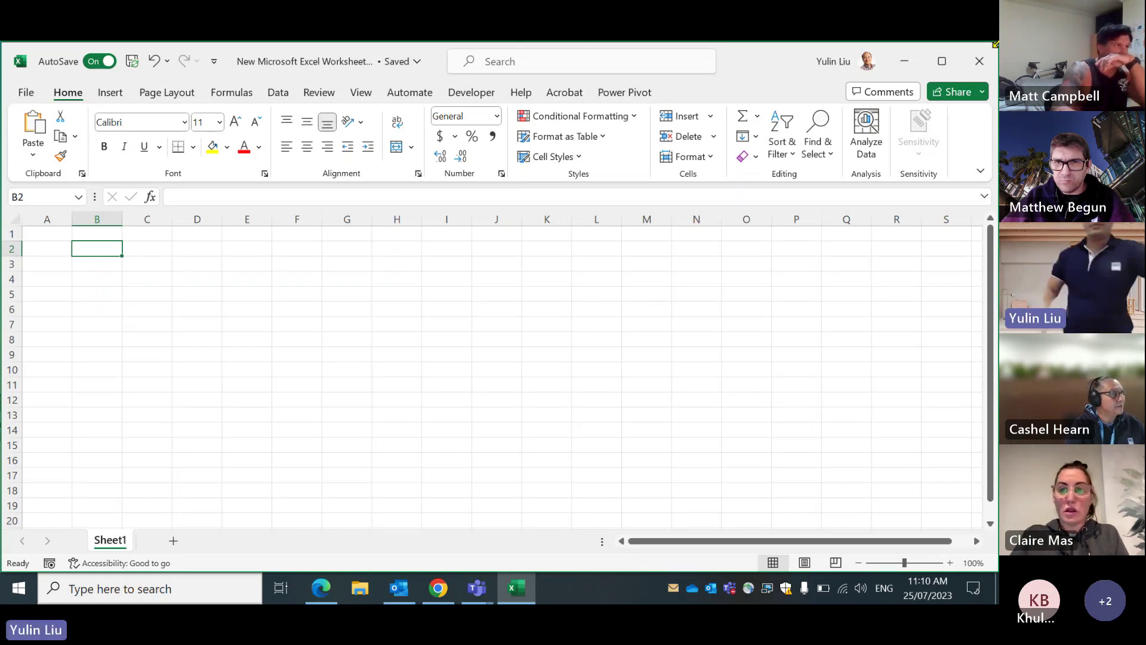
# Step: Create a new blank workbook from the File menu
pyautogui.click(97, 233)
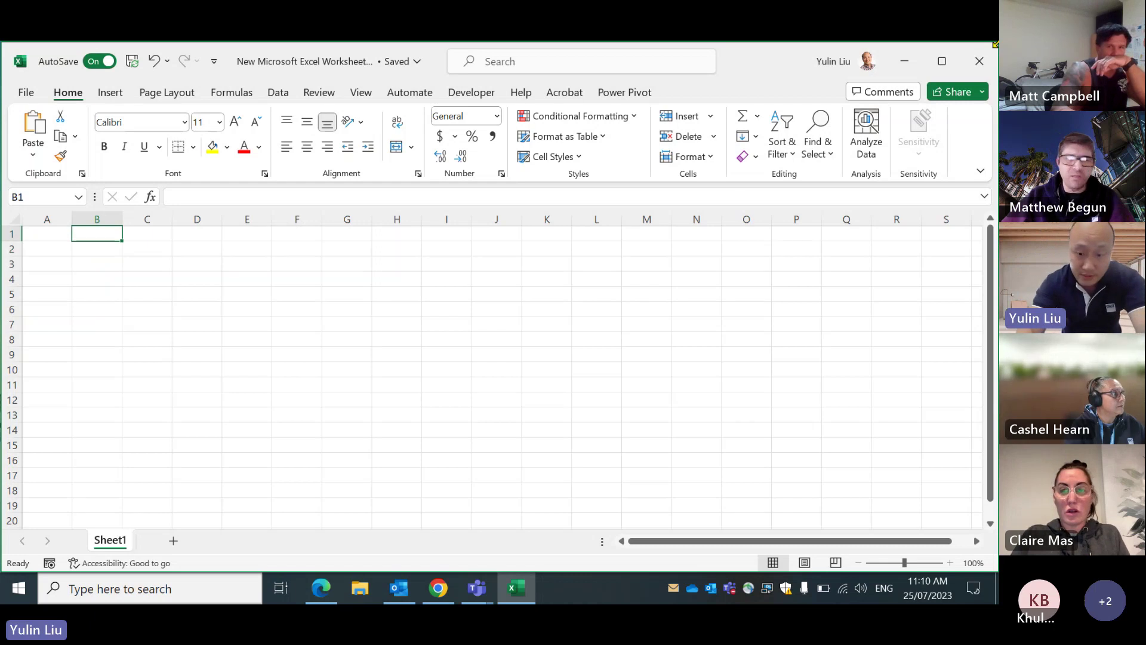
pyautogui.press('alt')
pyautogui.press('Left')
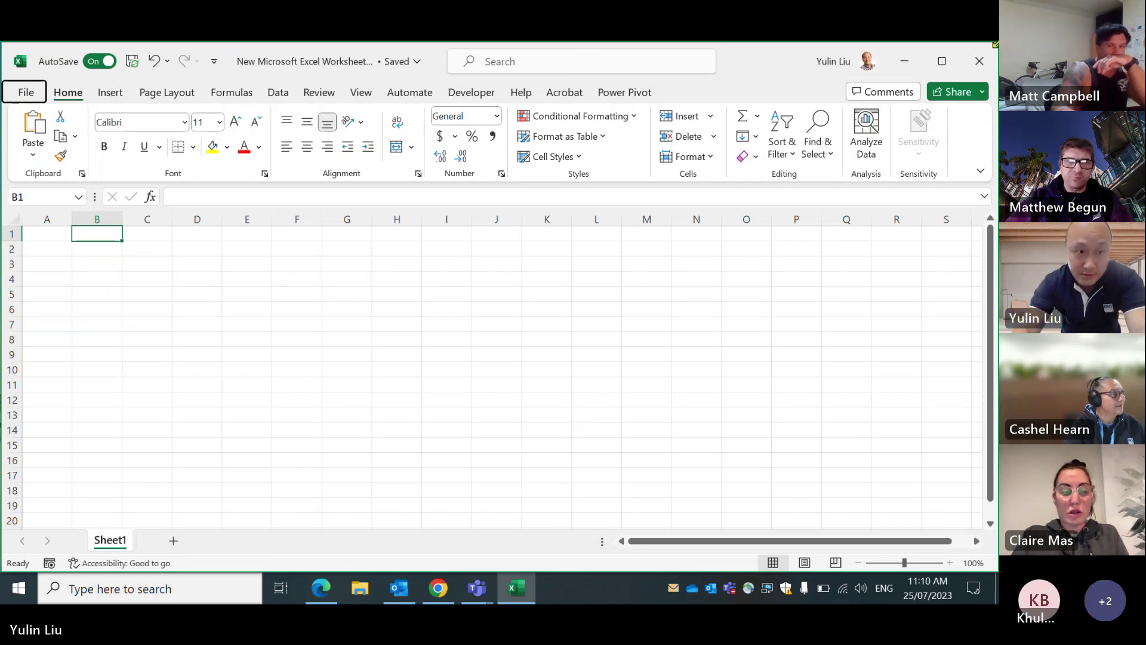
pyautogui.press('Return')
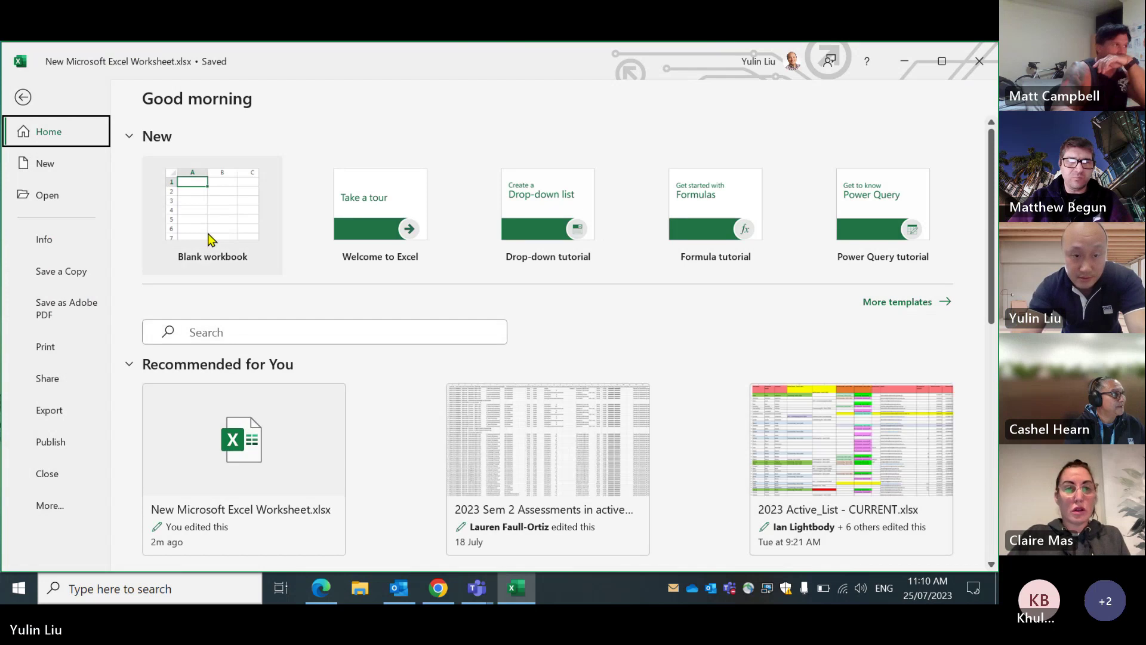
pyautogui.click(211, 239)
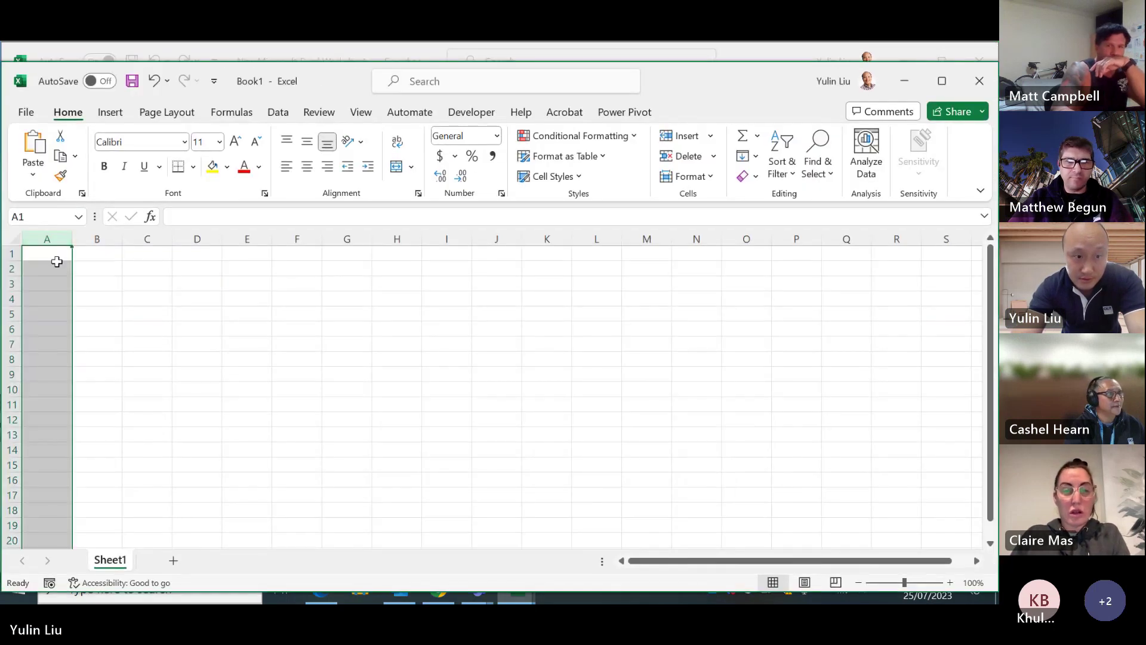
# Step: Enter the headings Name, Sex and Age in cells A1 to C1
pyautogui.write('Na')
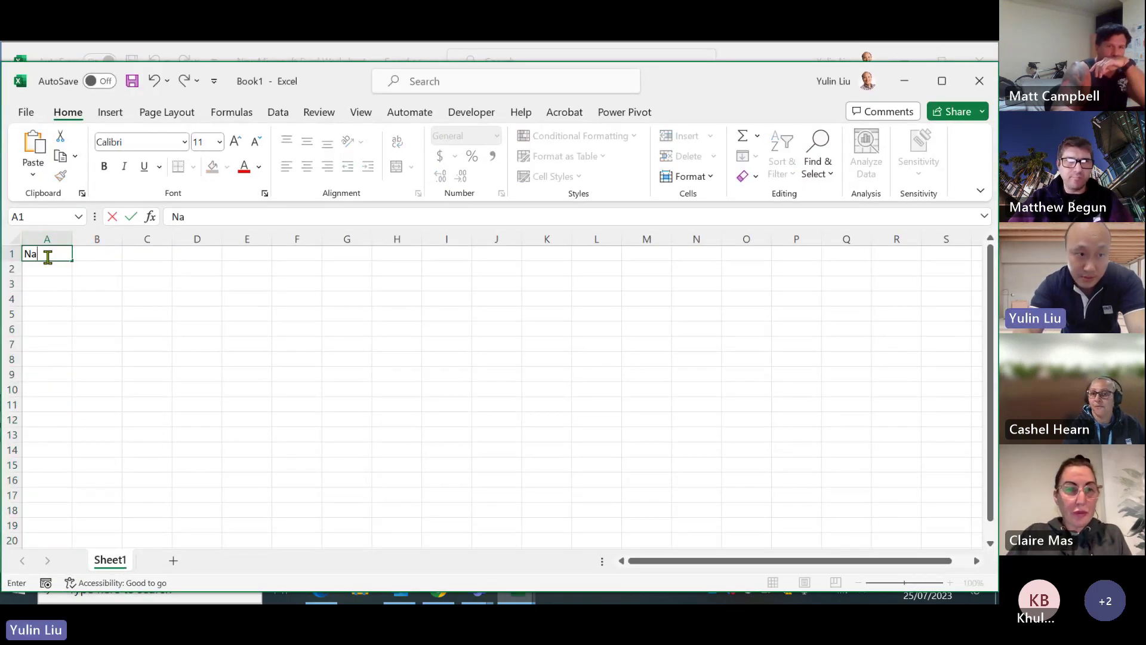
pyautogui.write('m')
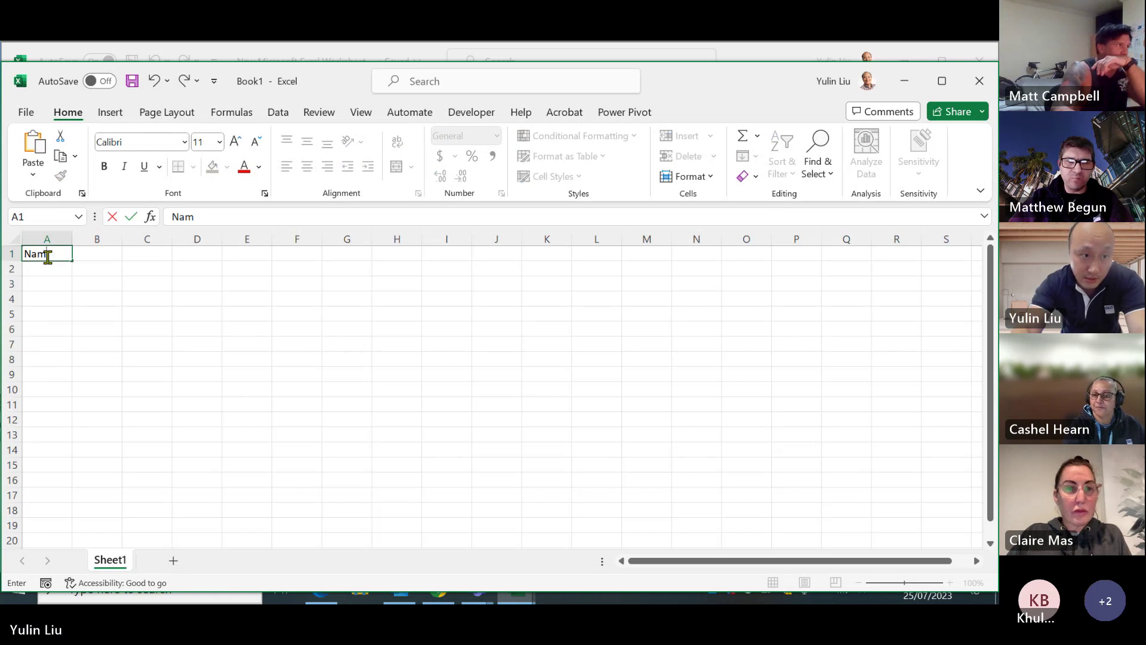
pyautogui.write('nee')
pyautogui.press('Tab')
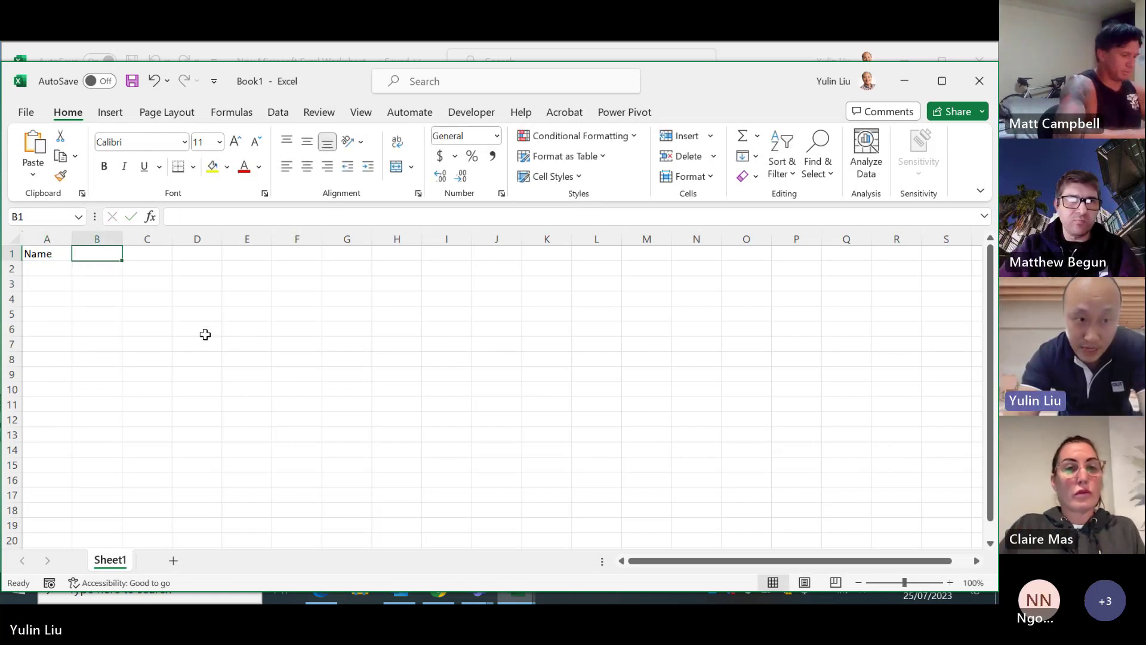
pyautogui.write('Sex')
pyautogui.press('Tab')
pyautogui.write('Ag')
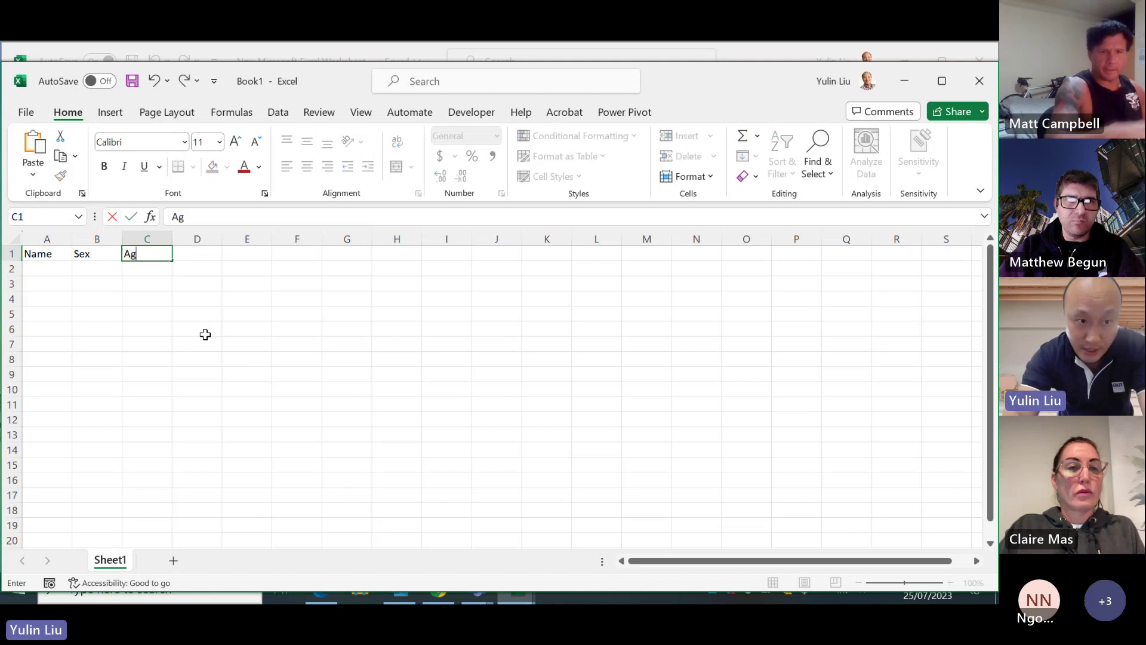
pyautogui.press('Down')
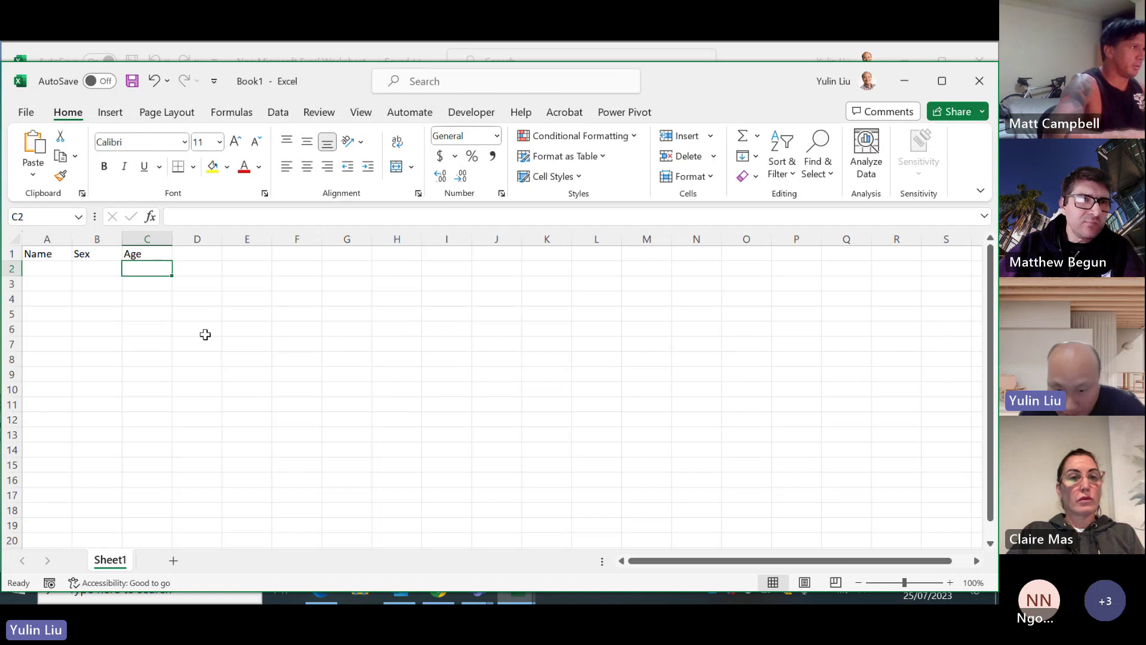
pyautogui.press('Left')
pyautogui.press('Left')
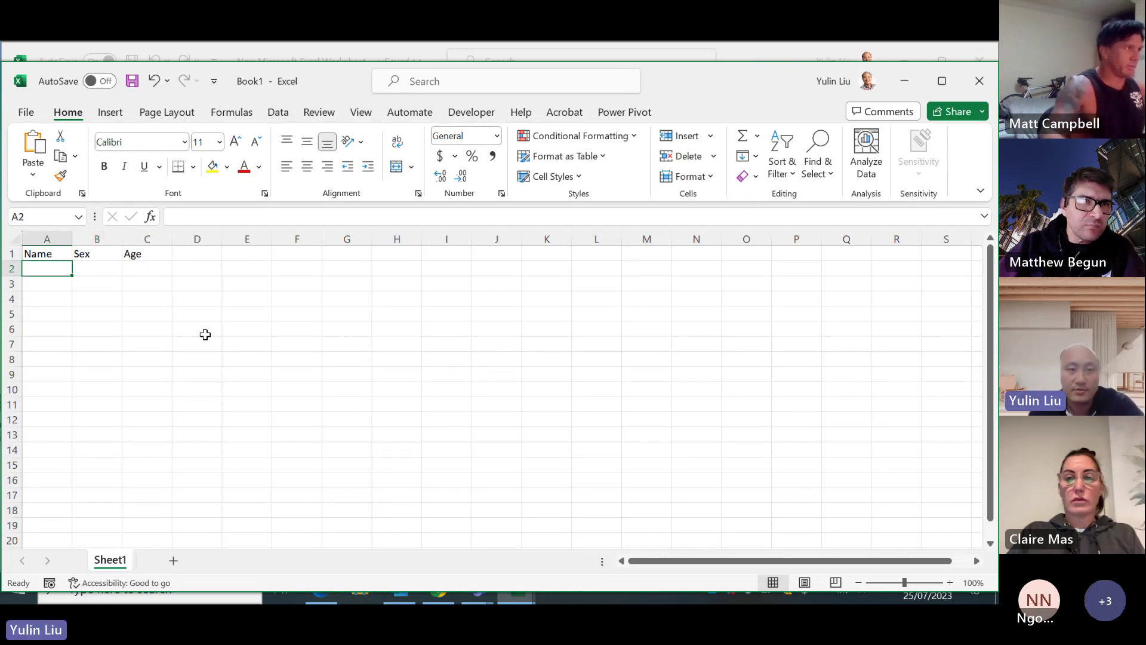
# Step: Enter Amy and Ben in A2 and A3 of the Name column
pyautogui.press('Right')
pyautogui.write('a')
pyautogui.press('BackSpace')
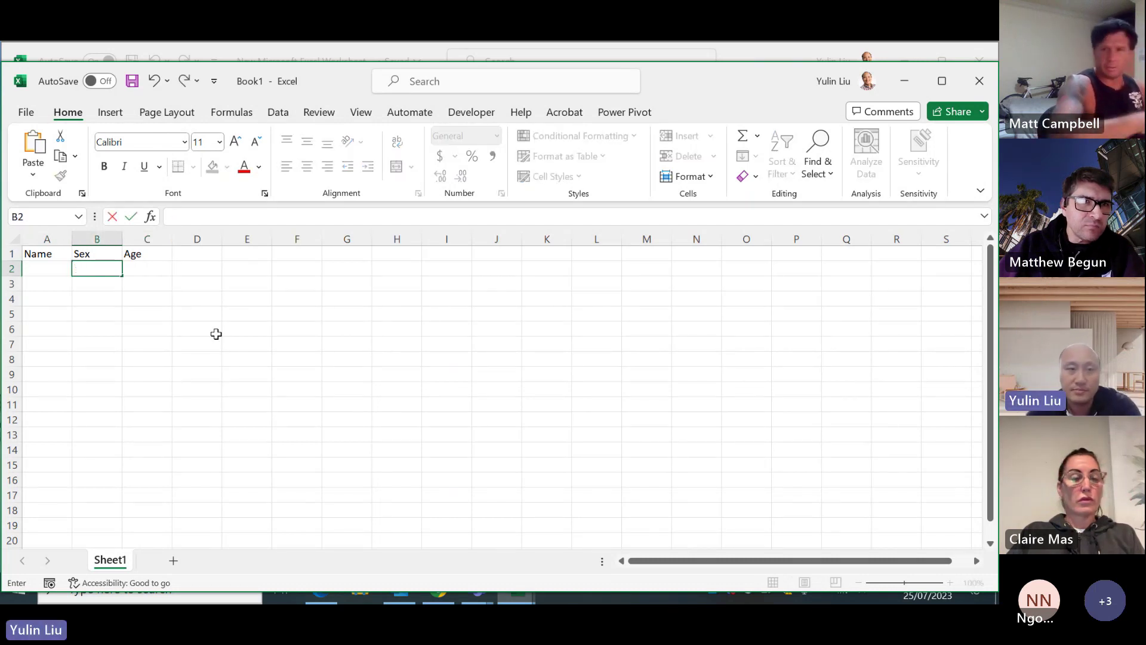
pyautogui.press('Left')
pyautogui.write('Am')
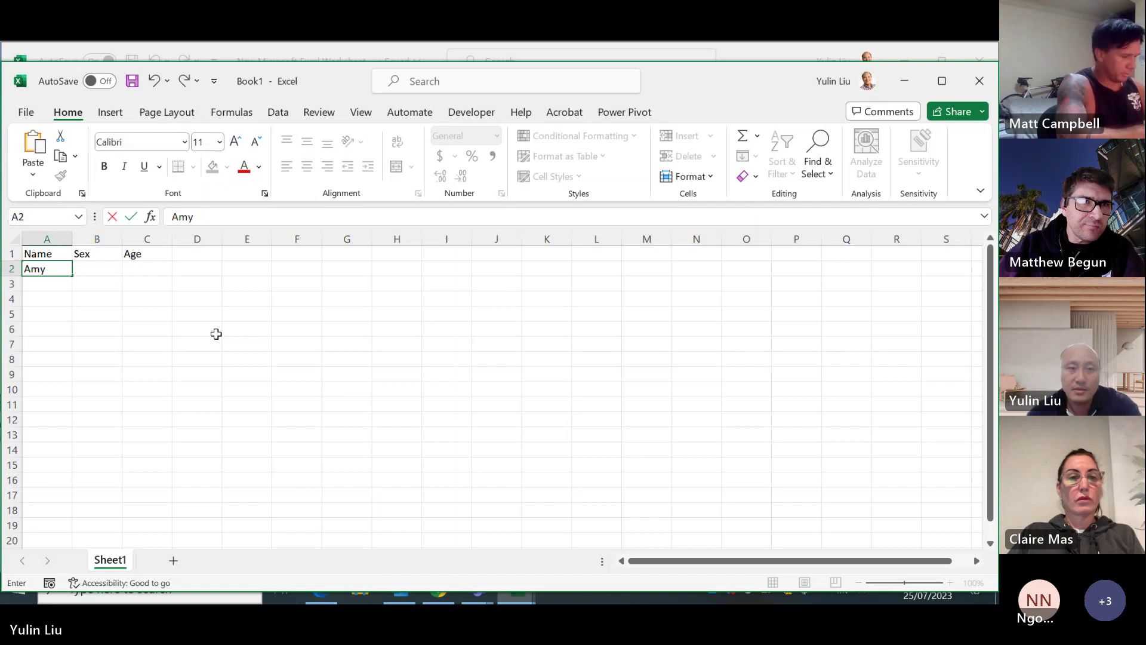
pyautogui.write('y')
pyautogui.press('Return')
pyautogui.write('Ben')
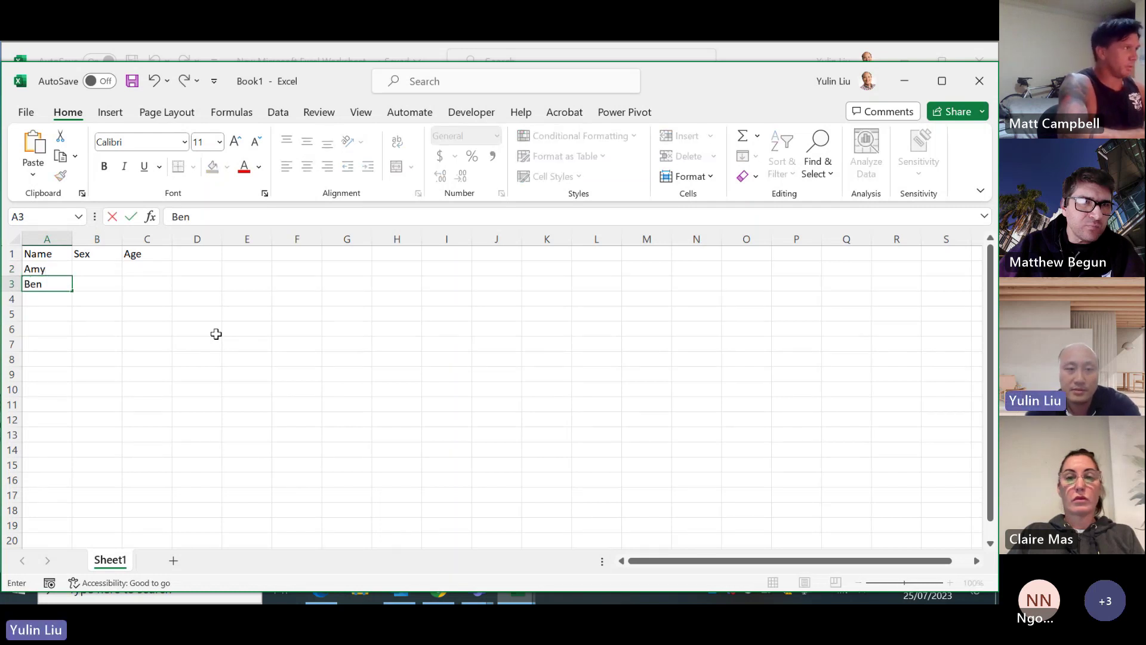
pyautogui.hotkey('ctrl', 'Return')
pyautogui.press('Down')
# Step: Enter Cam, Dave, Emily and Frank in cells A4 to A7
pyautogui.write('C')
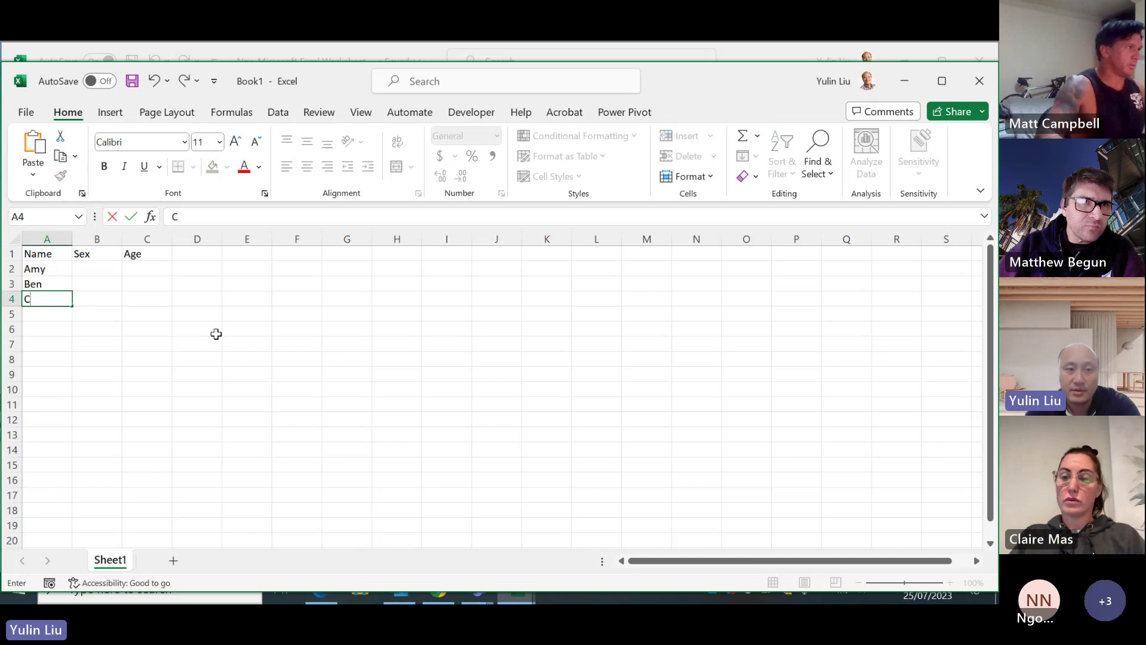
pyautogui.write('am')
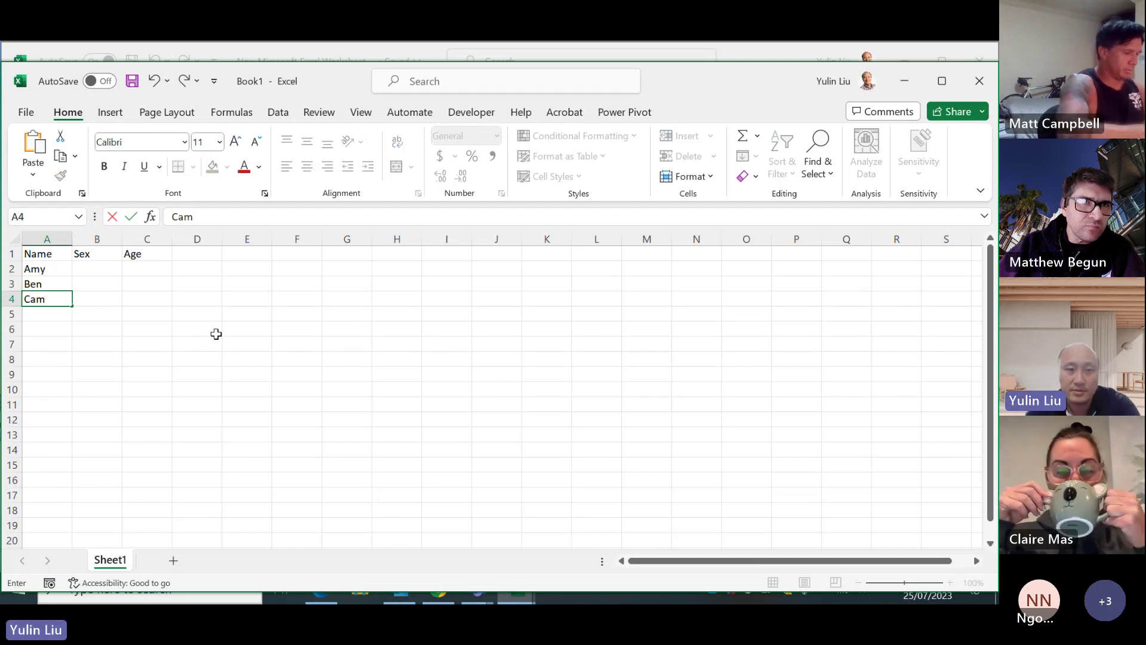
pyautogui.press('Return')
pyautogui.write('Dav')
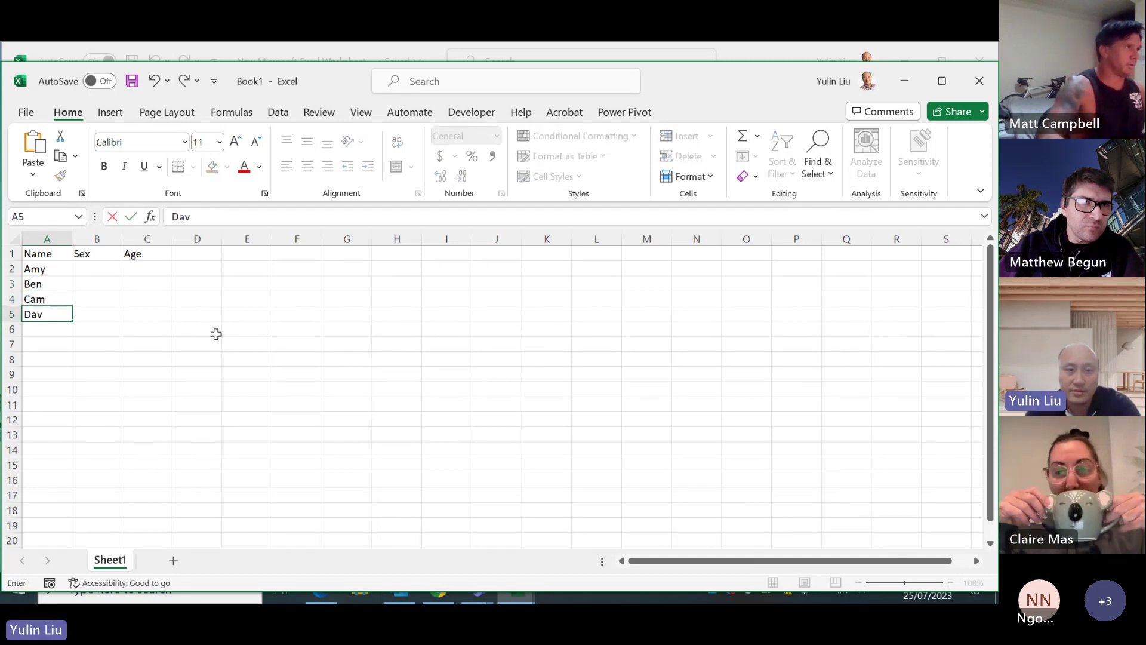
pyautogui.write('e')
pyautogui.press('Return')
pyautogui.write('E')
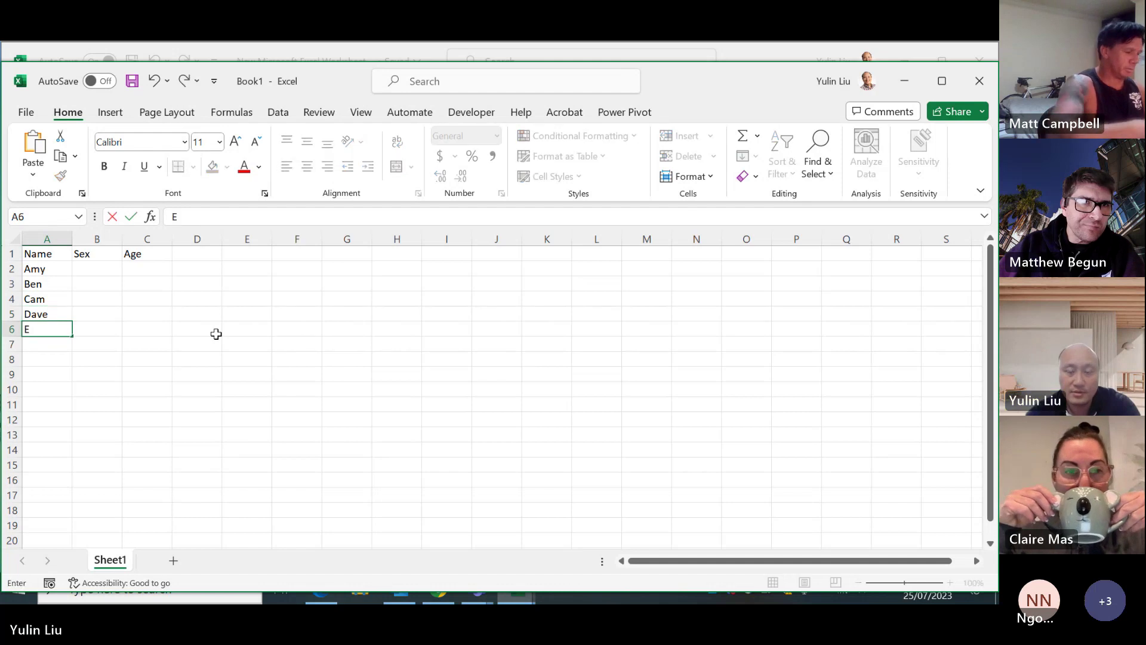
pyautogui.write('mm')
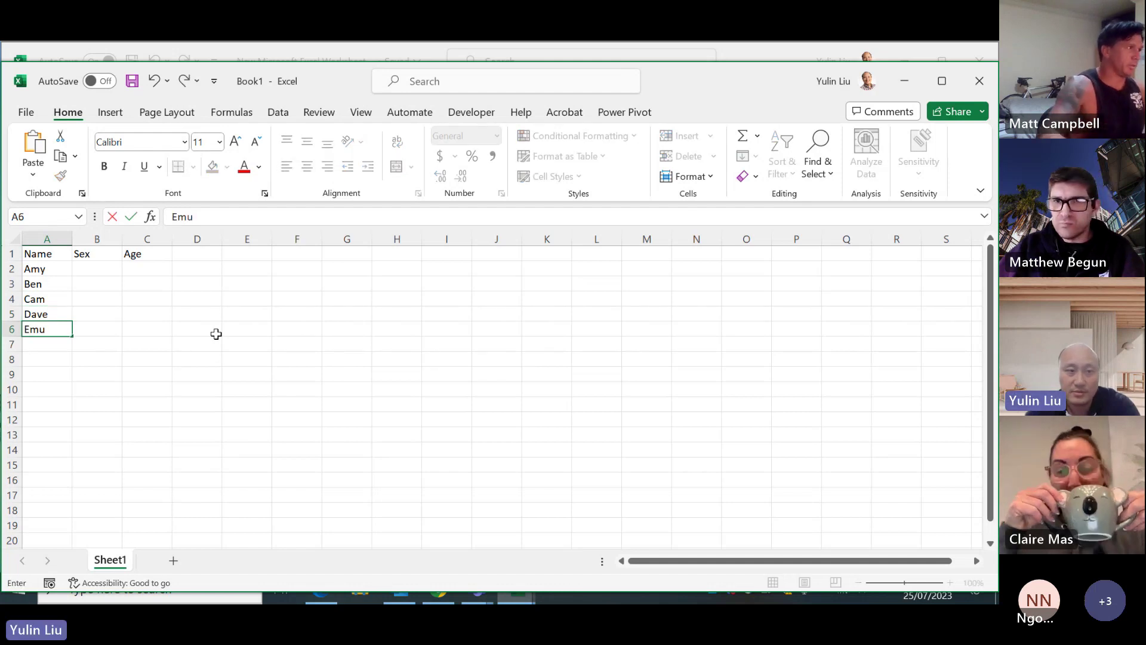
pyautogui.press('BackSpace')
pyautogui.write('ily')
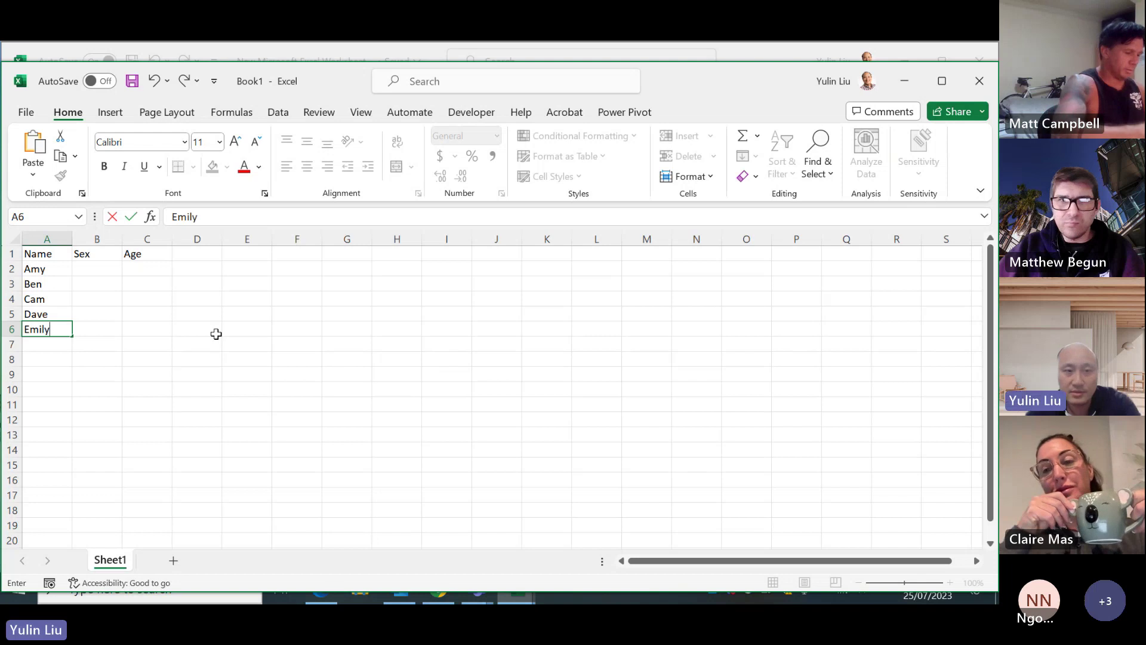
pyautogui.press('Return')
pyautogui.write('Frank')
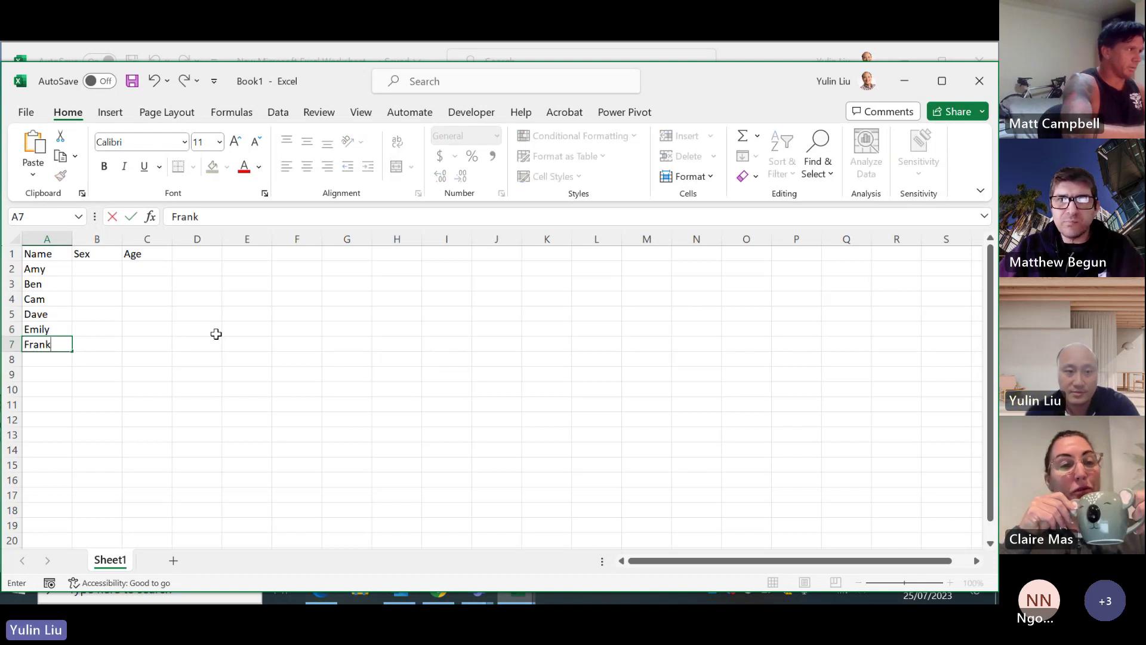
# Step: Record F, M and M as the sex of Amy, Ben and Cam in column B
pyautogui.press('Tab')
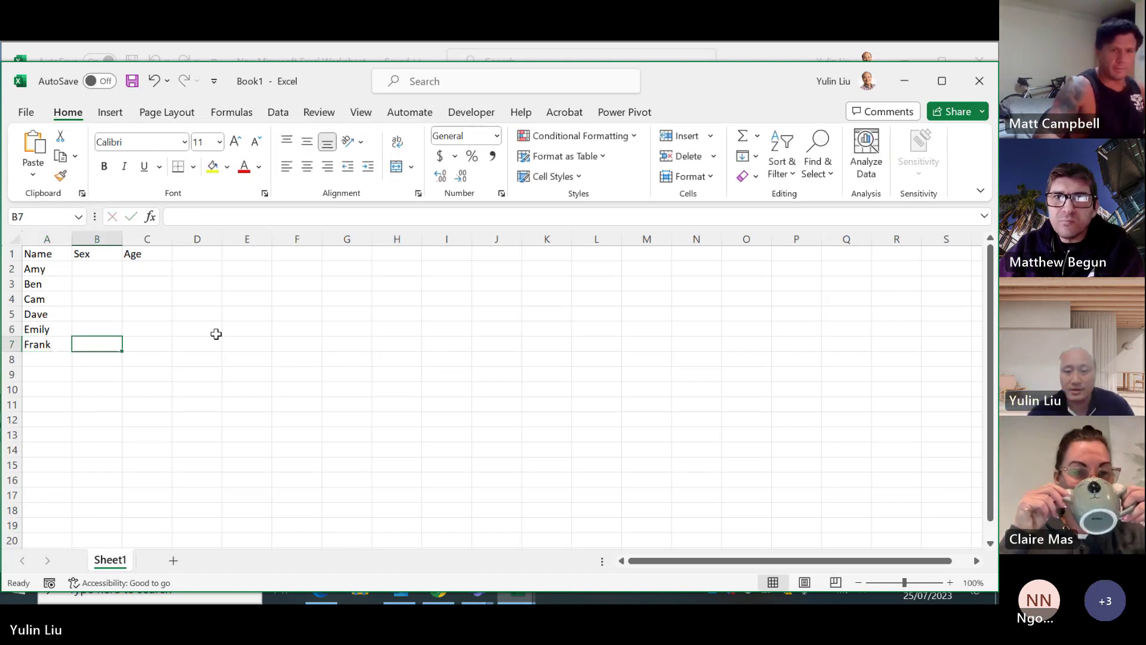
pyautogui.press('Up')
pyautogui.press('Up')
pyautogui.press('Up')
pyautogui.press('Up')
pyautogui.press('Up')
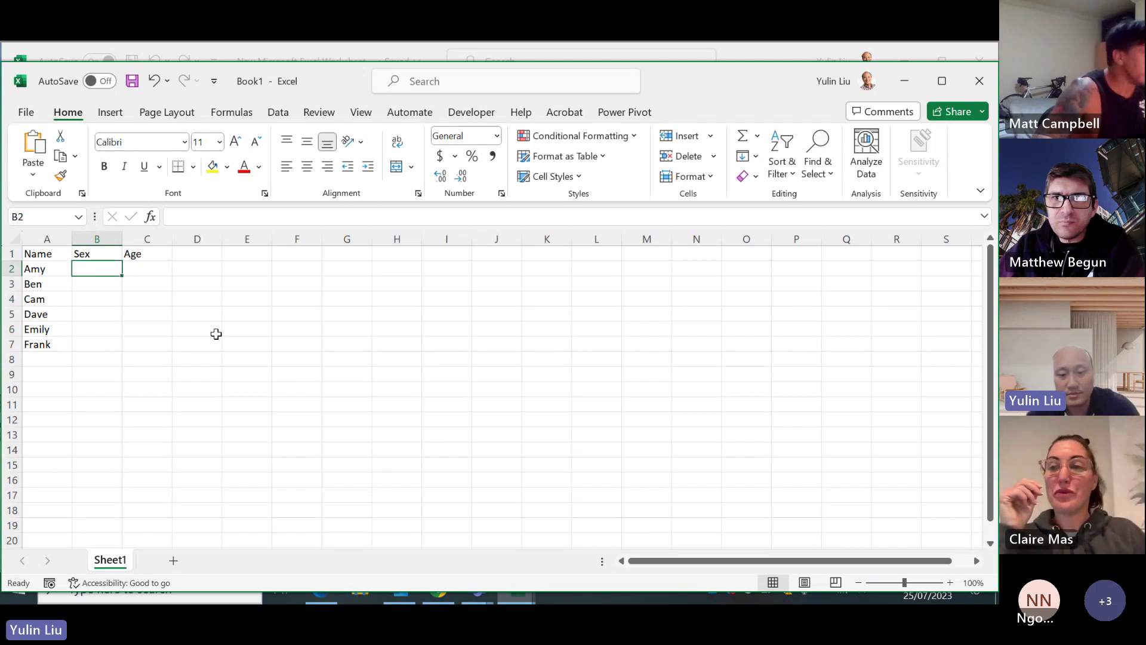
pyautogui.write('F')
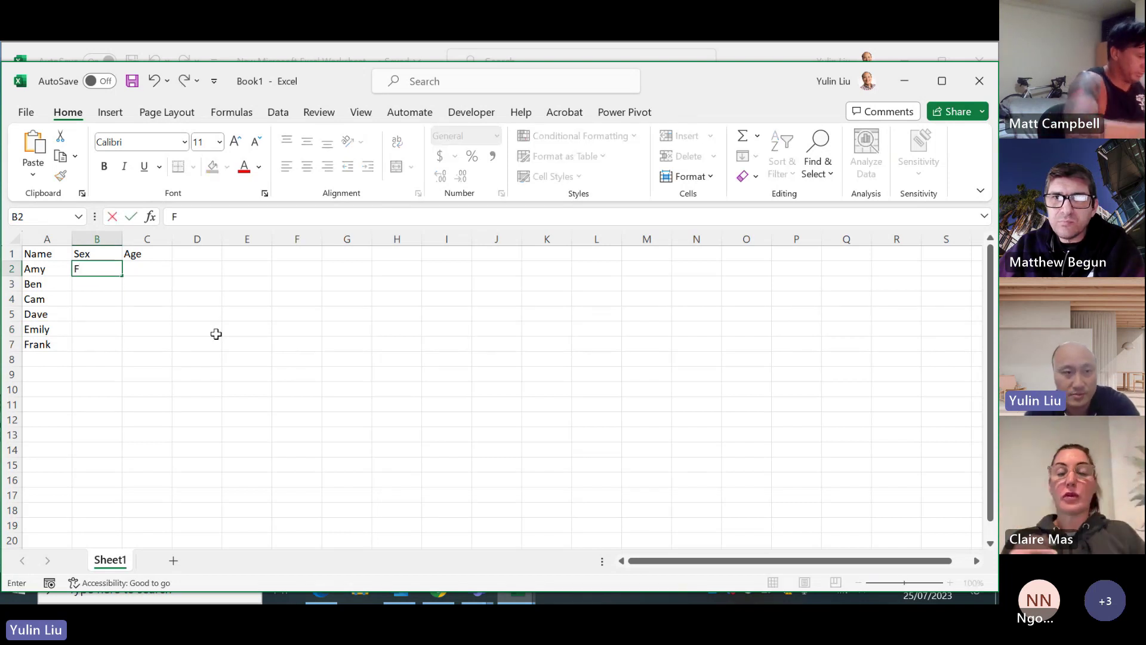
pyautogui.press('Return')
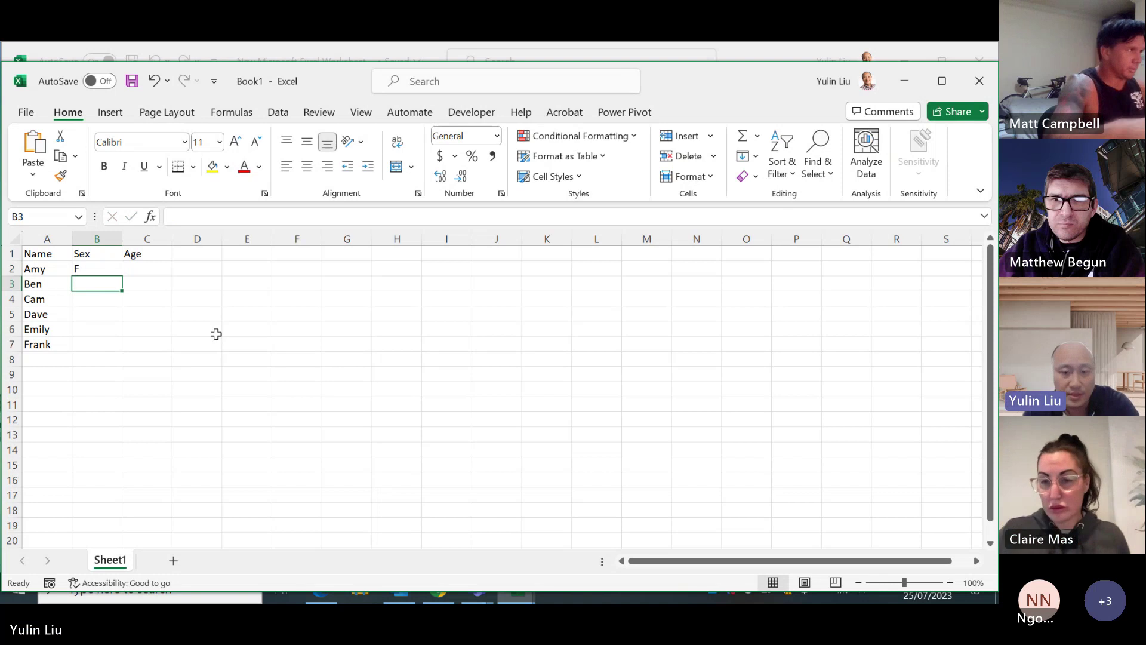
pyautogui.write('M')
pyautogui.press('Return')
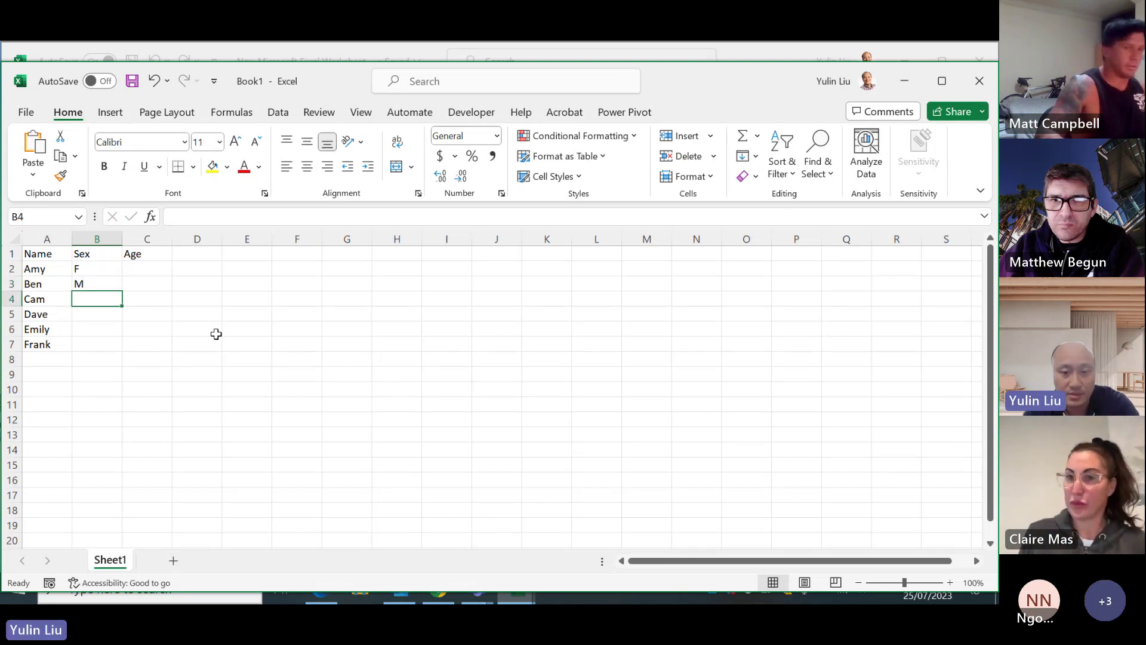
pyautogui.write('M')
pyautogui.press('Return')
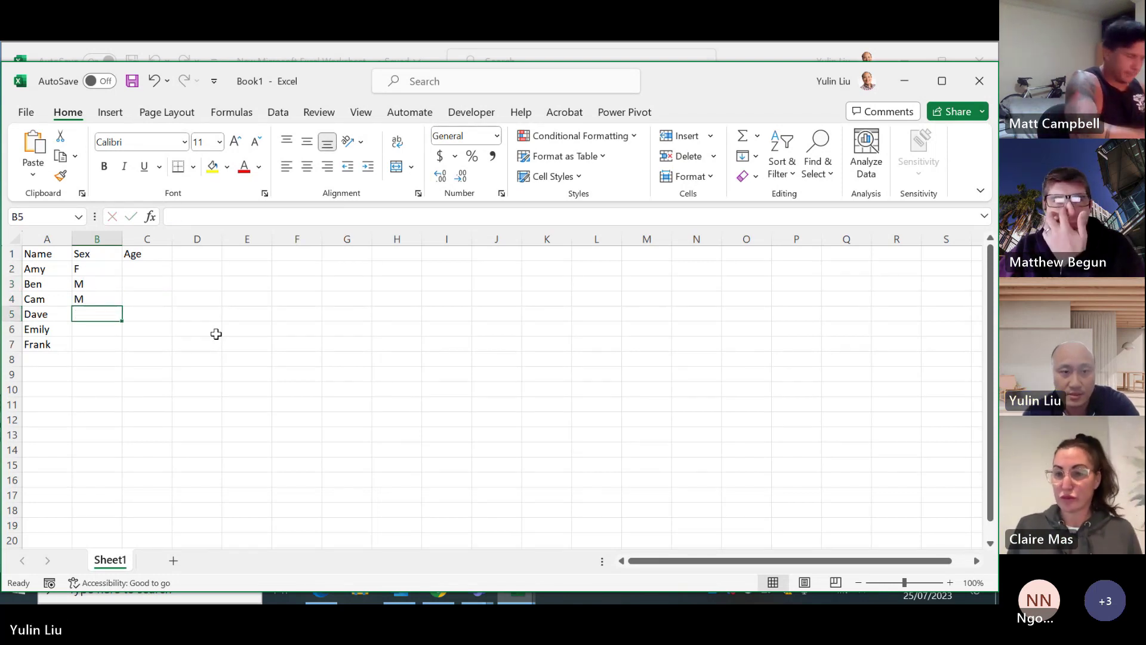
# Step: Record M, F and M as the sex of Dave, Emily and Frank
pyautogui.write('M')
pyautogui.press('Return')
pyautogui.write('F')
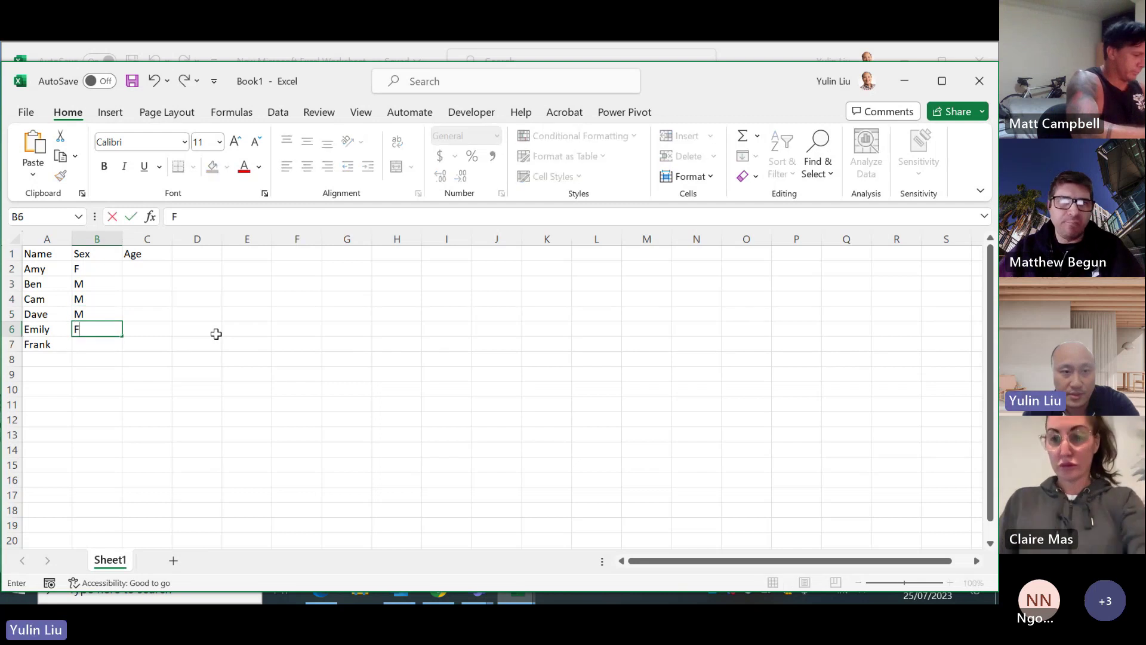
pyautogui.press('Return')
pyautogui.write('F')
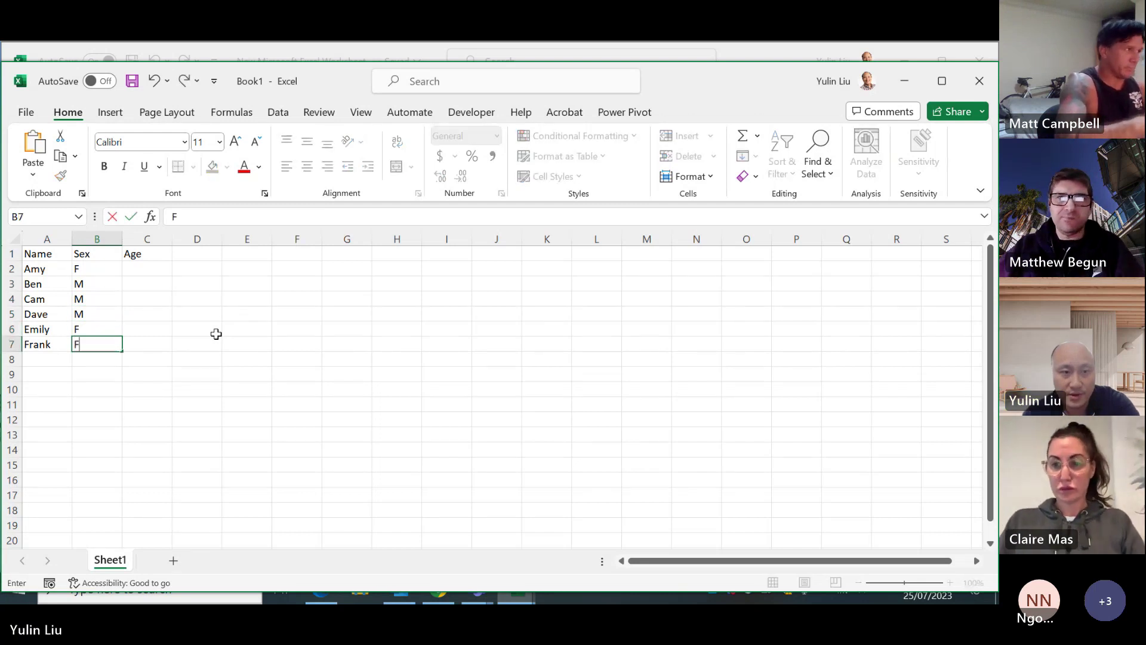
pyautogui.press('BackSpace')
pyautogui.write('M')
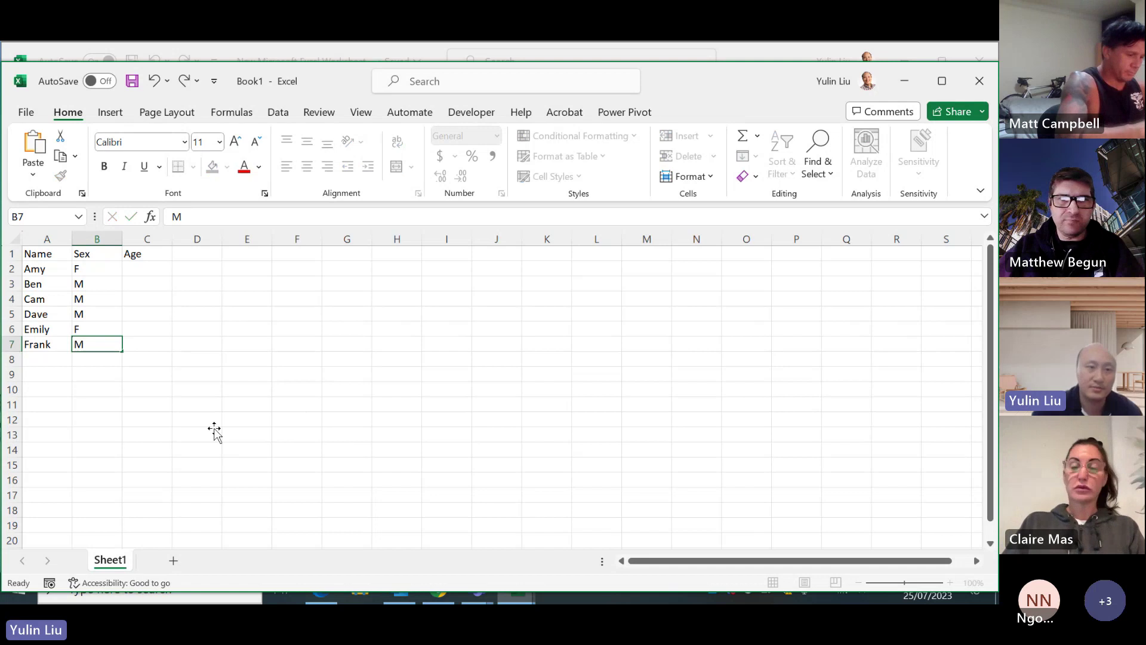
pyautogui.click(215, 434)
pyautogui.click(147, 270)
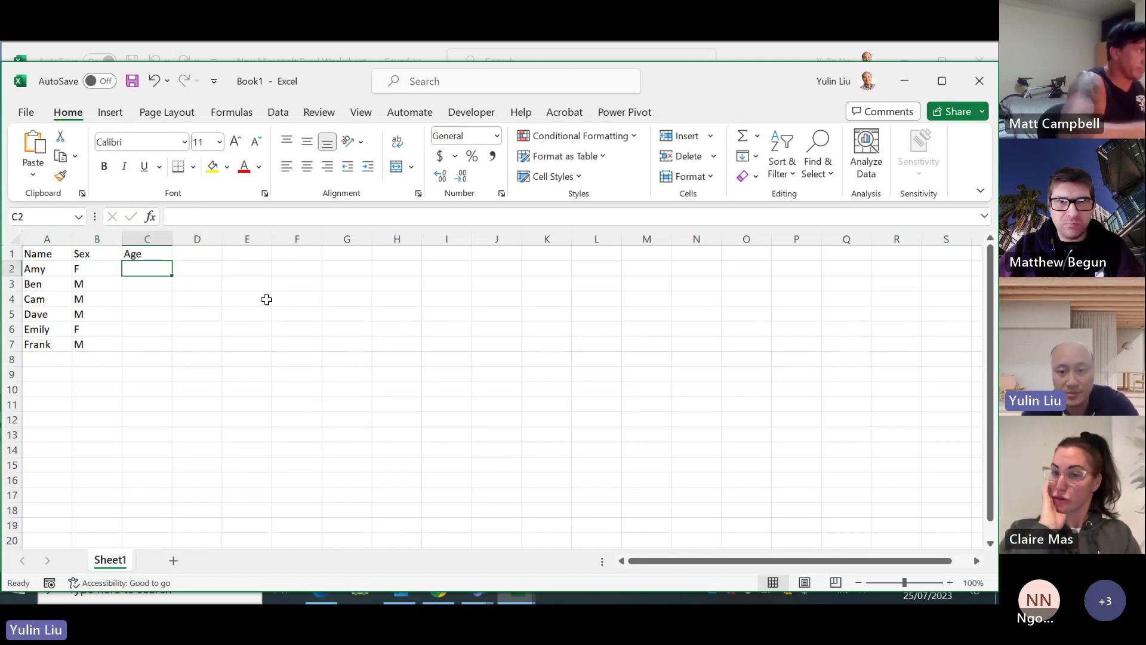
# Step: Enter ages 19, 18, 20, 20, 22 and 17 into cells C2 to C7
pyautogui.write('19')
pyautogui.press('Return')
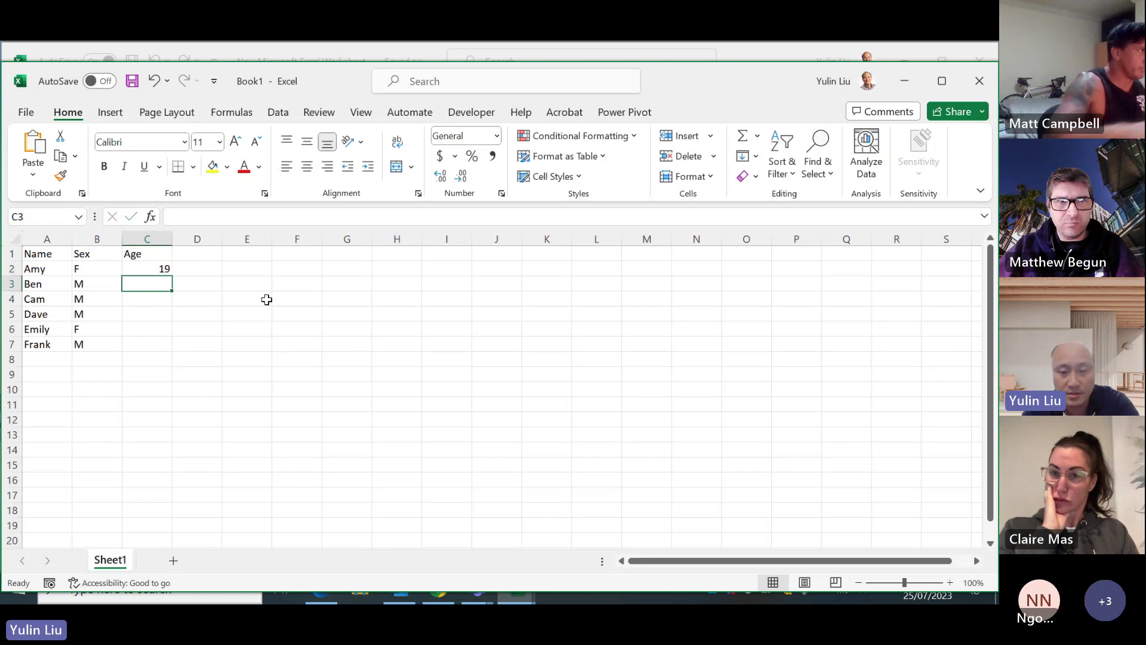
pyautogui.write('18')
pyautogui.press('Return')
pyautogui.write('20')
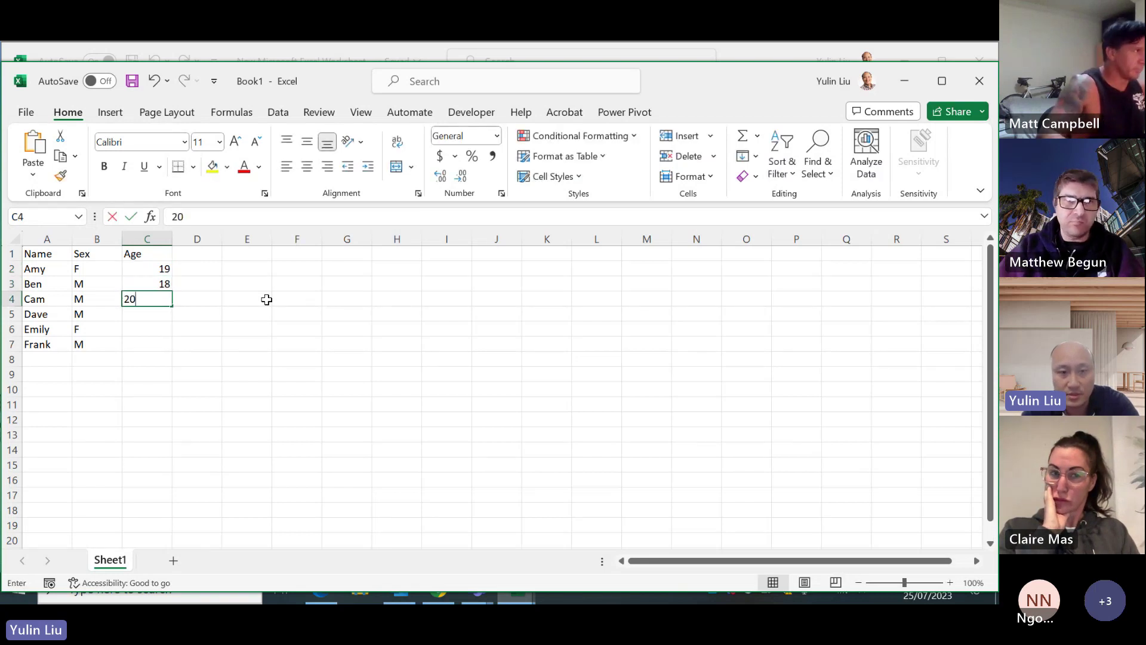
pyautogui.press('Return')
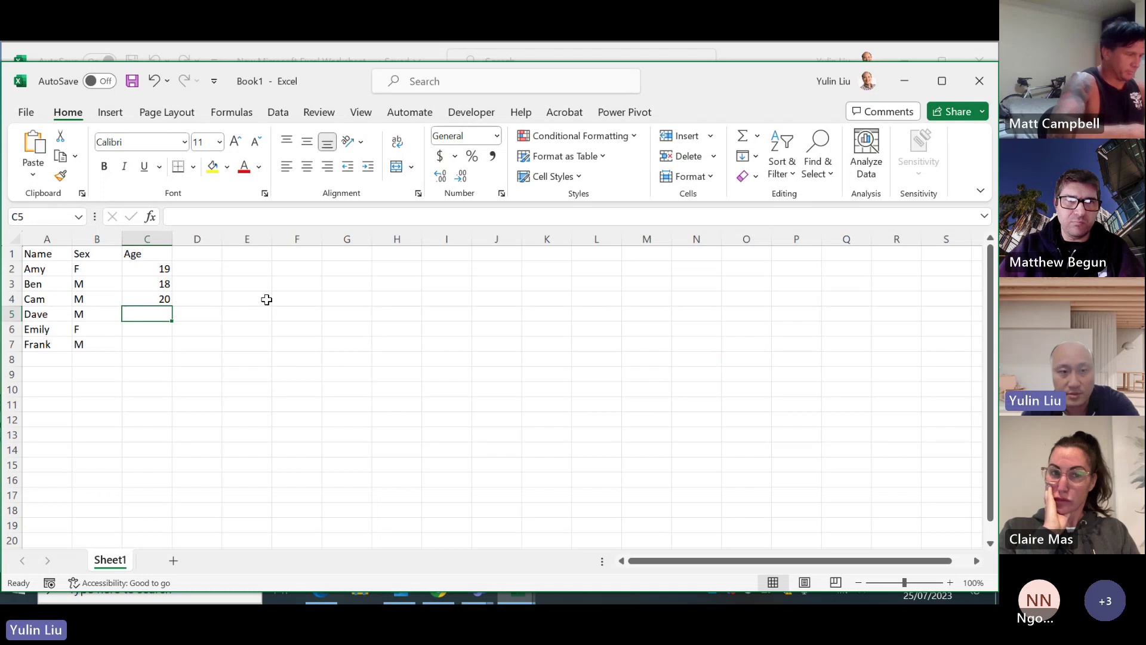
pyautogui.hotkey('ctrl', 'd')
pyautogui.press('Return')
pyautogui.write('22')
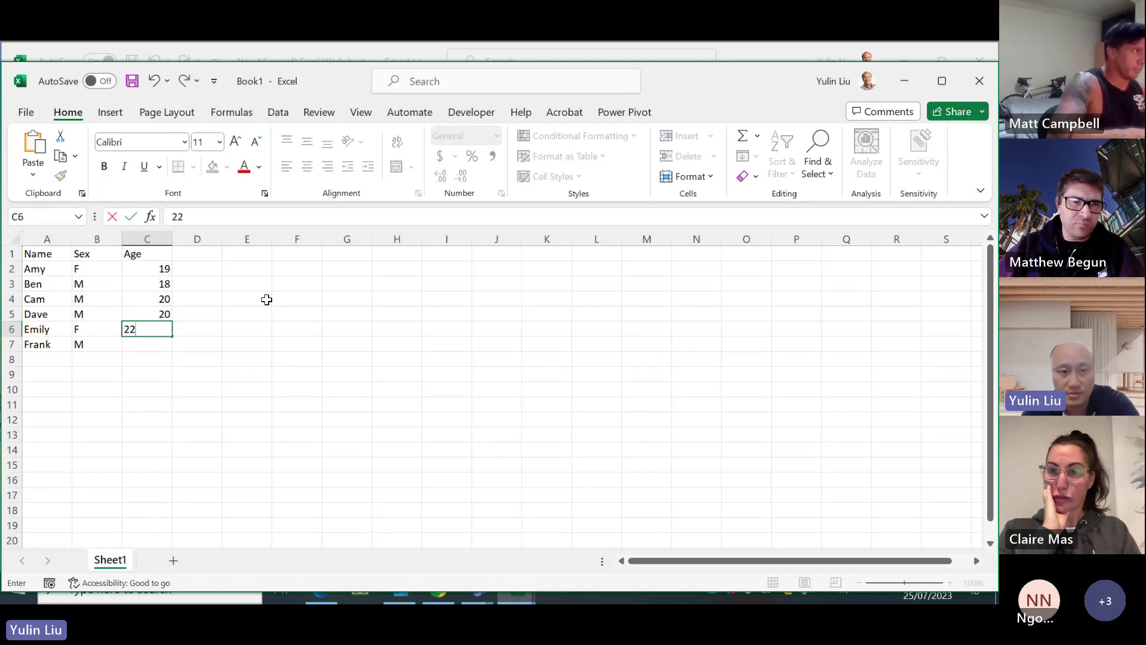
pyautogui.press('Return')
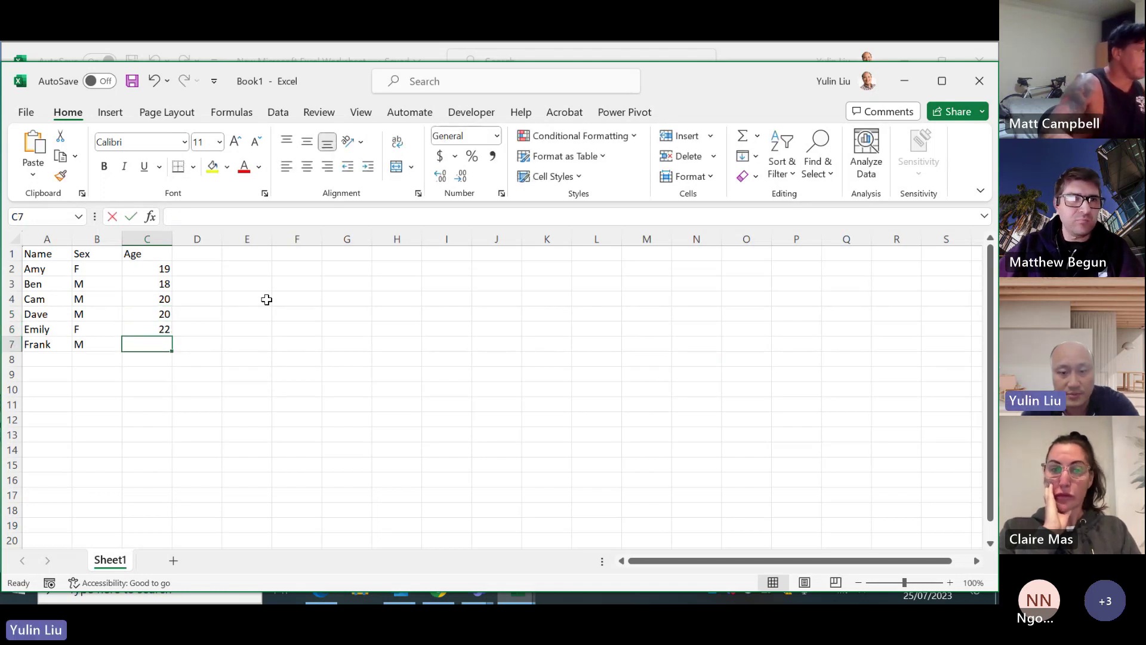
pyautogui.write('17')
pyautogui.press('Return')
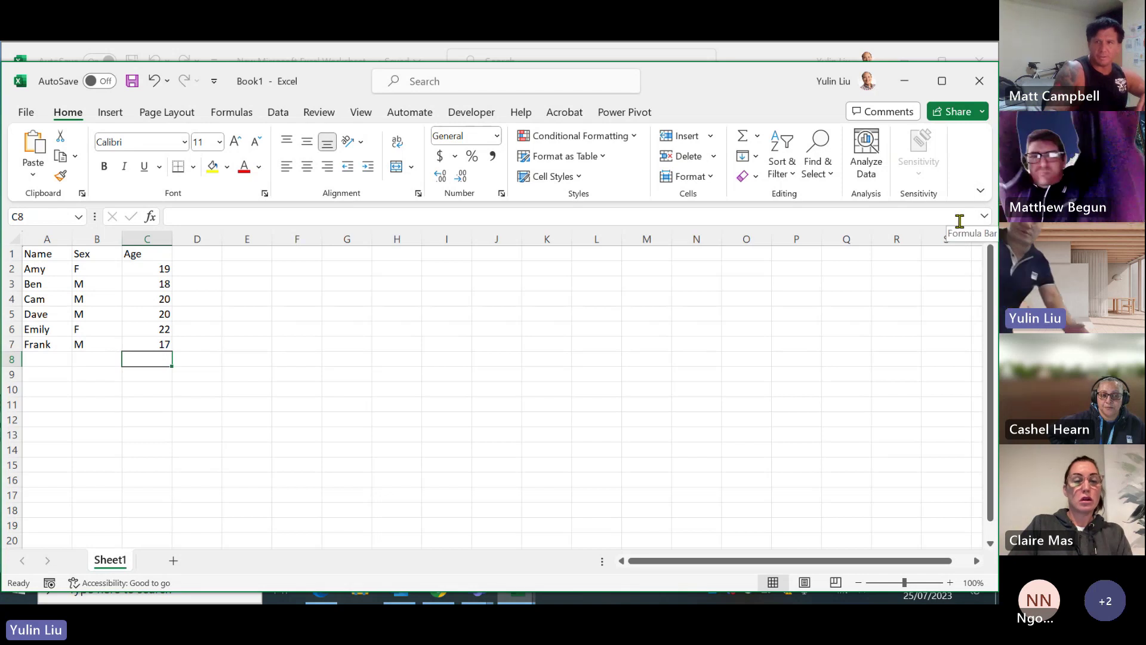
# Step: Close the blank New Microsoft Excel Worksheet window, minimize the Teams windows, and restore Book1
pyautogui.click(905, 80)
pyautogui.click(979, 61)
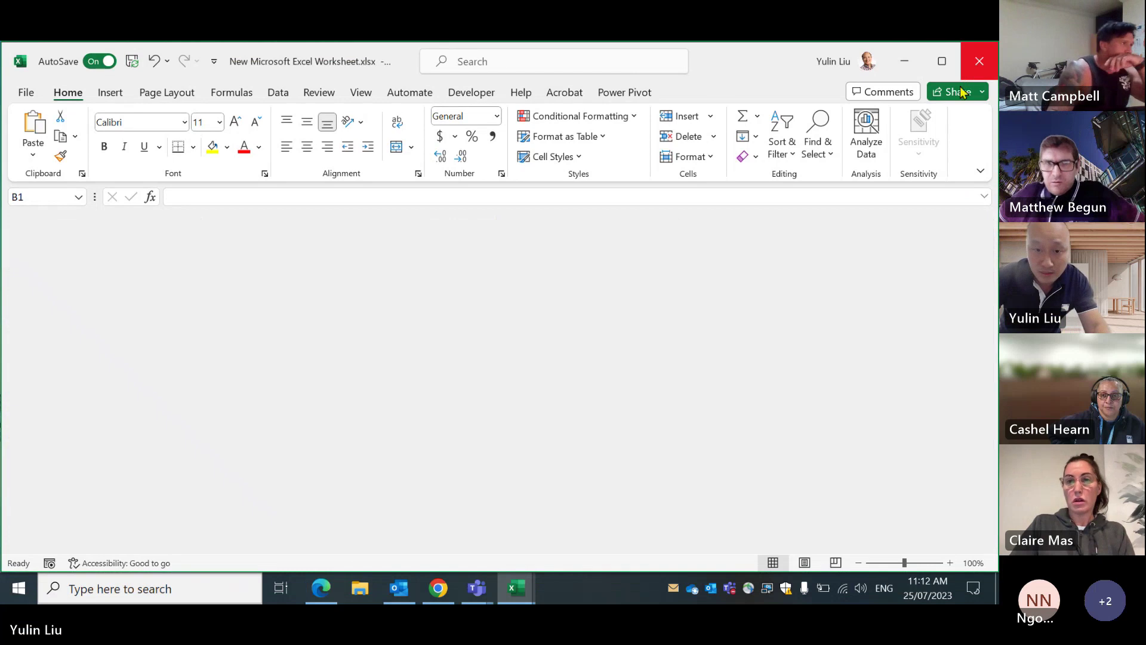
pyautogui.click(729, 588)
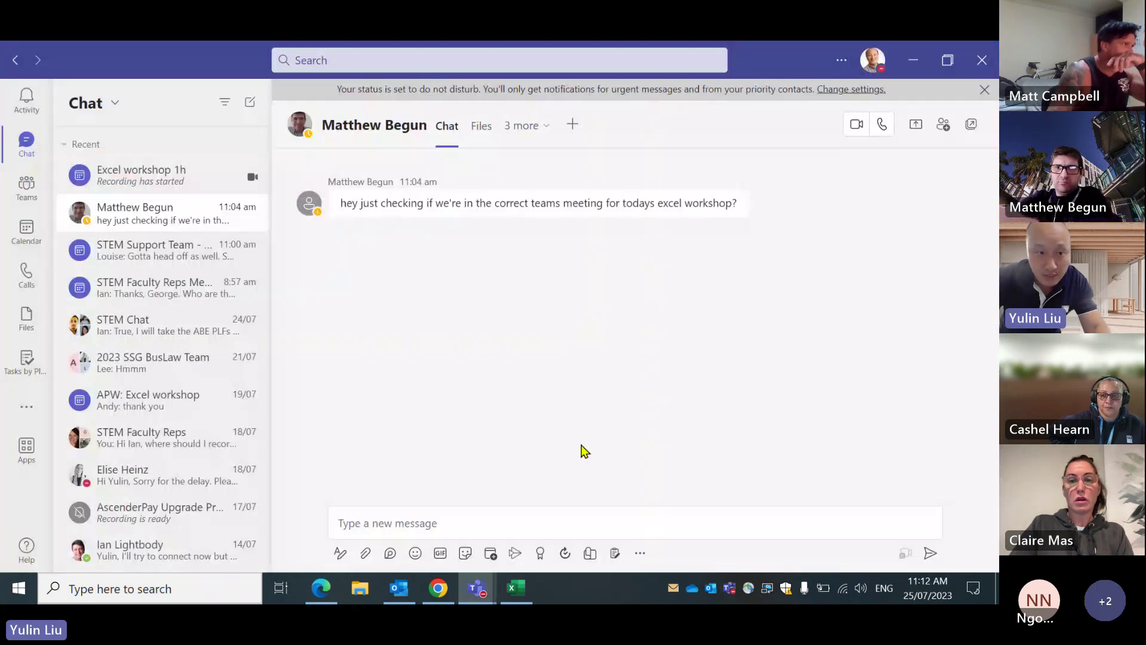
pyautogui.click(515, 588)
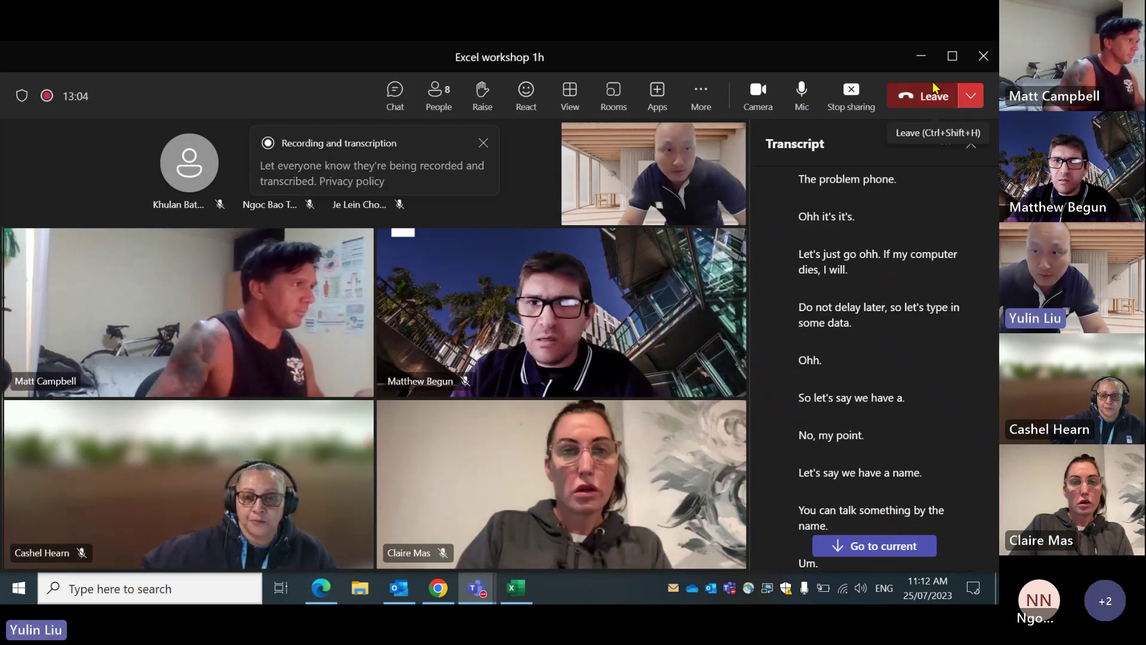
pyautogui.click(922, 56)
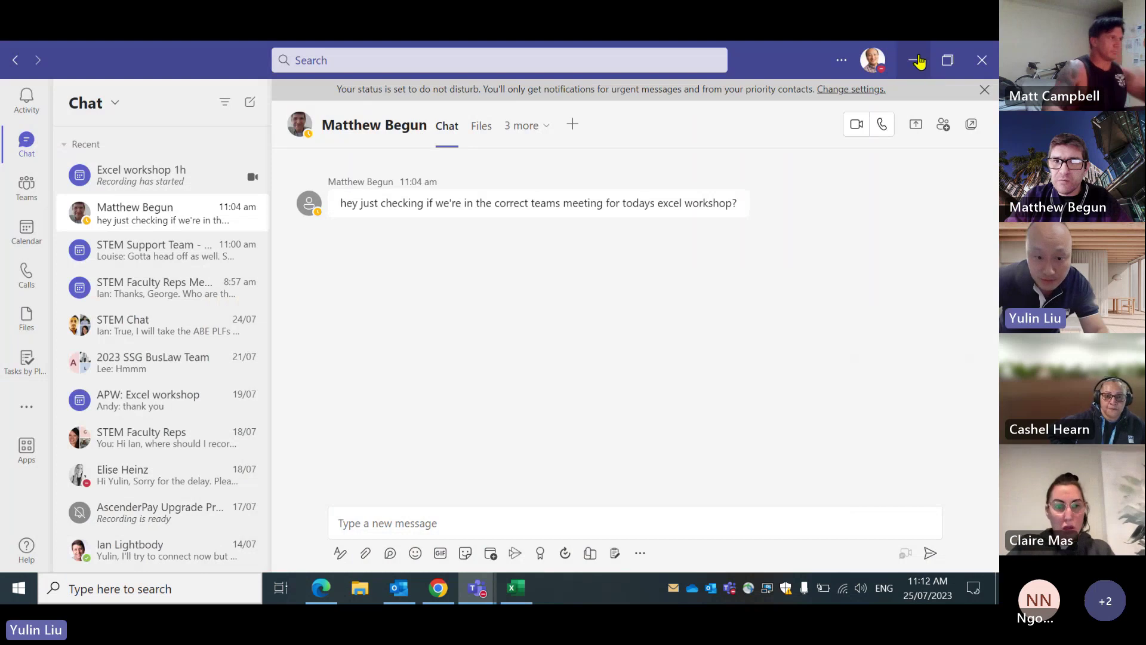
pyautogui.click(913, 60)
pyautogui.click(516, 588)
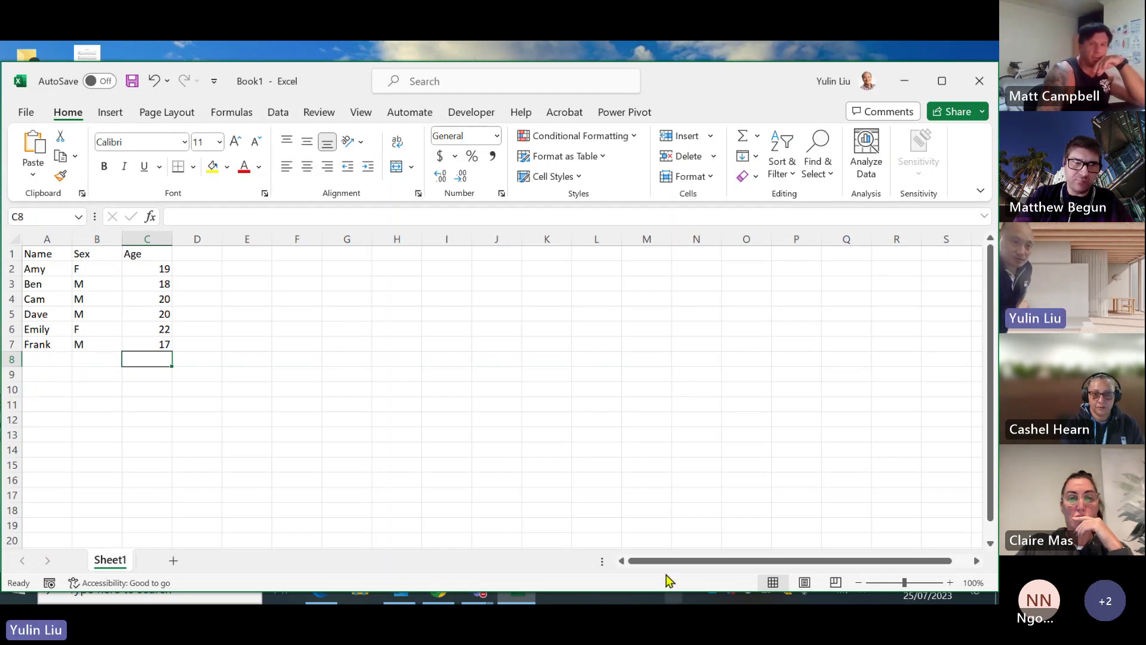
pyautogui.click(144, 282)
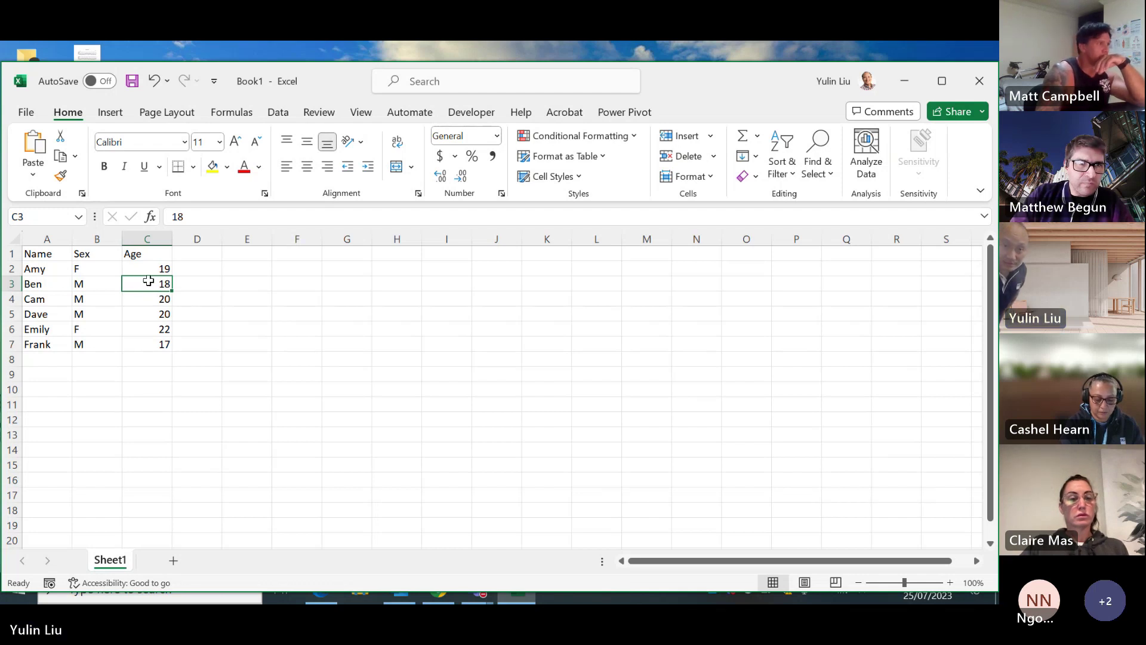
# Step: Sort the table by Age ascending, then re-sort it largest to smallest so Emily 22 leads
pyautogui.rightClick(149, 285)
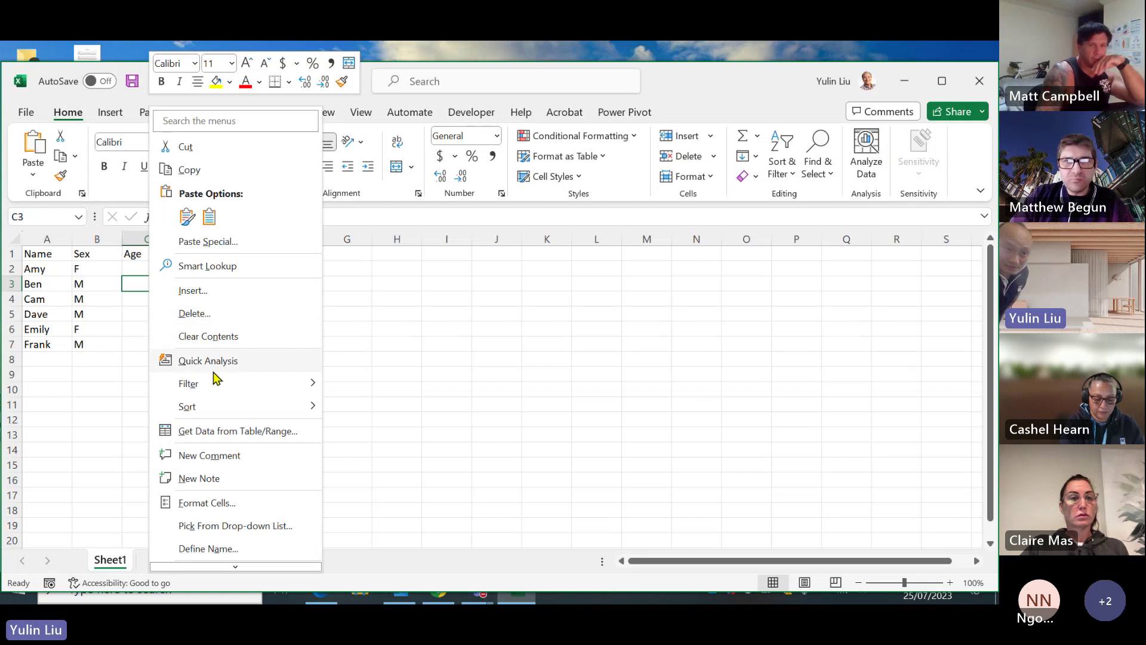
pyautogui.moveTo(215, 406)
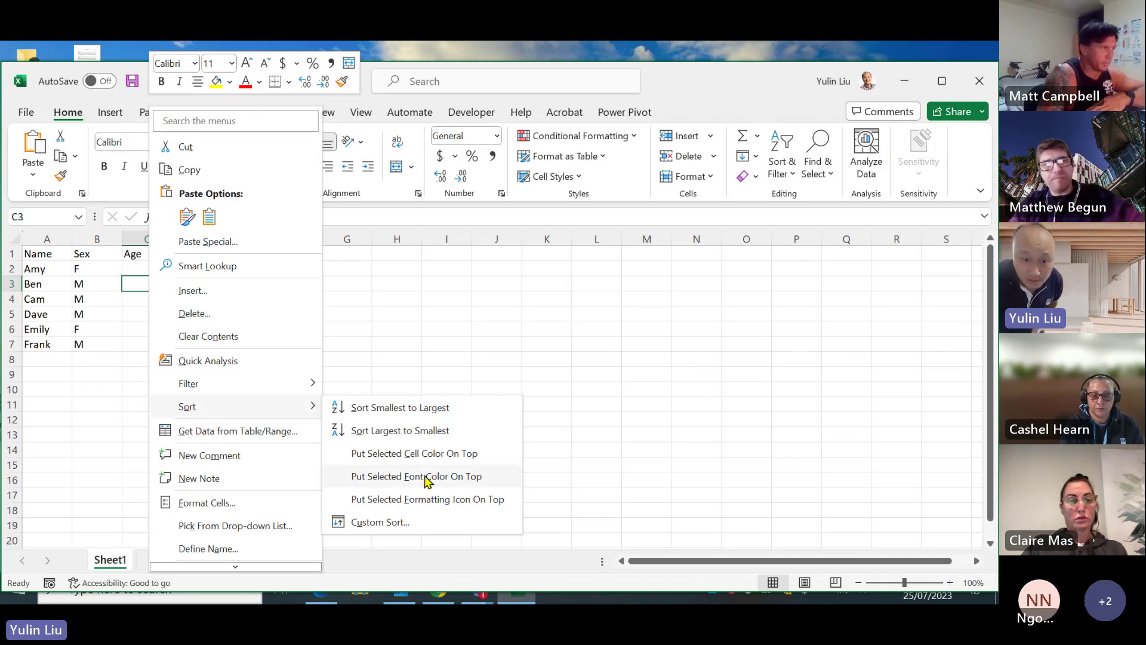
pyautogui.click(423, 409)
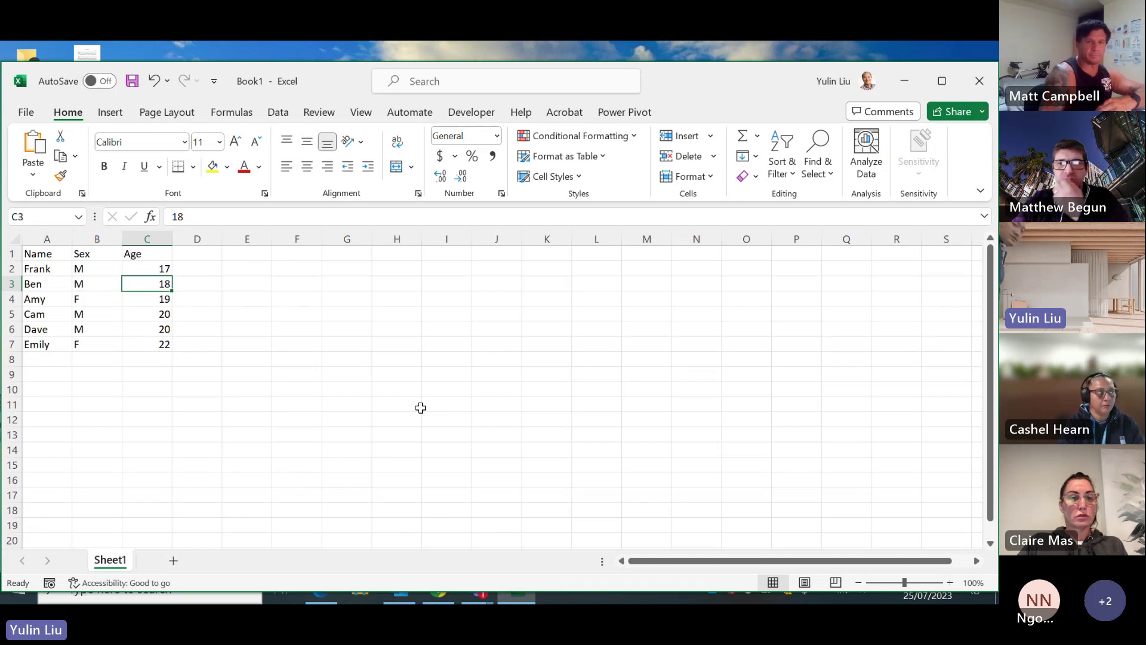
pyautogui.rightClick(159, 281)
pyautogui.moveTo(249, 406)
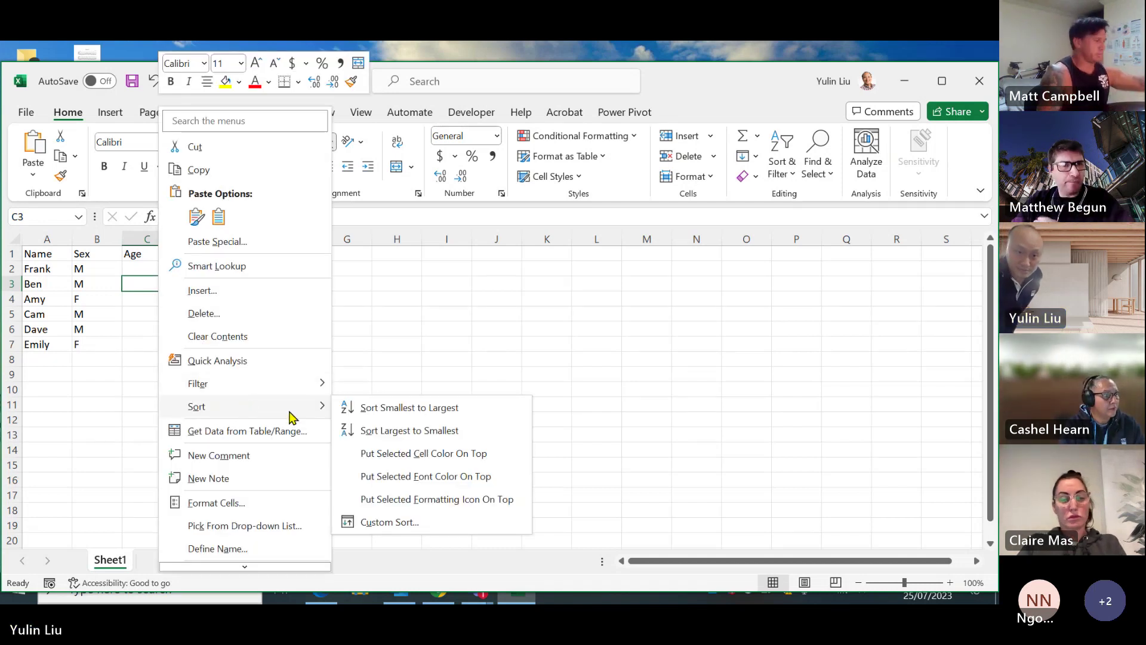
pyautogui.click(371, 430)
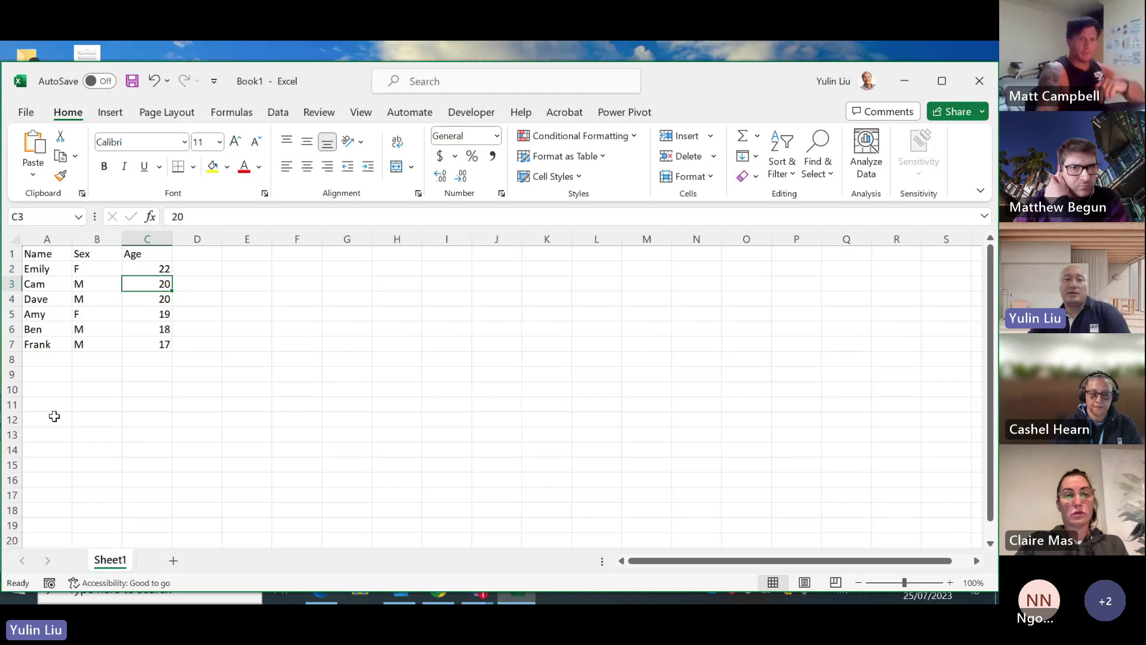
# Step: Sort A1:C7 by Age smallest to largest, then by Sex, in the Sort dialog
pyautogui.moveTo(46, 253); pyautogui.dragTo(152, 344)
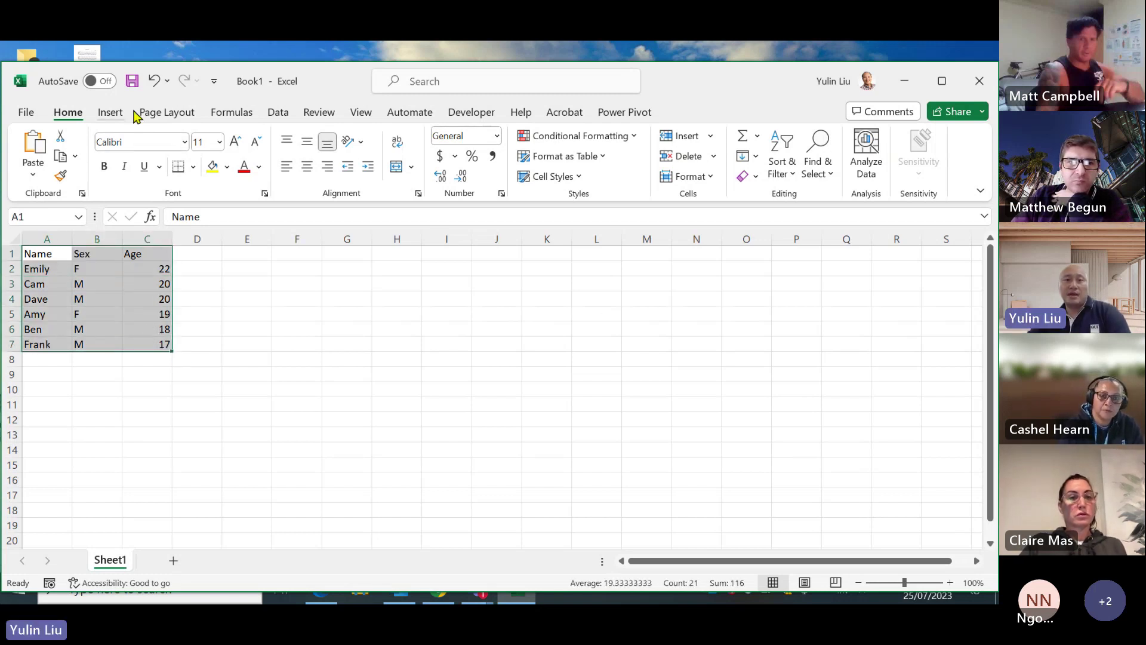
pyautogui.click(282, 115)
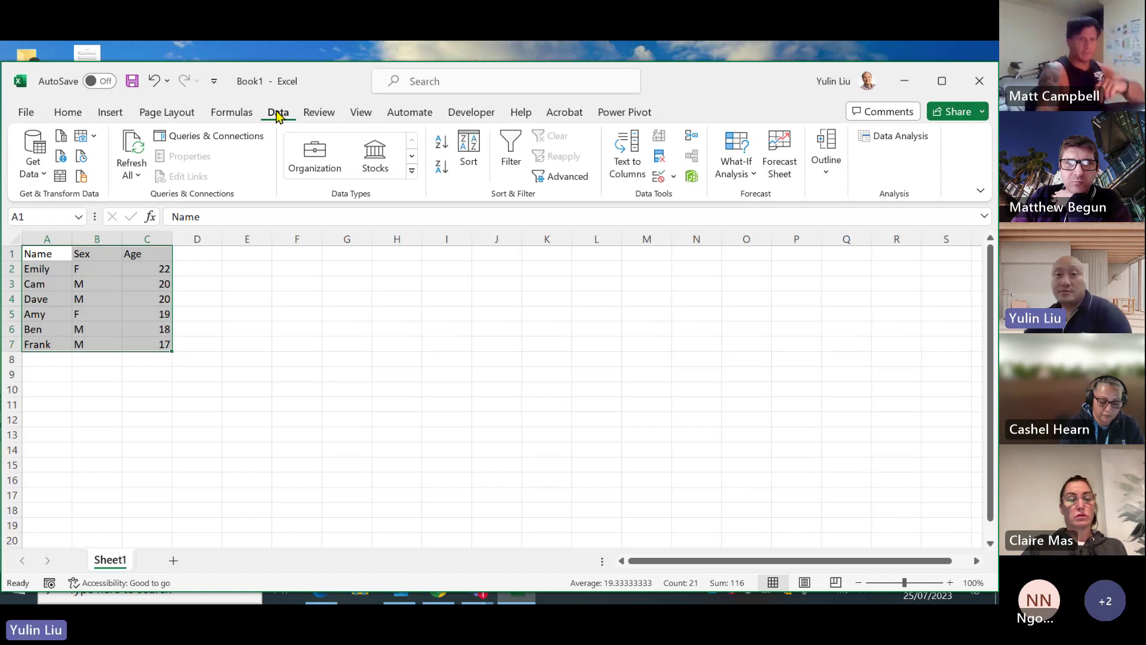
pyautogui.click(478, 166)
pyautogui.moveTo(463, 261); pyautogui.dragTo(528, 242)
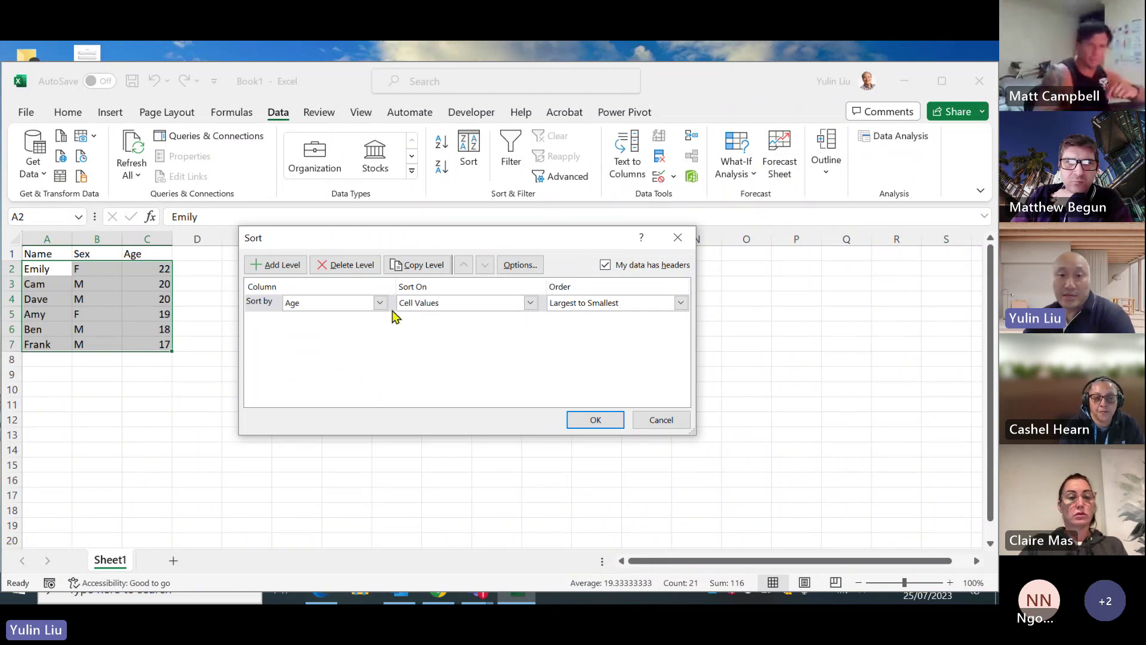
pyautogui.click(681, 302)
pyautogui.click(637, 317)
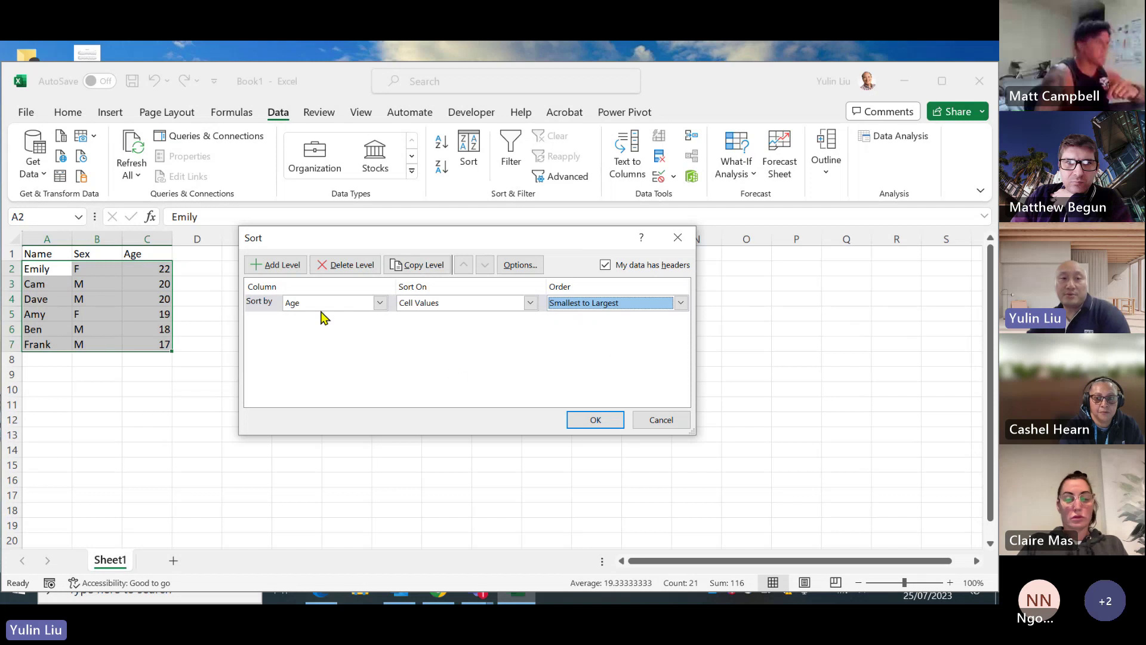
pyautogui.click(275, 265)
pyautogui.click(380, 320)
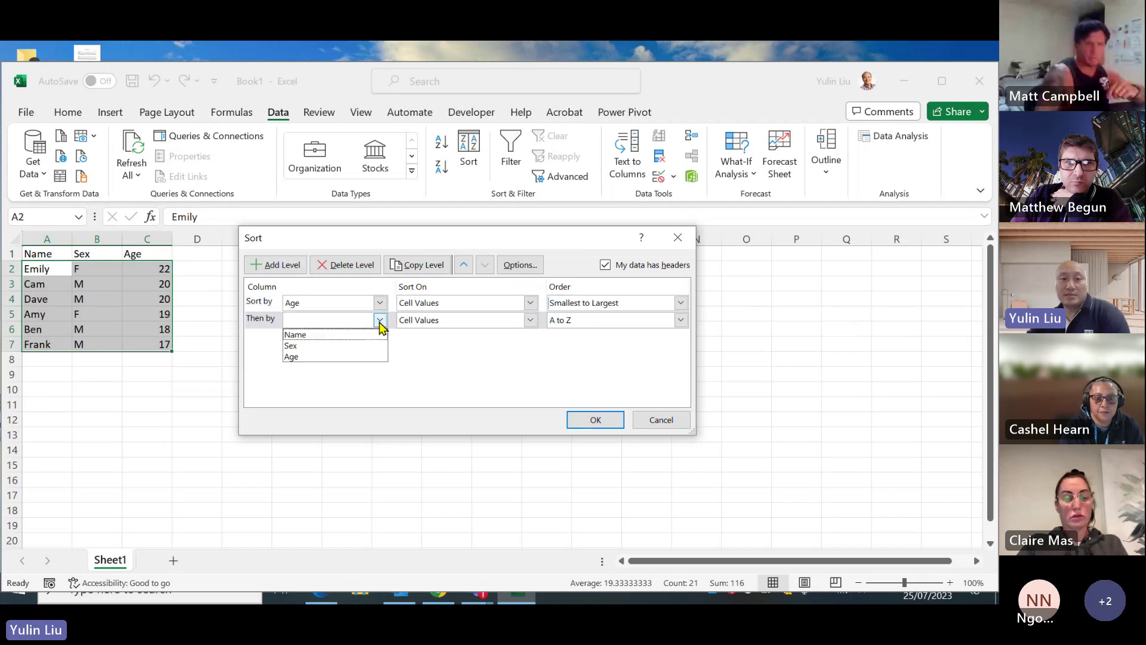
pyautogui.click(349, 346)
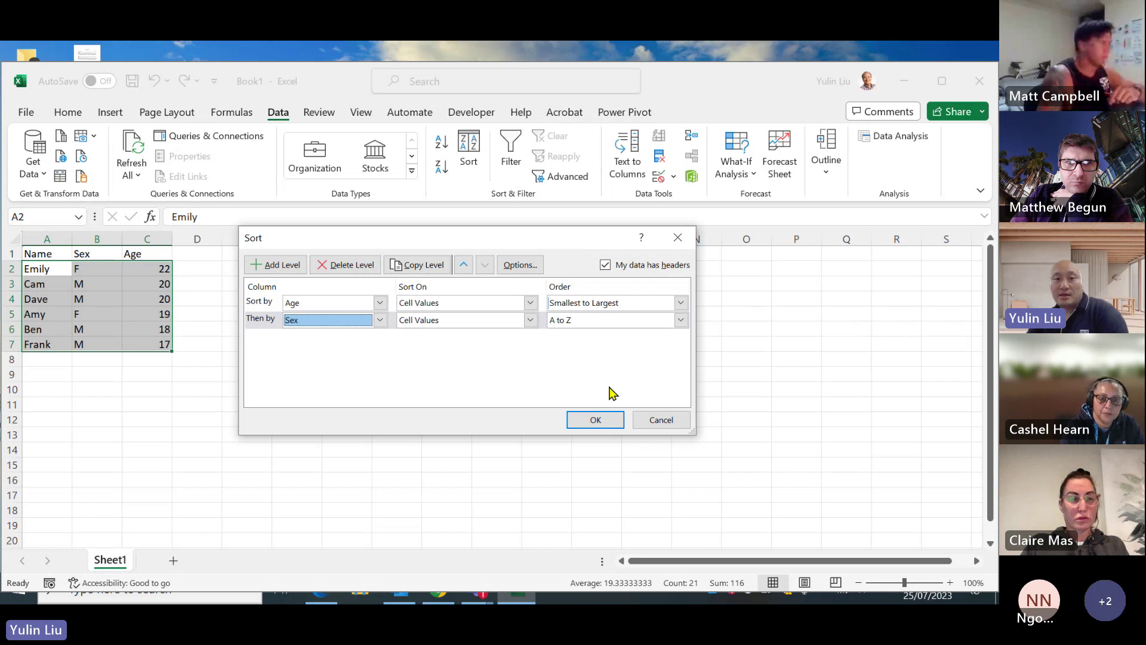
pyautogui.click(585, 422)
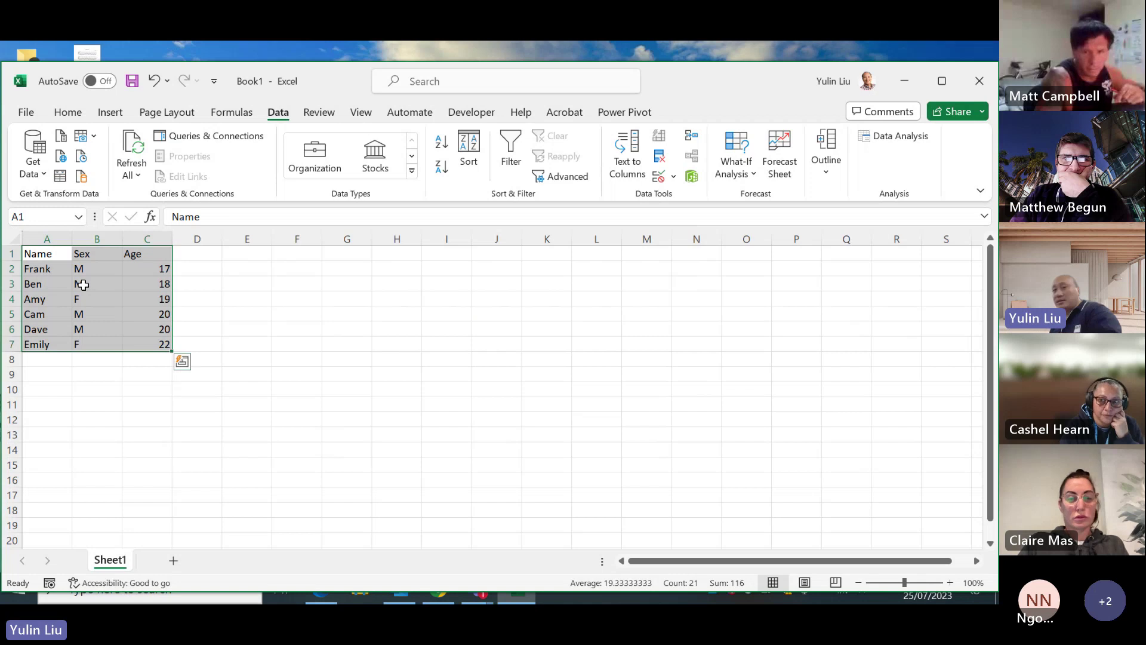
pyautogui.click(469, 152)
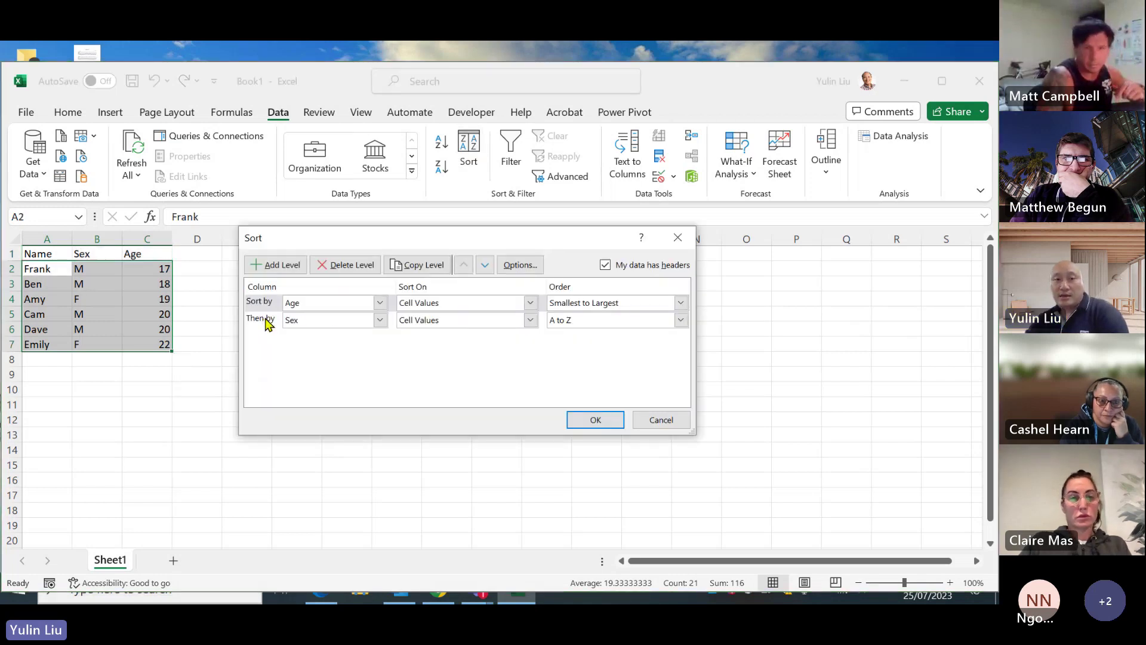
pyautogui.click(264, 320)
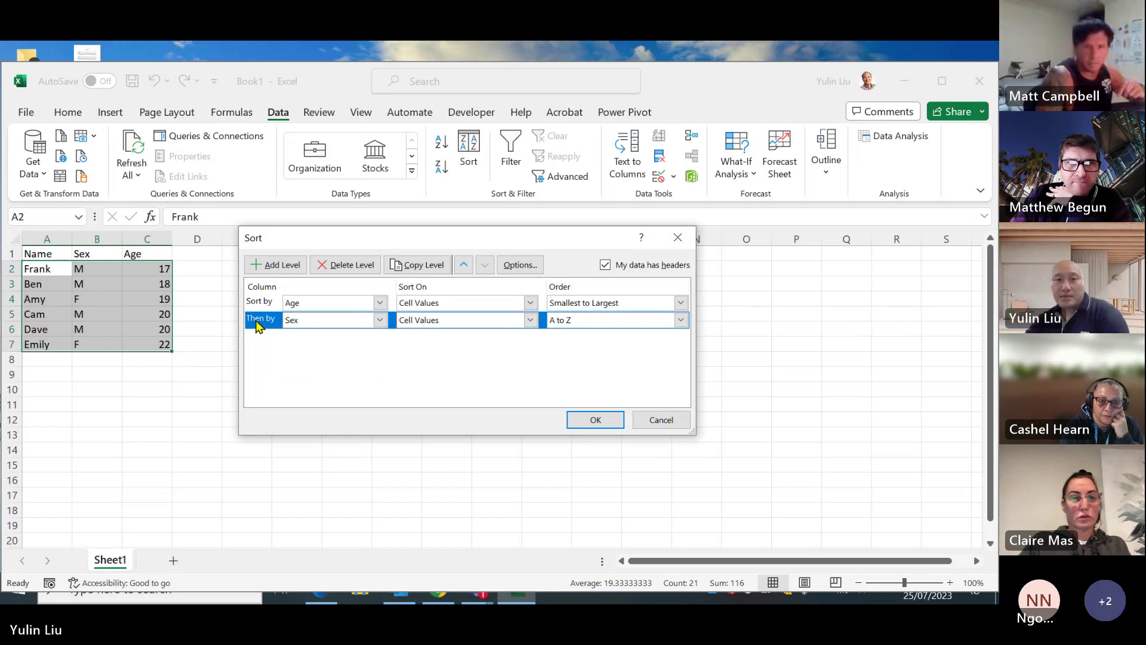
pyautogui.click(380, 303)
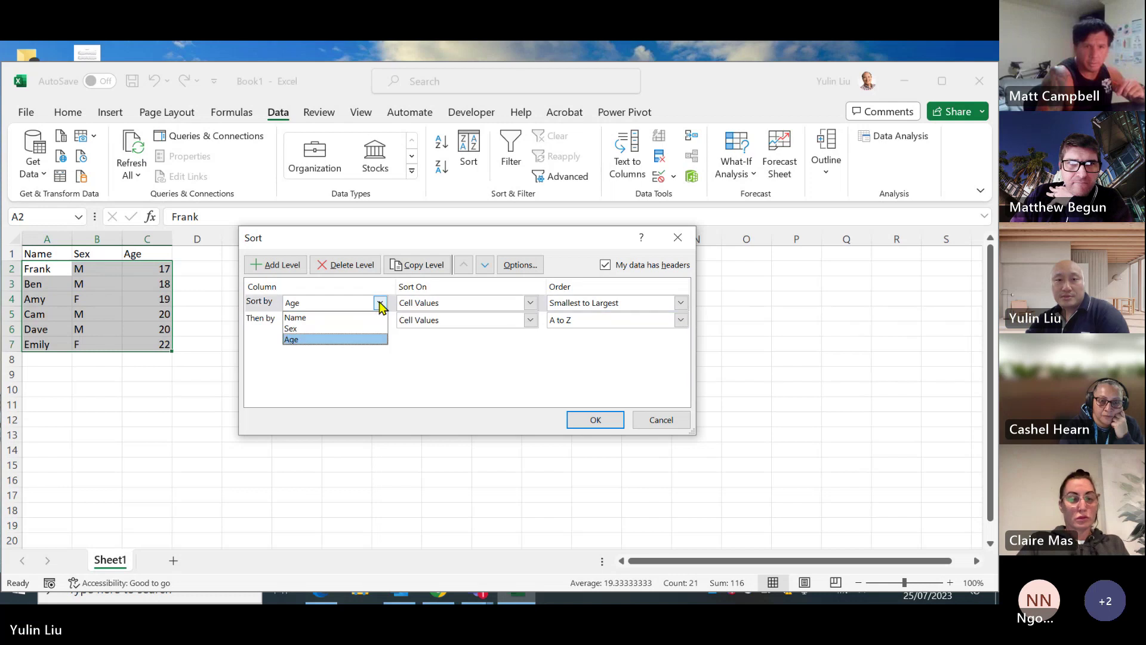
pyautogui.click(267, 317)
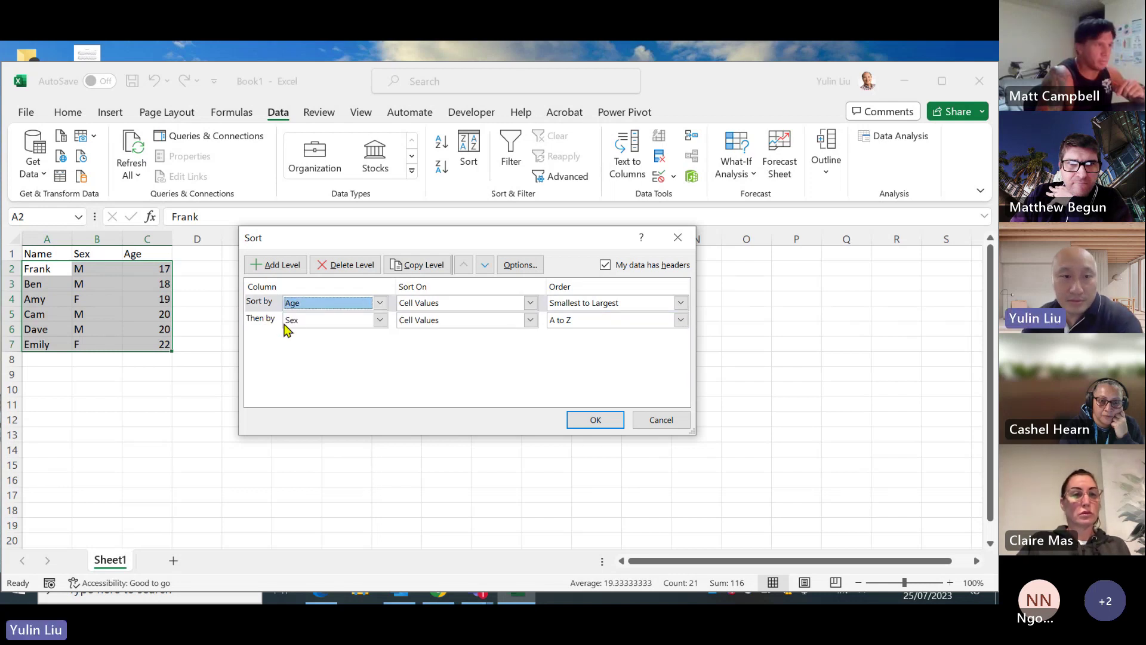
pyautogui.click(380, 303)
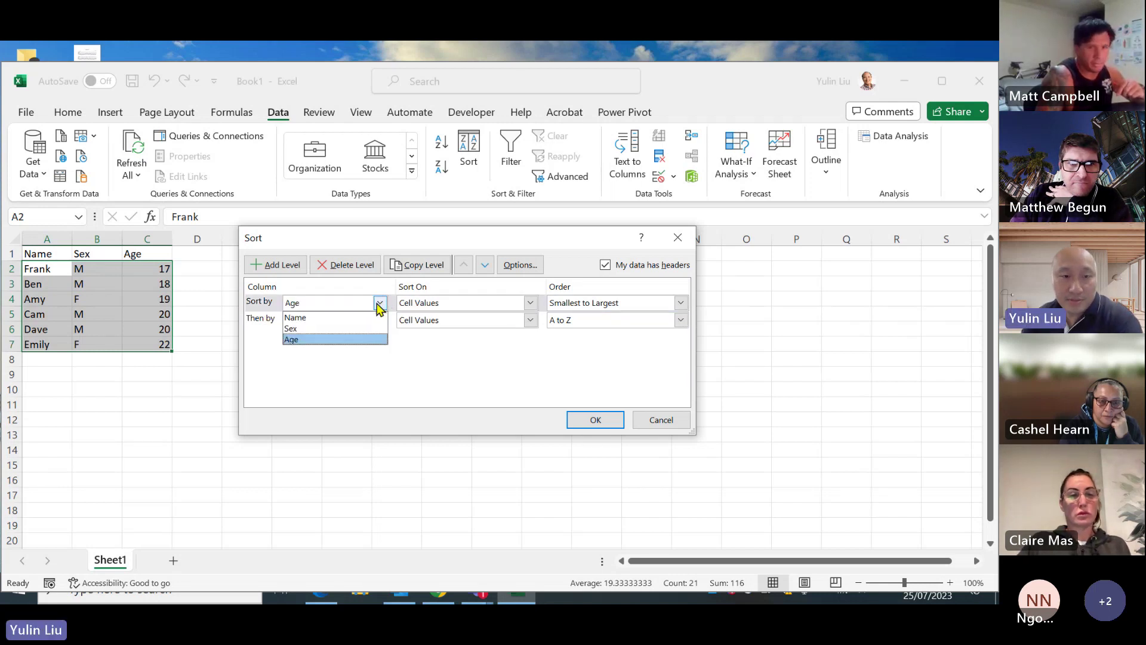
pyautogui.click(353, 328)
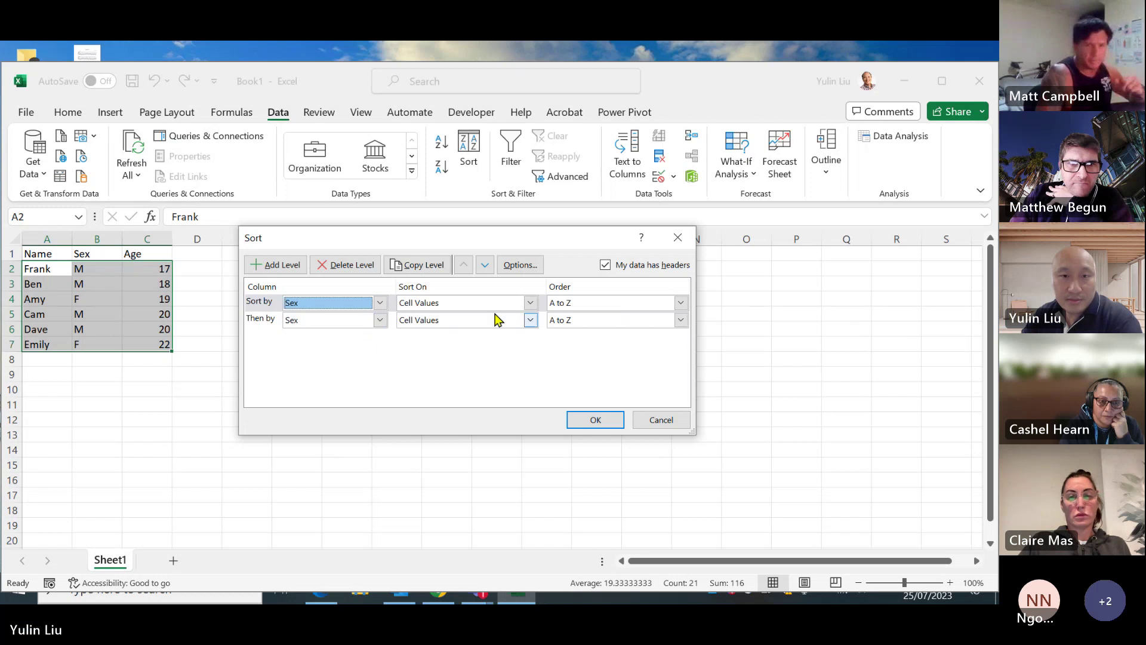
pyautogui.click(380, 320)
pyautogui.click(367, 357)
pyautogui.press('Down')
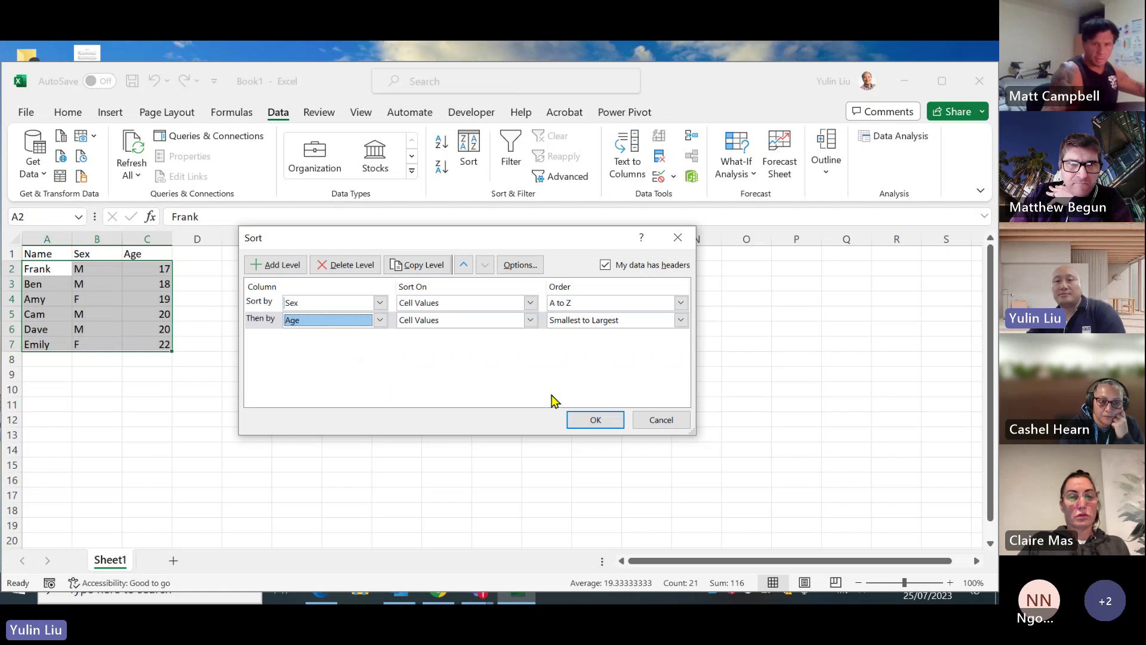
pyautogui.click(583, 420)
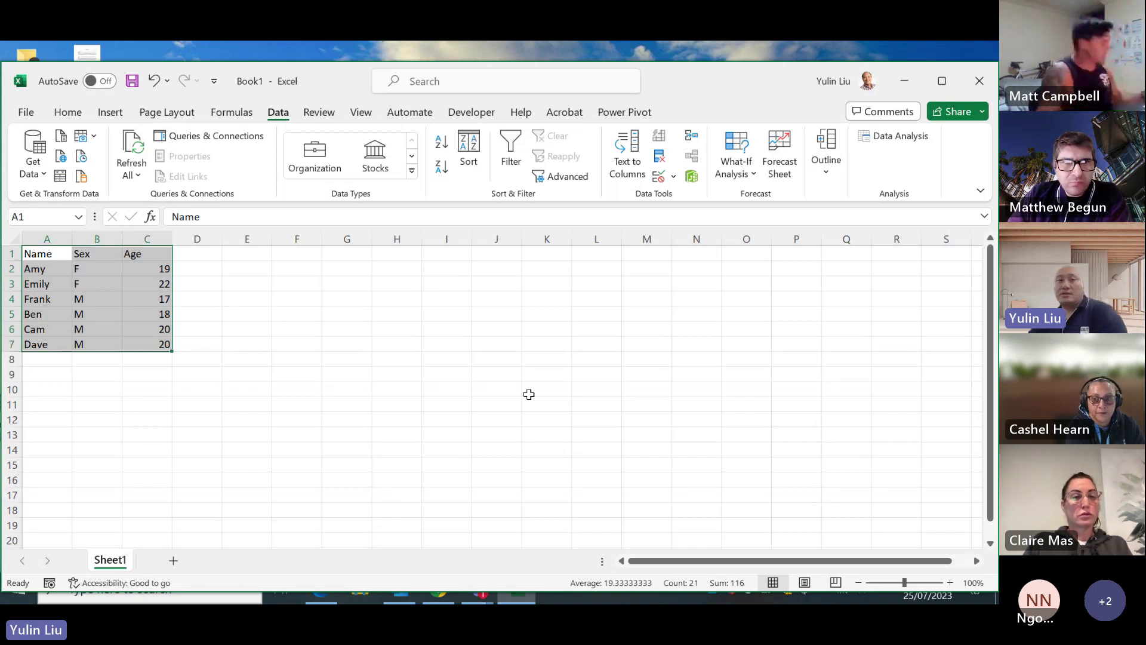
pyautogui.click(466, 155)
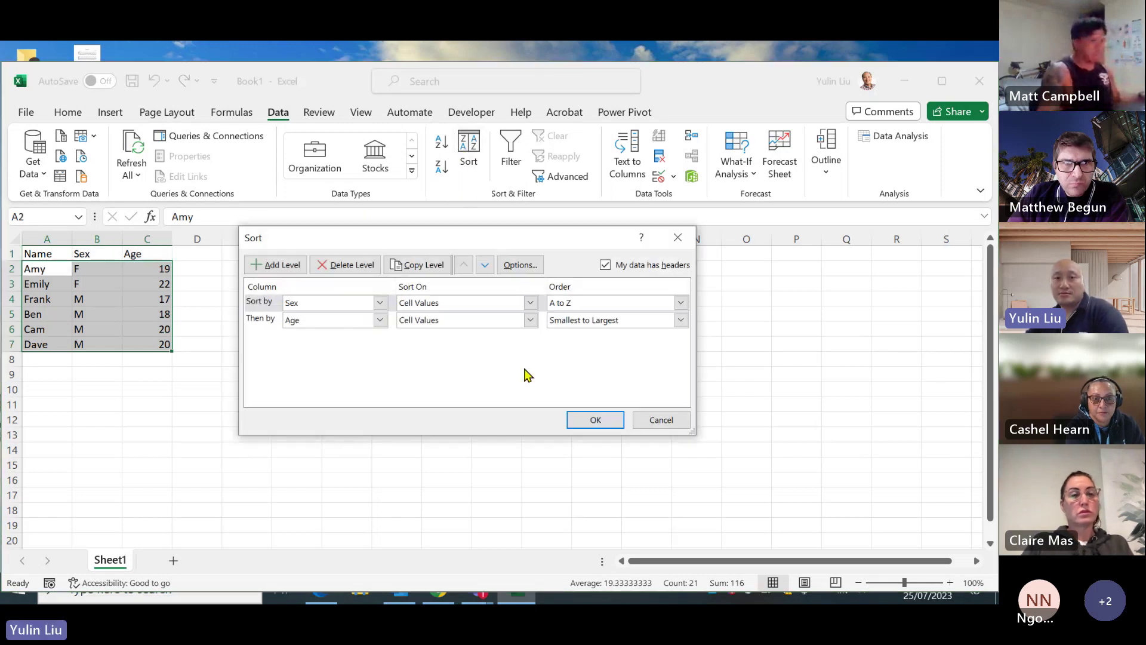
pyautogui.click(663, 418)
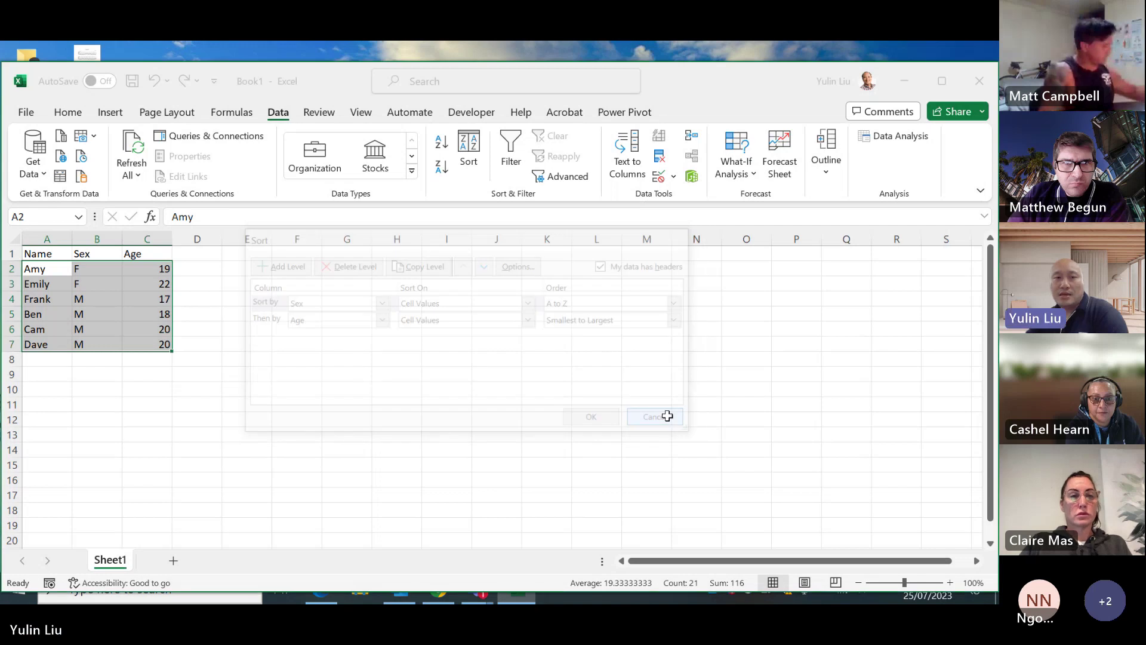
# Step: Select cell A4 and then column A, dismissing their shortcut menus without changes
pyautogui.click(263, 333)
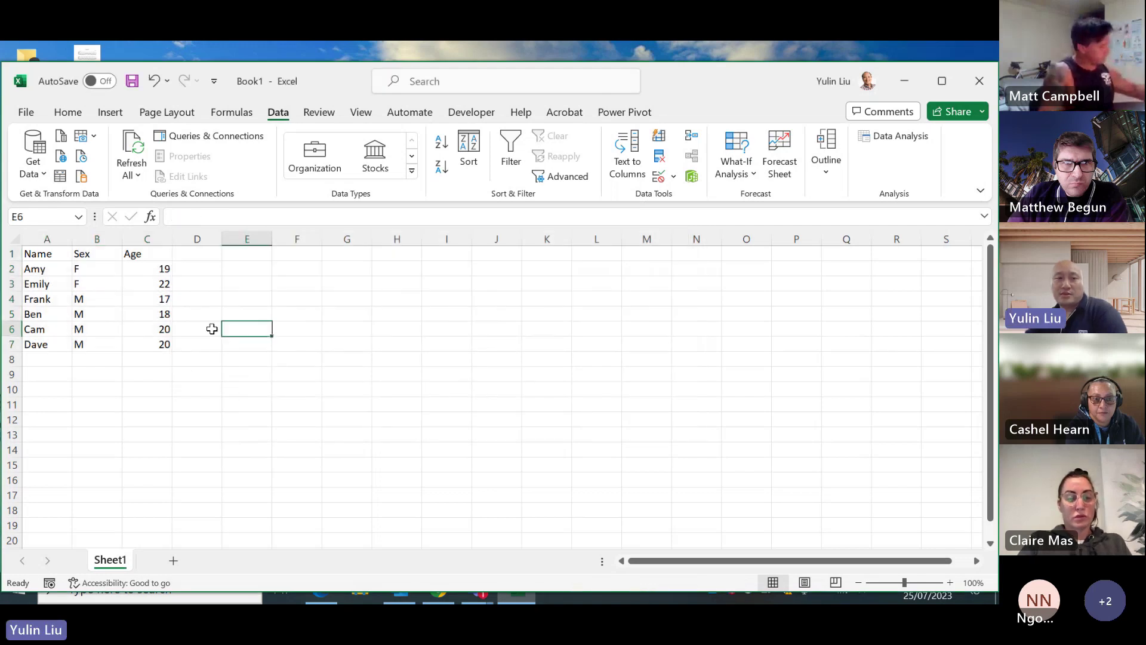
pyautogui.click(37, 297)
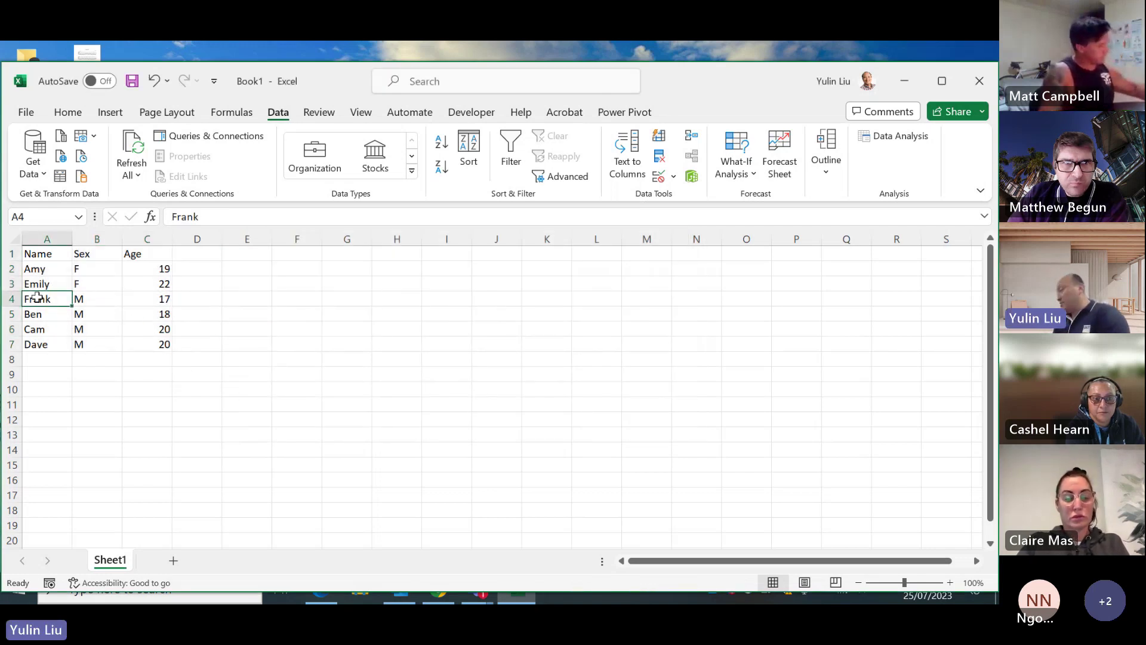
pyautogui.rightClick(37, 298)
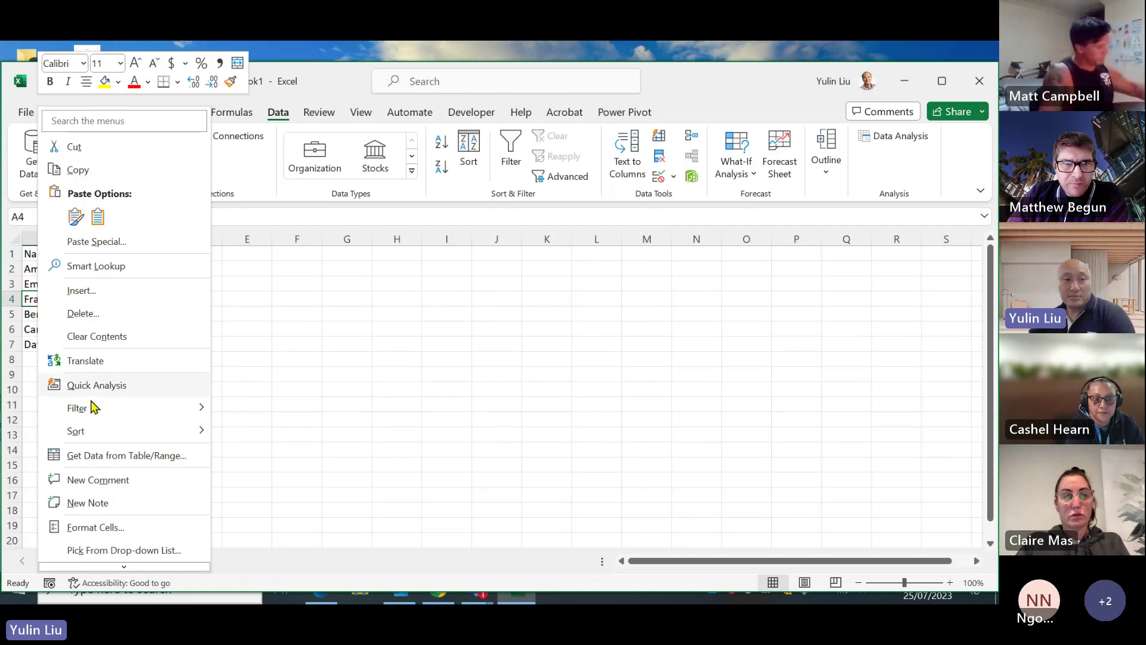
pyautogui.click(37, 240)
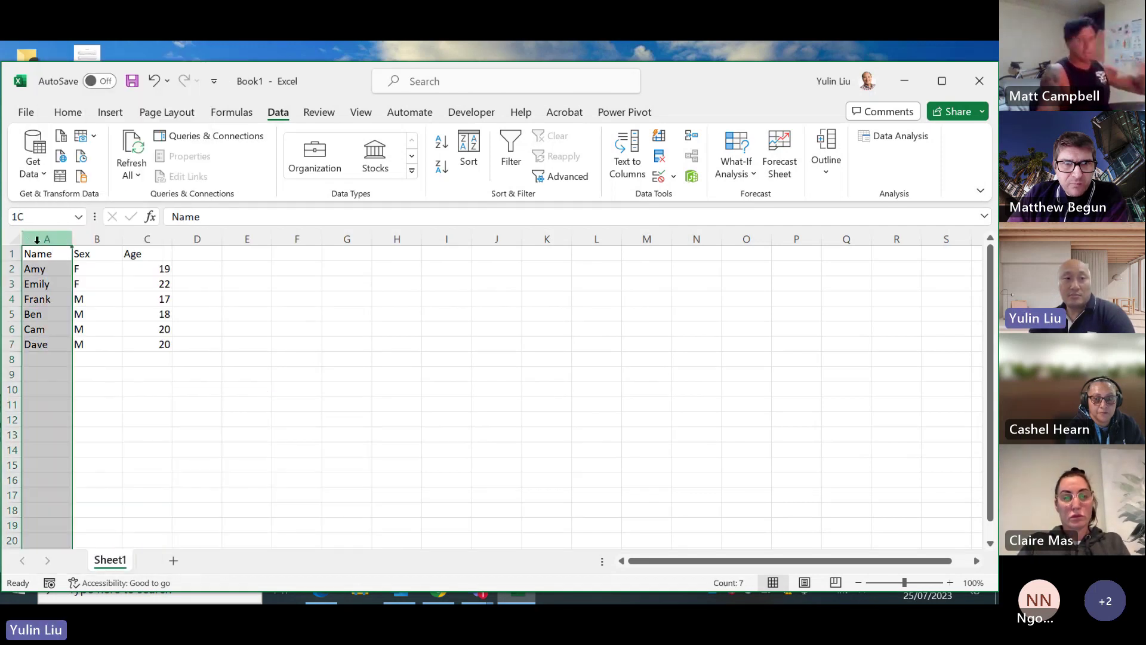
pyautogui.rightClick(51, 297)
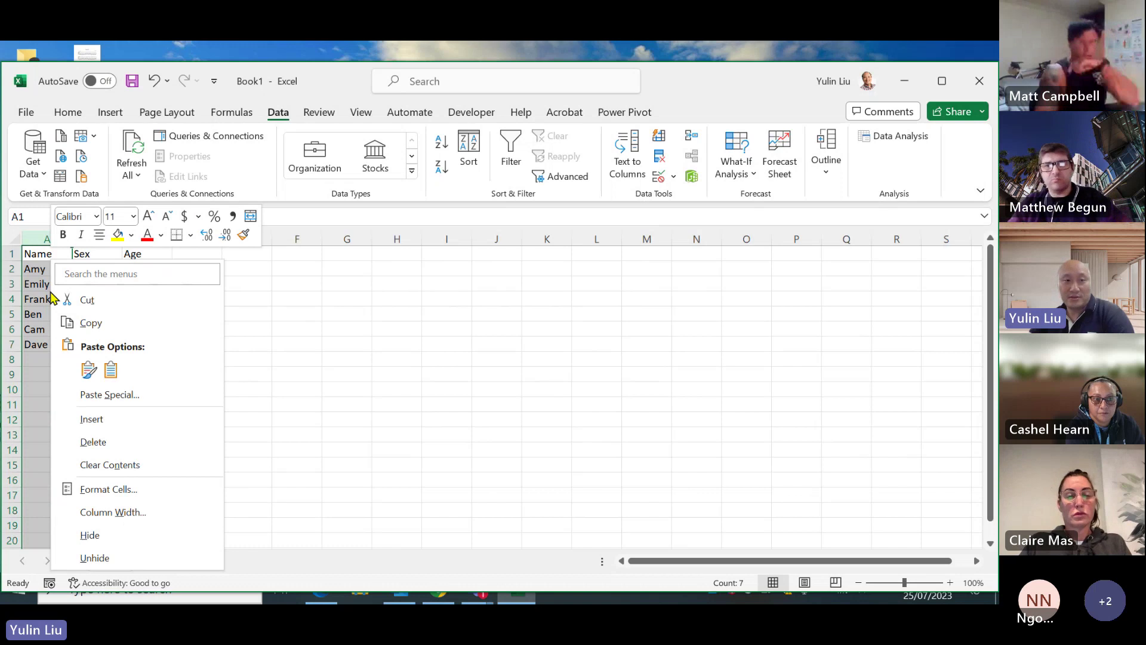
pyautogui.press('Escape')
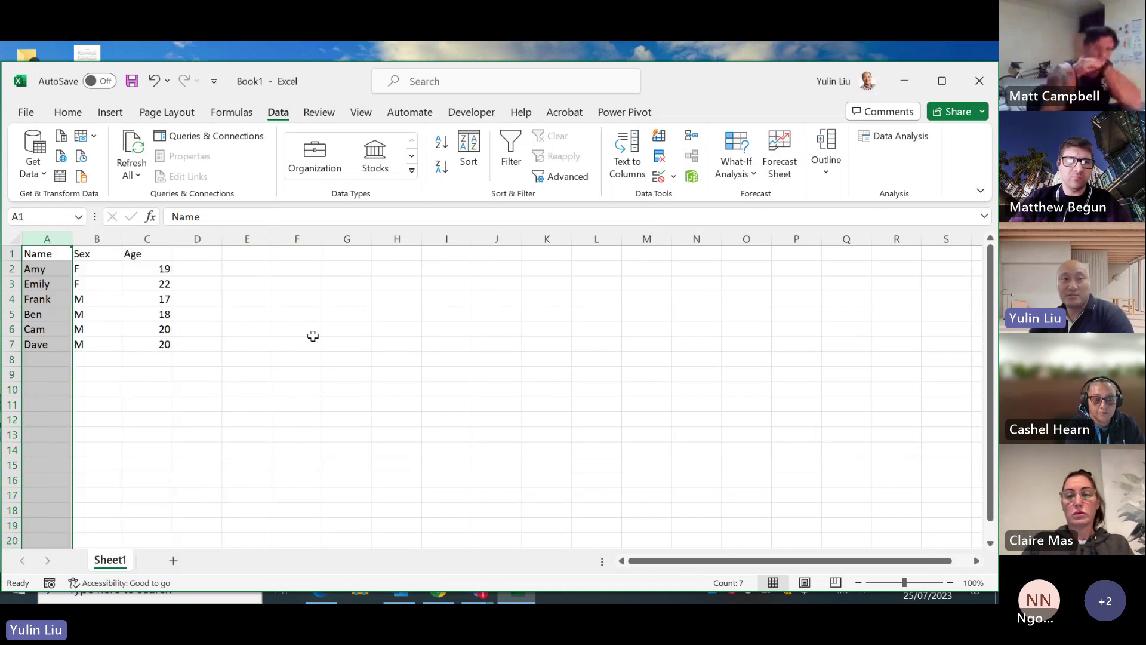
# Step: Select the ages in C2:C3, close their shortcut menu, and end on cell C2
pyautogui.click(159, 300)
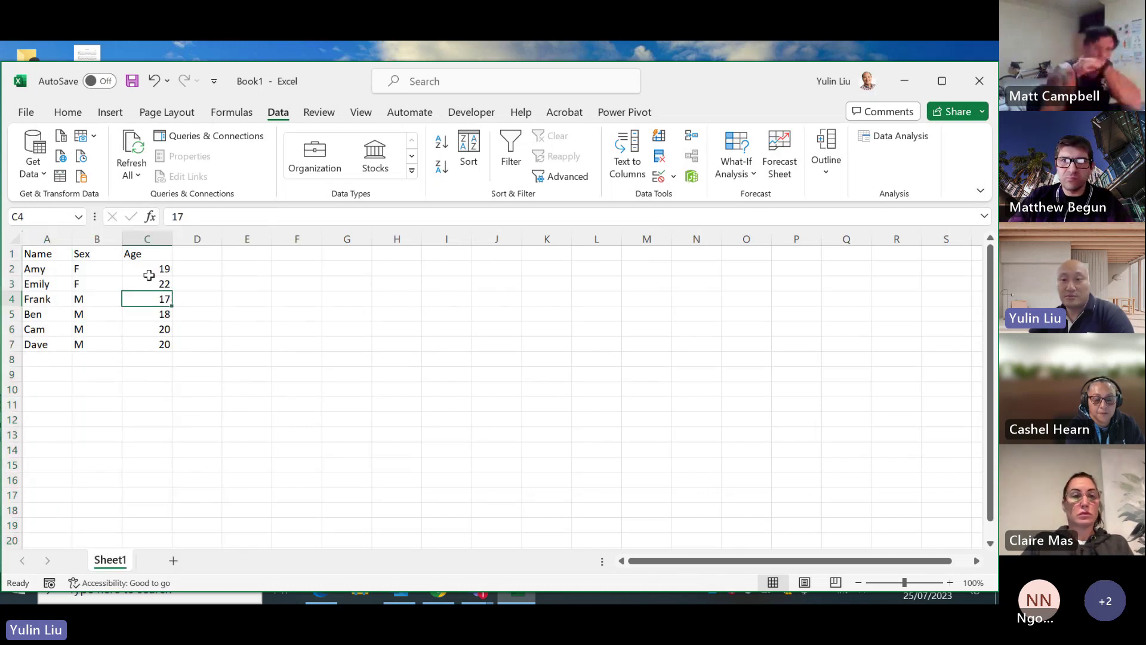
pyautogui.moveTo(148, 274); pyautogui.dragTo(149, 288)
pyautogui.rightClick(149, 288)
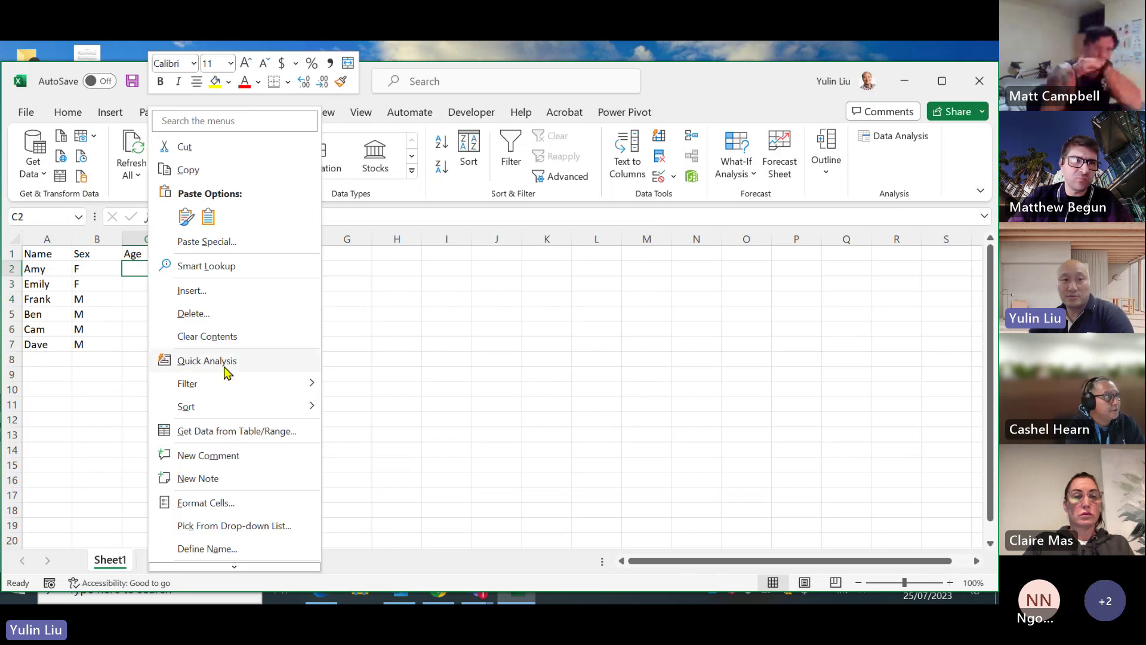
pyautogui.moveTo(230, 413)
pyautogui.click(541, 333)
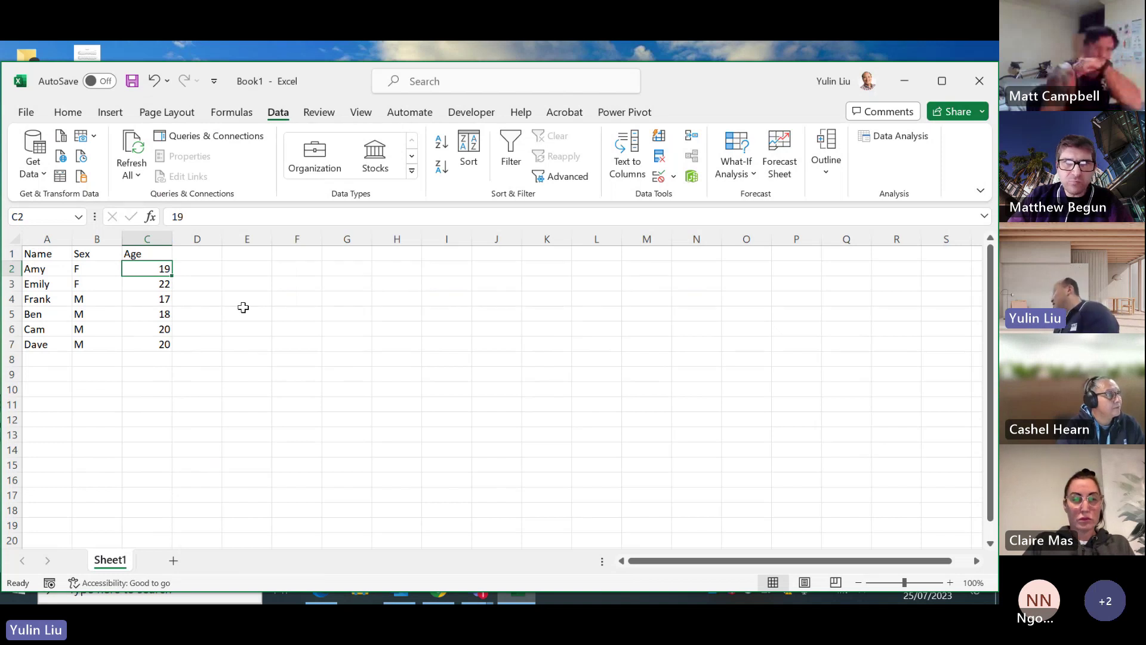
pyautogui.click(196, 342)
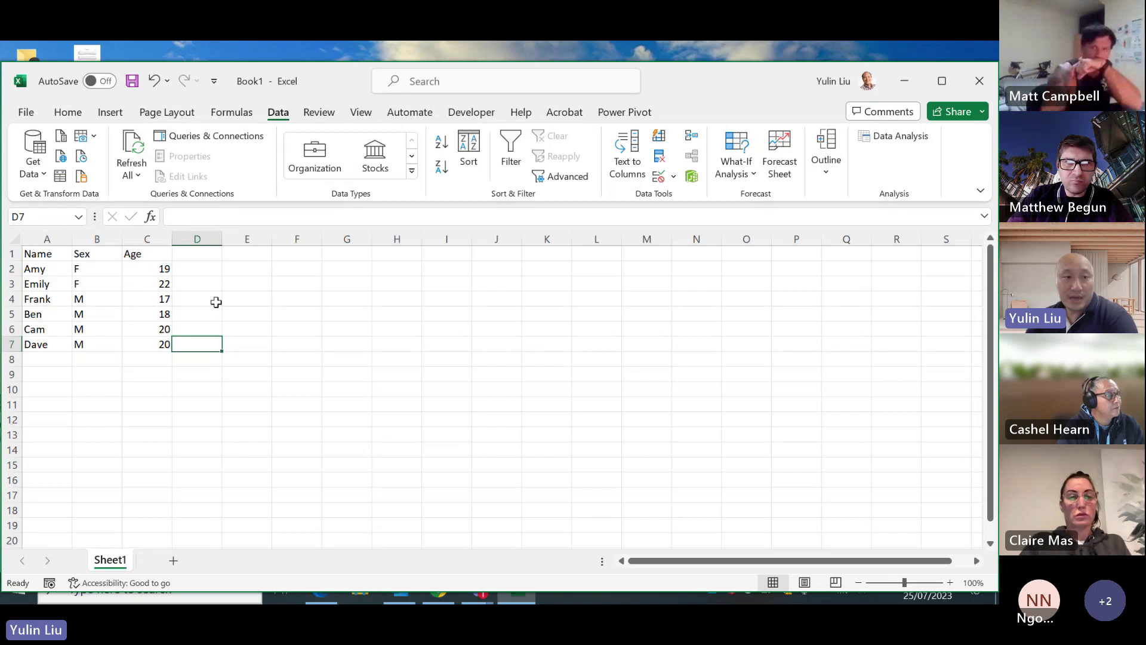
pyautogui.click(152, 271)
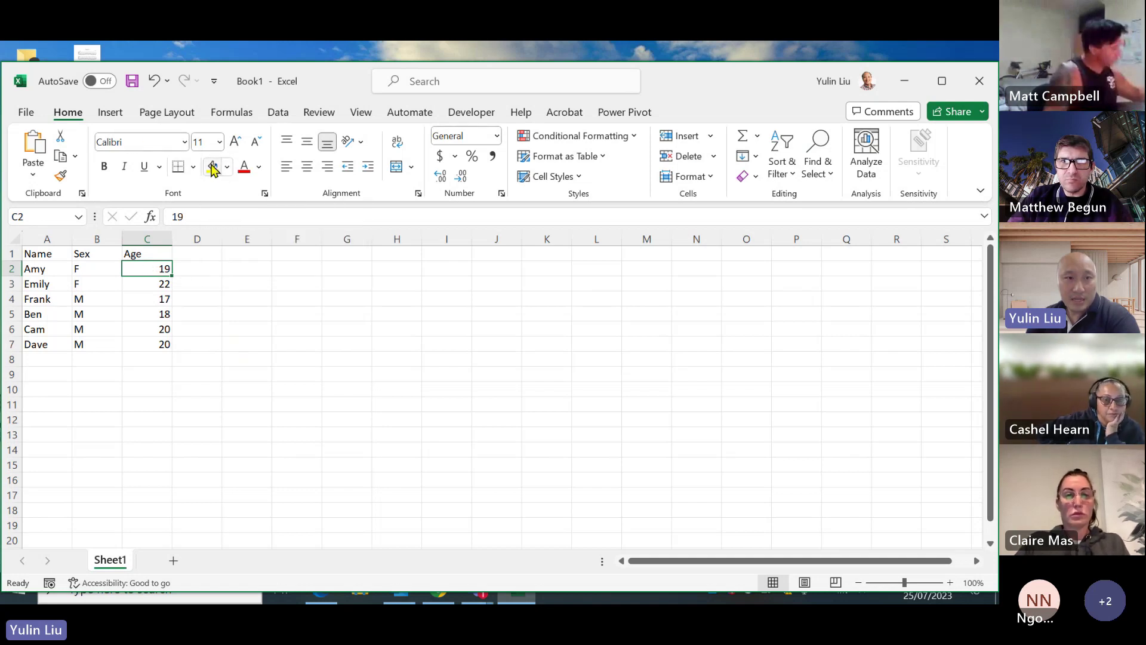
# Step: Fill cells C2, C4 and C5 (ages 19, 17, 18) with yellow
pyautogui.click(228, 172)
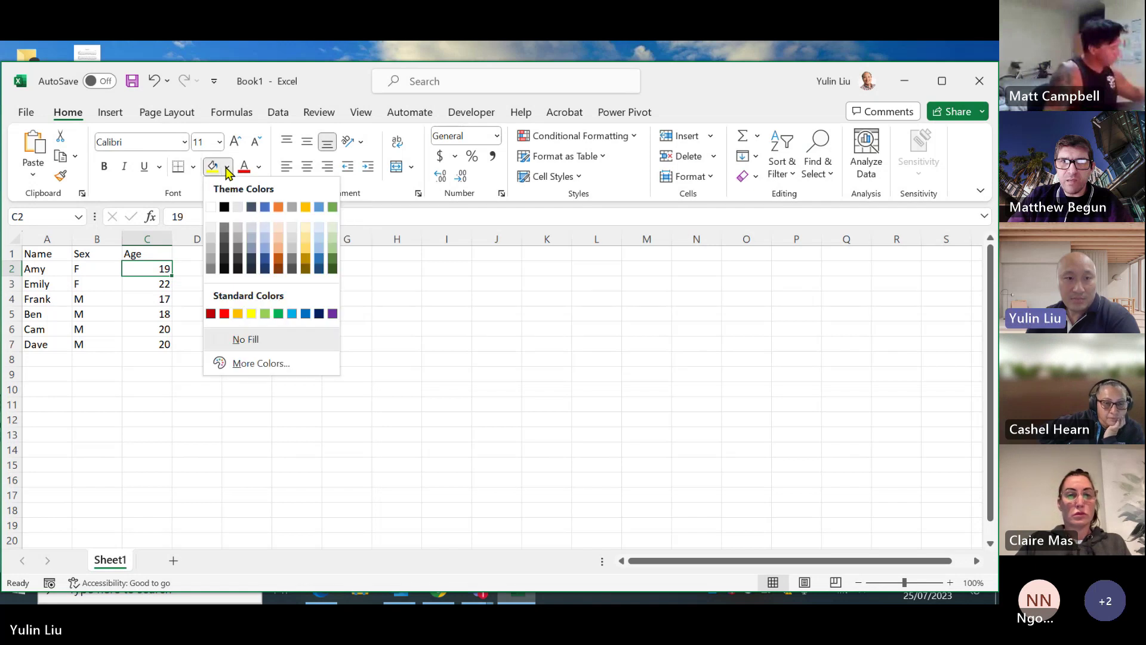
pyautogui.click(252, 315)
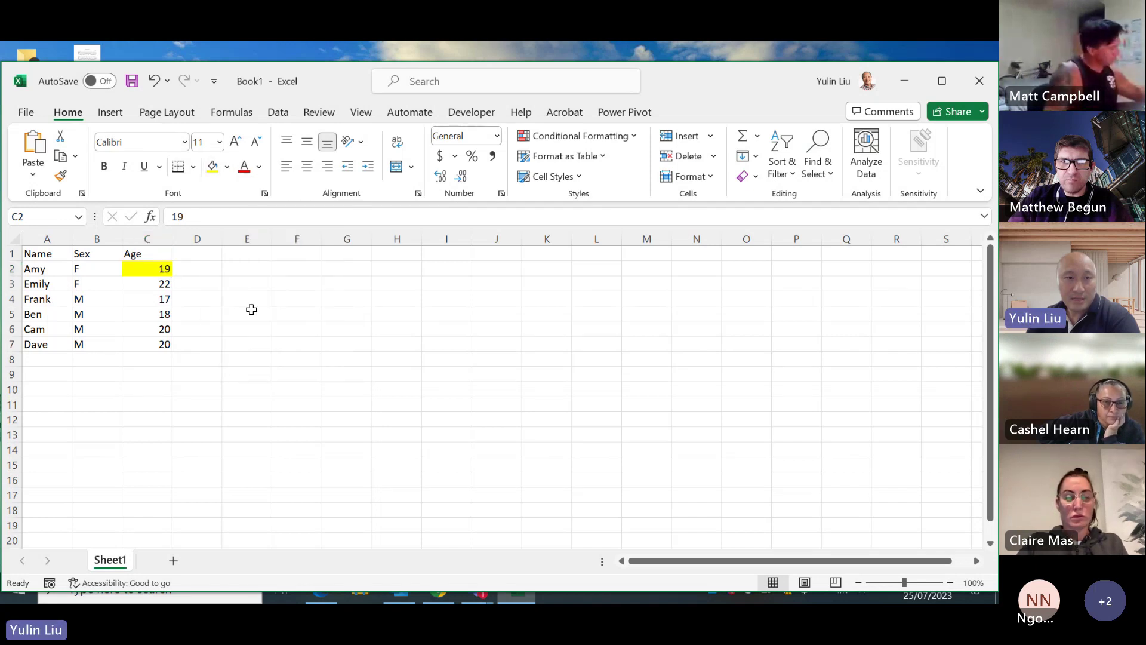
pyautogui.click(173, 303)
pyautogui.click(212, 166)
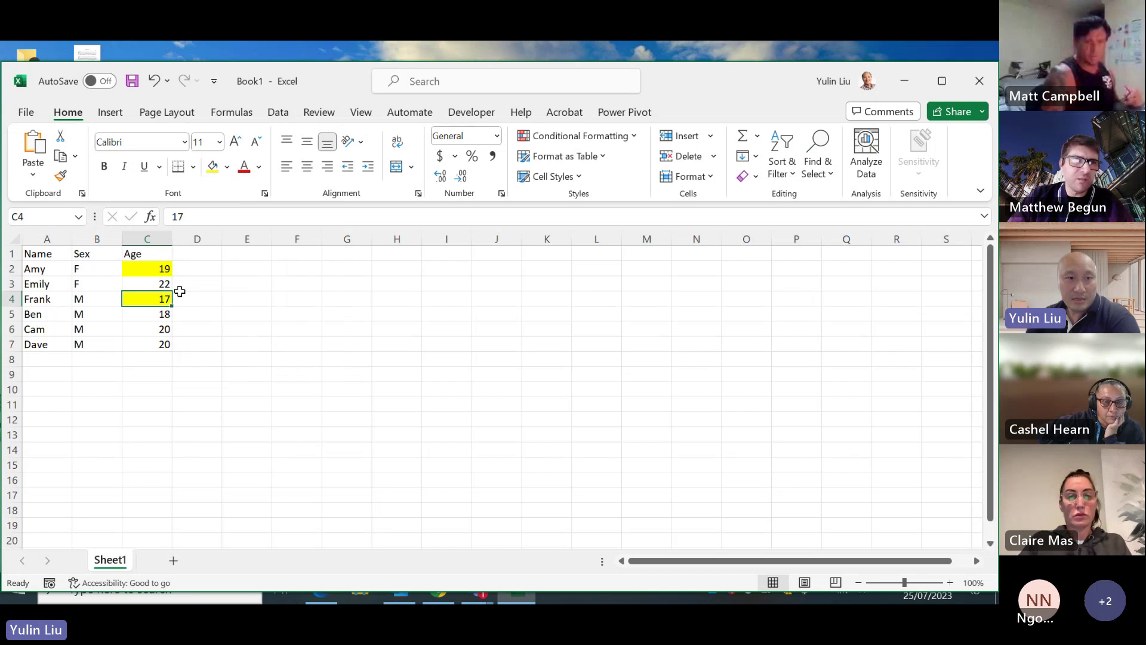
pyautogui.click(158, 326)
pyautogui.click(151, 317)
pyautogui.click(212, 166)
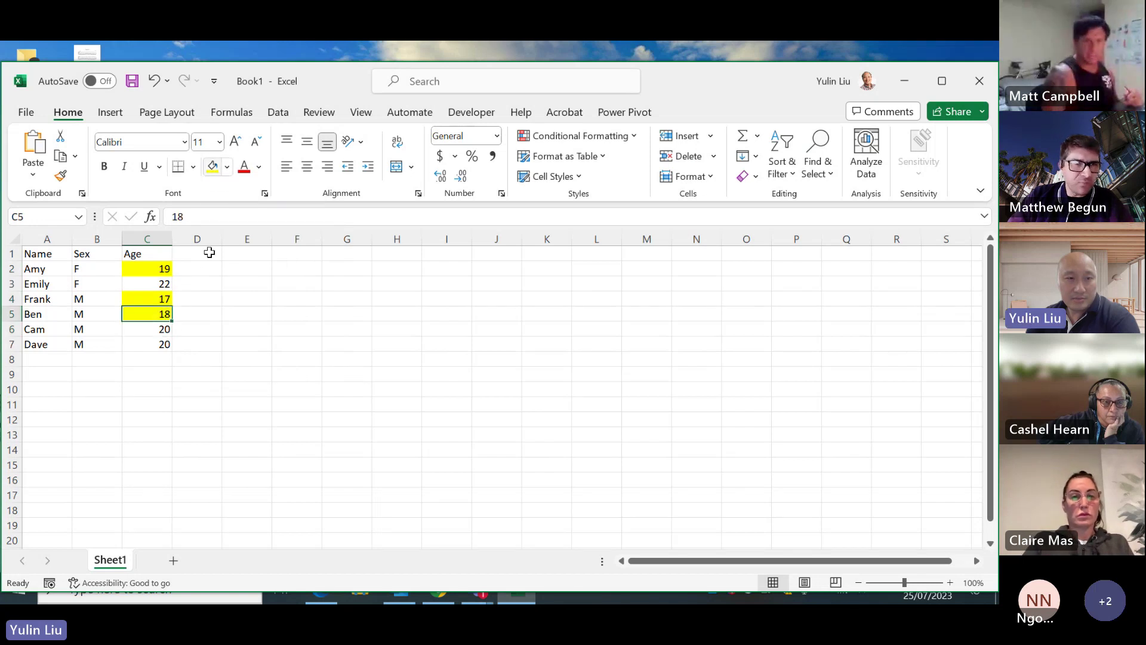
pyautogui.click(217, 358)
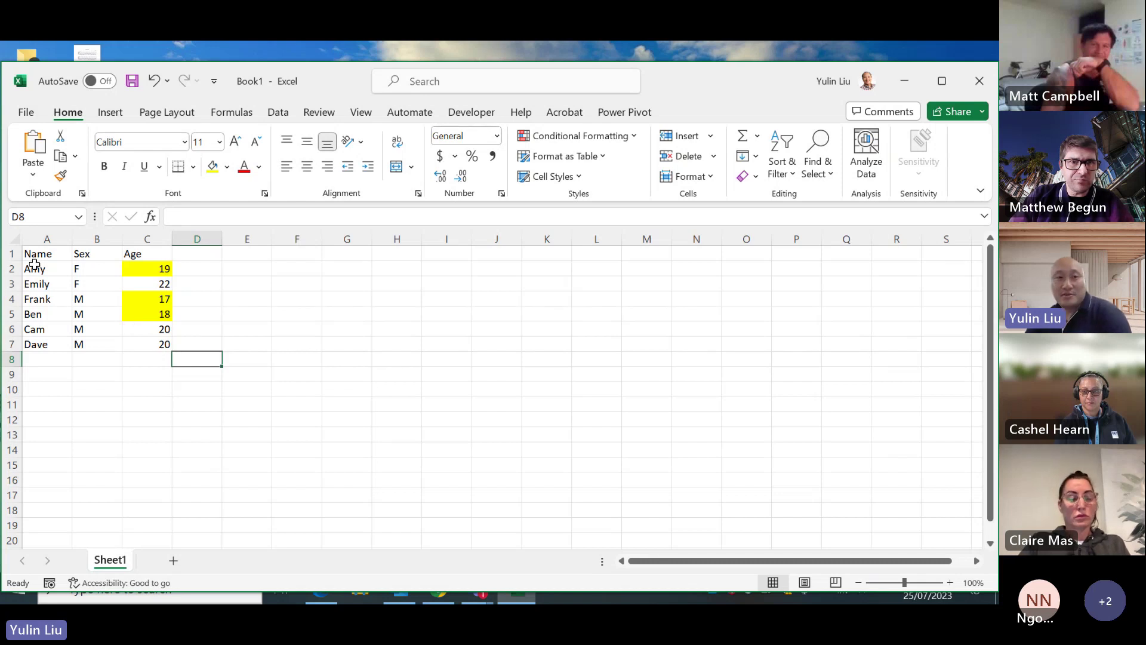
# Step: Select the table A1:C7 and open the Data > Sort dialog
pyautogui.click(56, 255)
pyautogui.moveTo(56, 254); pyautogui.dragTo(158, 344)
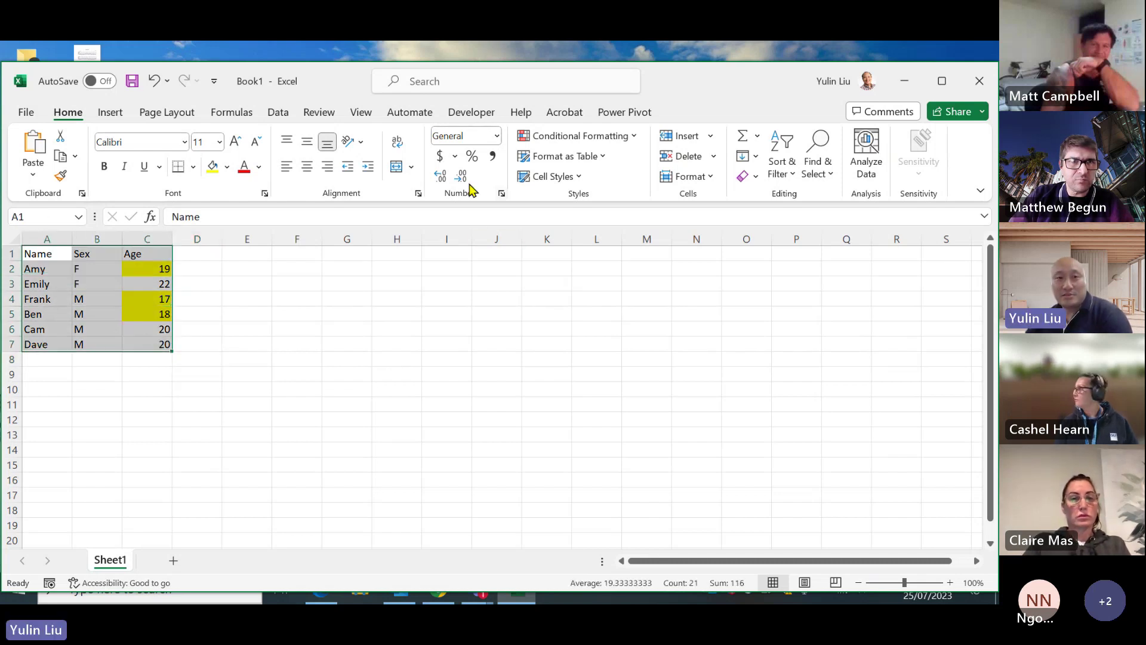
pyautogui.click(278, 112)
pyautogui.click(468, 155)
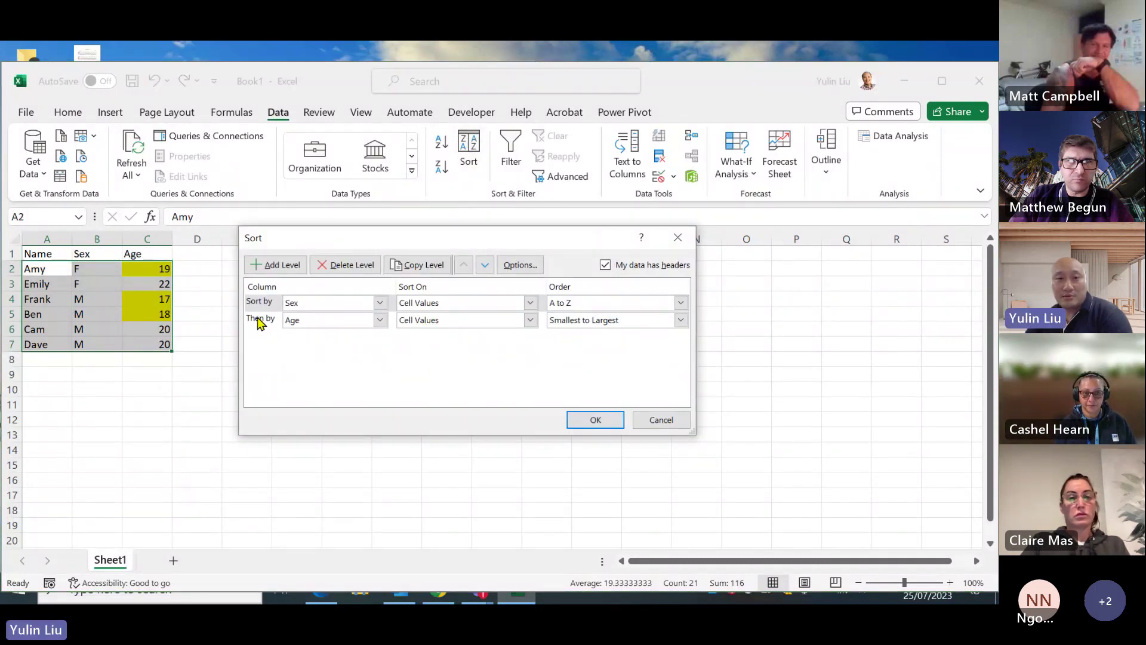
# Step: Delete the Sex level and sort Age by cell colour with yellow on top
pyautogui.click(292, 305)
pyautogui.click(346, 265)
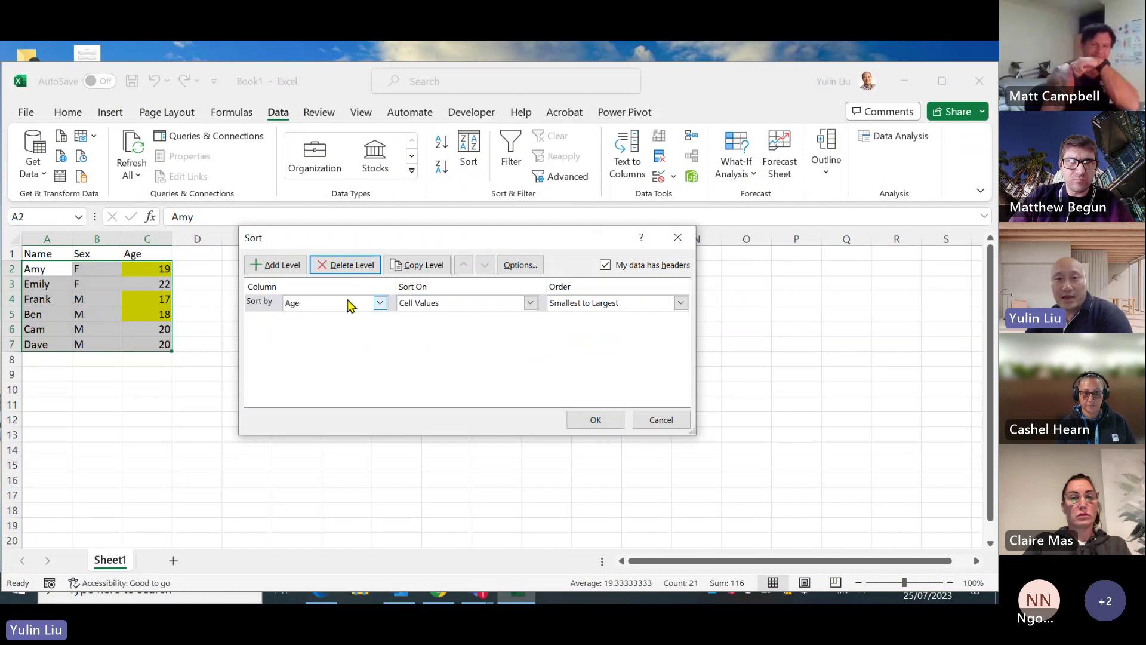
pyautogui.click(530, 303)
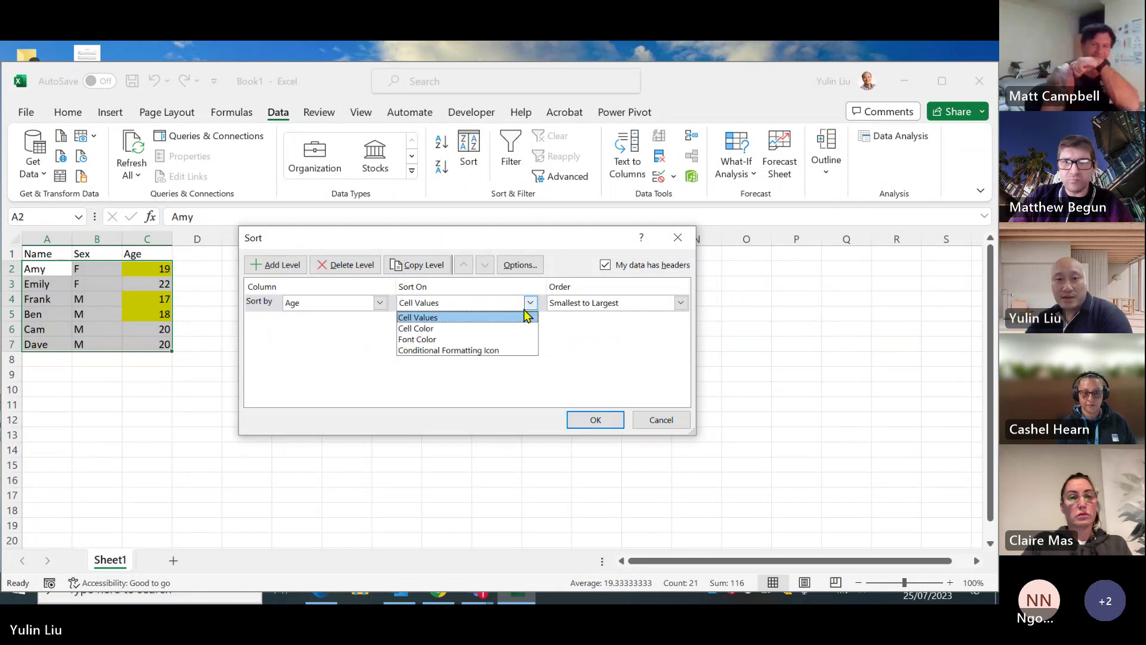
pyautogui.click(508, 329)
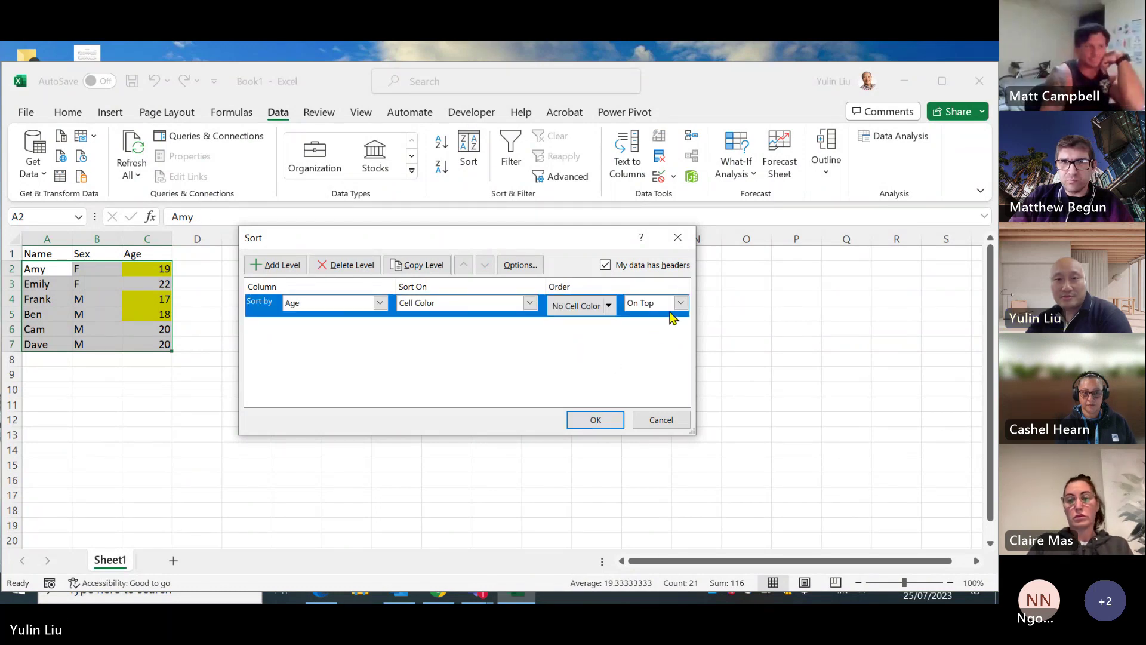
pyautogui.click(609, 306)
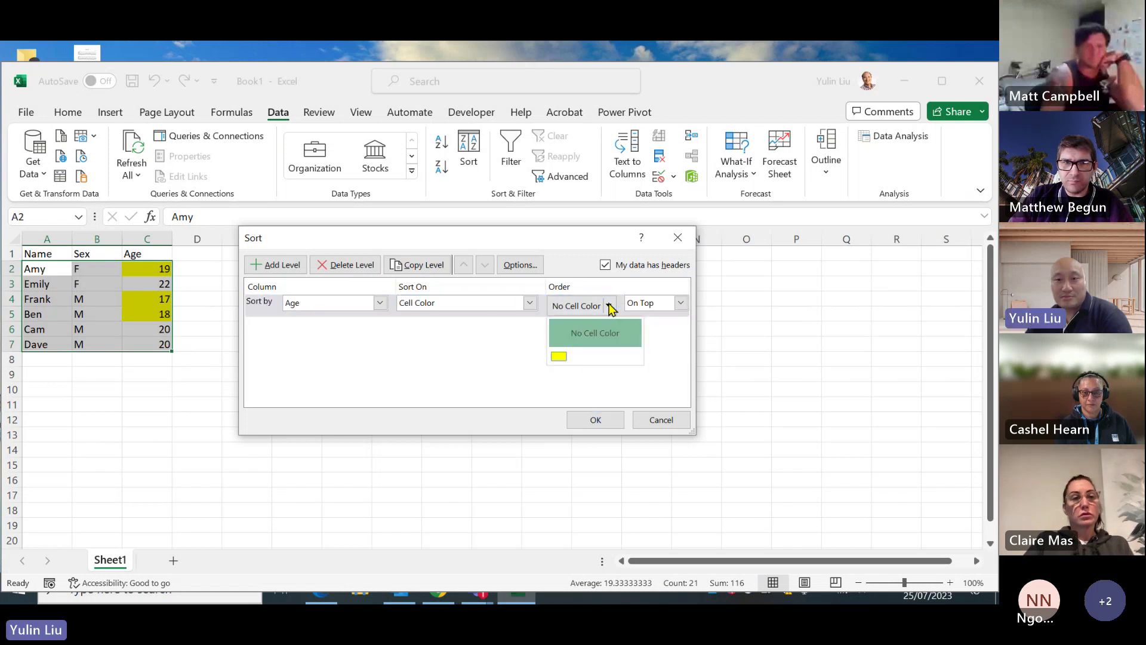
pyautogui.click(559, 357)
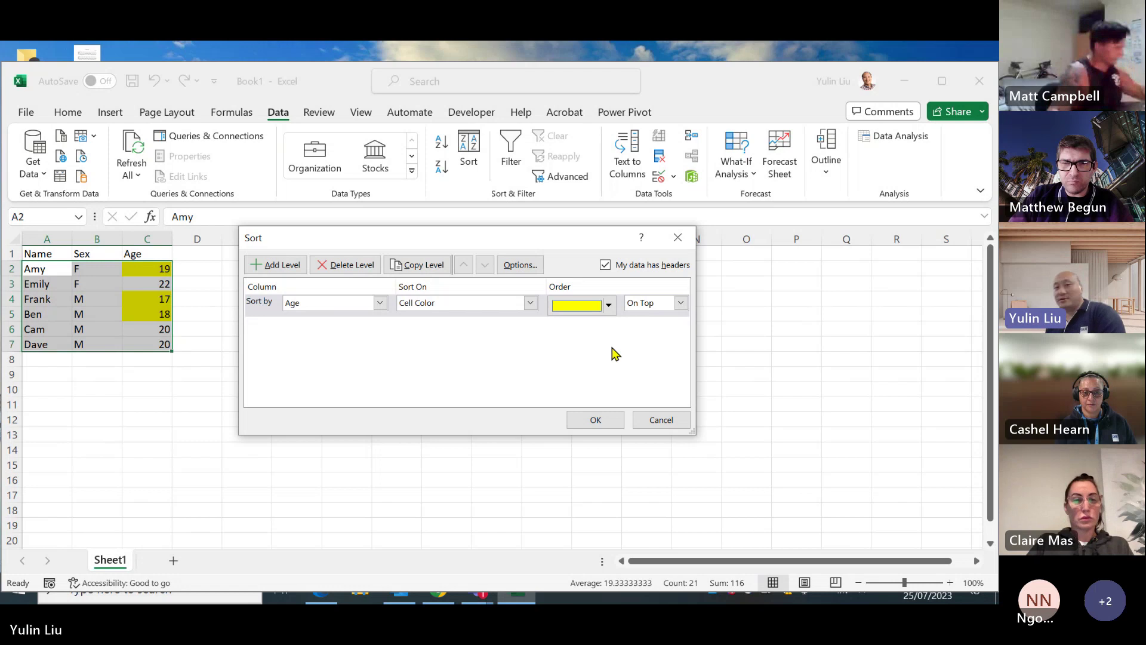
pyautogui.click(588, 421)
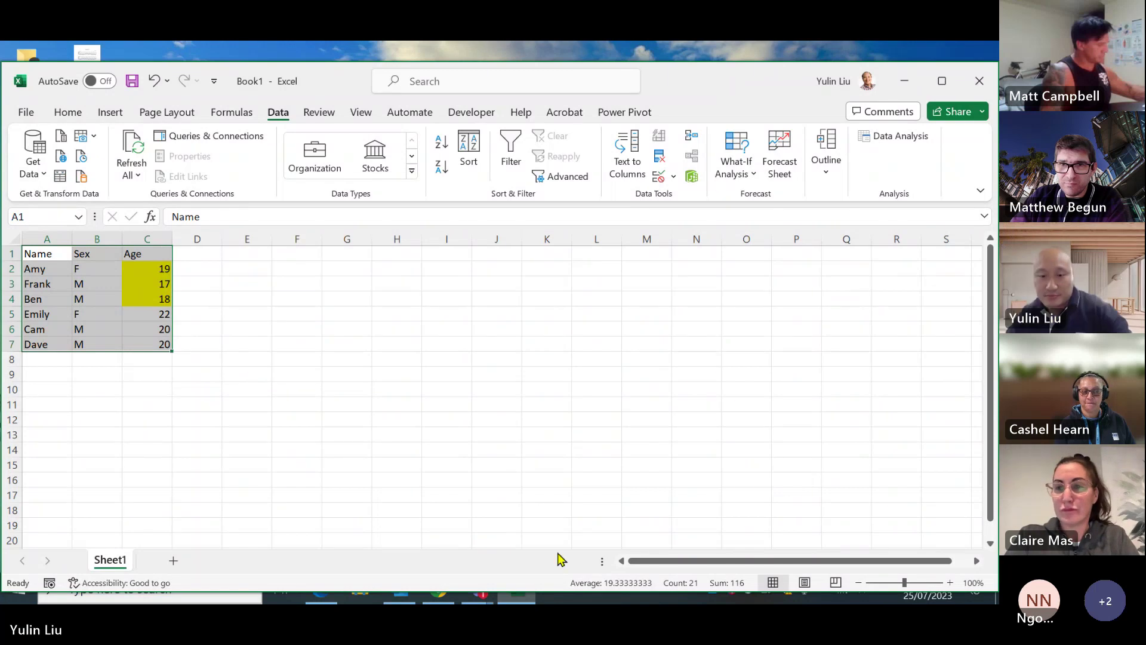
pyautogui.click(563, 422)
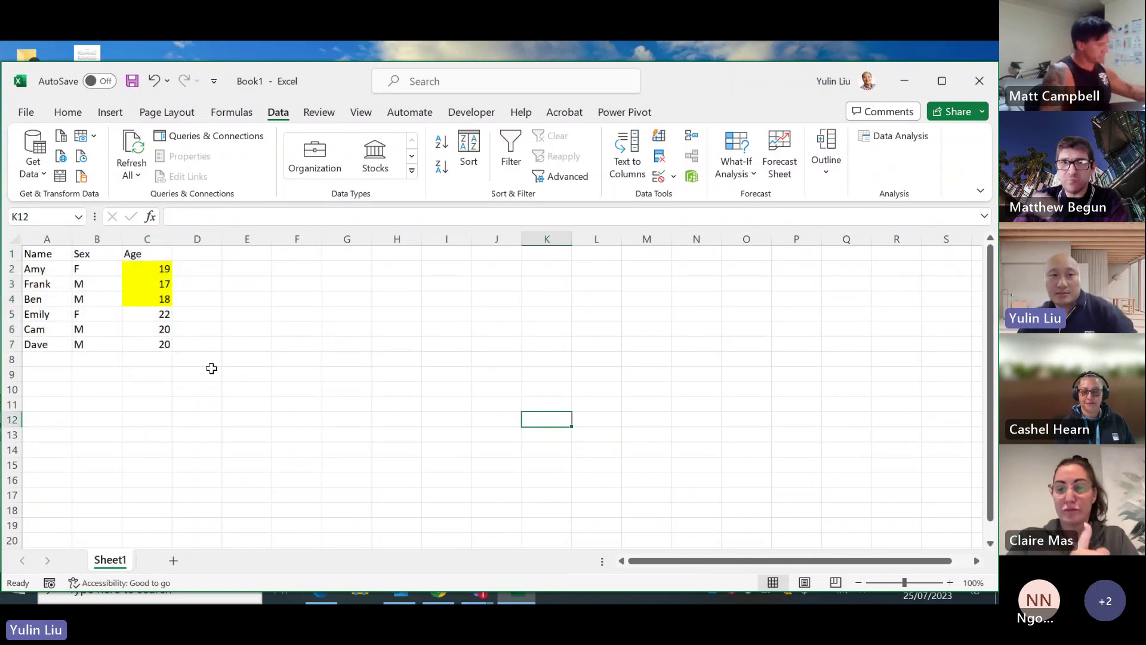
pyautogui.click(184, 358)
pyautogui.moveTo(159, 269); pyautogui.dragTo(159, 311)
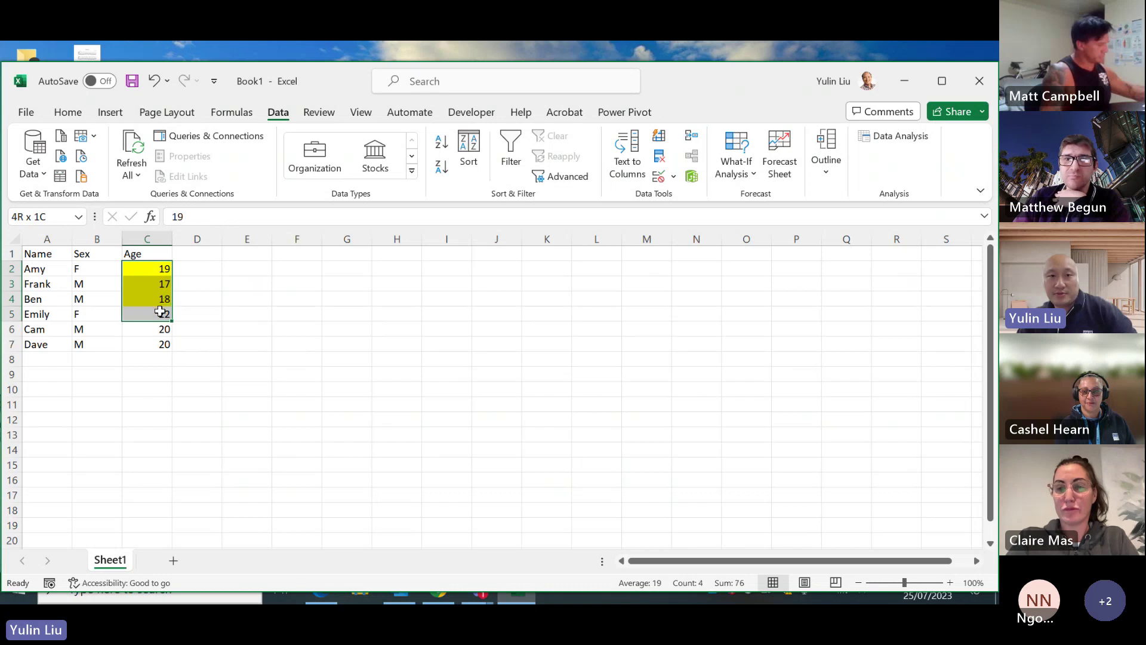
pyautogui.click(67, 112)
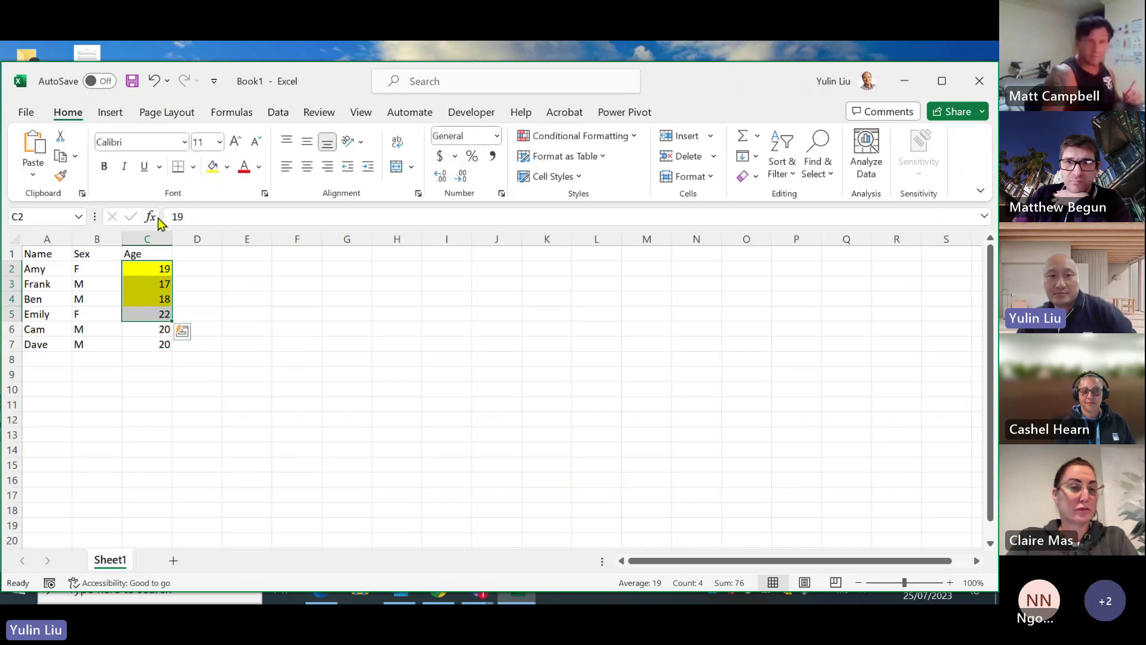
pyautogui.click(227, 167)
pyautogui.click(238, 338)
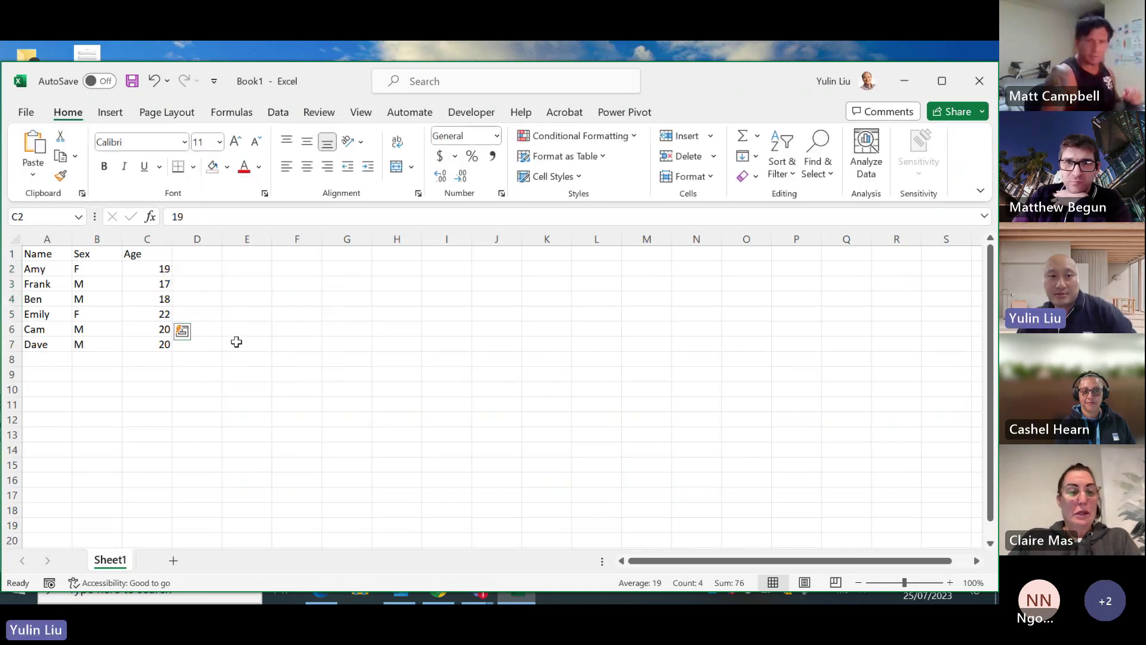
pyautogui.click(243, 375)
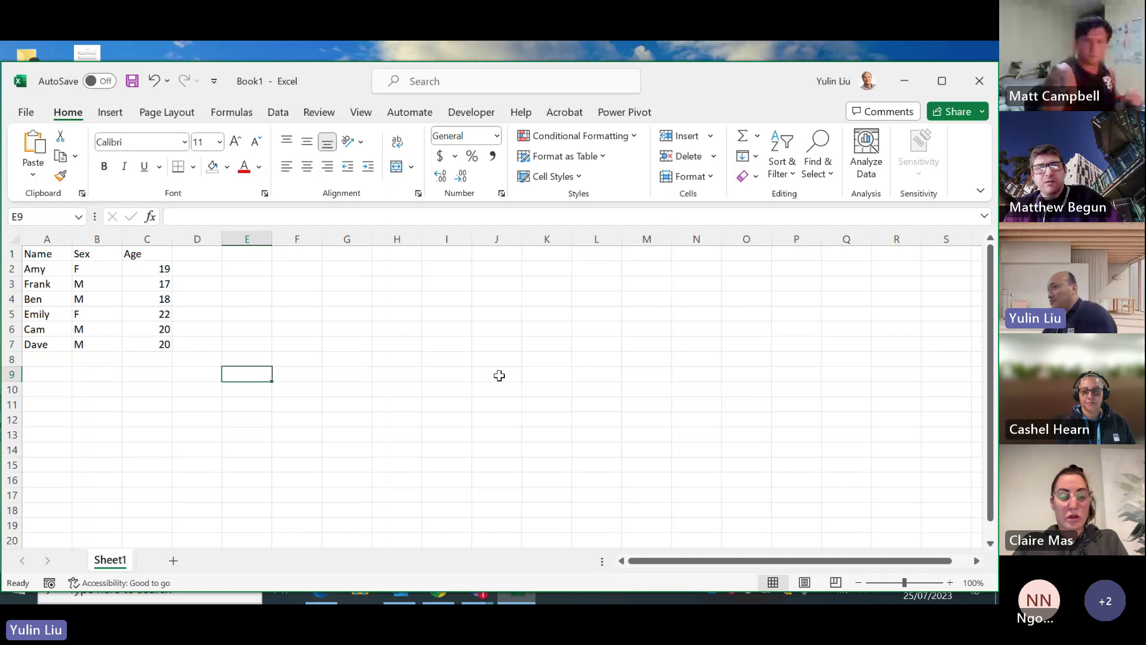
# Step: Sort the table A to Z by Sex so Amy's and Emily's F rows come first
pyautogui.click(98, 296)
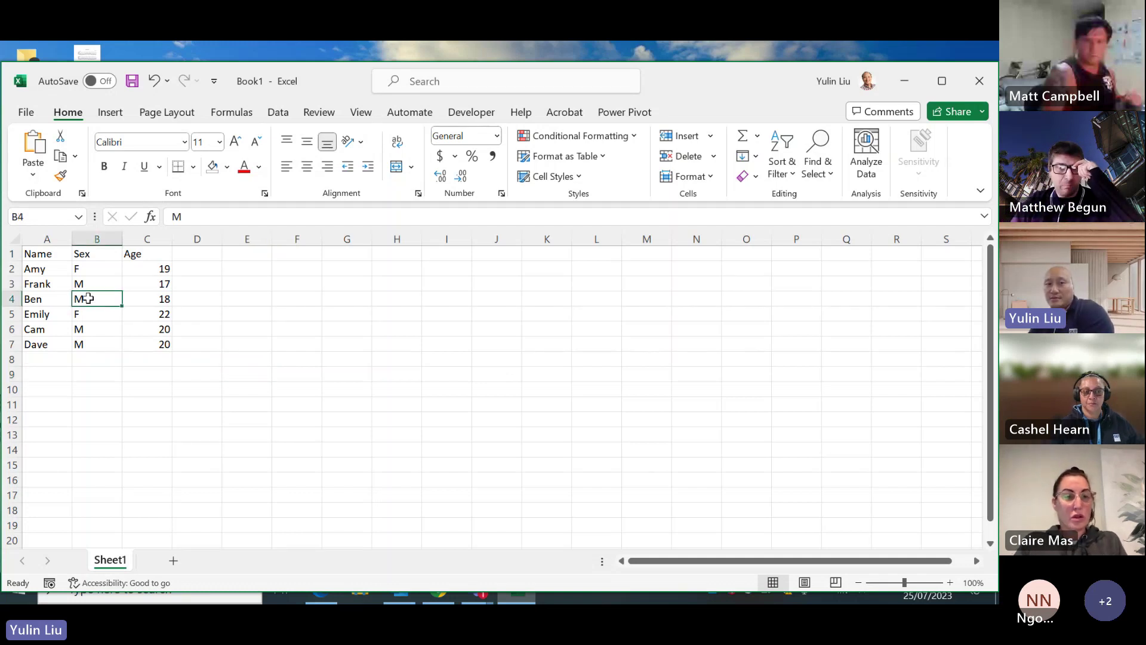
pyautogui.rightClick(89, 298)
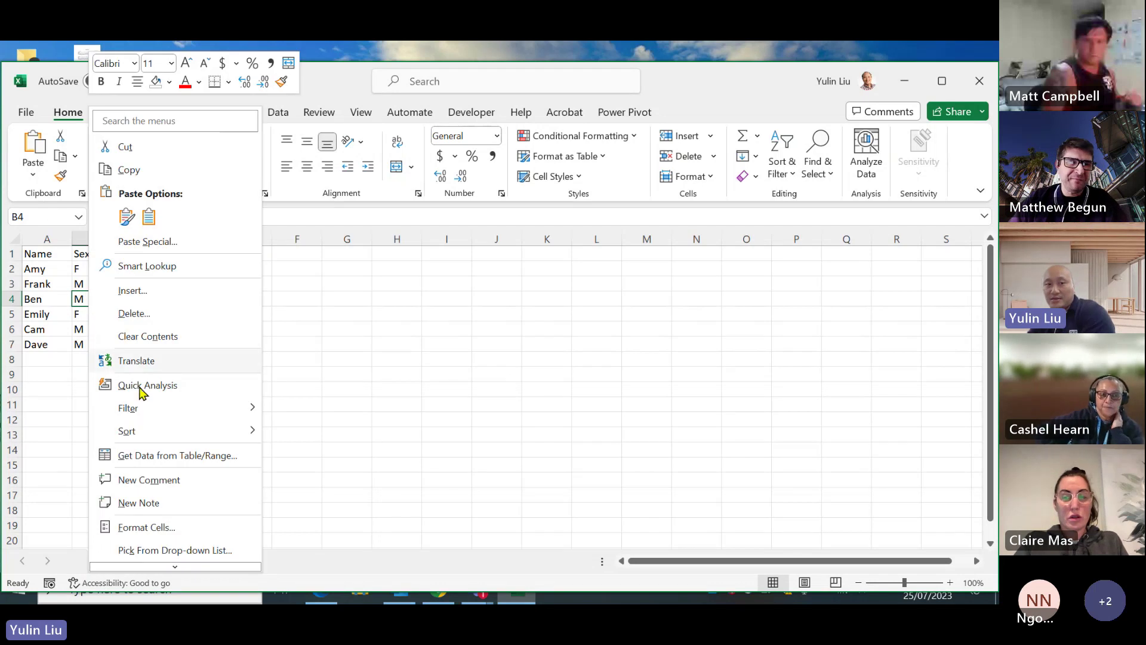
pyautogui.moveTo(249, 441)
pyautogui.click(307, 433)
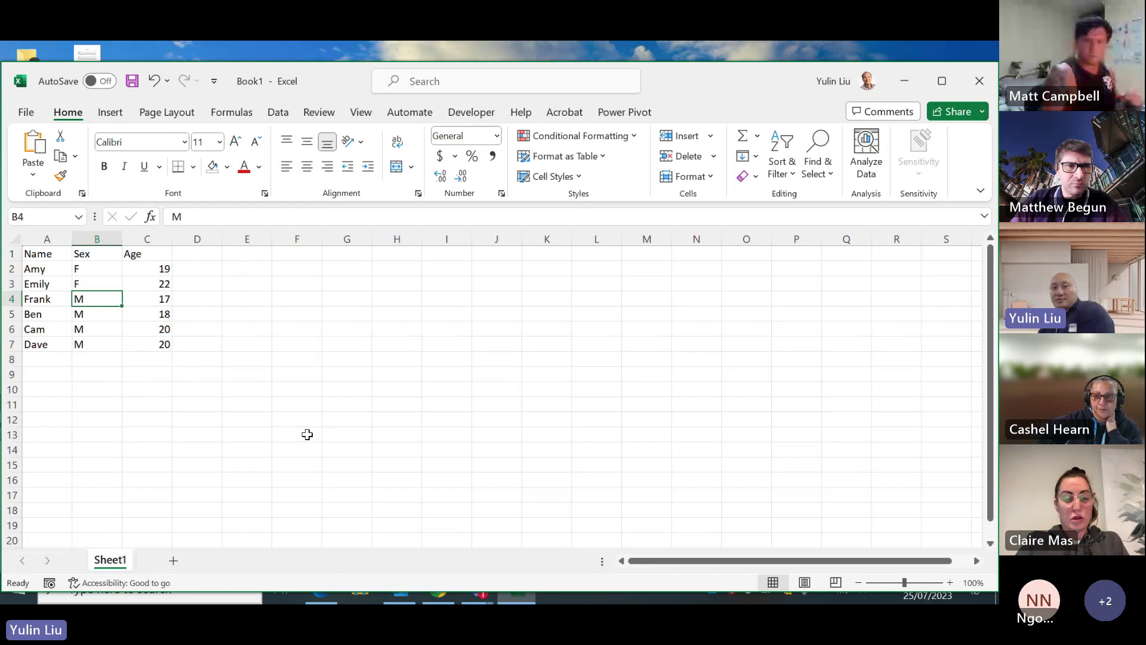
pyautogui.moveTo(40, 268); pyautogui.dragTo(160, 286)
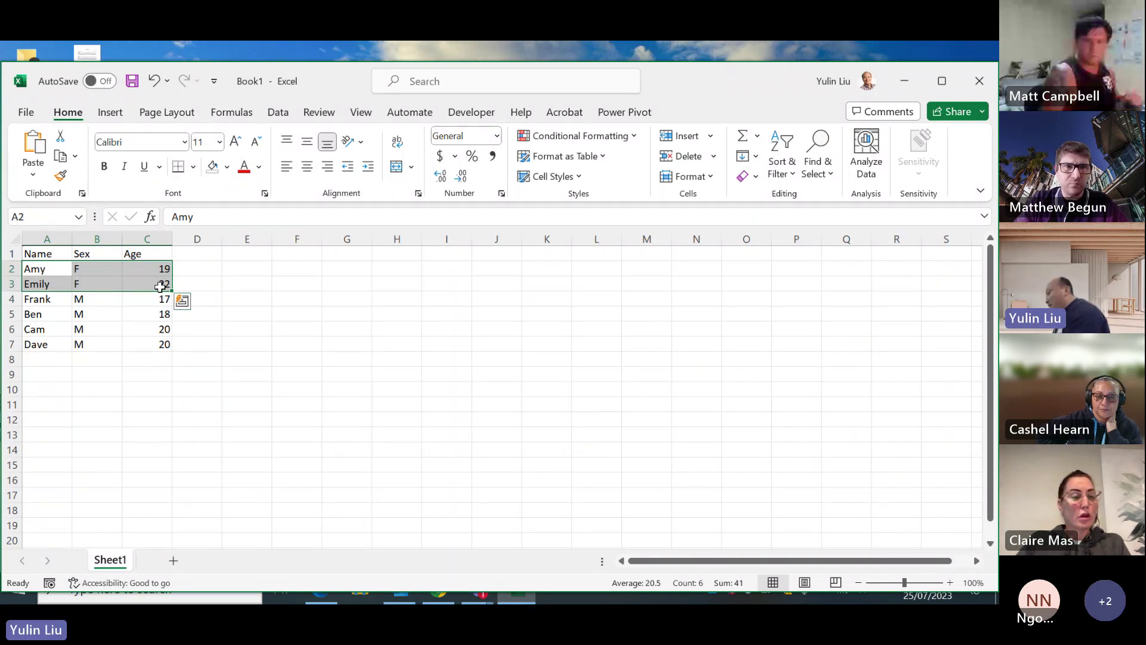
pyautogui.click(223, 395)
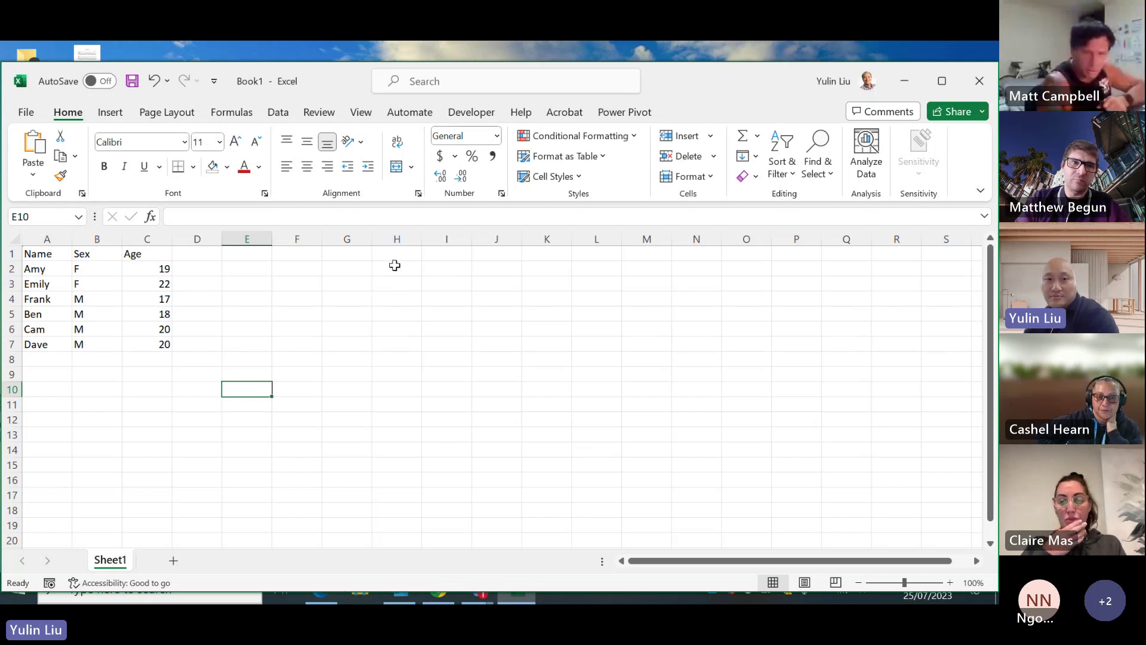
# Step: Begin =FILTER( in G2 with A2:C7 as the array, followed by a comma
pyautogui.moveTo(342, 268); pyautogui.dragTo(476, 383)
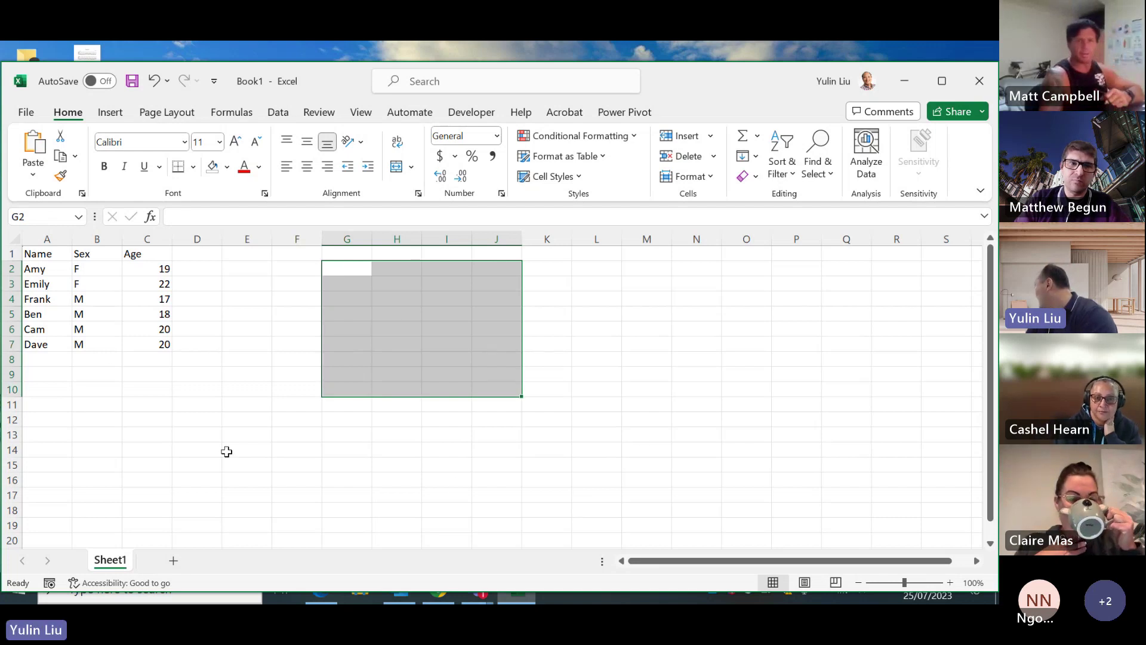
pyautogui.moveTo(382, 315); pyautogui.dragTo(432, 343)
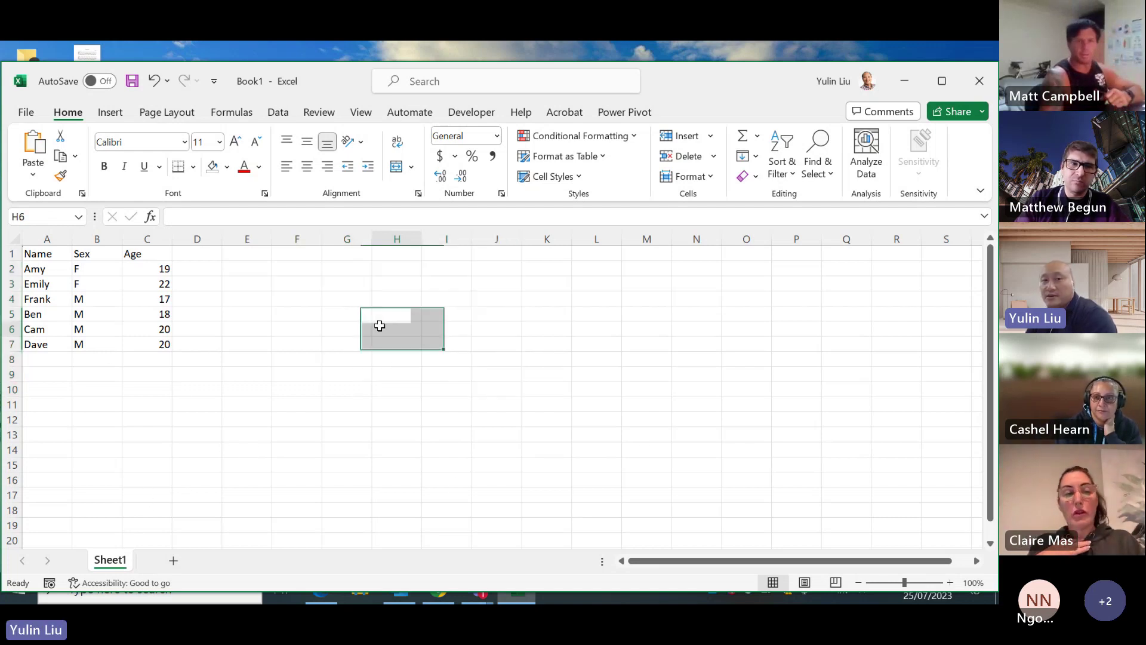
pyautogui.click(380, 325)
pyautogui.click(340, 271)
pyautogui.write('=')
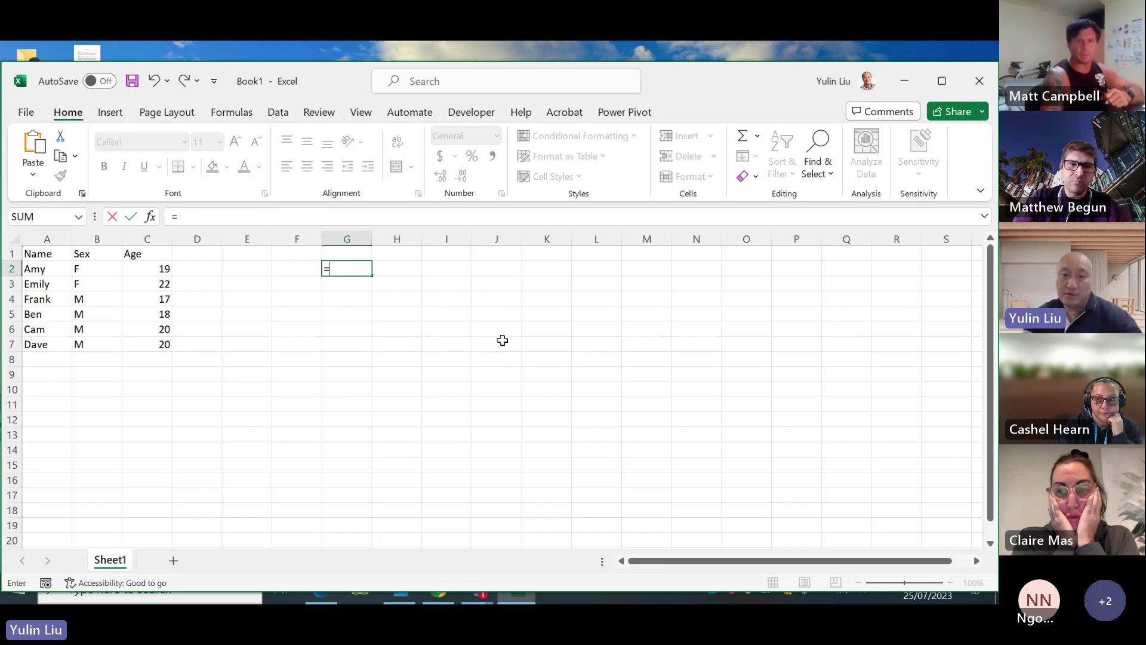
pyautogui.write('filter')
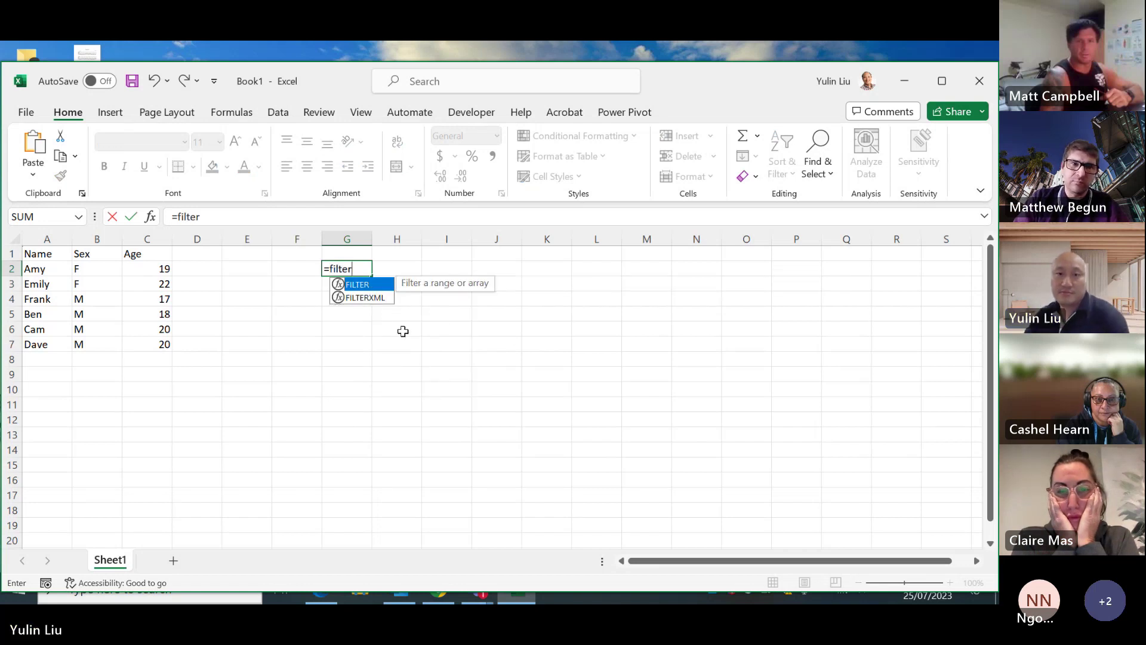
pyautogui.doubleClick(376, 287)
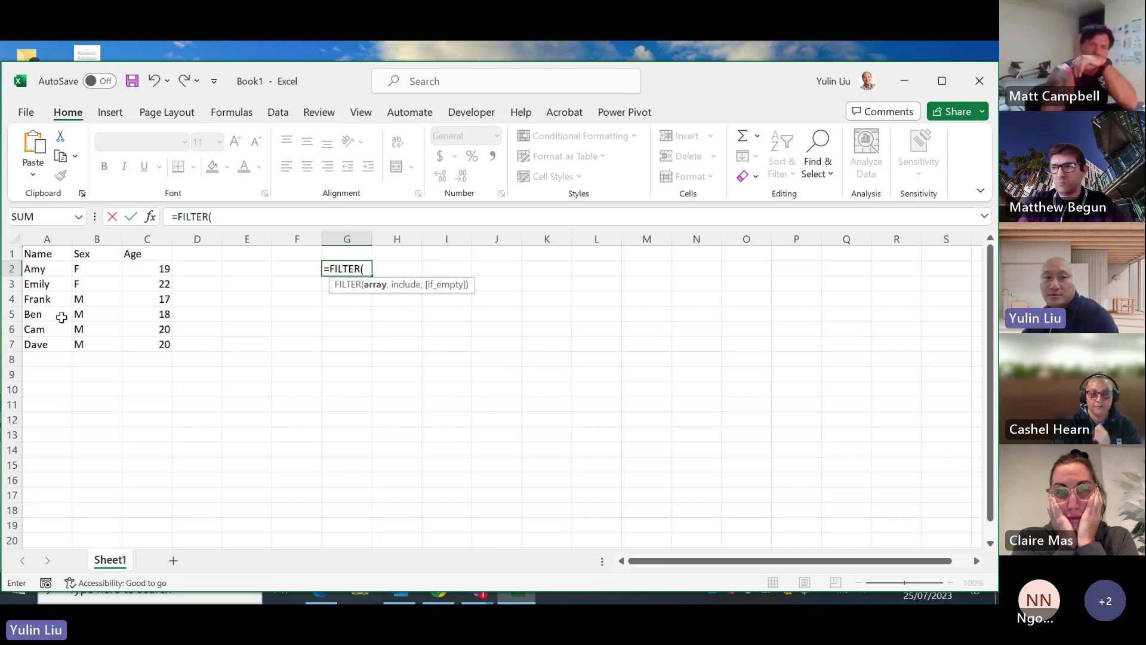
pyautogui.moveTo(26, 272); pyautogui.dragTo(164, 345)
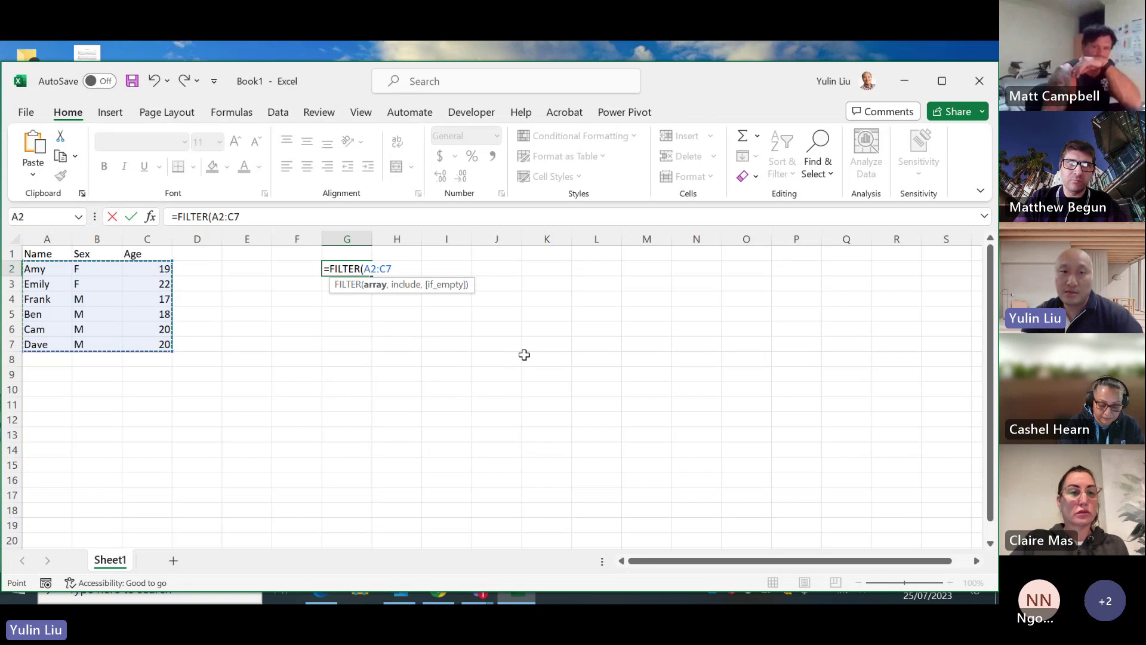
pyautogui.write(',')
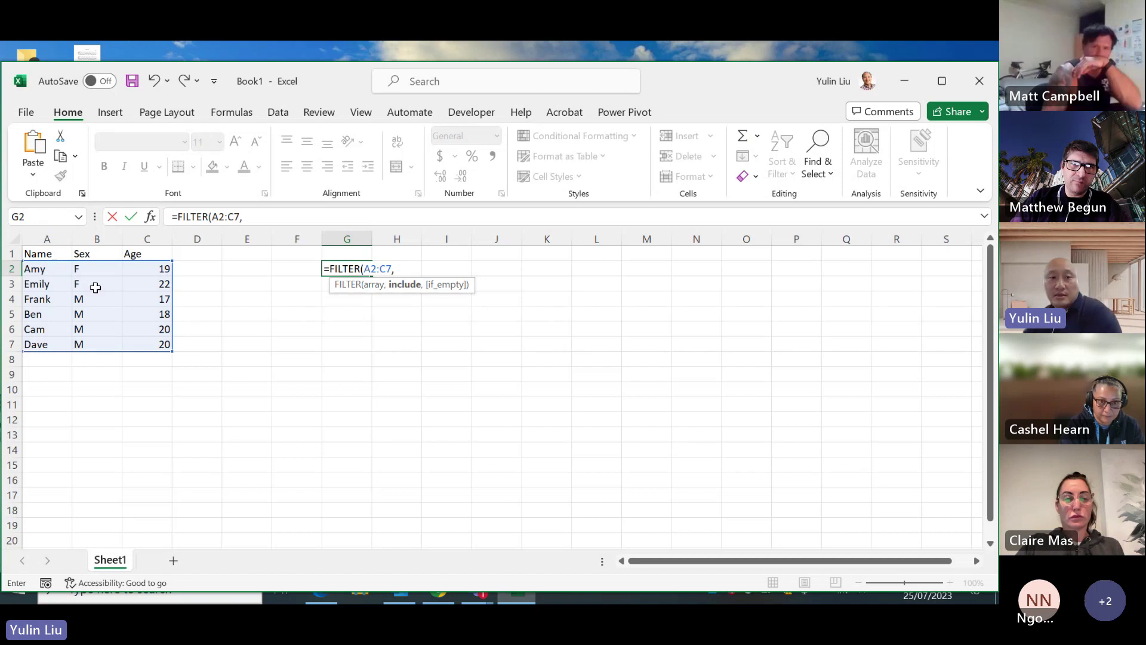
# Step: Add the include condition B2:B7="f" and the if-empty text "None Found" to the G2 formula
pyautogui.moveTo(92, 269); pyautogui.dragTo(90, 344)
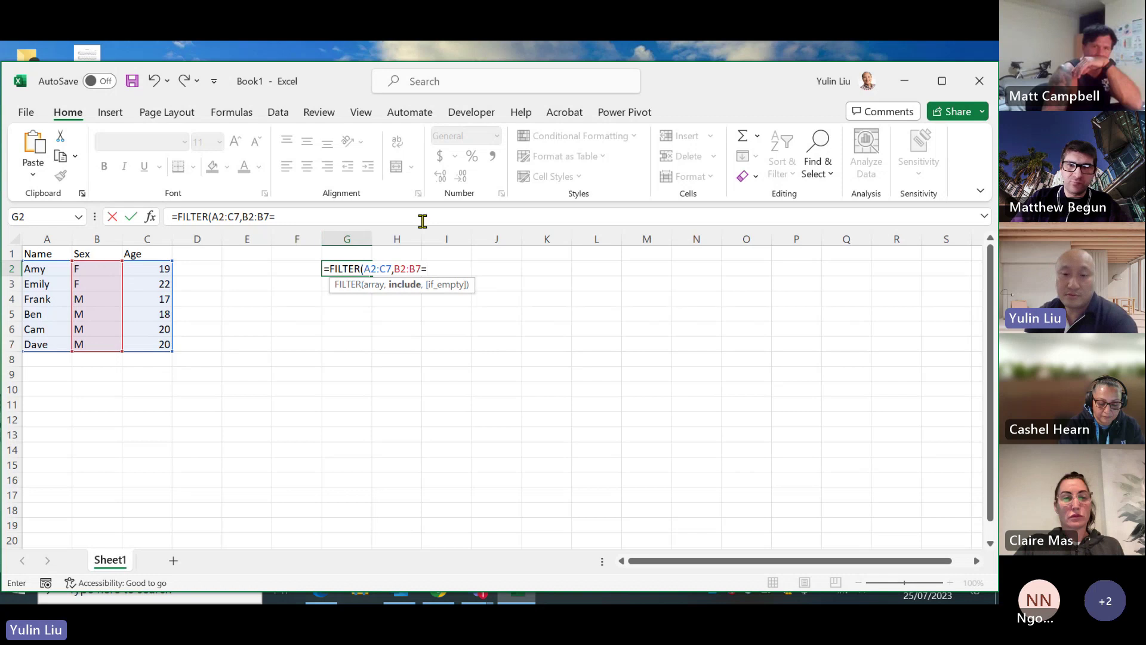
pyautogui.write('"f",')
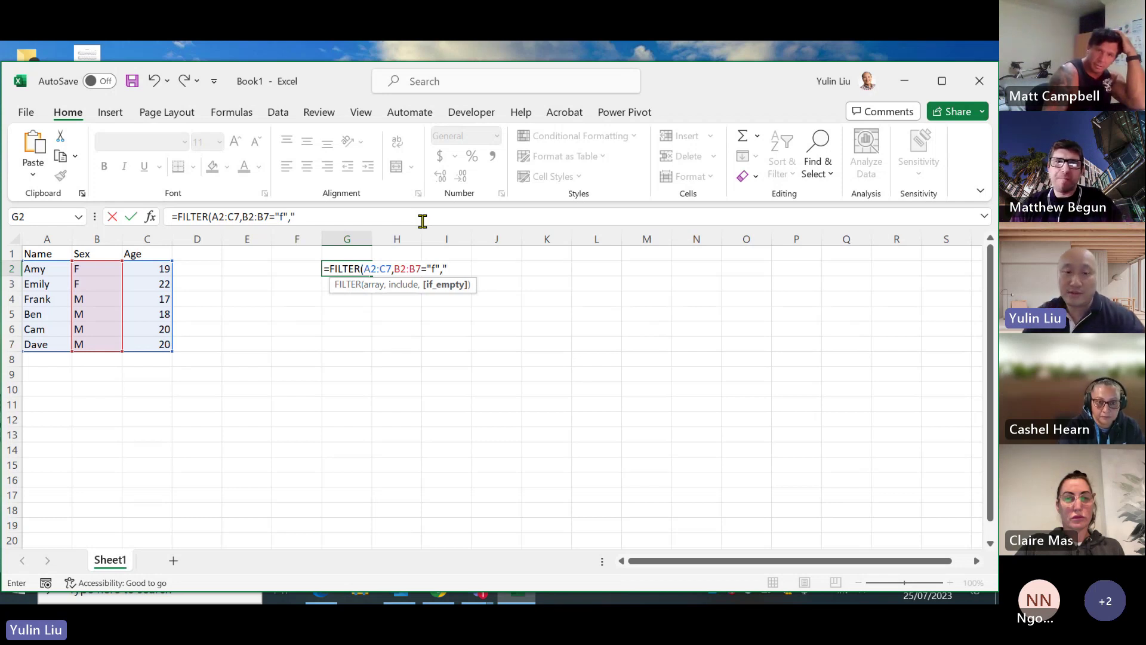
pyautogui.write('e Found')
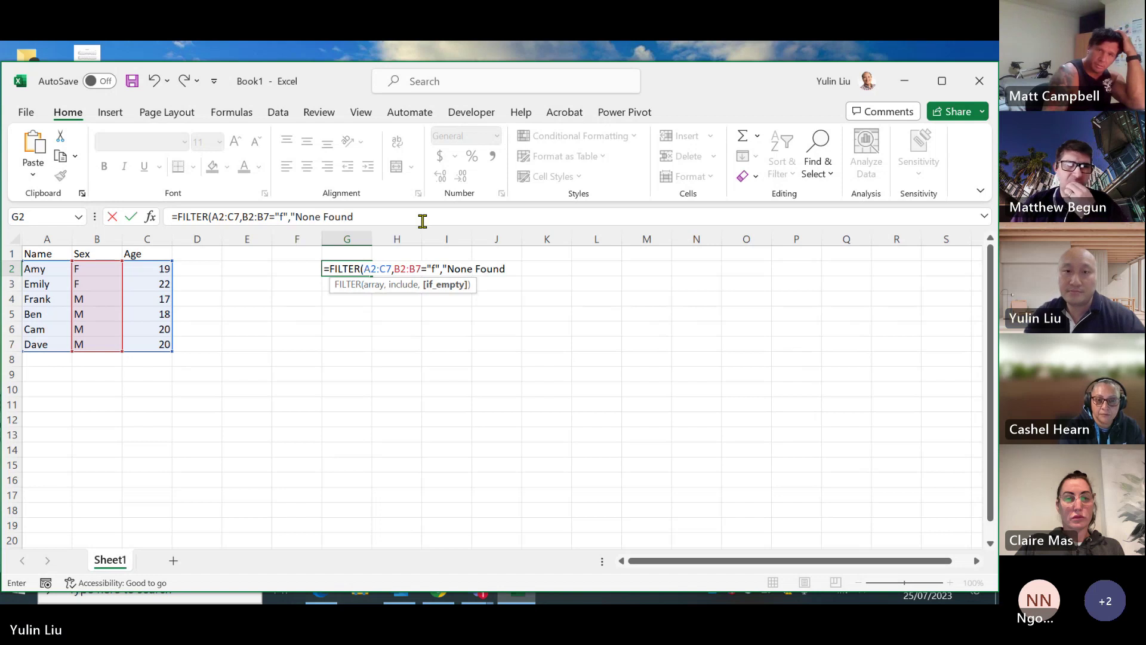
pyautogui.write('"')
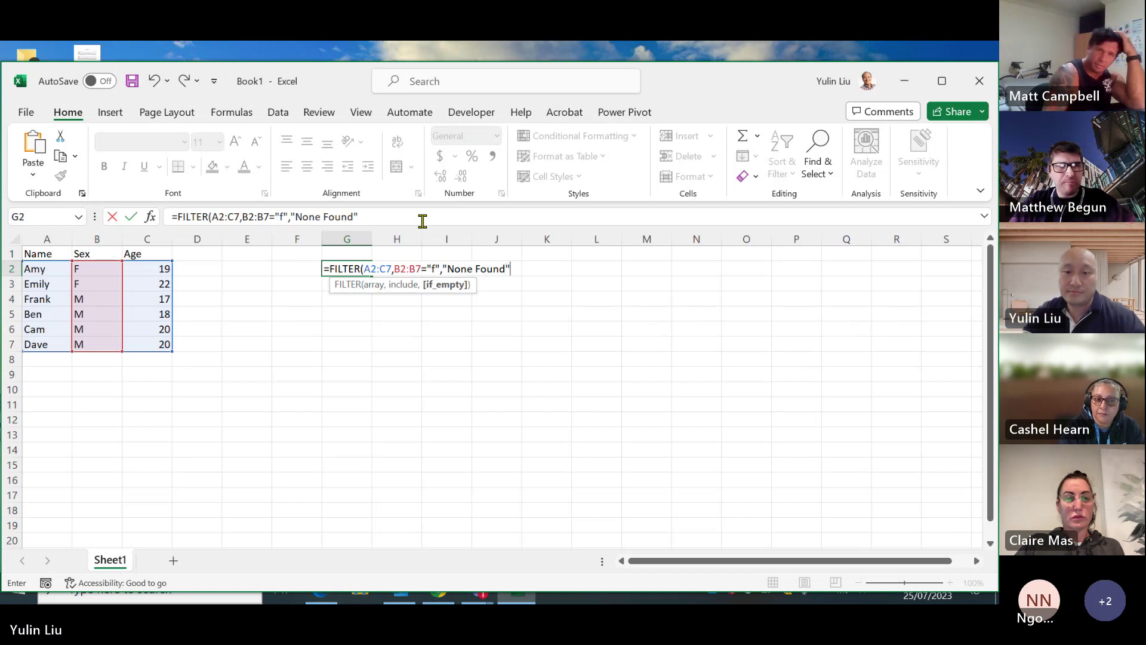
pyautogui.write(')')
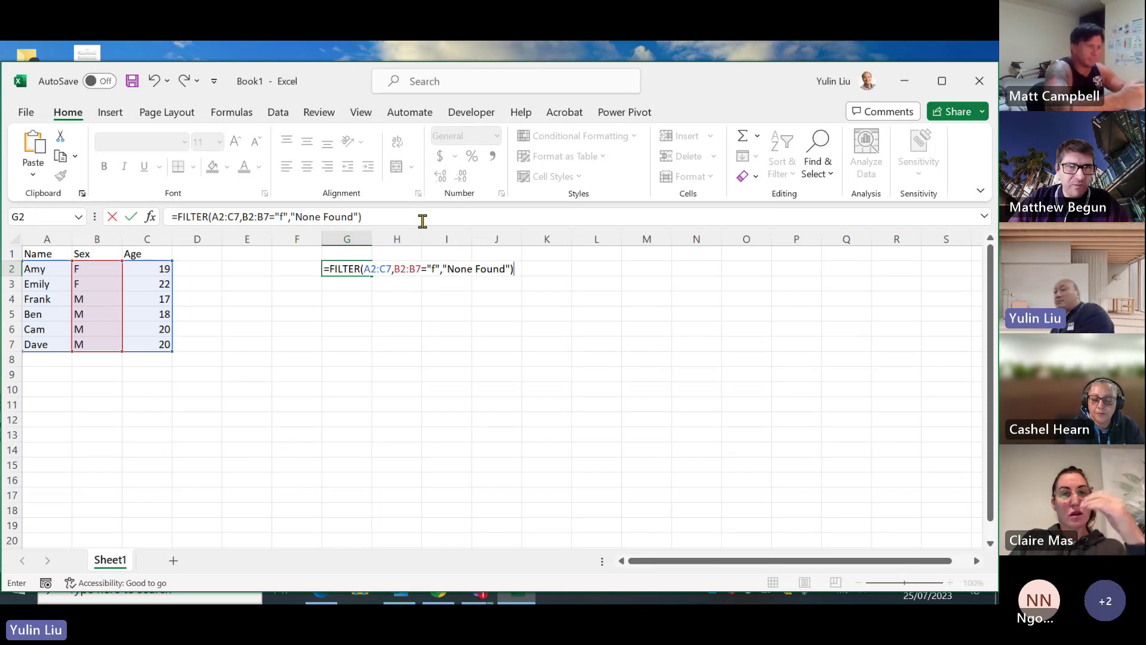
# Step: Enter the formula so Amy F 19 and Emily F 22 spill into G2:I3, then reselect G2
pyautogui.press('Return')
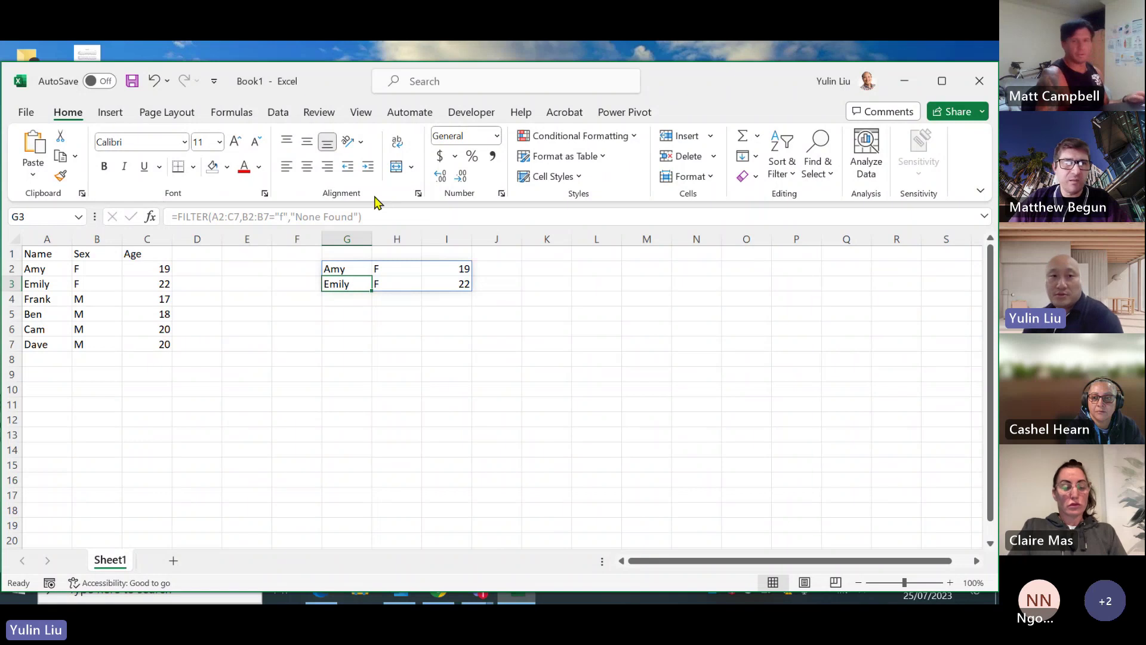
pyautogui.click(349, 266)
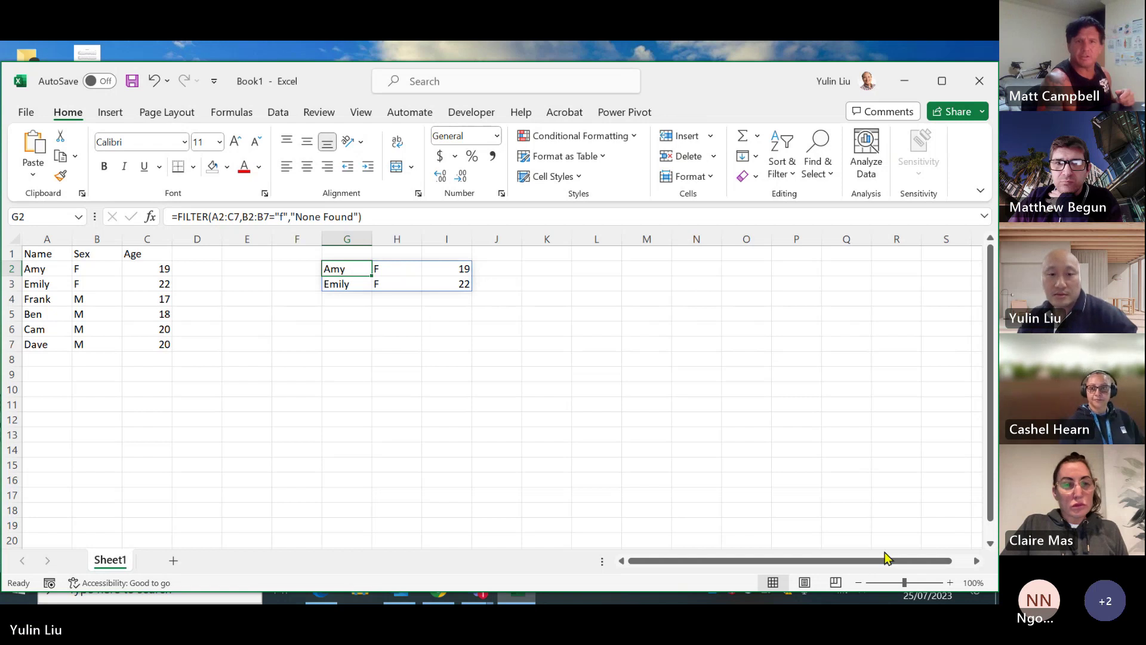
# Step: Minimise the Excel window and bring the Excel workshop 1h Teams meeting forward
pyautogui.click(904, 81)
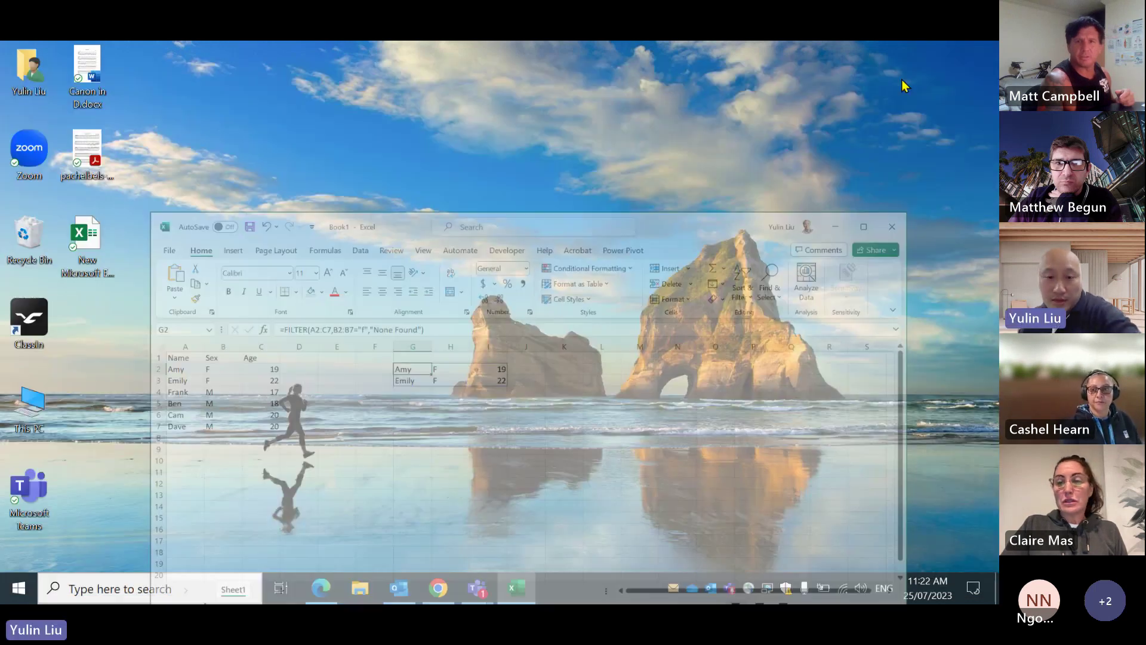
pyautogui.moveTo(476, 587)
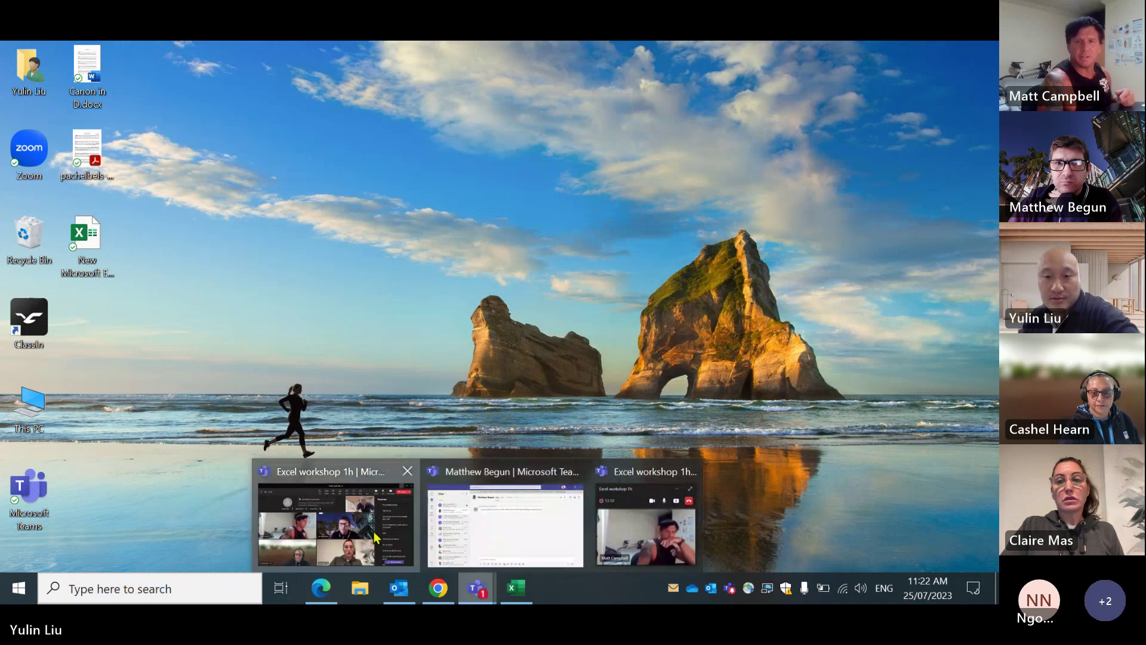
pyautogui.click(332, 526)
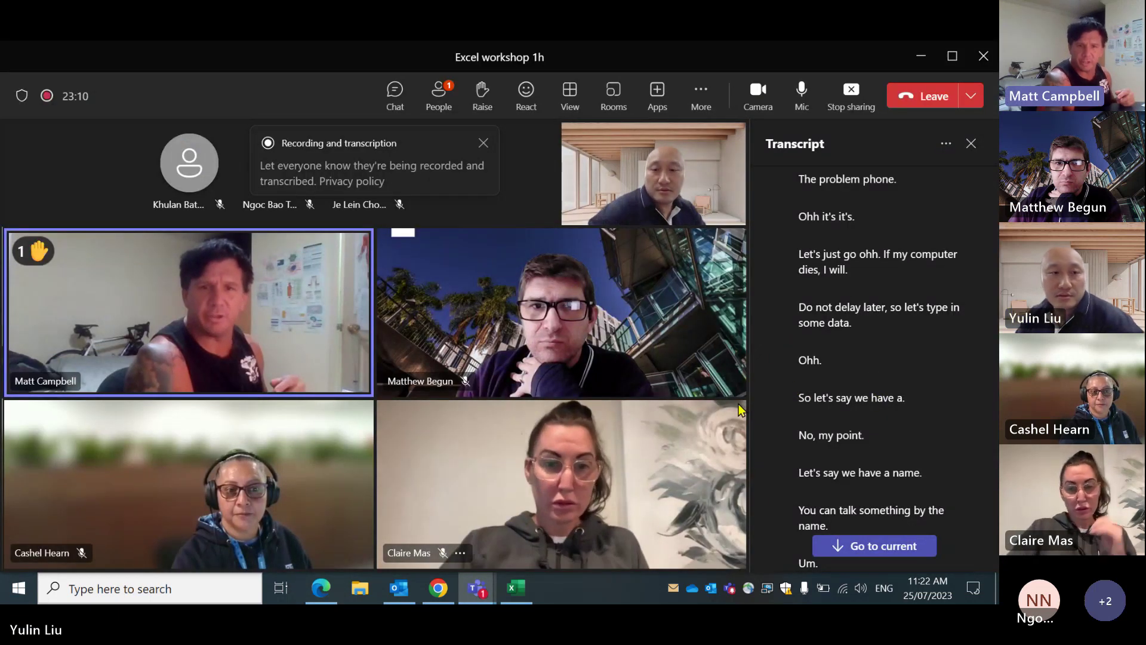
# Step: Mute the computer's sound and stop sharing the screen in the meeting
pyautogui.press('XF86AudioRaiseVolume')
pyautogui.press('XF86AudioMute')
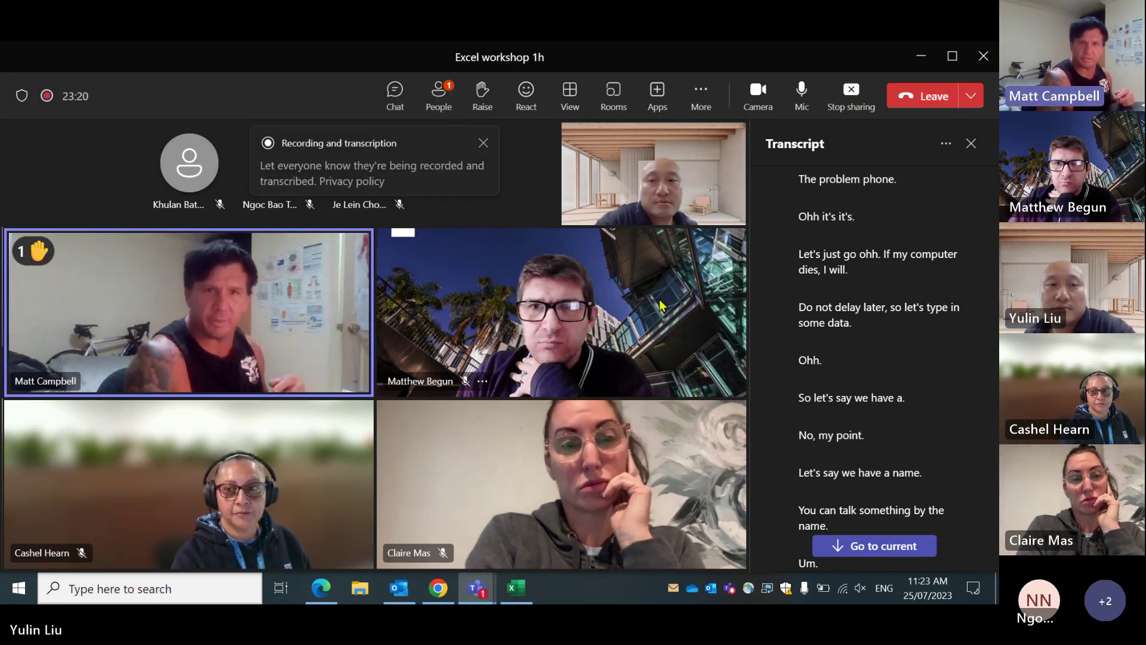
pyautogui.click(854, 97)
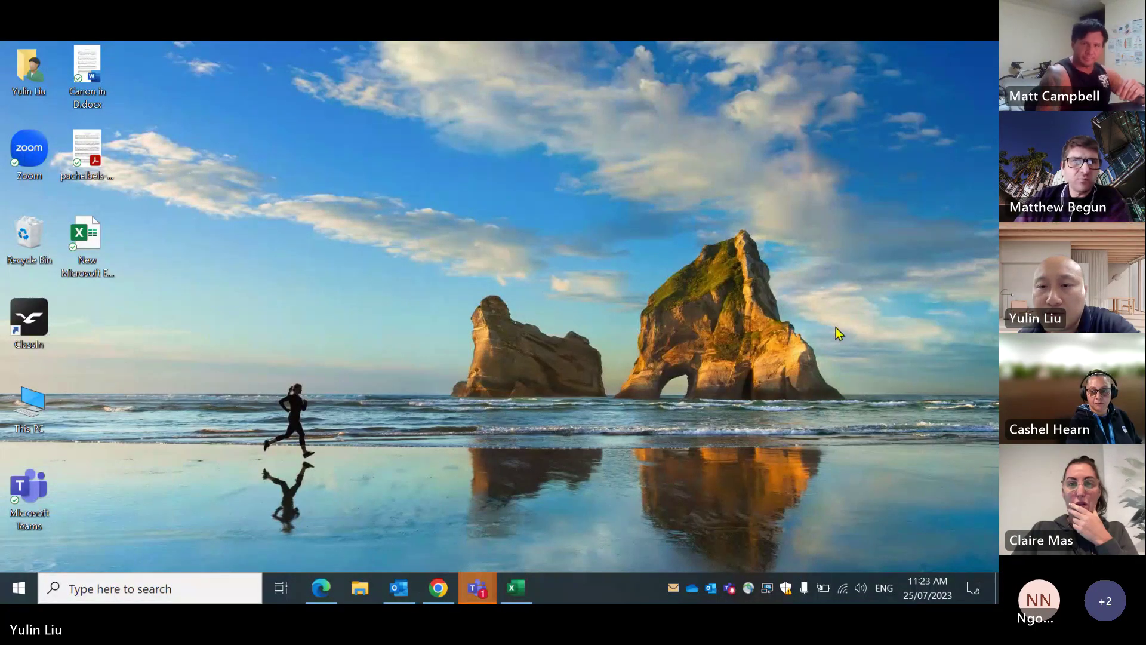
# Step: Restore Excel, move to cell H7, switch to the Teams meeting, then minimise it
pyautogui.click(515, 590)
pyautogui.click(374, 339)
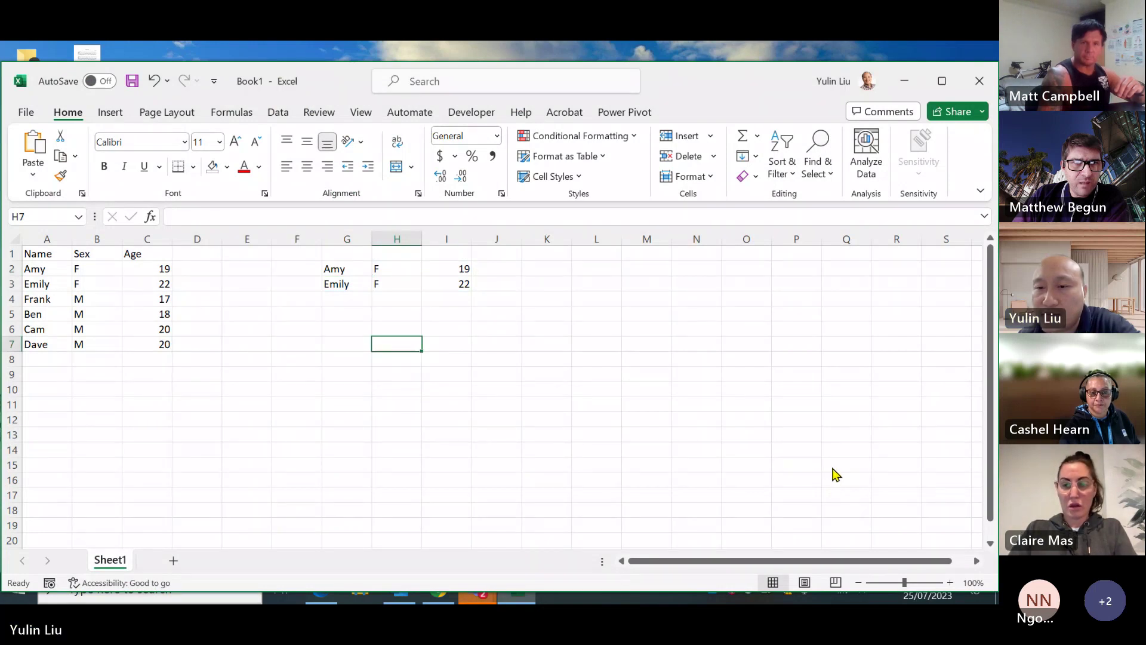
pyautogui.hotkey('alt', 'Tab')
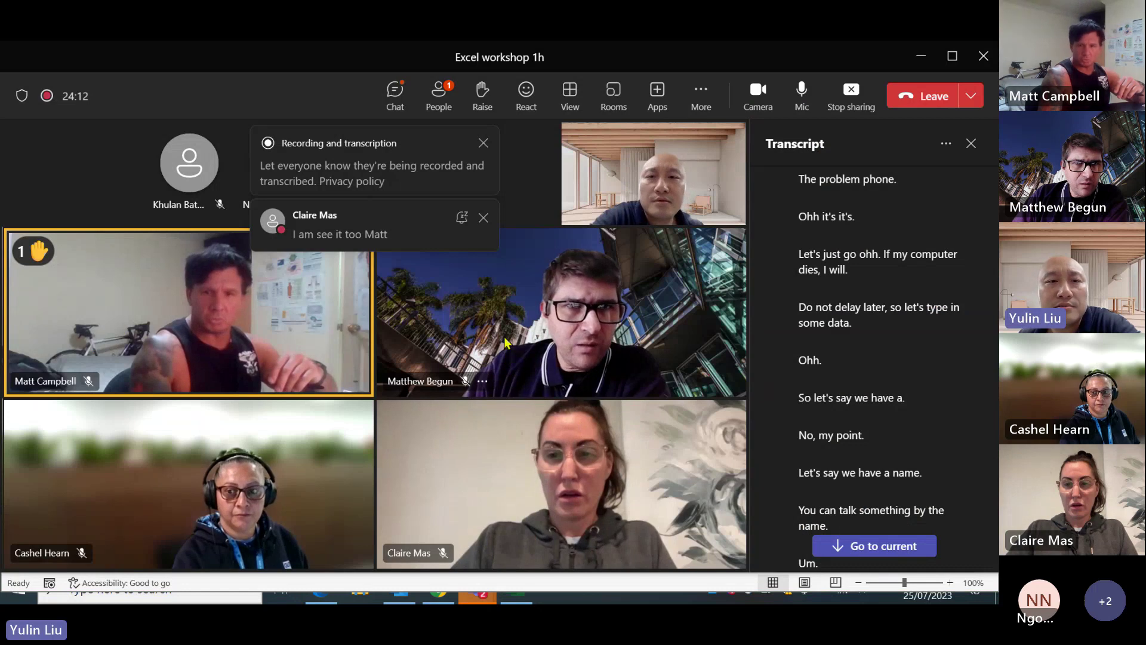
pyautogui.press('XF86AudioRaiseVolume')
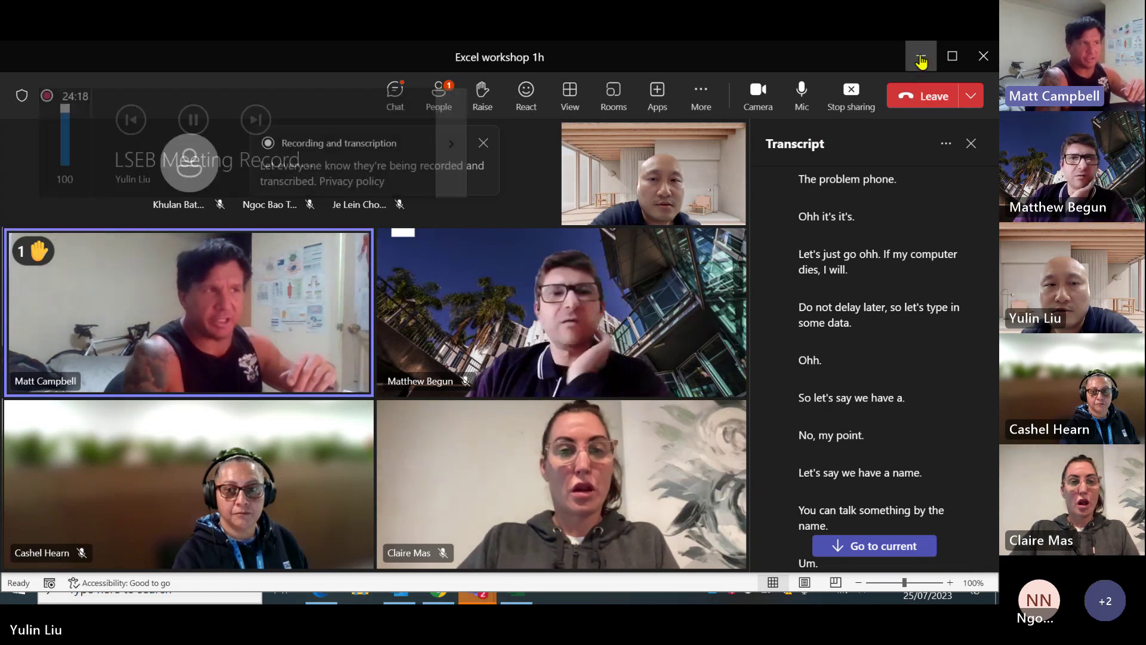
pyautogui.click(920, 56)
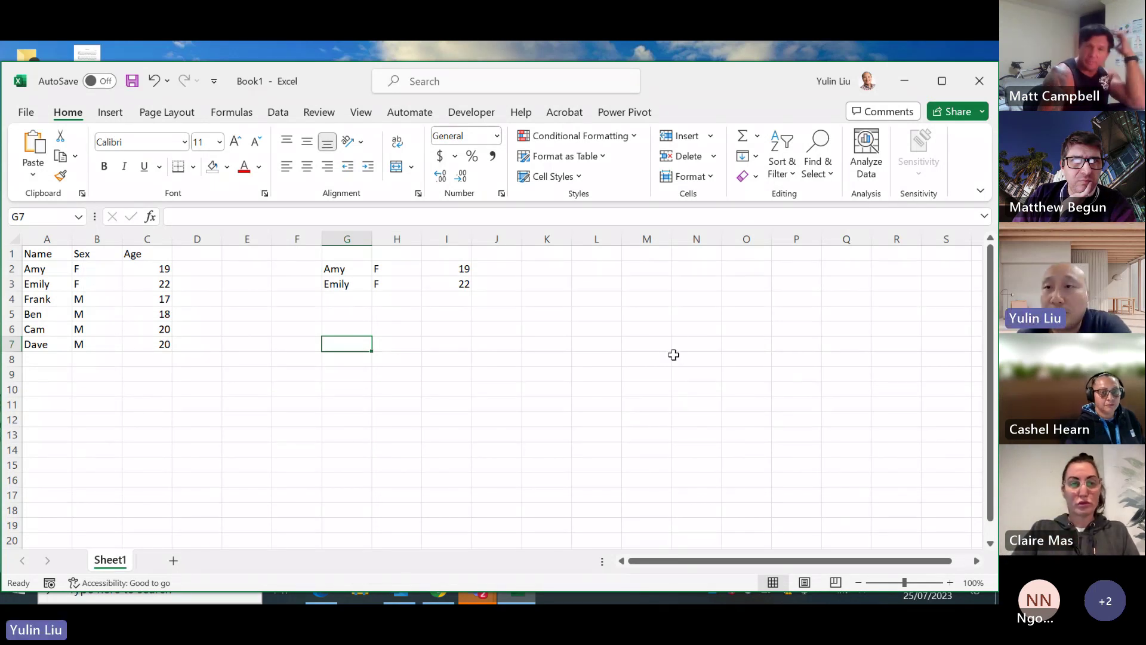
# Step: Reopen the workbook, select G2 to show its FILTER formula, and bring Teams back in front
pyautogui.click(907, 82)
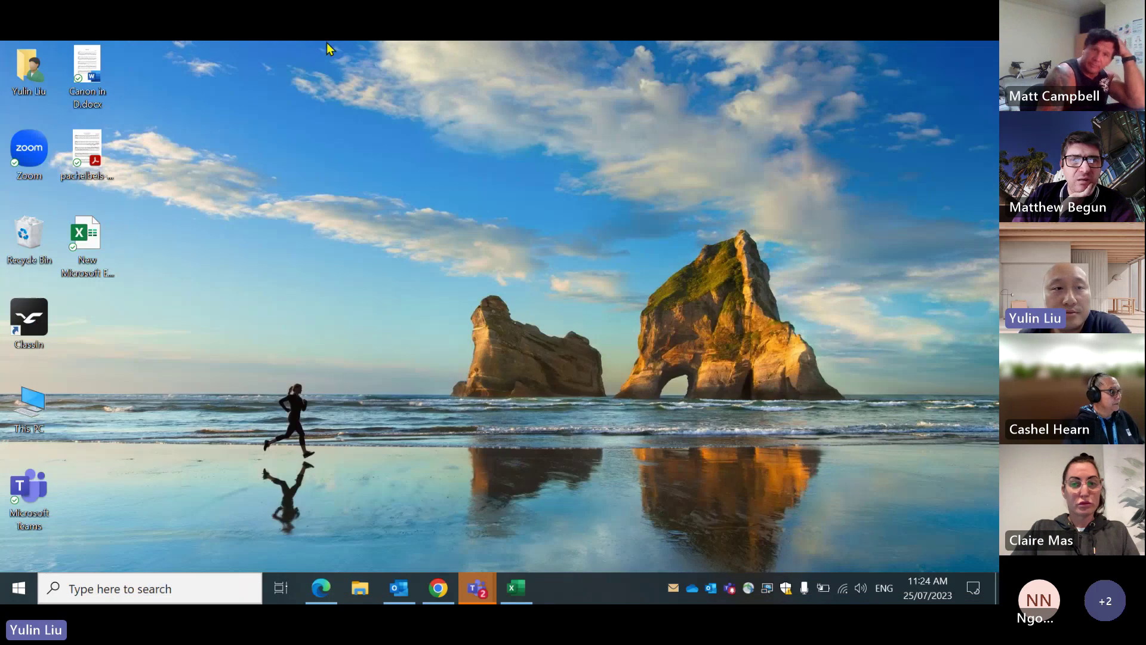
pyautogui.click(515, 594)
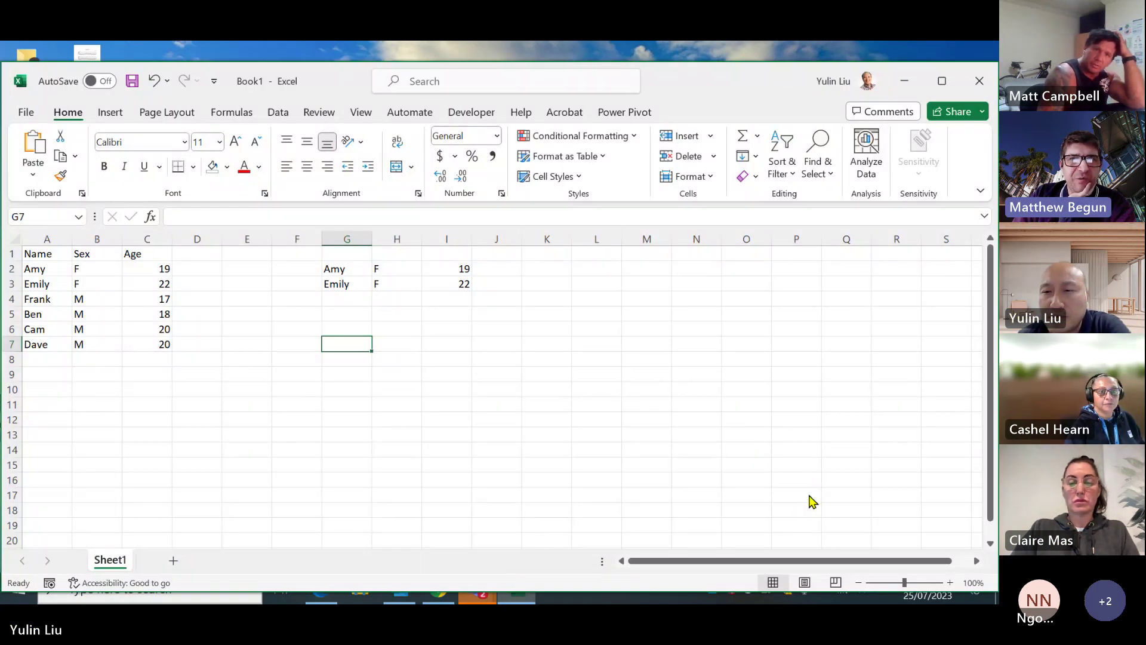
pyautogui.click(381, 334)
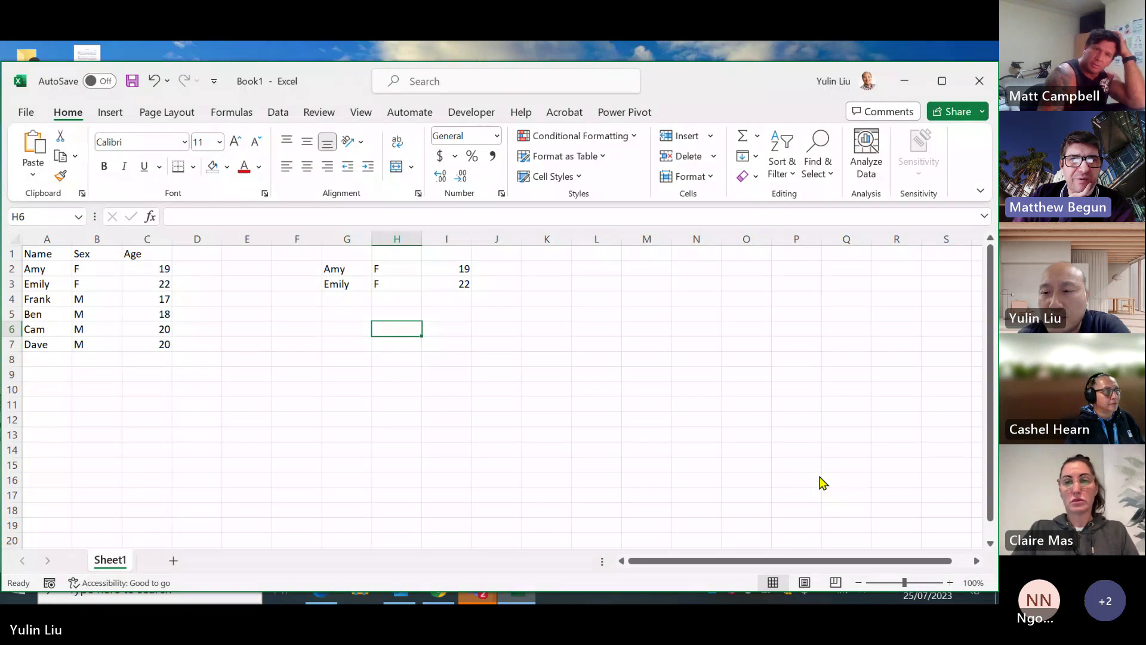
pyautogui.hotkey('alt', 'Tab')
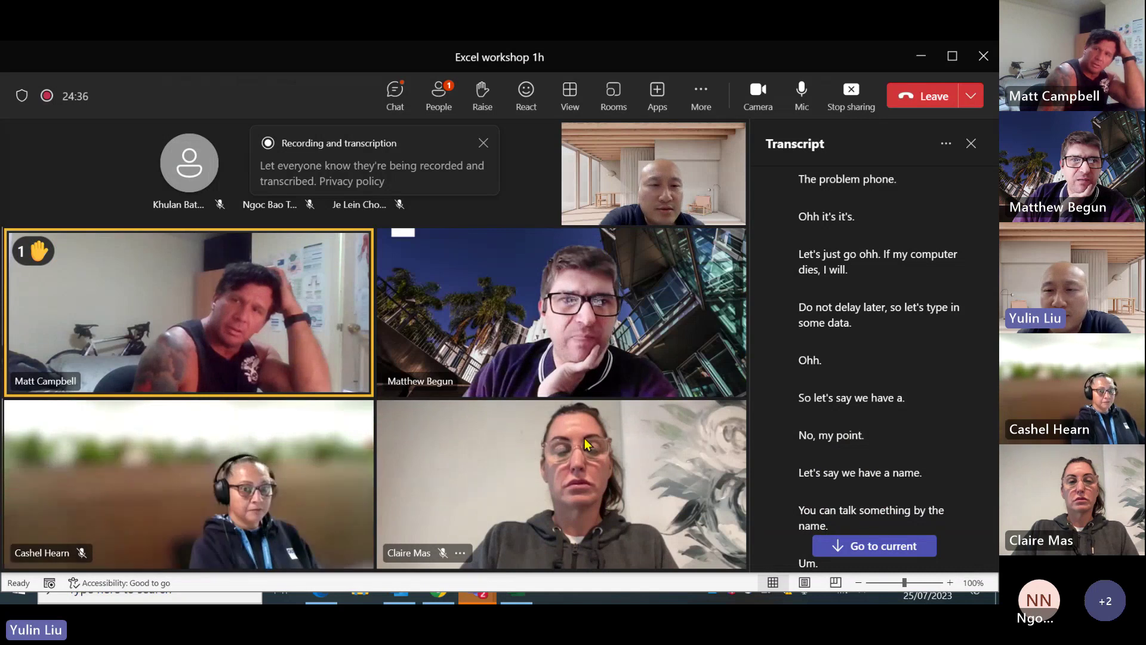
pyautogui.click(921, 57)
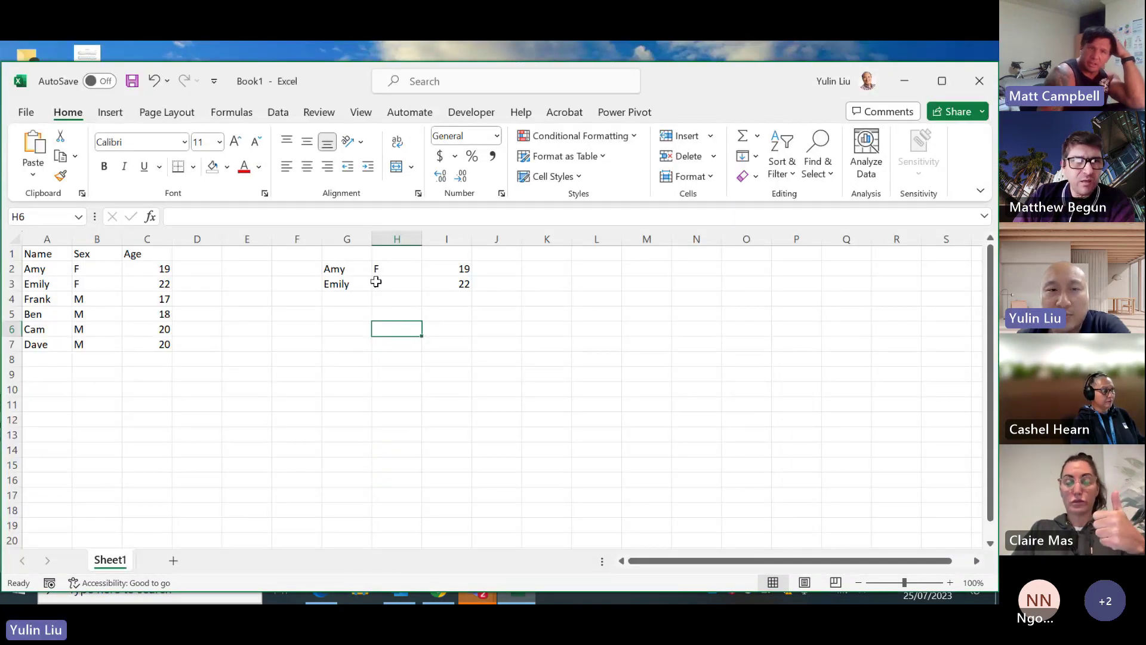
pyautogui.click(337, 269)
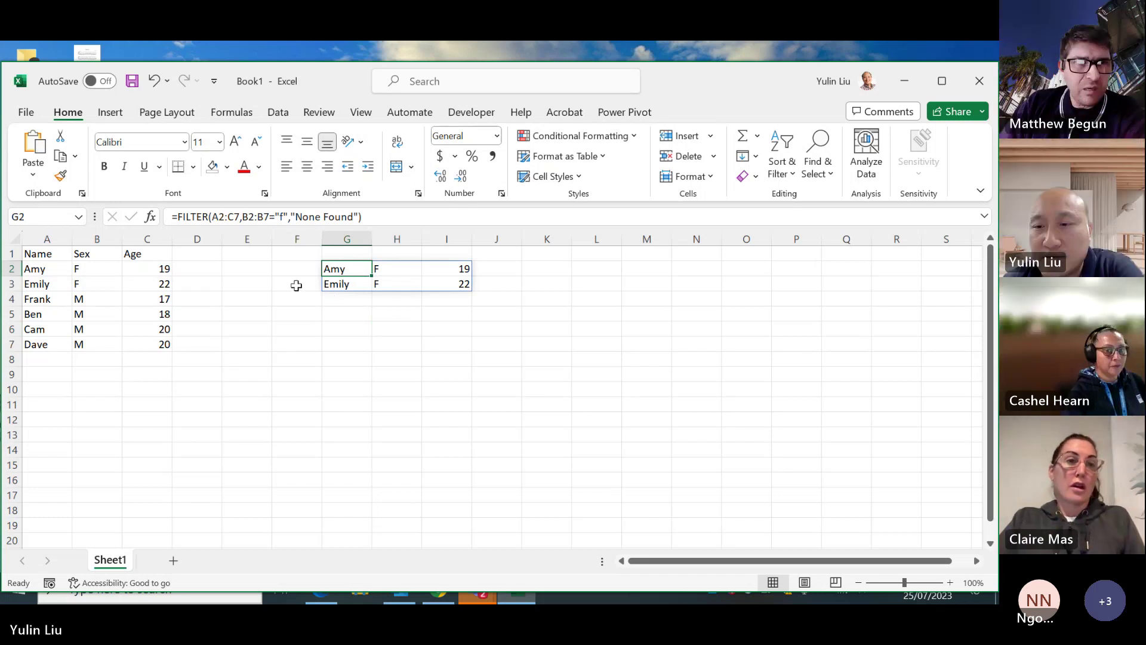
pyautogui.hotkey('alt', 'Tab')
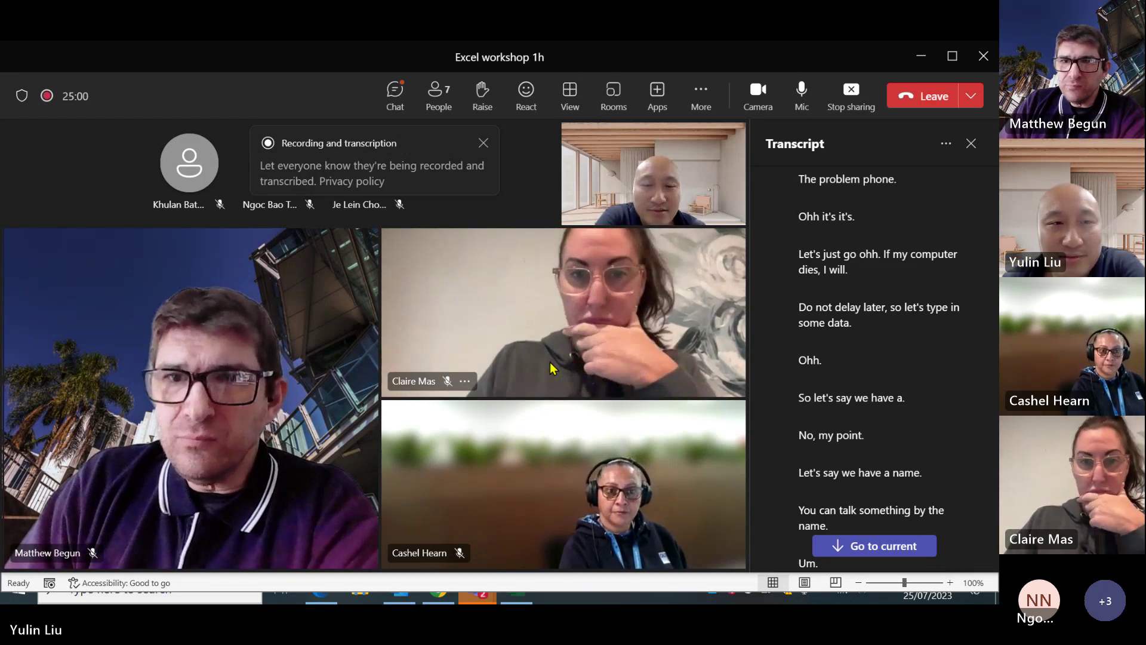
# Step: Close the Recording and transcription banner and minimise Teams to reveal the Excel FILTER results
pyautogui.click(483, 144)
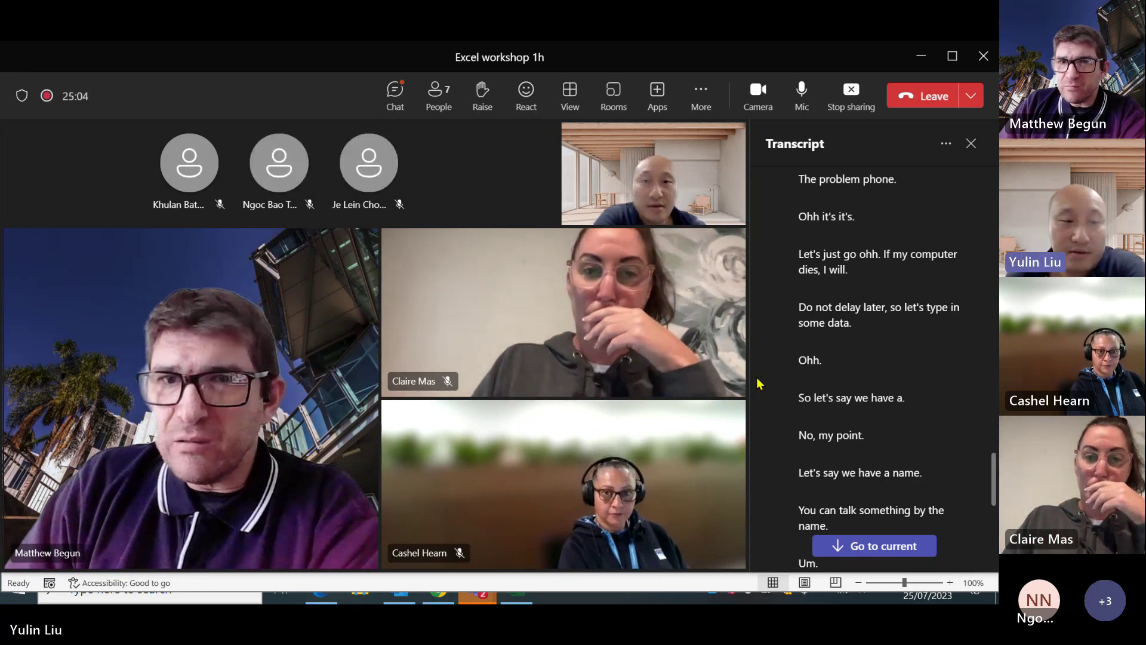
pyautogui.press('XF86AudioRaiseVolume')
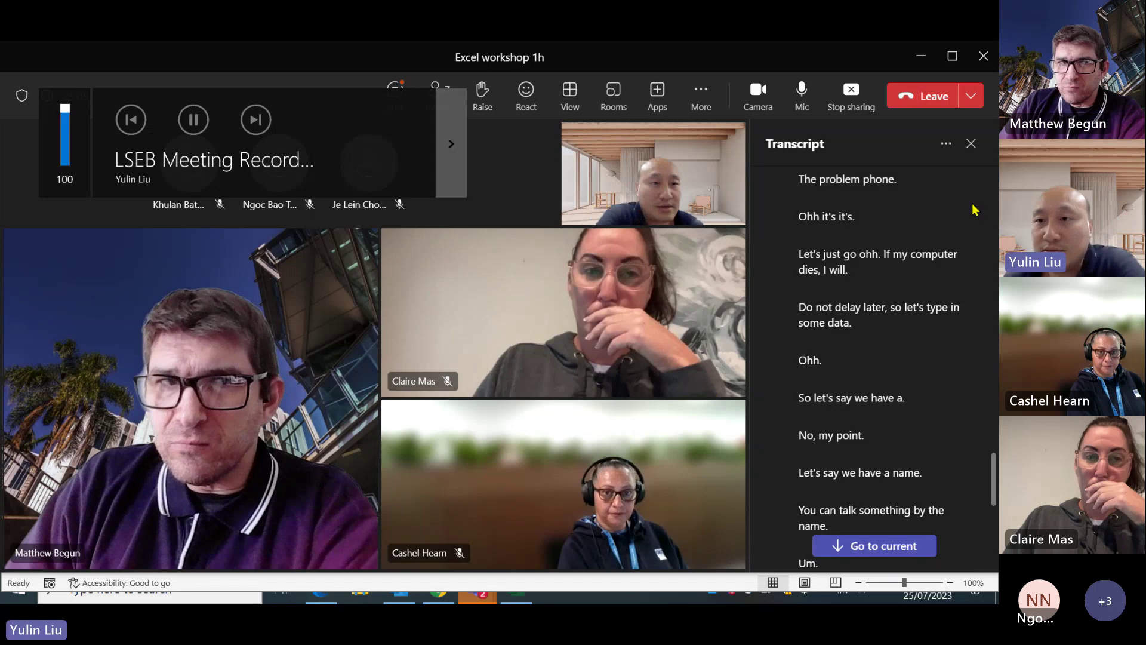
pyautogui.click(922, 56)
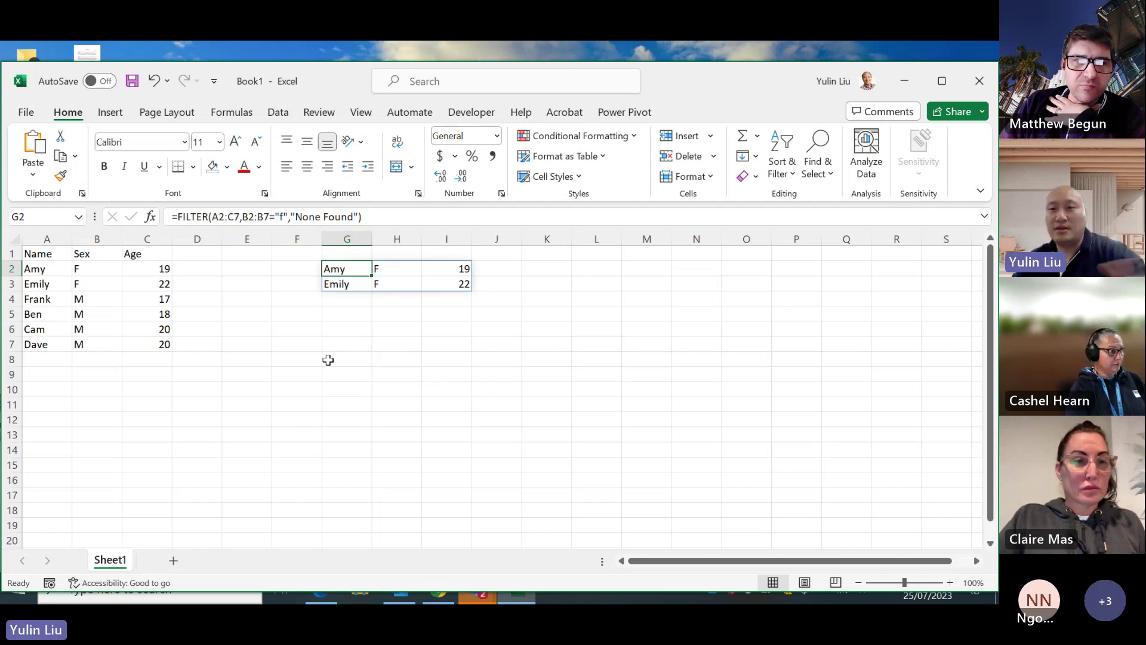
pyautogui.click(279, 115)
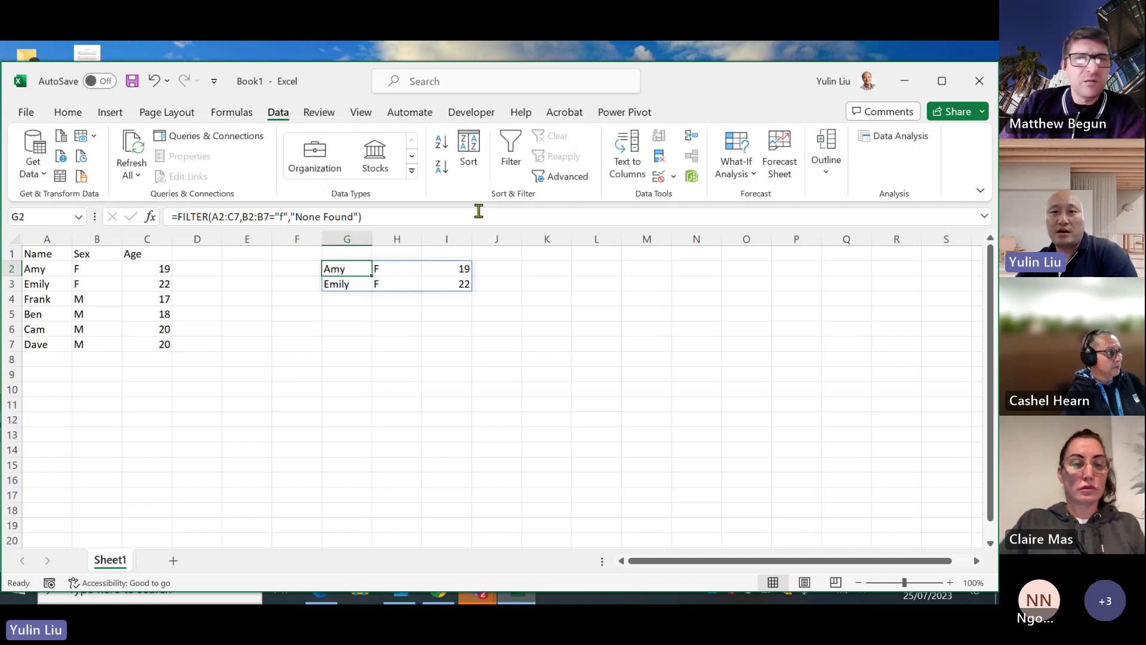
pyautogui.click(567, 177)
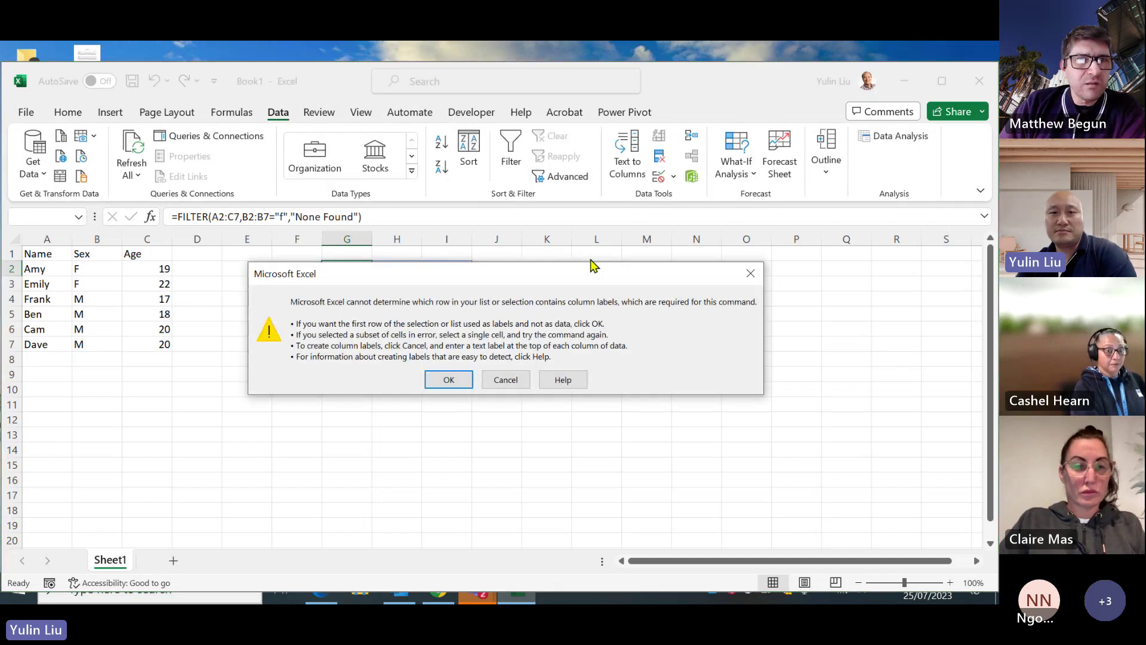
pyautogui.click(750, 274)
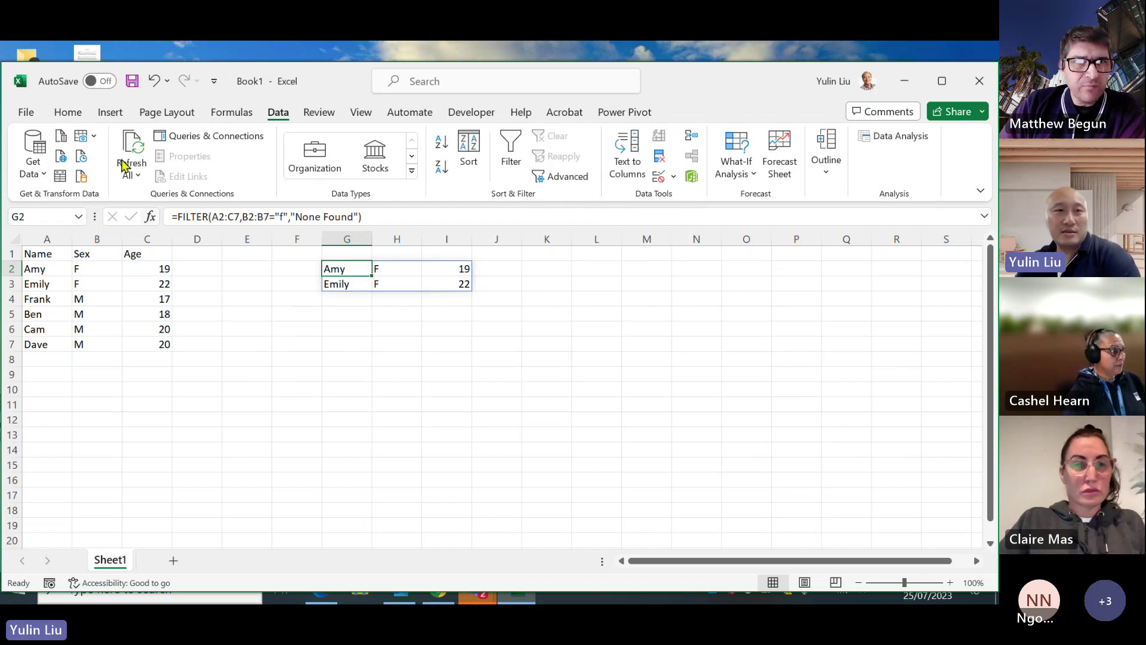
pyautogui.click(69, 112)
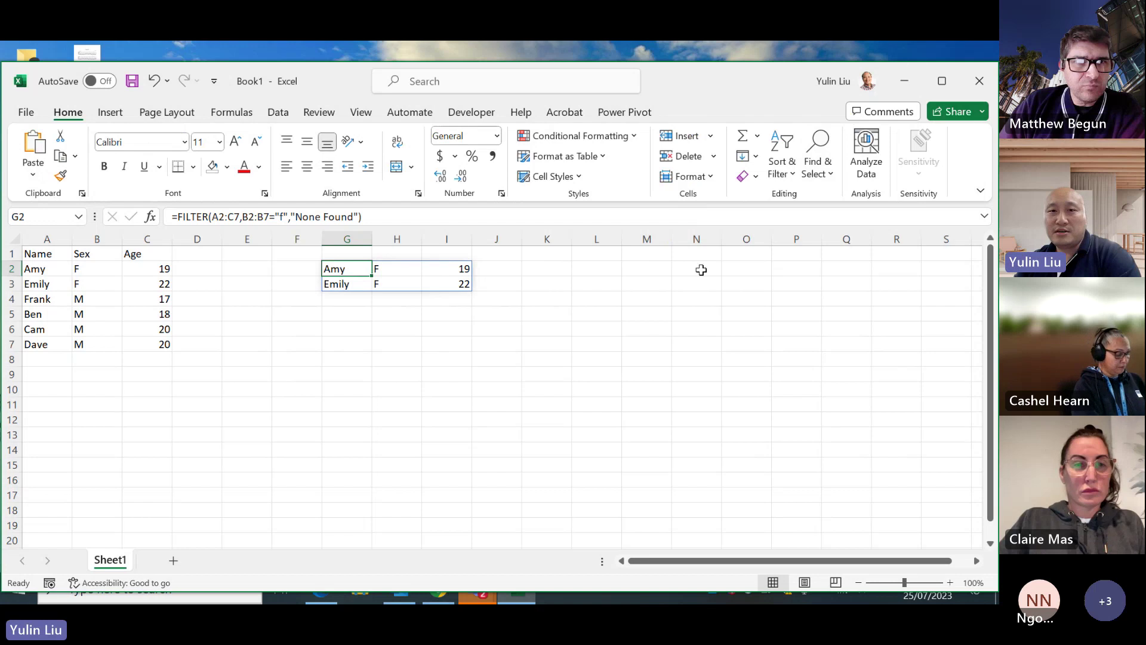
pyautogui.click(389, 371)
pyautogui.click(357, 285)
pyautogui.click(356, 272)
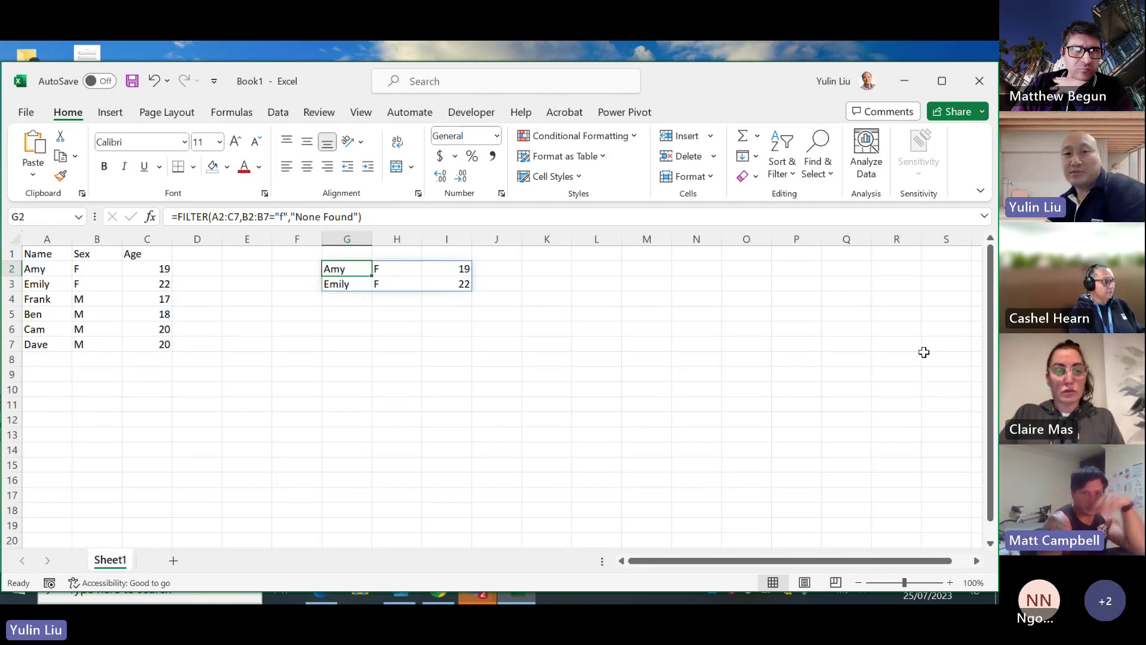
# Step: Open G2's formula and highlight B2:B7="f" to show TRUE;TRUE;FALSE;FALSE;FALSE;FALSE
pyautogui.doubleClick(351, 268)
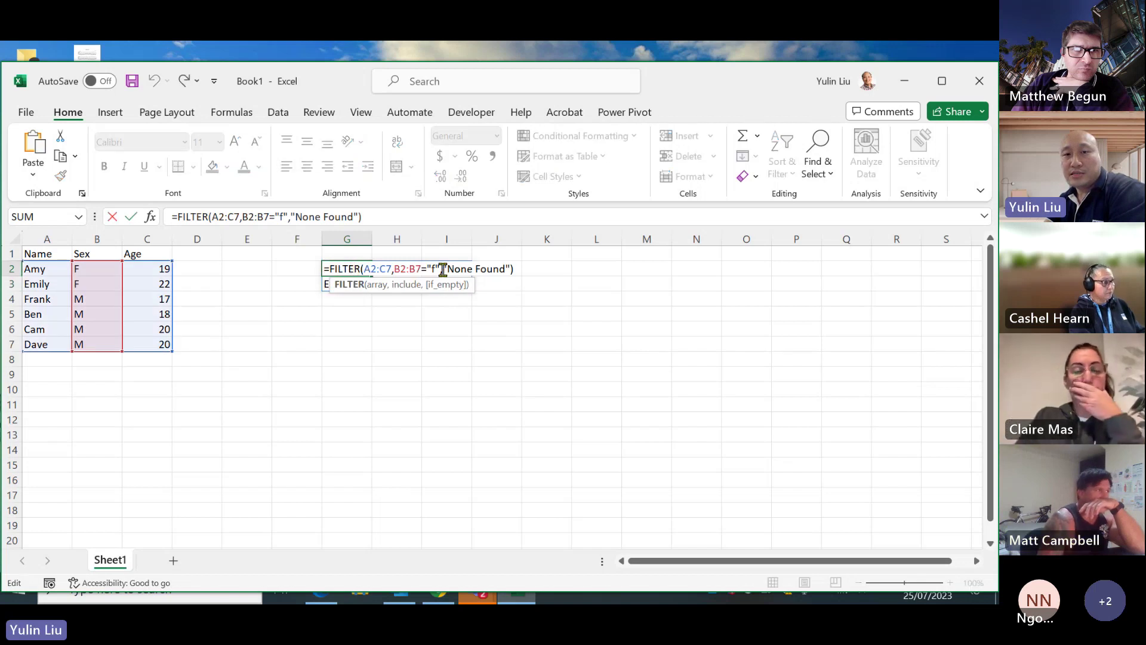
pyautogui.moveTo(442, 269); pyautogui.dragTo(394, 269)
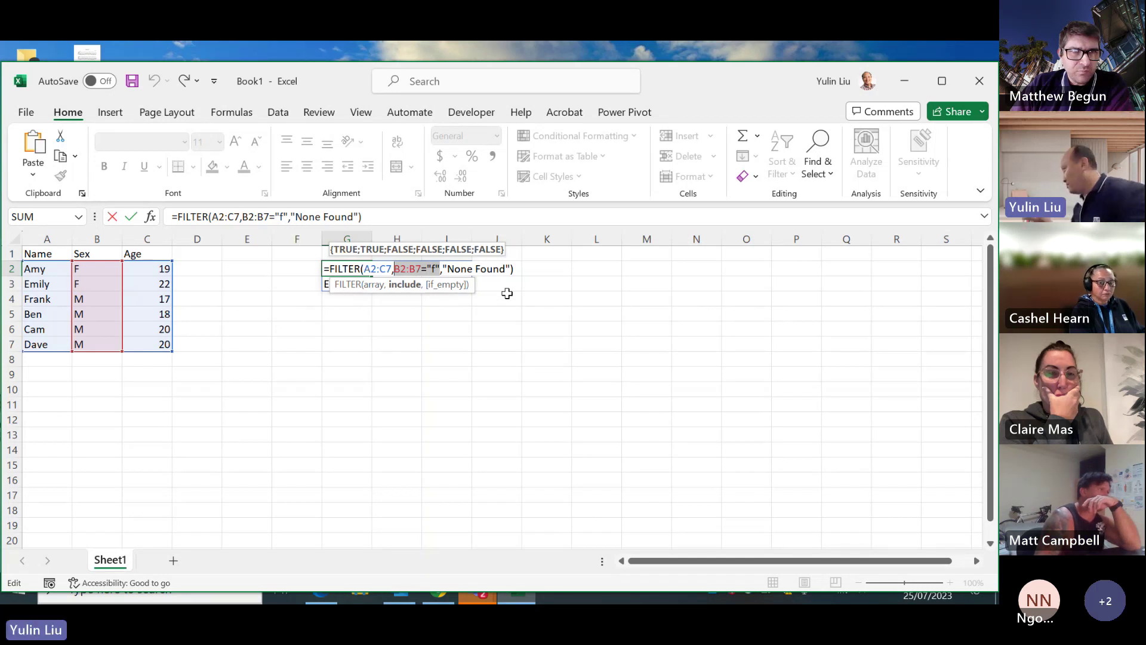
# Step: Wrap the Sex condition in parentheses as (B2:B7="F") in the G2 formula
pyautogui.click(246, 216)
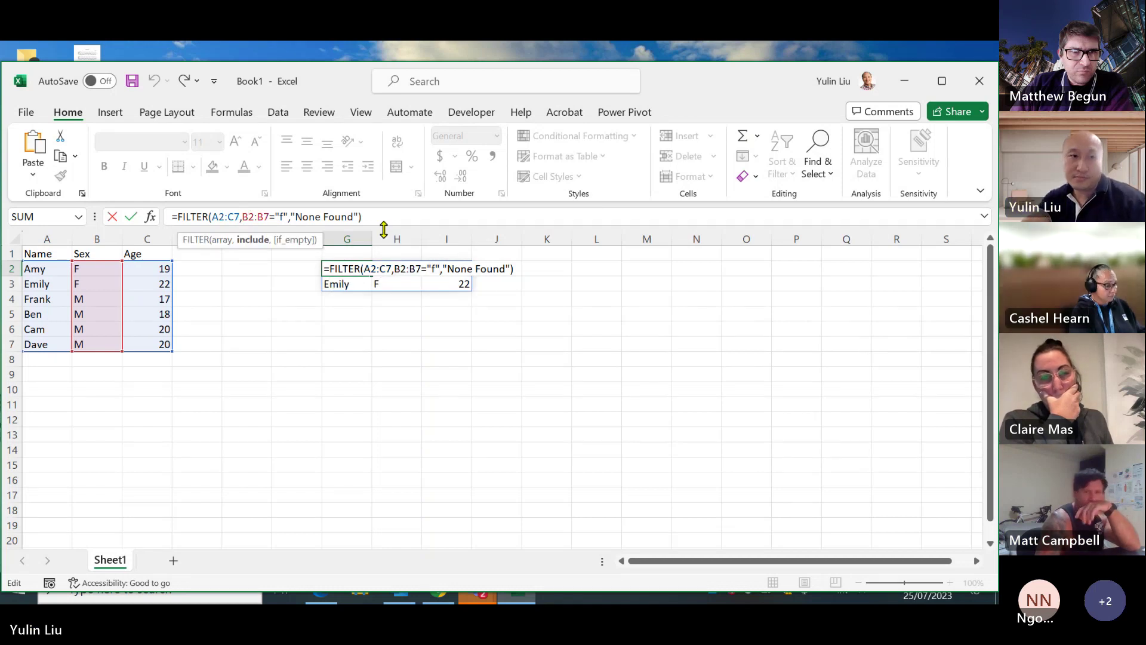
pyautogui.write('(')
pyautogui.click(292, 216)
pyautogui.write(')')
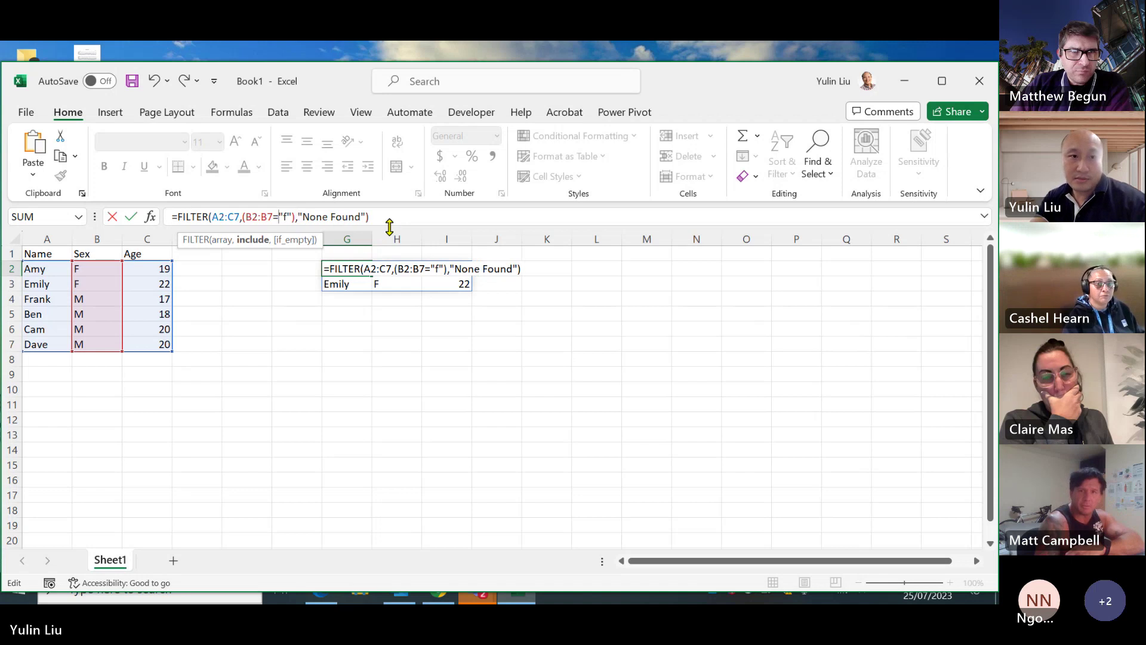
pyautogui.press('Right')
pyautogui.press('Delete')
pyautogui.write('F')
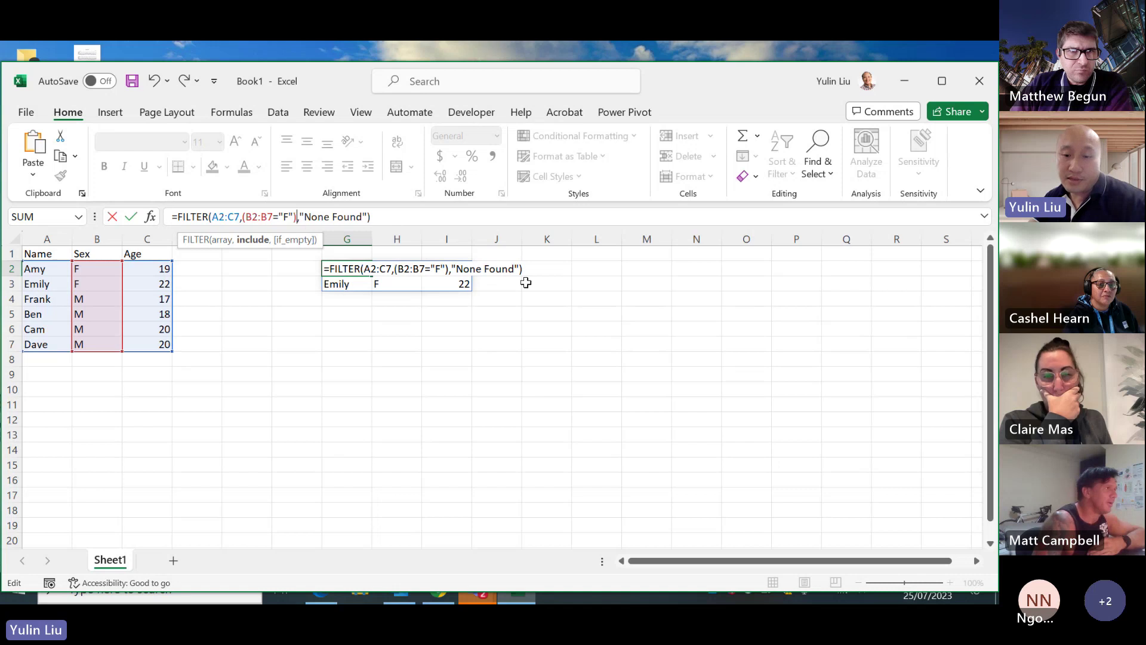
# Step: Multiply it by a new (C2:C7<=20) age condition and enter, leaving only Amy's row
pyautogui.write('()')
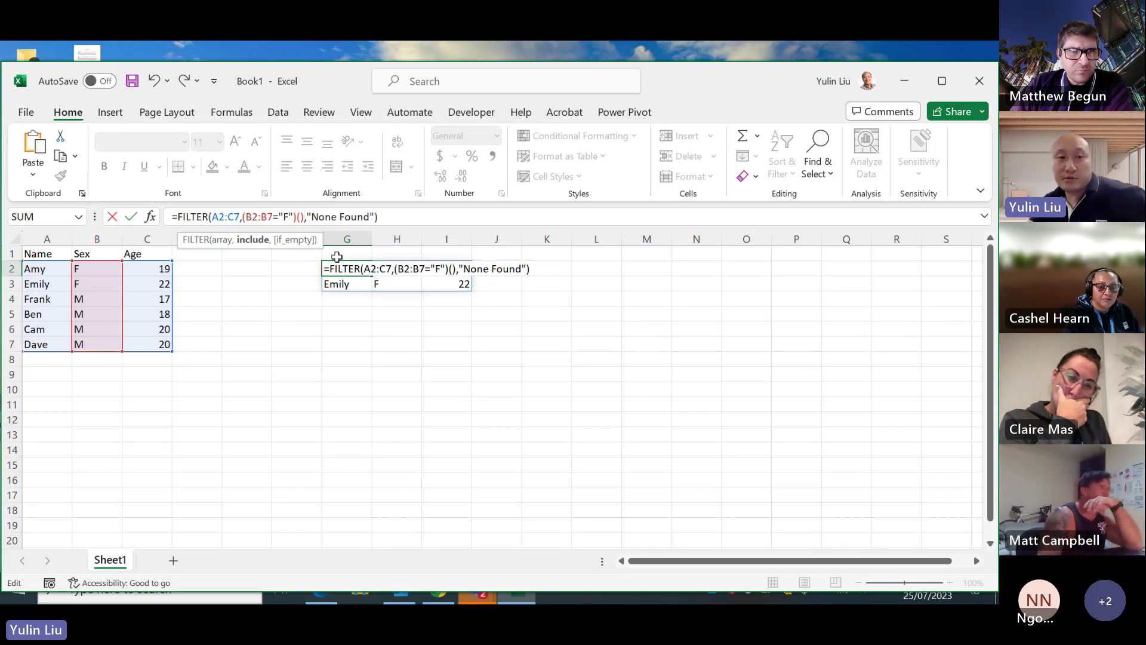
pyautogui.click(302, 216)
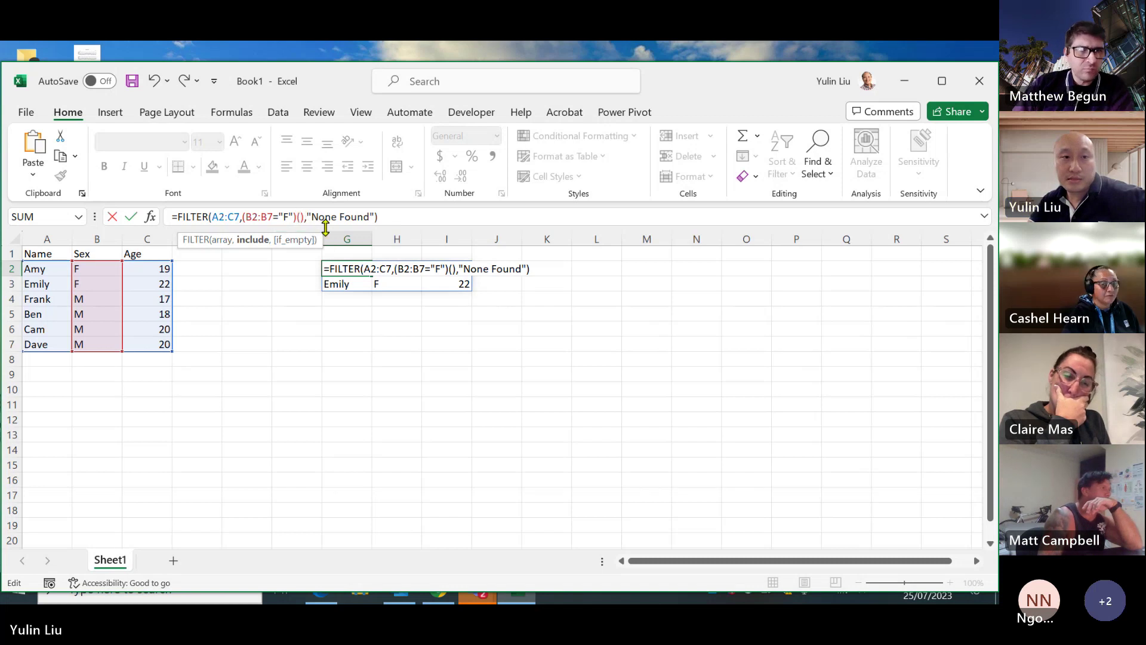
pyautogui.moveTo(153, 267); pyautogui.dragTo(165, 346)
pyautogui.write('< ')
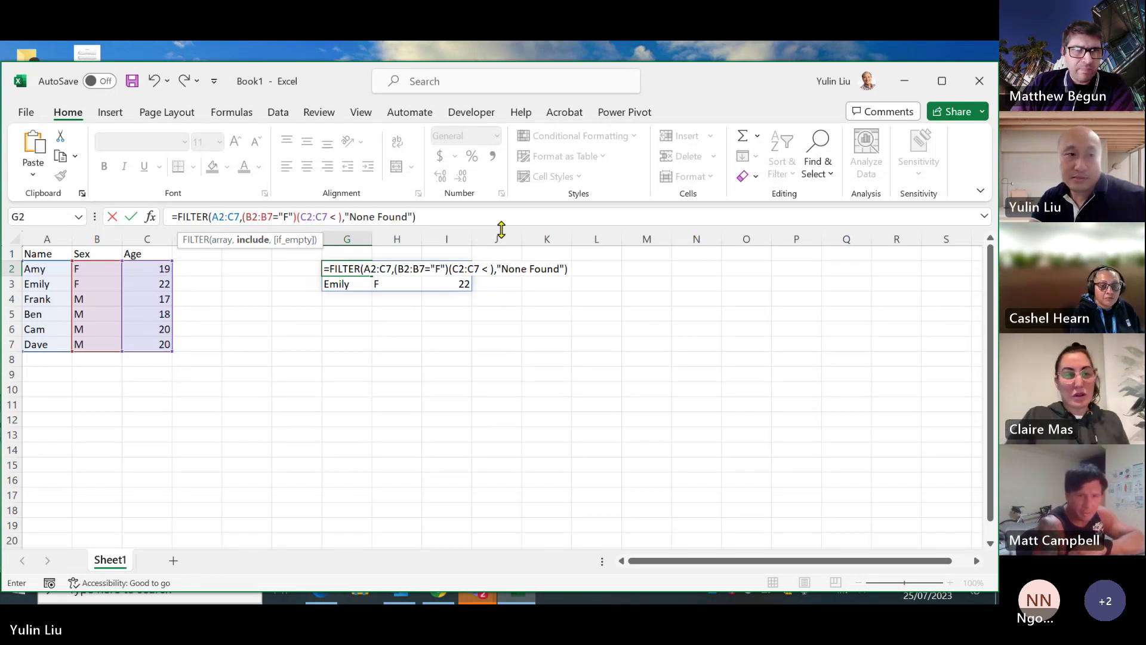
pyautogui.write('=')
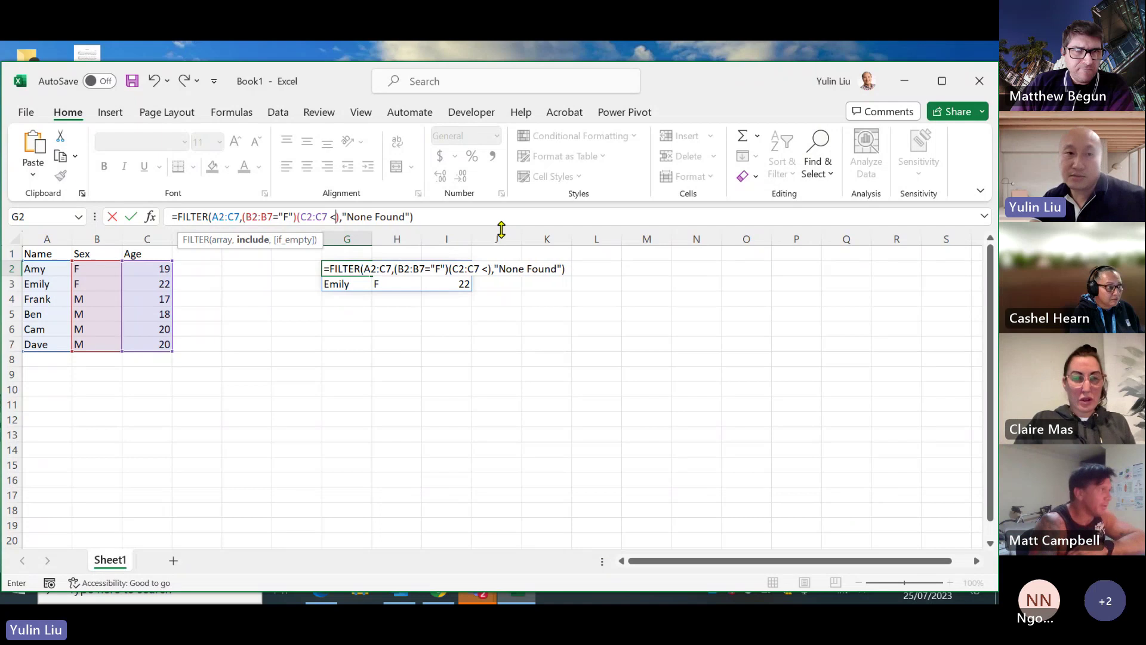
pyautogui.write('20')
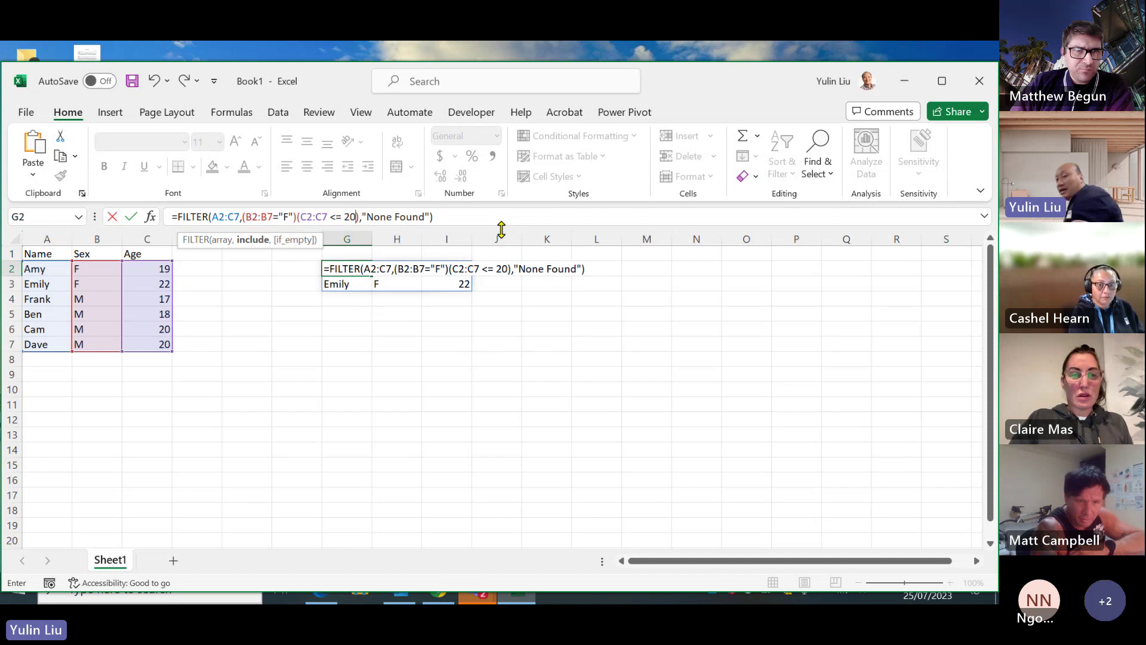
pyautogui.click(298, 216)
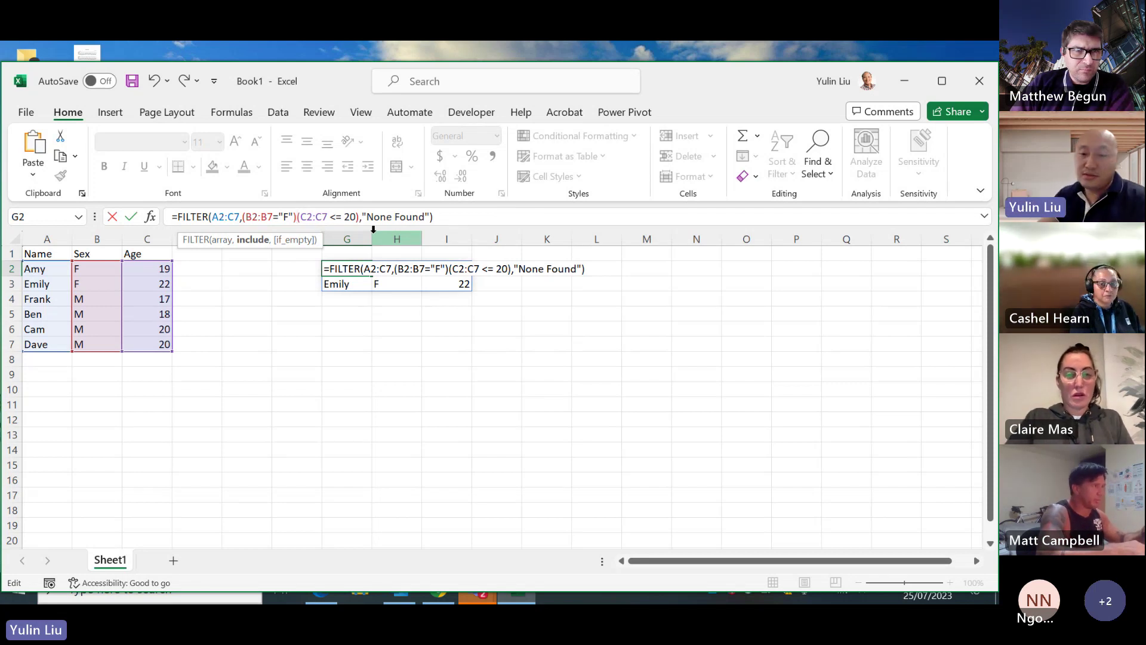
pyautogui.write('*')
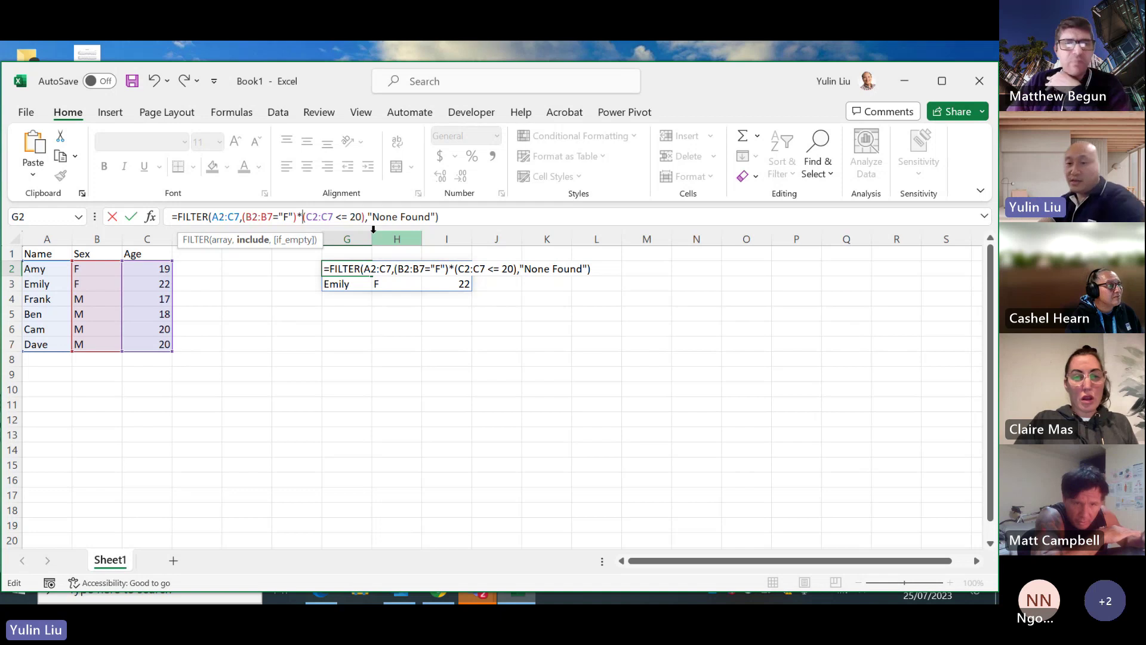
pyautogui.press('Return')
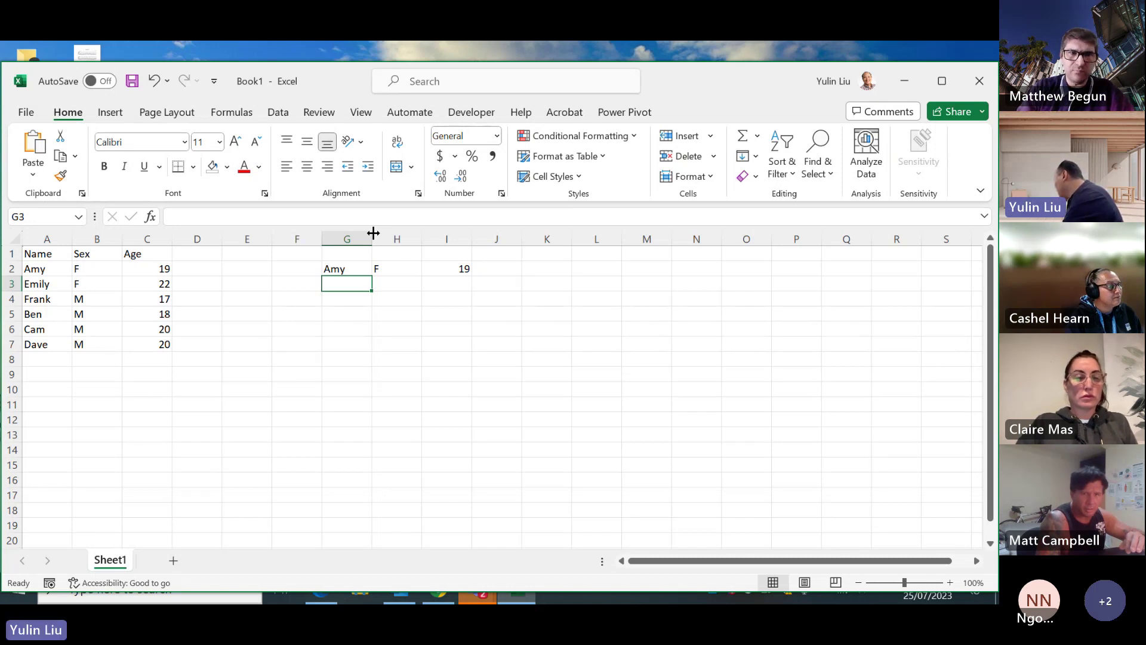
# Step: Replace the * between the G2 conditions with + so all six rows spill into G2:I7
pyautogui.click(334, 268)
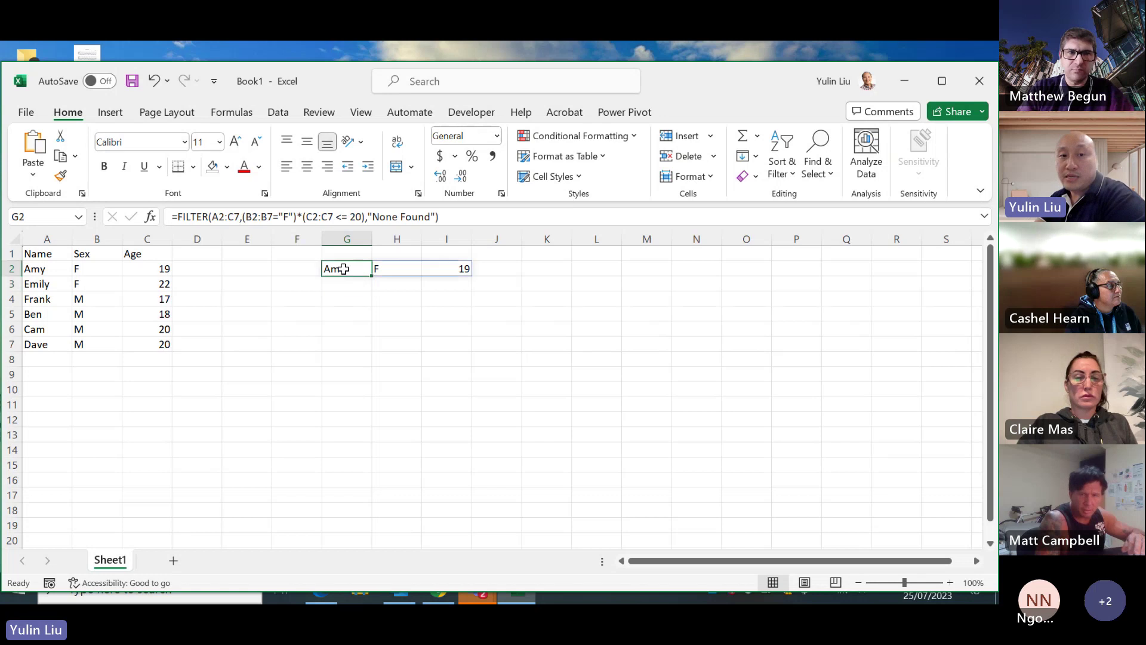
pyautogui.click(304, 216)
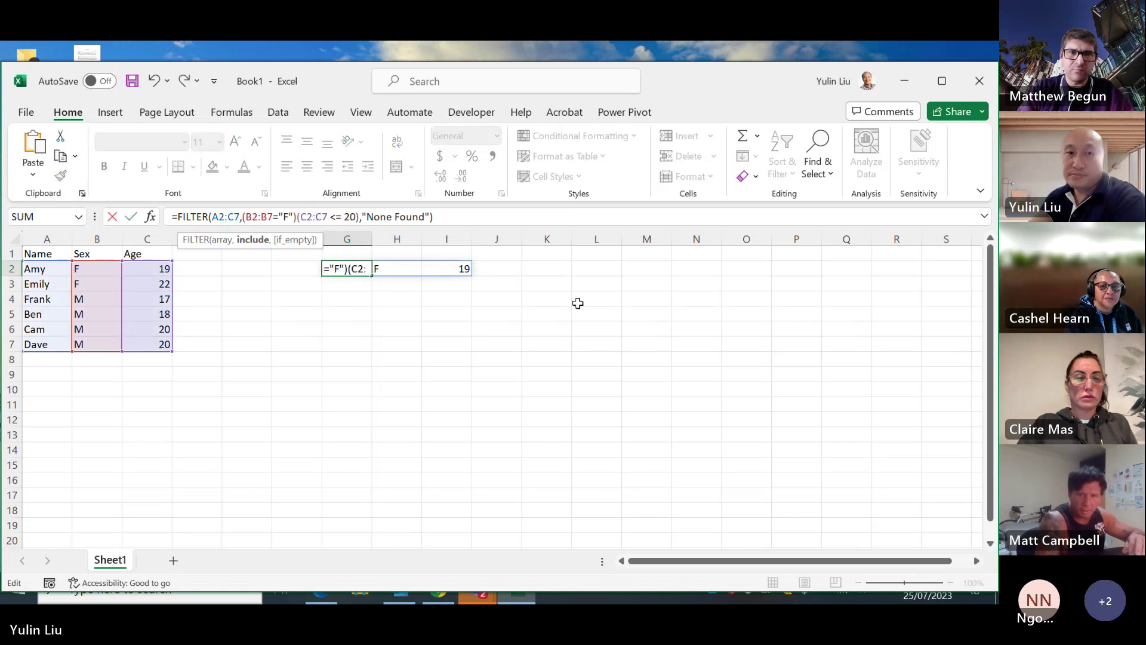
pyautogui.press('BackSpace')
pyautogui.write('+')
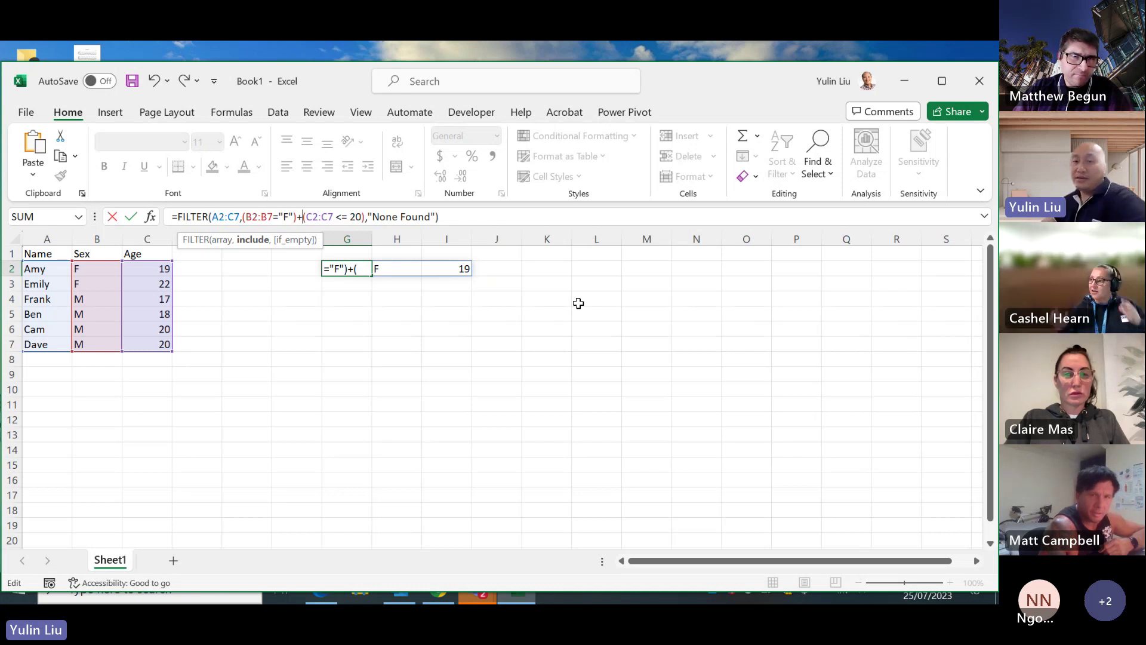
pyautogui.hotkey('shift', 'Return')
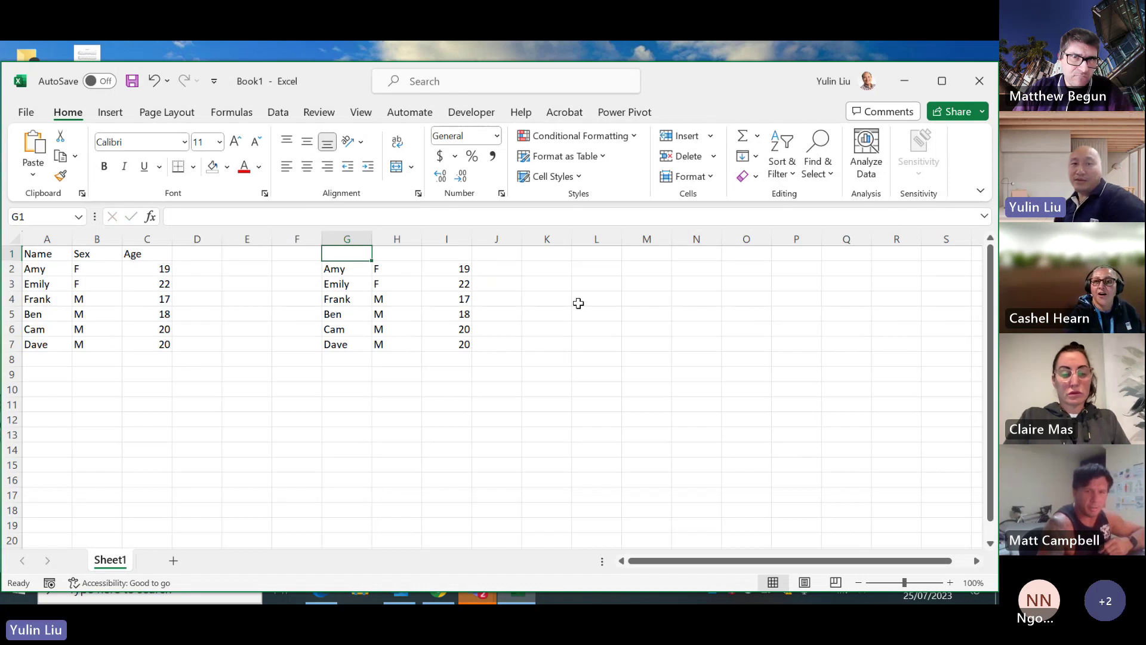
# Step: Change G2's FILTER age test from <=20 to <20, returning Amy, Emily, Frank and Ben
pyautogui.click(359, 269)
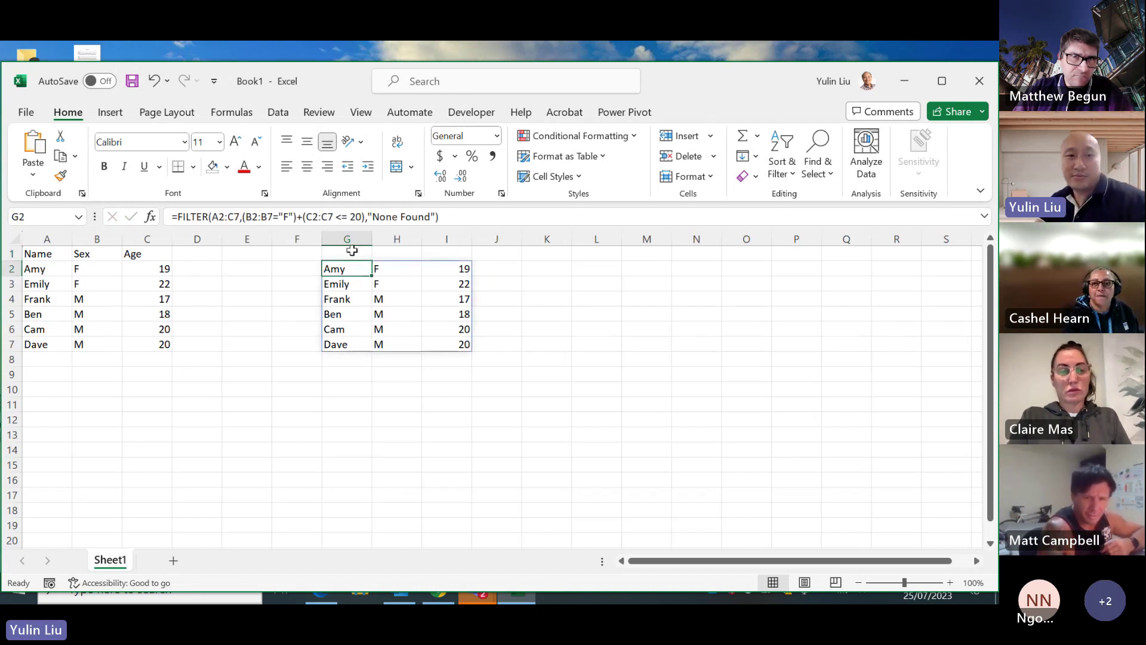
pyautogui.click(346, 216)
pyautogui.press('BackSpace')
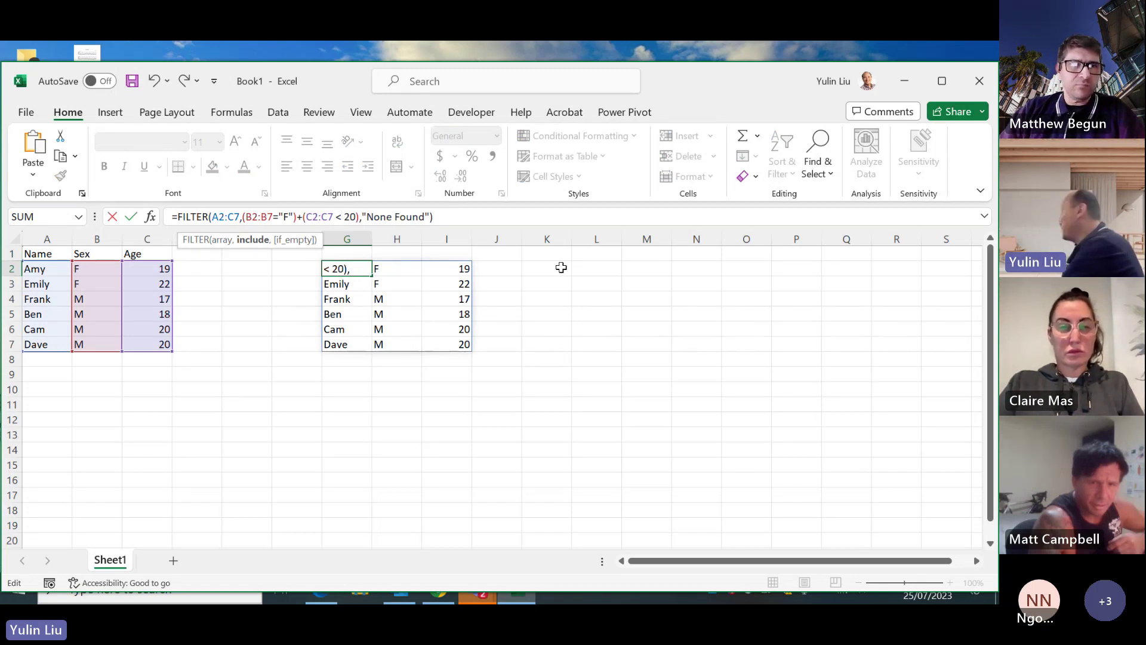
pyautogui.press('Return')
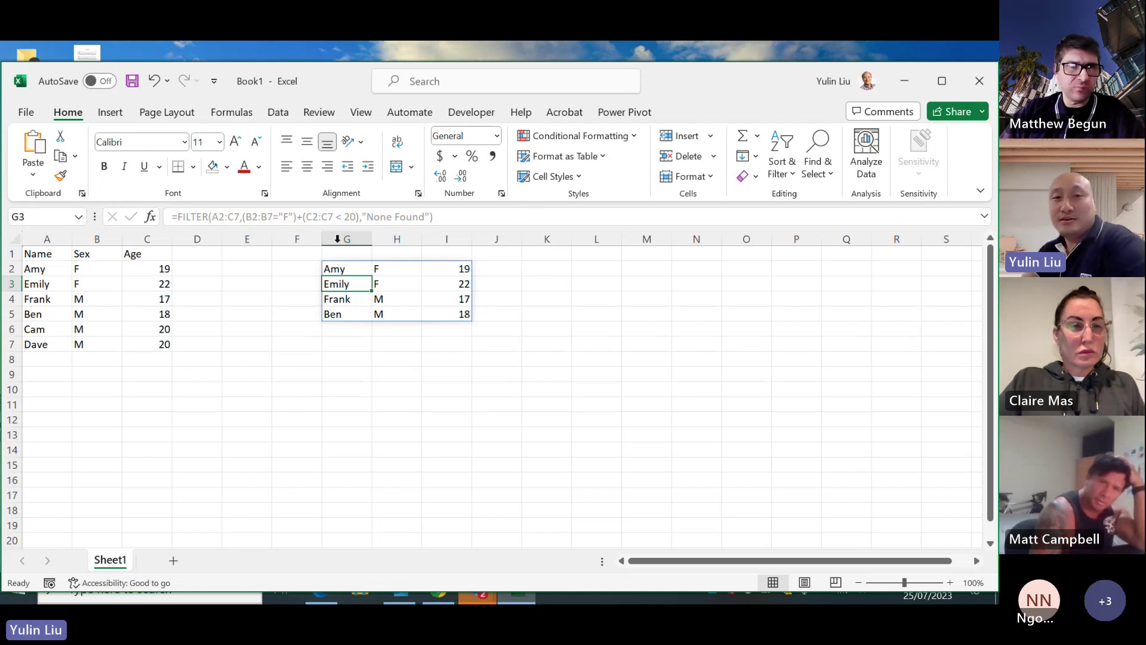
pyautogui.click(326, 271)
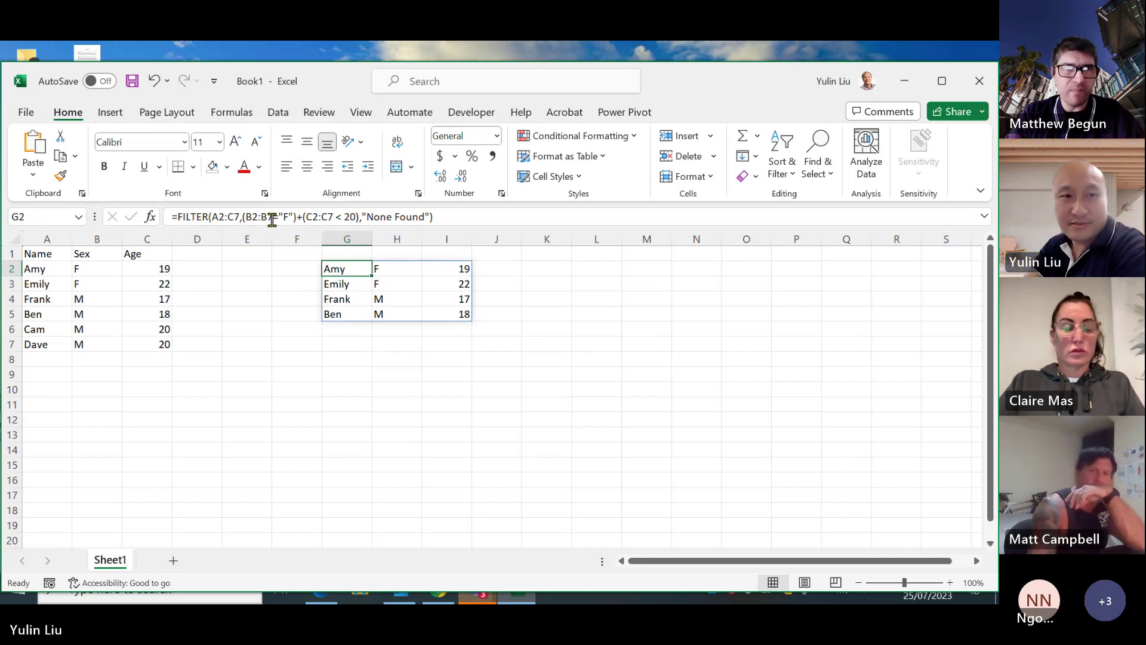
# Step: Delete the (B2:B7="F")+ sex test and its extra brackets from G2's FILTER formula
pyautogui.click(305, 213)
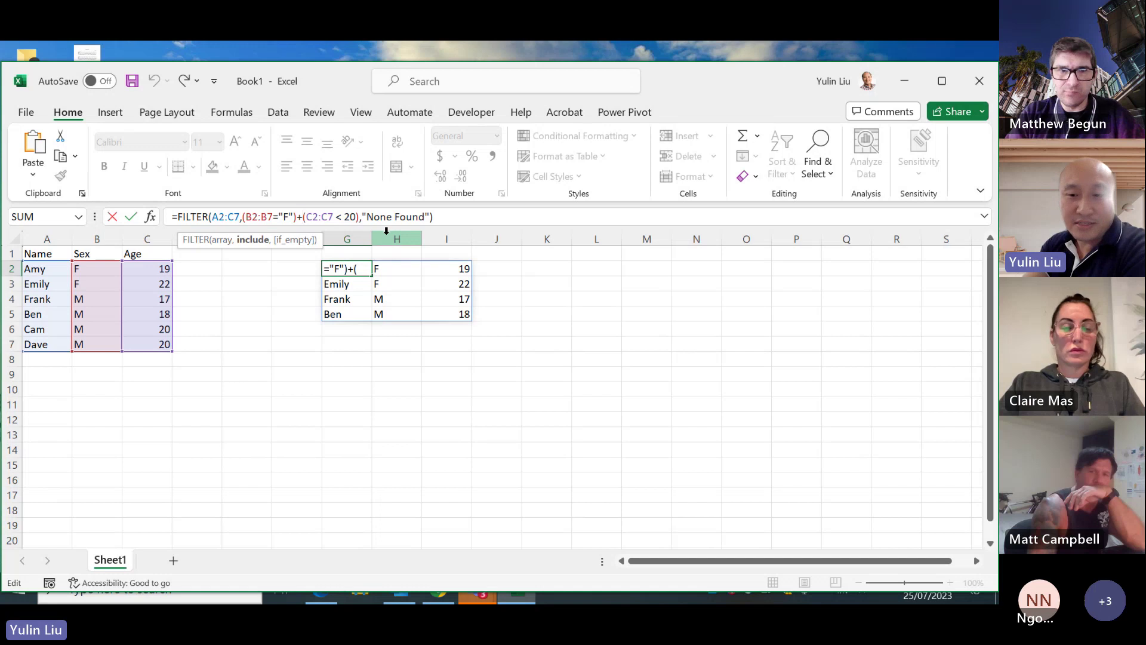
pyautogui.press('BackSpace')
pyautogui.press('BackSpace')
pyautogui.press('BackSpace')
pyautogui.press('BackSpace')
pyautogui.press('BackSpace')
pyautogui.press('BackSpace')
pyautogui.press('BackSpace')
pyautogui.press('BackSpace')
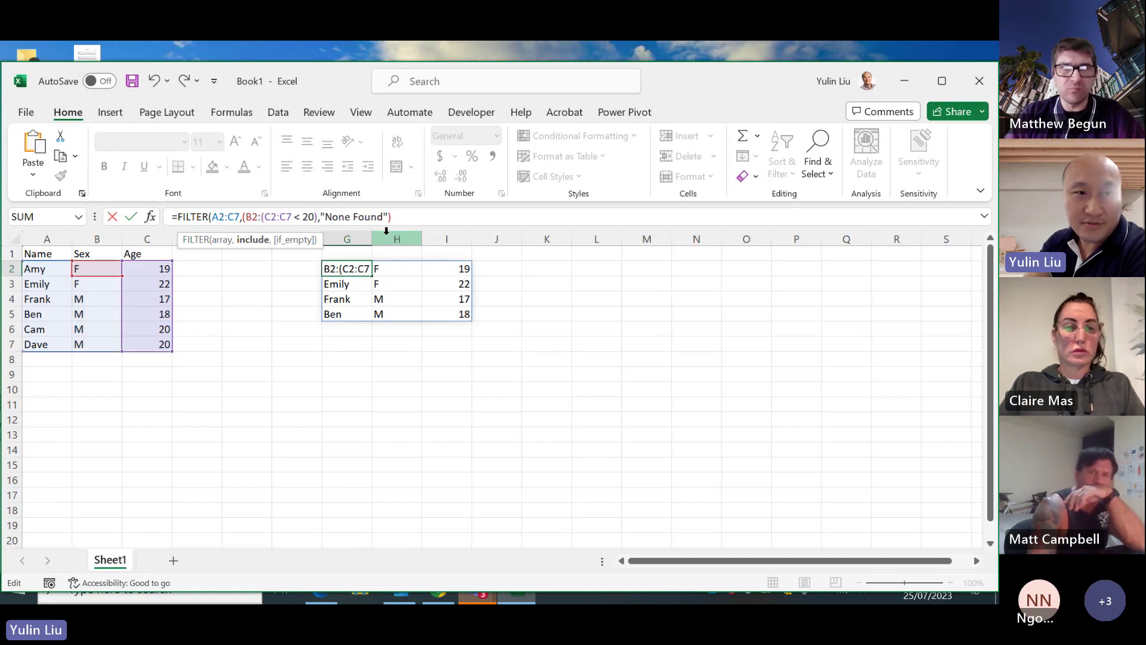
pyautogui.press('BackSpace')
pyautogui.press('BackSpace')
pyautogui.press('BackSpace')
pyautogui.press('BackSpace')
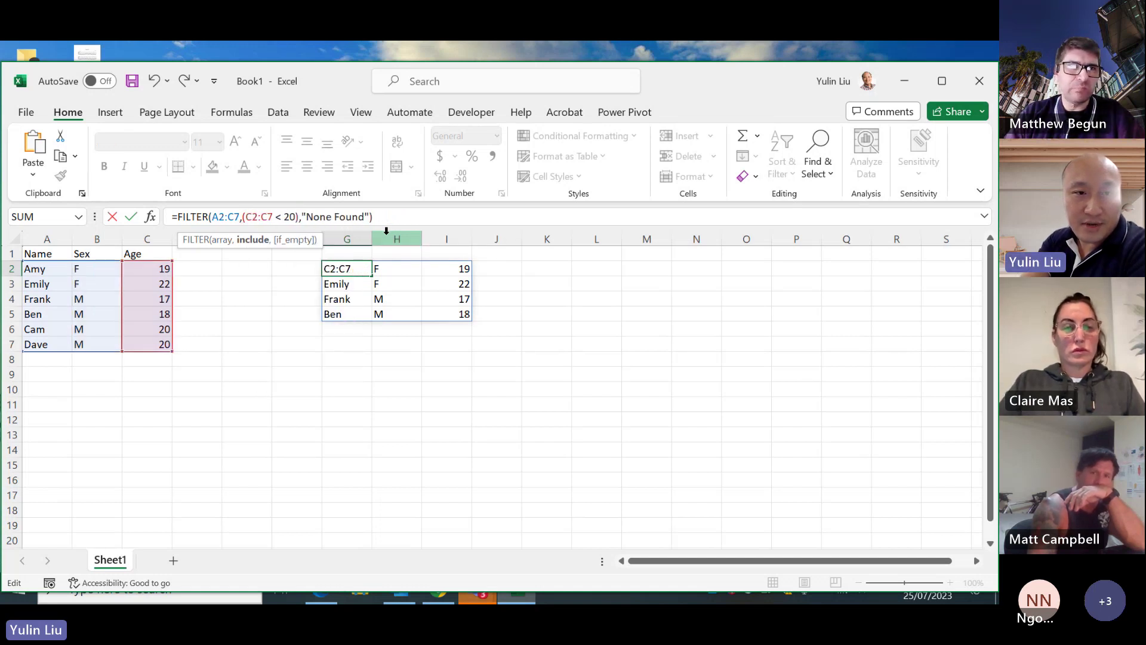
pyautogui.press('BackSpace')
pyautogui.press('Right')
pyautogui.press('Right')
pyautogui.press('Right')
pyautogui.press('Right')
pyautogui.press('Right')
pyautogui.press('Right')
pyautogui.press('Right')
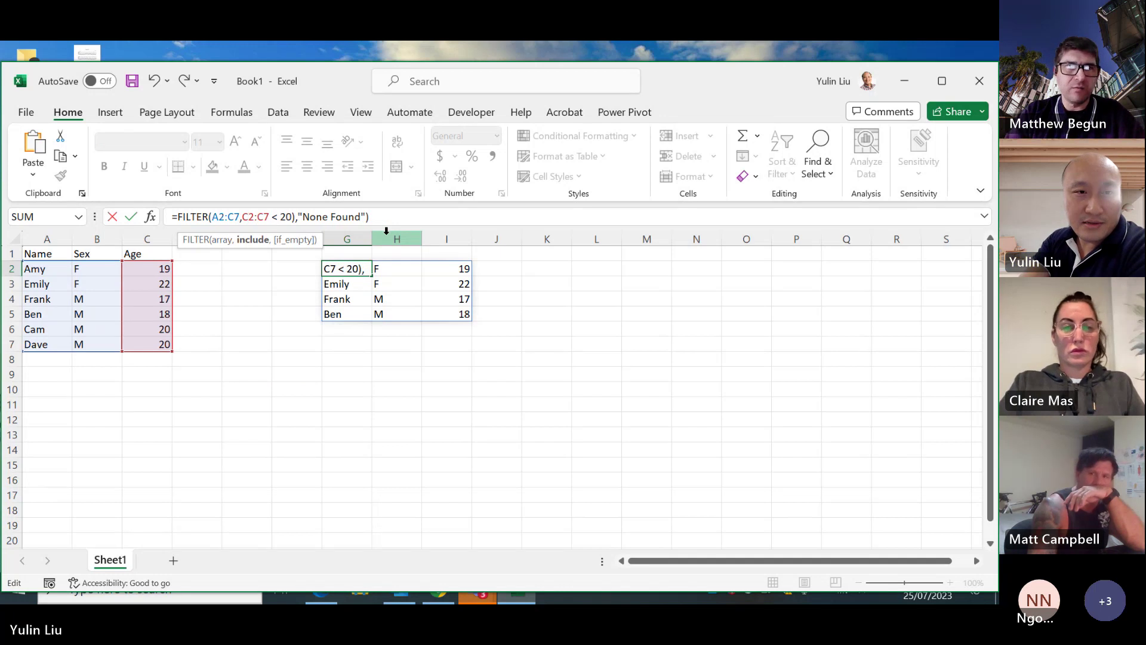
pyautogui.press('Right')
pyautogui.press('Right')
pyautogui.press('Right')
pyautogui.press('Right')
pyautogui.press('BackSpace')
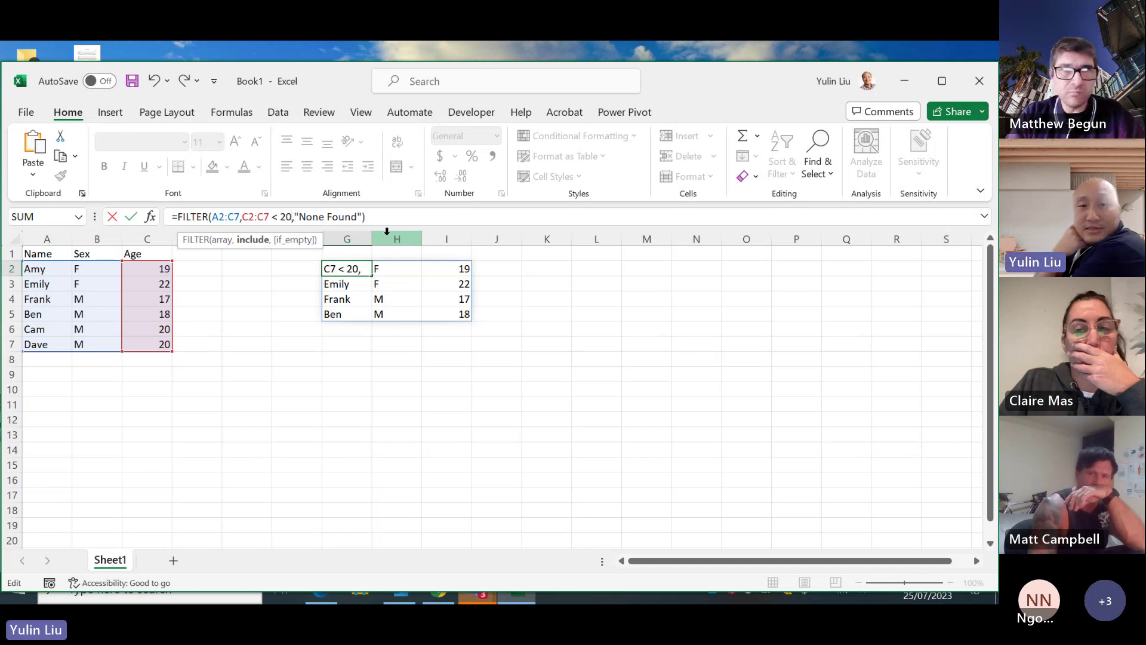
# Step: Change the age limit to <=19, bracket the C2:C7 condition and select it
pyautogui.click(241, 216)
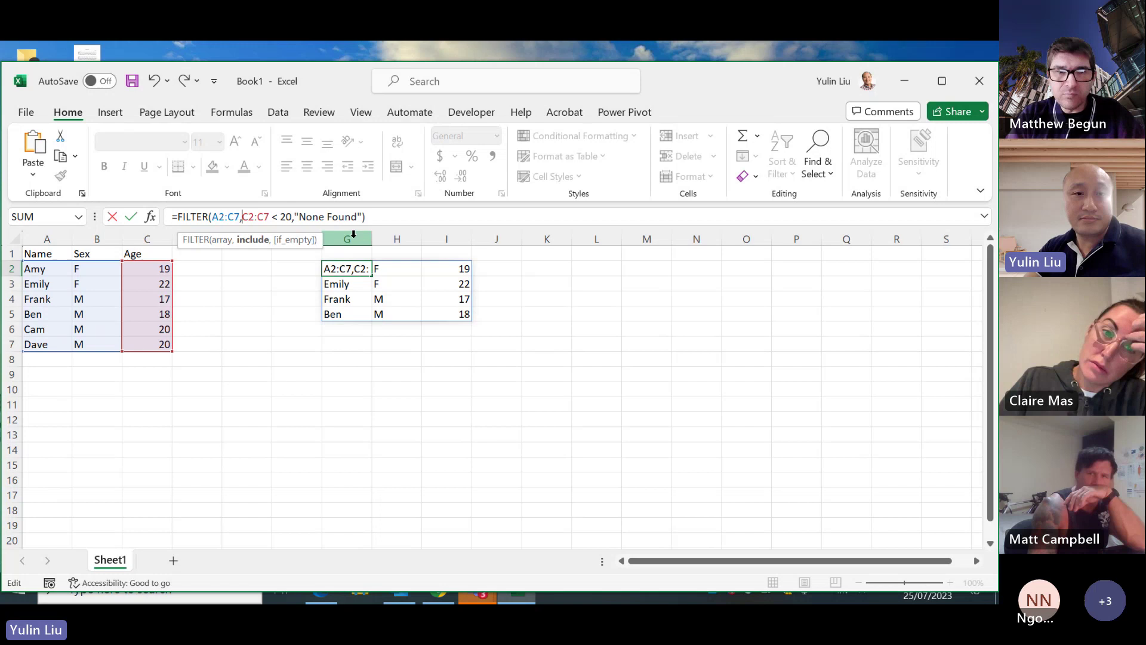
pyautogui.click(300, 217)
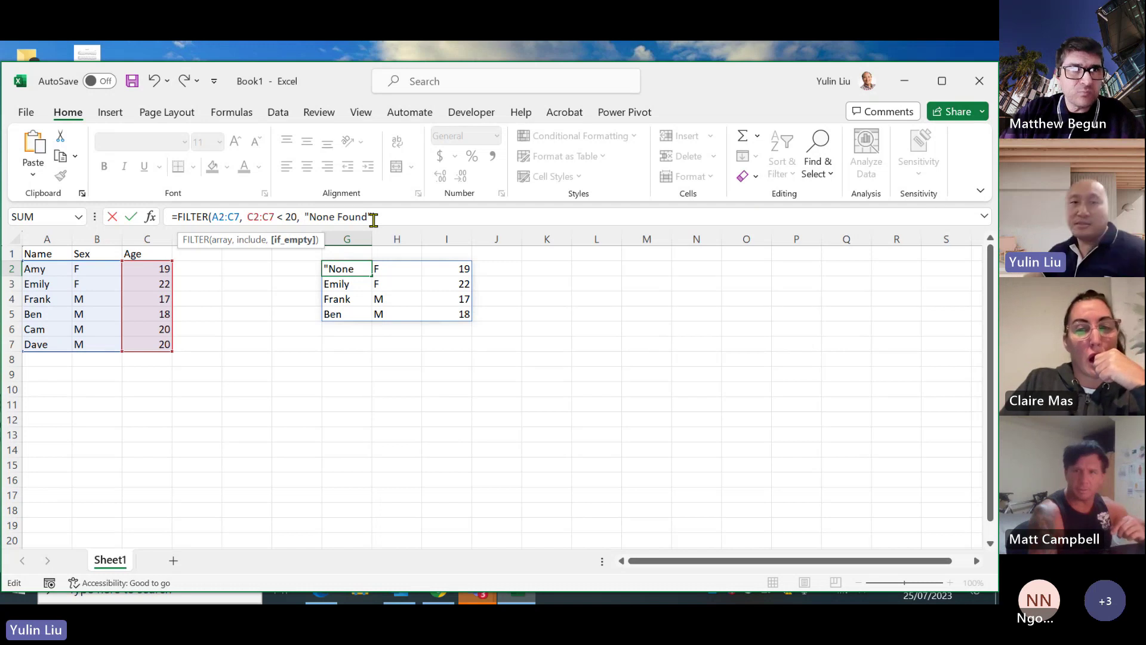
pyautogui.click(301, 218)
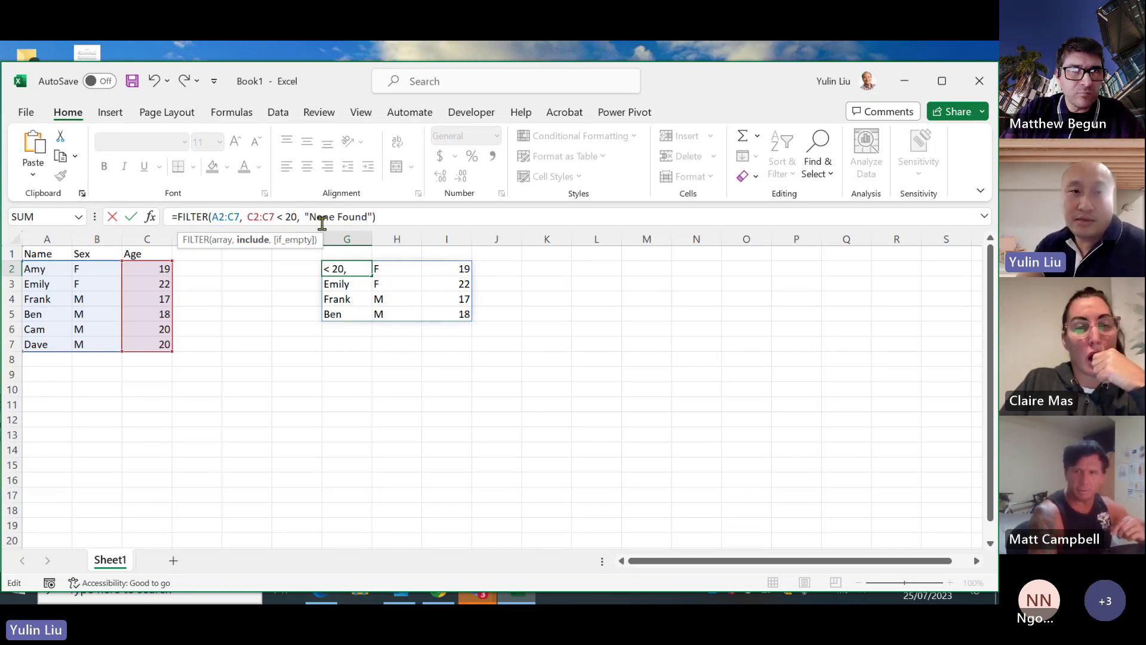
pyautogui.press('BackSpace')
pyautogui.press('BackSpace')
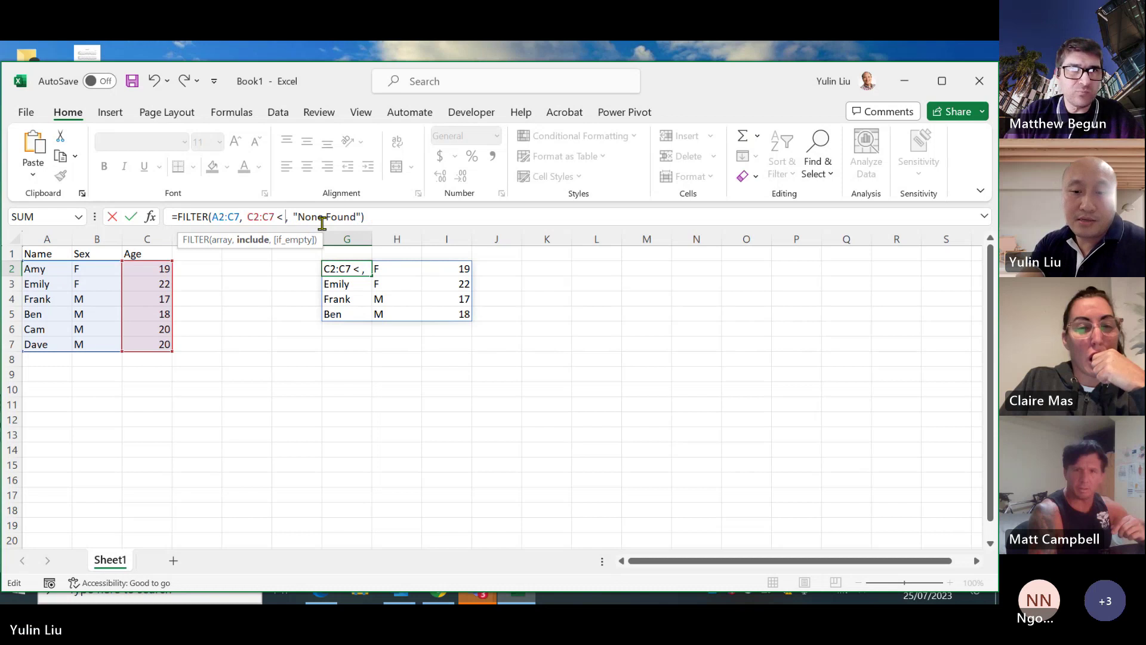
pyautogui.write('=19)')
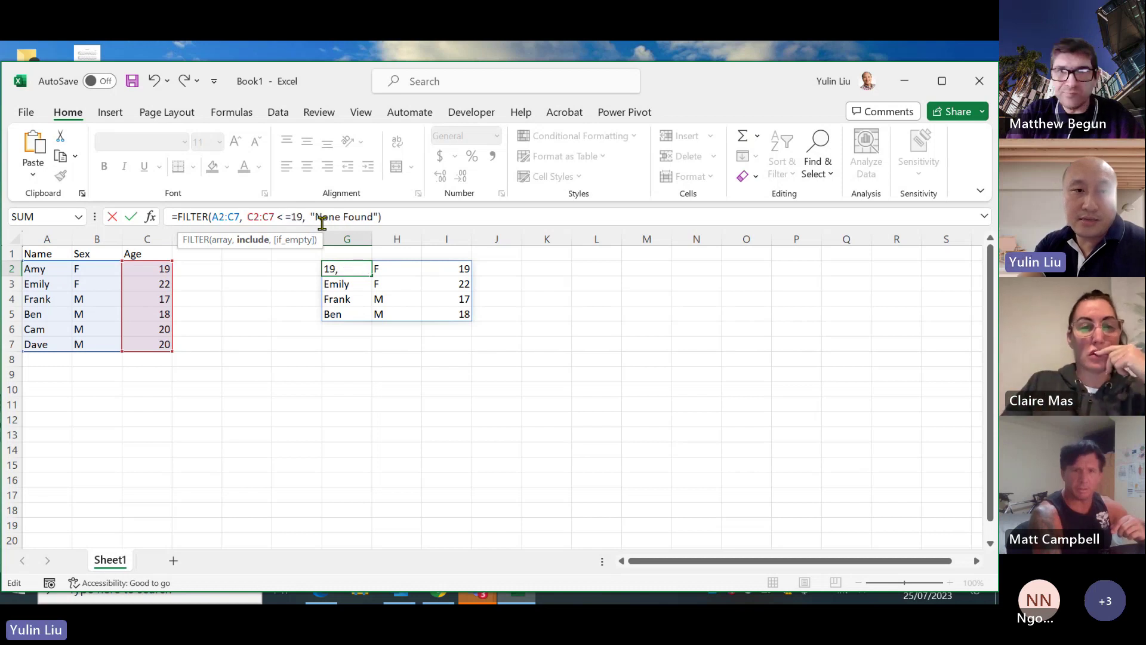
pyautogui.write(',')
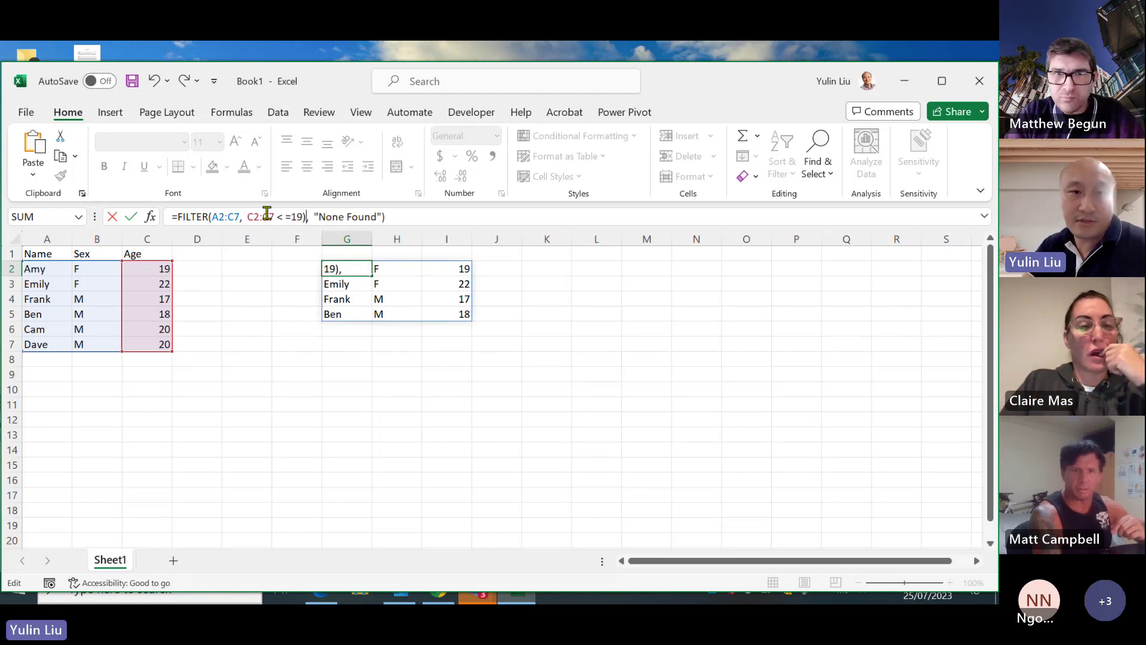
pyautogui.press('Left')
pyautogui.press('Left')
pyautogui.press('Left')
pyautogui.press('Left')
pyautogui.press('Left')
pyautogui.press('Left')
pyautogui.press('Left')
pyautogui.press('Left')
pyautogui.press('Left')
pyautogui.press('Left')
pyautogui.press('Left')
pyautogui.press('Left')
pyautogui.press('Left')
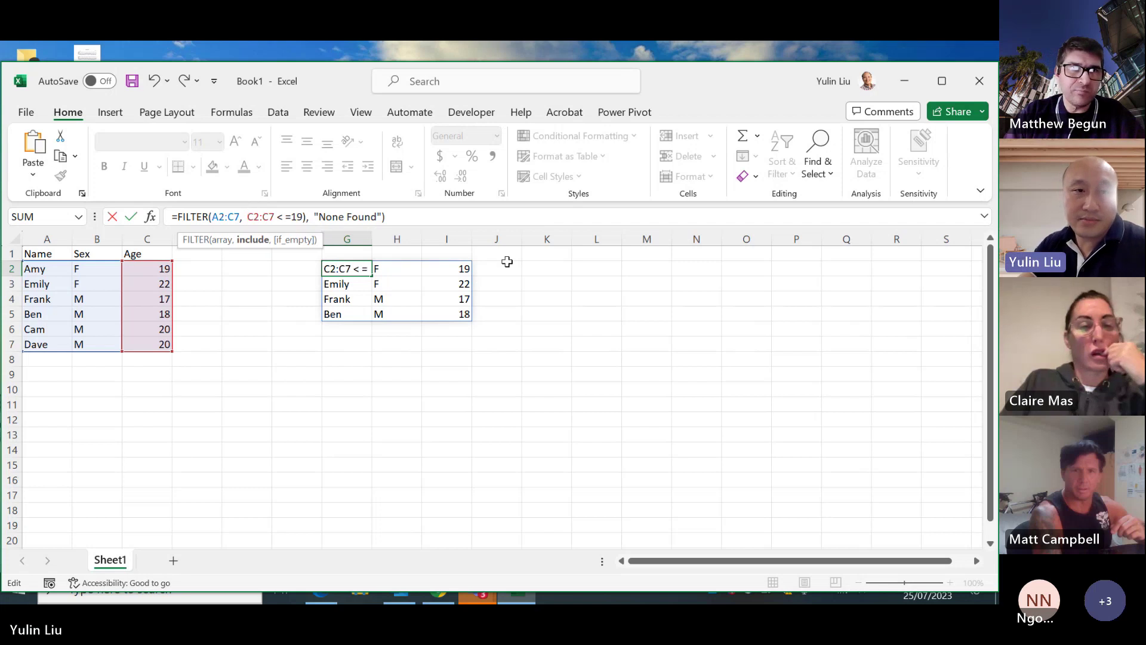
pyautogui.write('(')
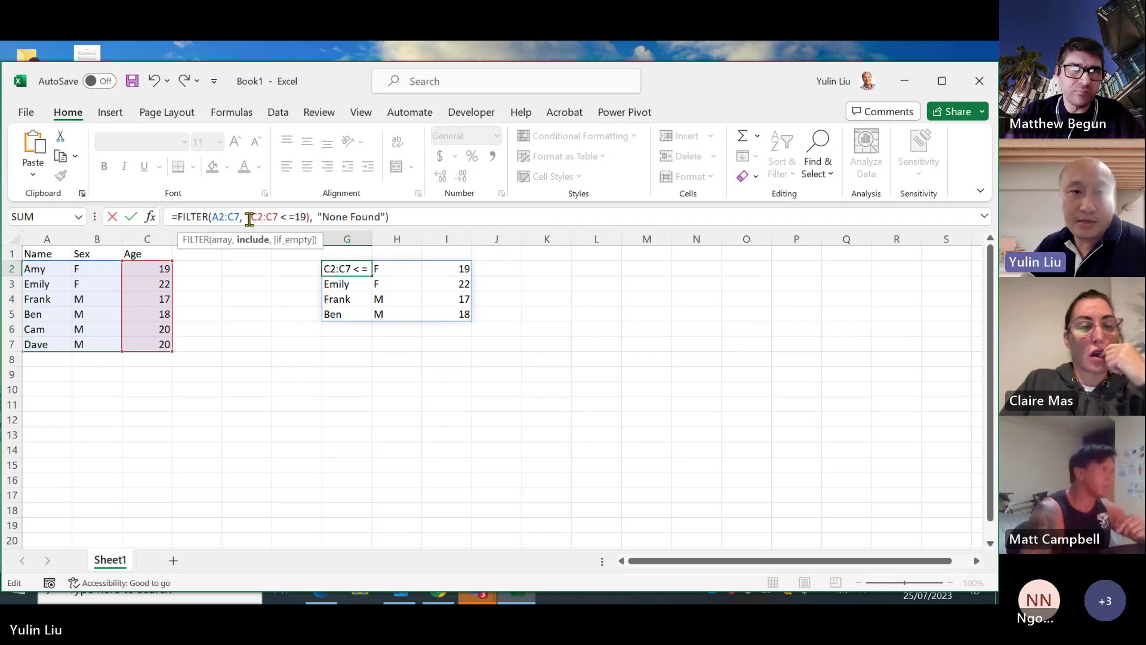
pyautogui.moveTo(248, 216); pyautogui.dragTo(312, 216)
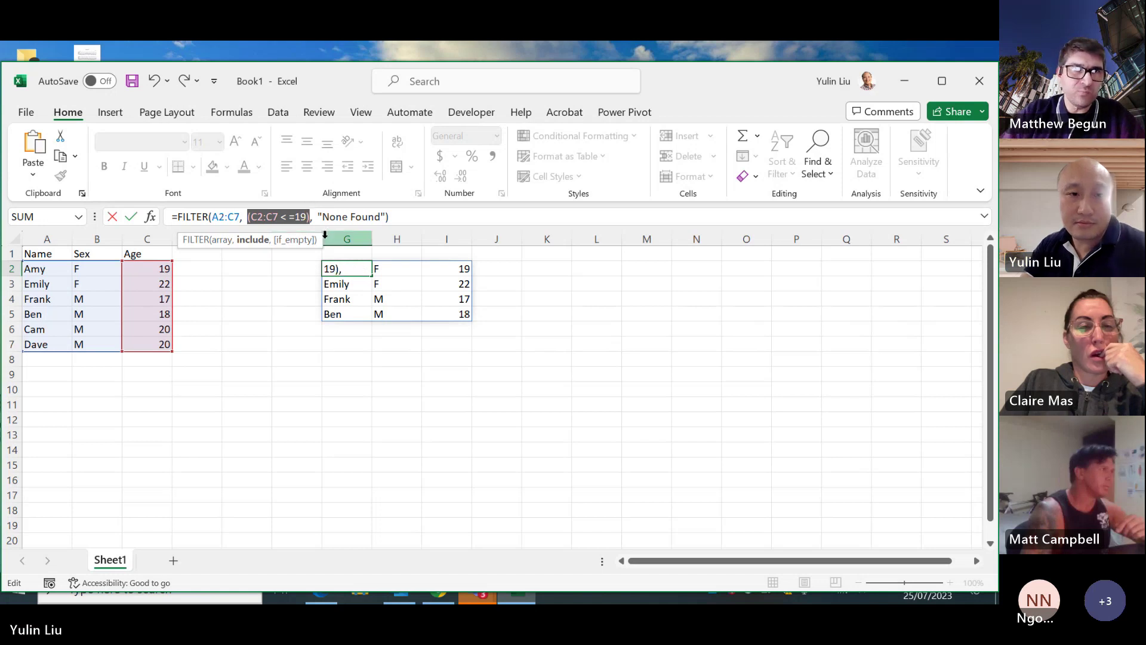
# Step: Duplicate the age condition joined by *, changing the first copy to C2:C7 >=17
pyautogui.hotkey('ctrl', 'c')
pyautogui.click(311, 216)
pyautogui.hotkey('ctrl', 'v')
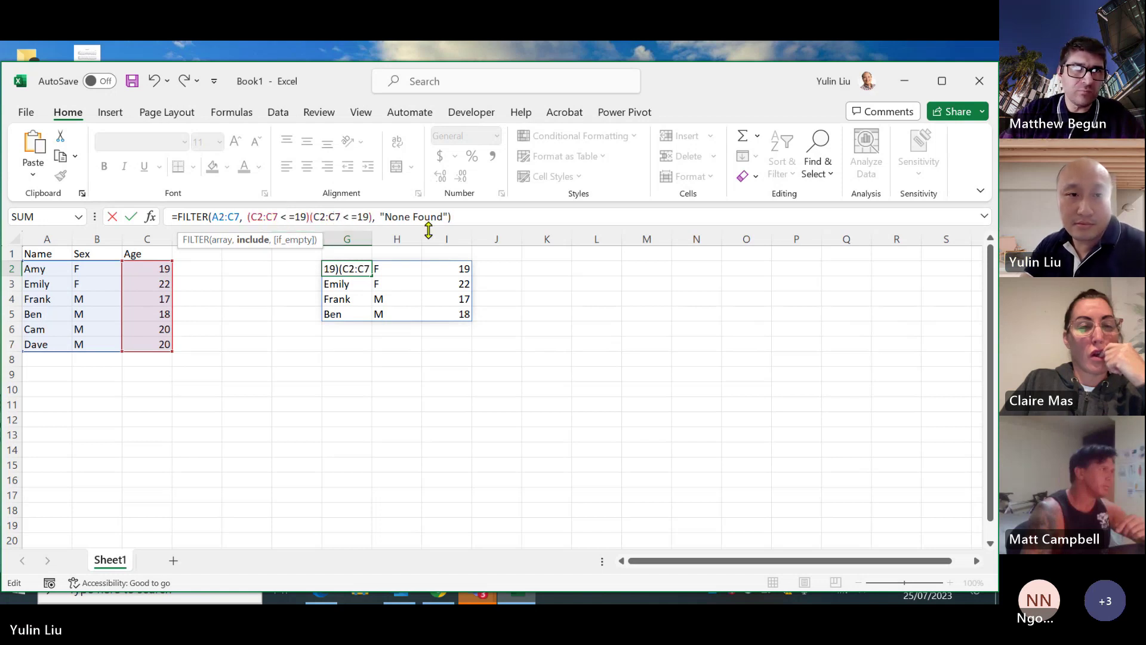
pyautogui.write('*')
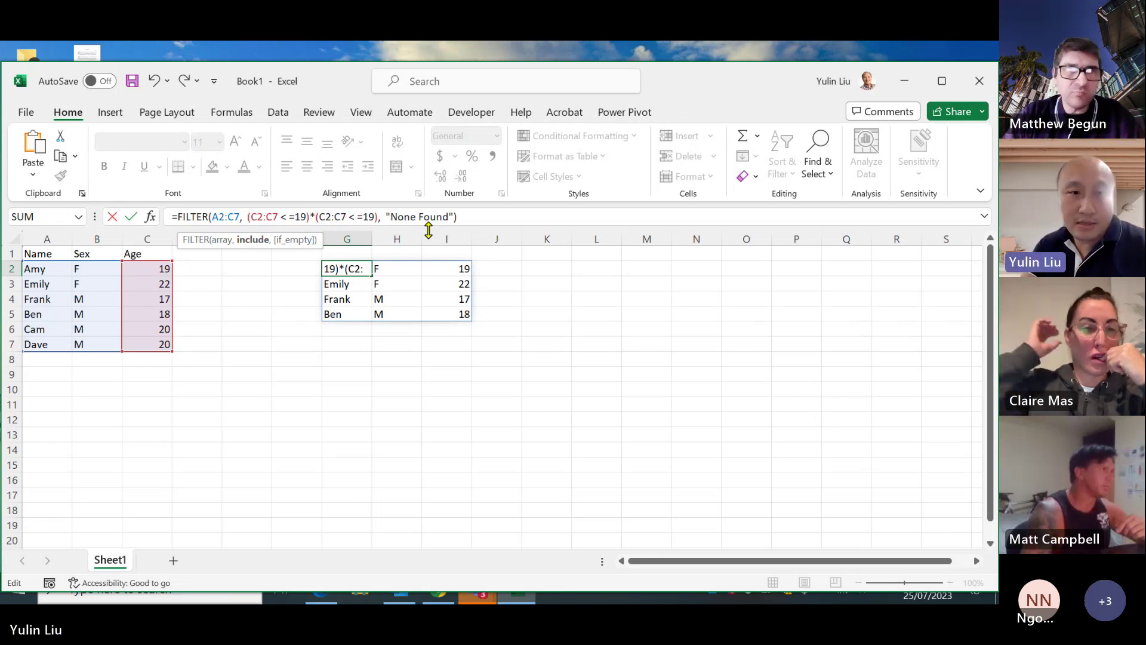
pyautogui.press('Left')
pyautogui.press('Left')
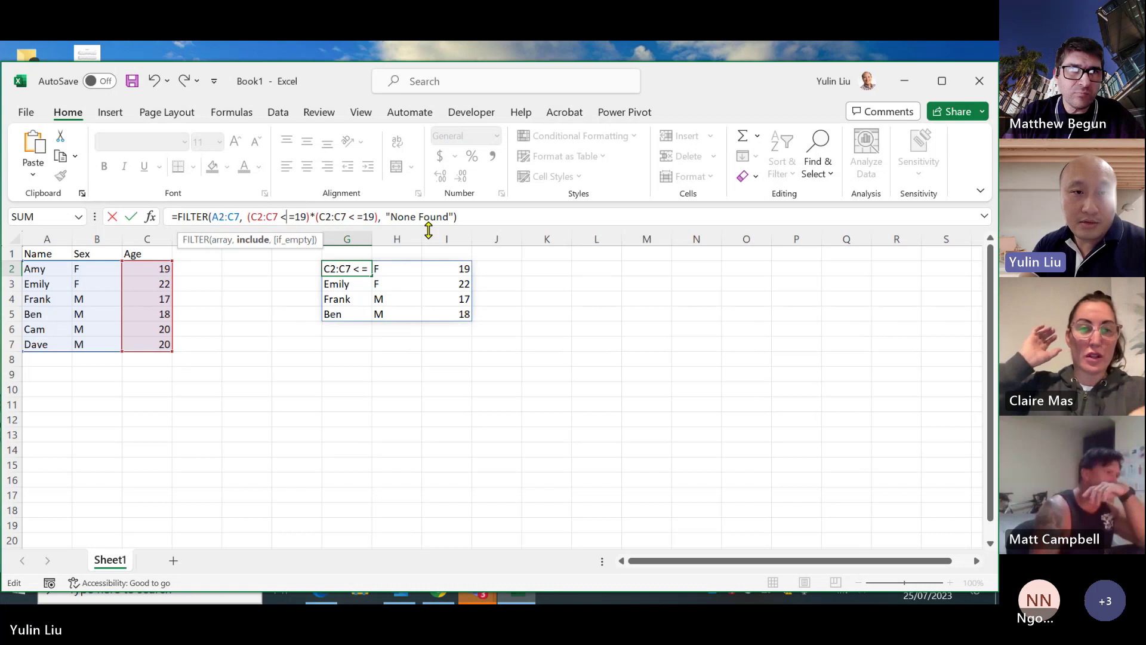
pyautogui.press('BackSpace')
pyautogui.press('BackSpace')
pyautogui.write('>')
pyautogui.press('Right')
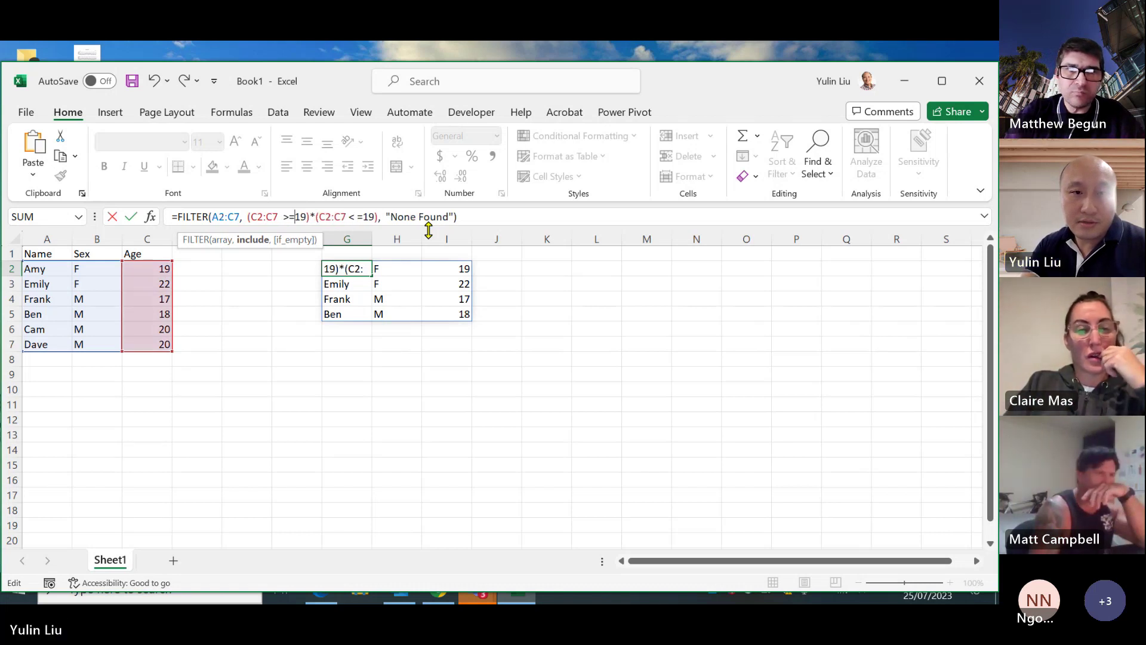
pyautogui.press('BackSpace')
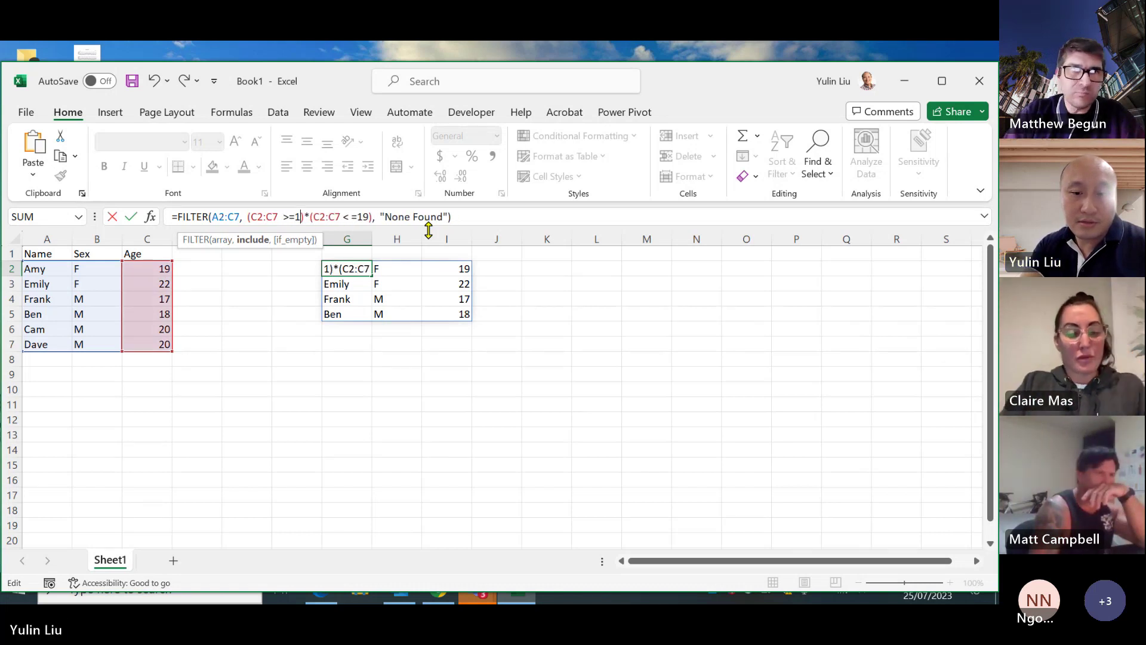
pyautogui.write('7')
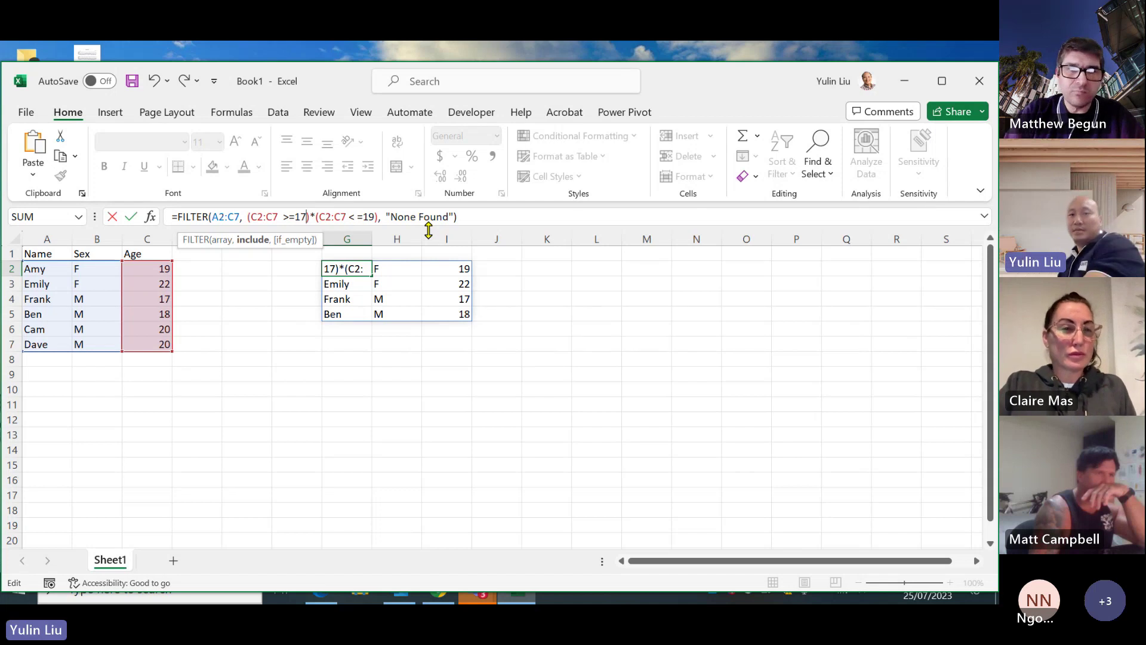
# Step: Remove the stray space and commit, leaving ages 17–19: Amy, Frank and Ben
pyautogui.click(353, 217)
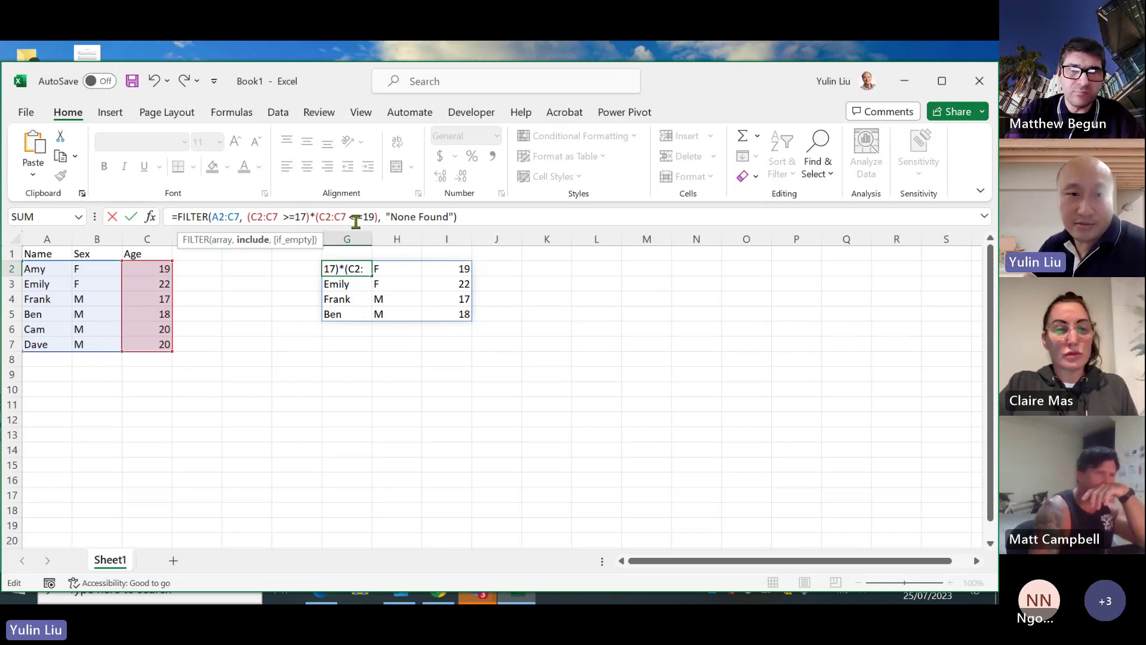
pyautogui.press('Delete')
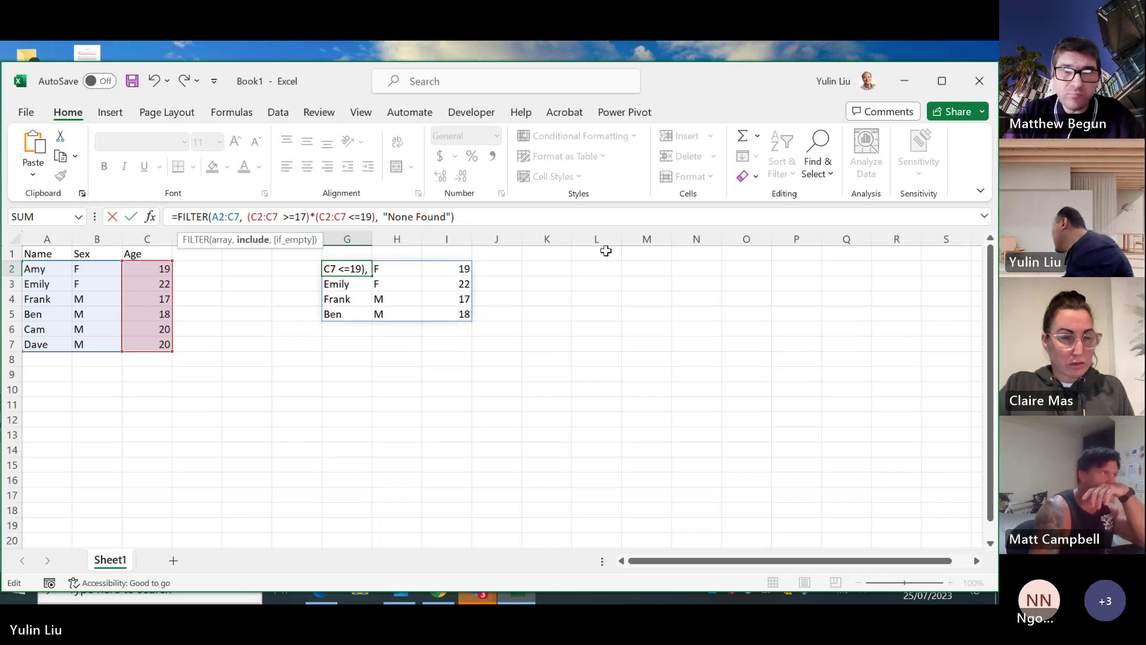
pyautogui.click(512, 219)
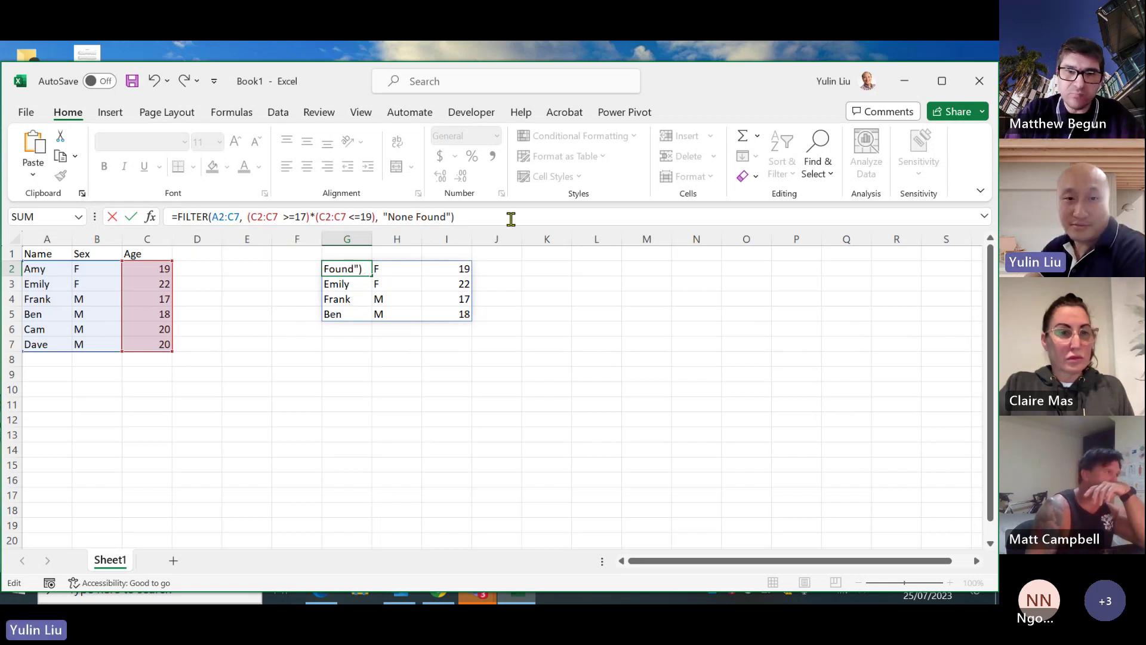
pyautogui.press('Return')
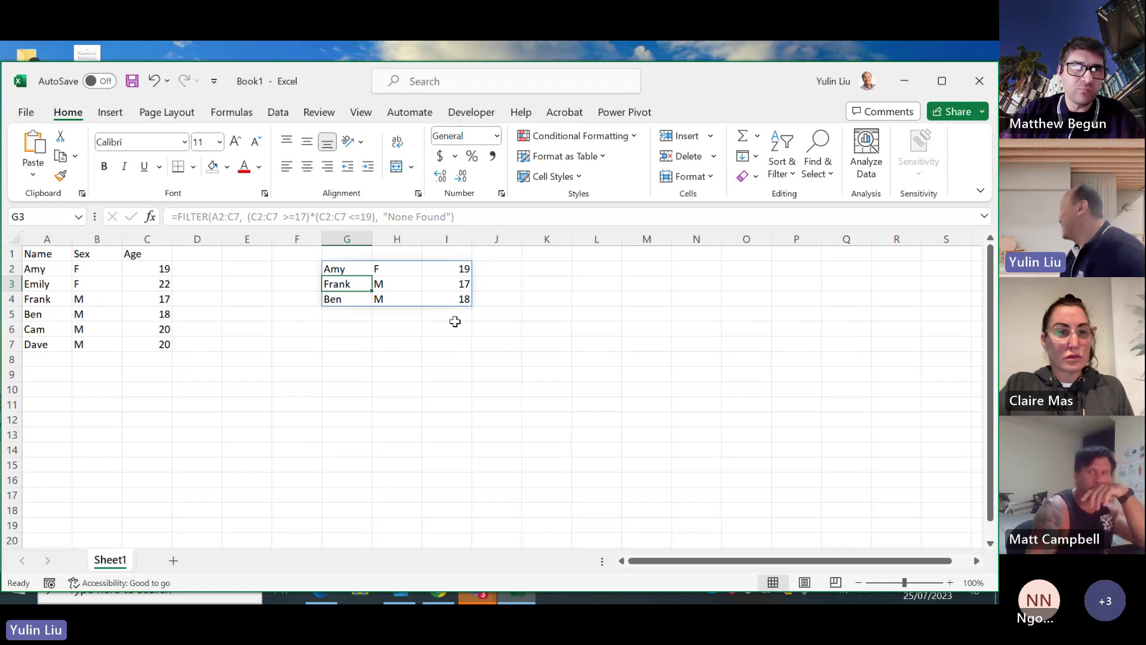
pyautogui.click(333, 268)
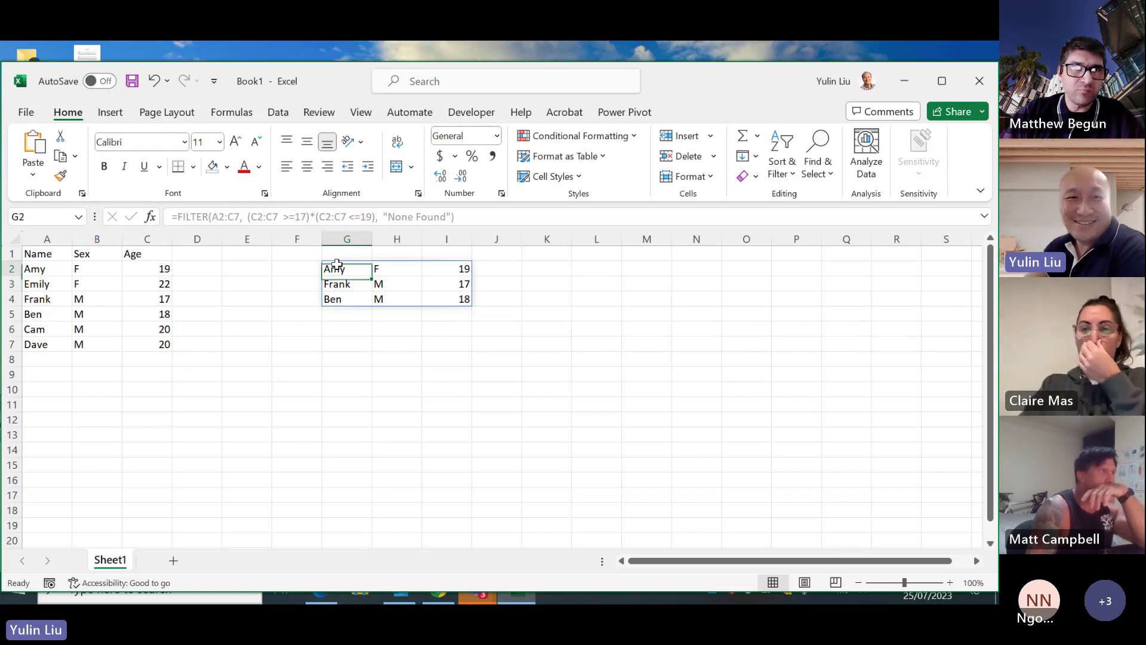
pyautogui.click(375, 217)
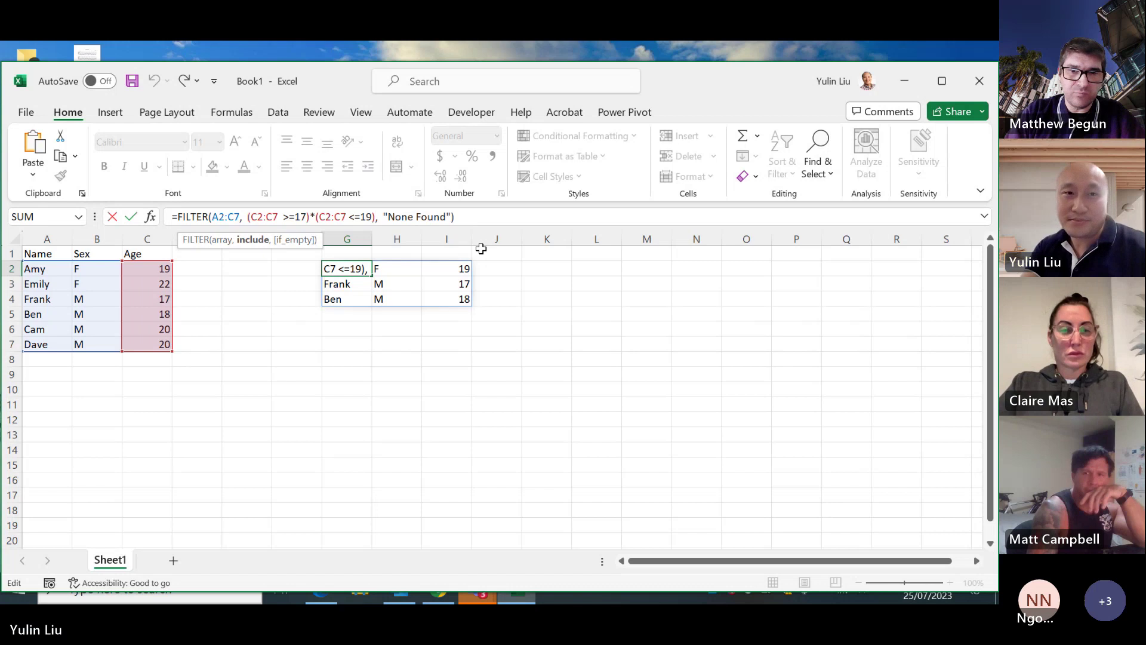
# Step: Strip the >=17 condition, the * and the <=19 comparison from G2's formula
pyautogui.press('Left')
pyautogui.press('Left')
pyautogui.press('Left')
pyautogui.press('Left')
pyautogui.press('Left')
pyautogui.press('Left')
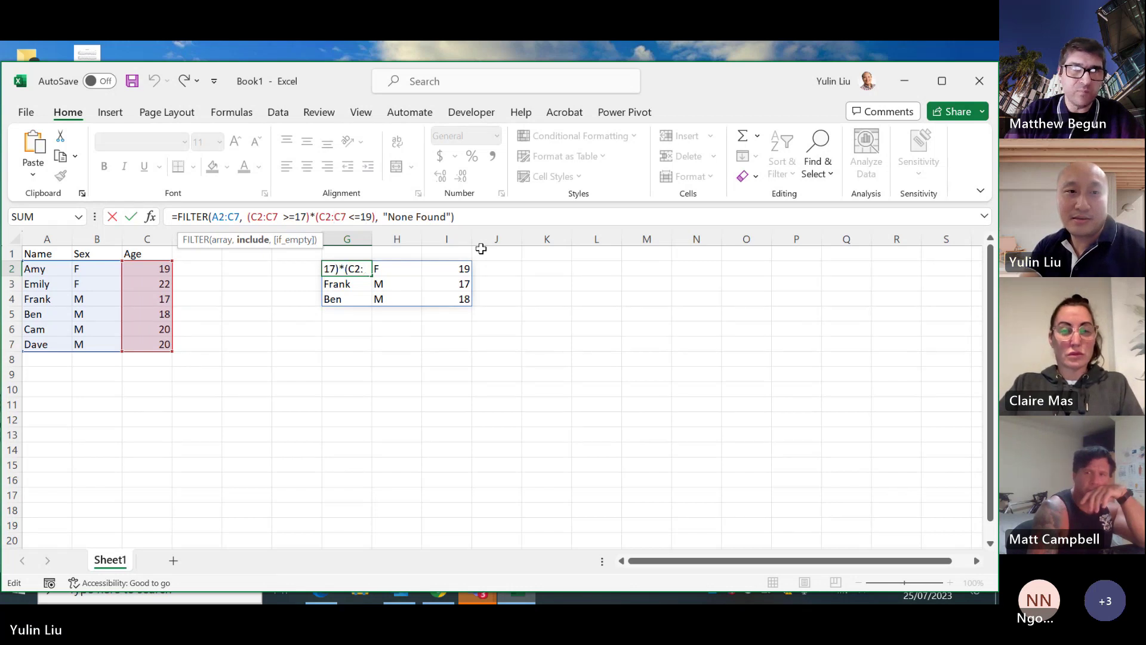
pyautogui.press('BackSpace')
pyautogui.press('BackSpace')
pyautogui.press('BackSpace')
pyautogui.press('BackSpace')
pyautogui.press('BackSpace')
pyautogui.press('BackSpace')
pyautogui.press('BackSpace')
pyautogui.press('BackSpace')
pyautogui.press('BackSpace')
pyautogui.press('BackSpace')
pyautogui.press('BackSpace')
pyautogui.press('BackSpace')
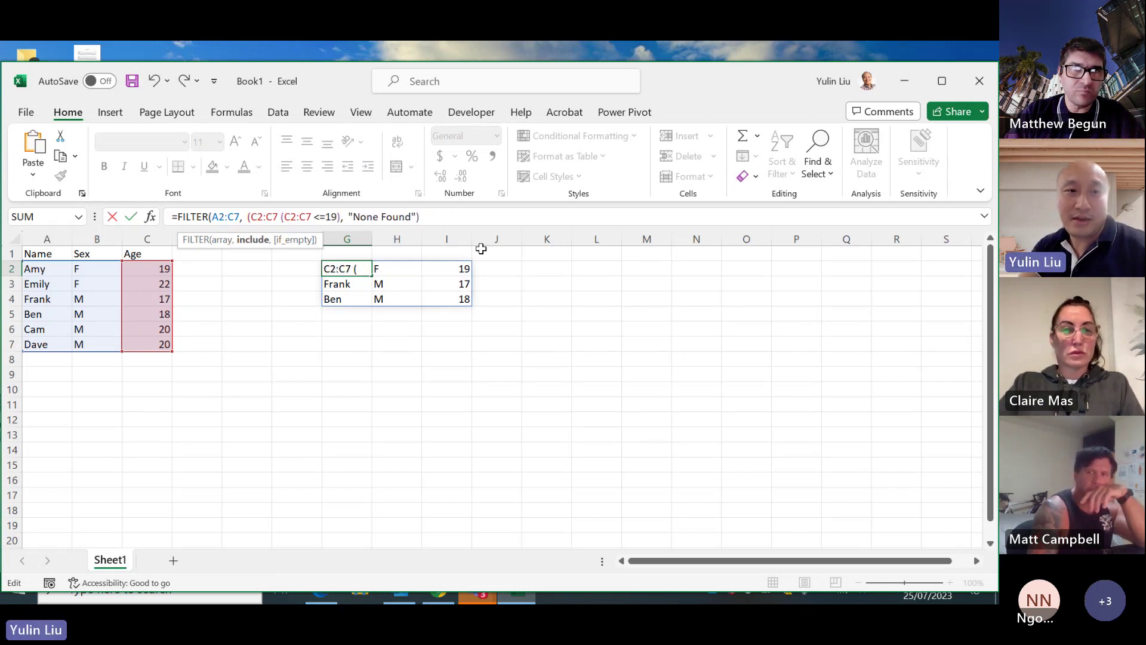
pyautogui.press('BackSpace')
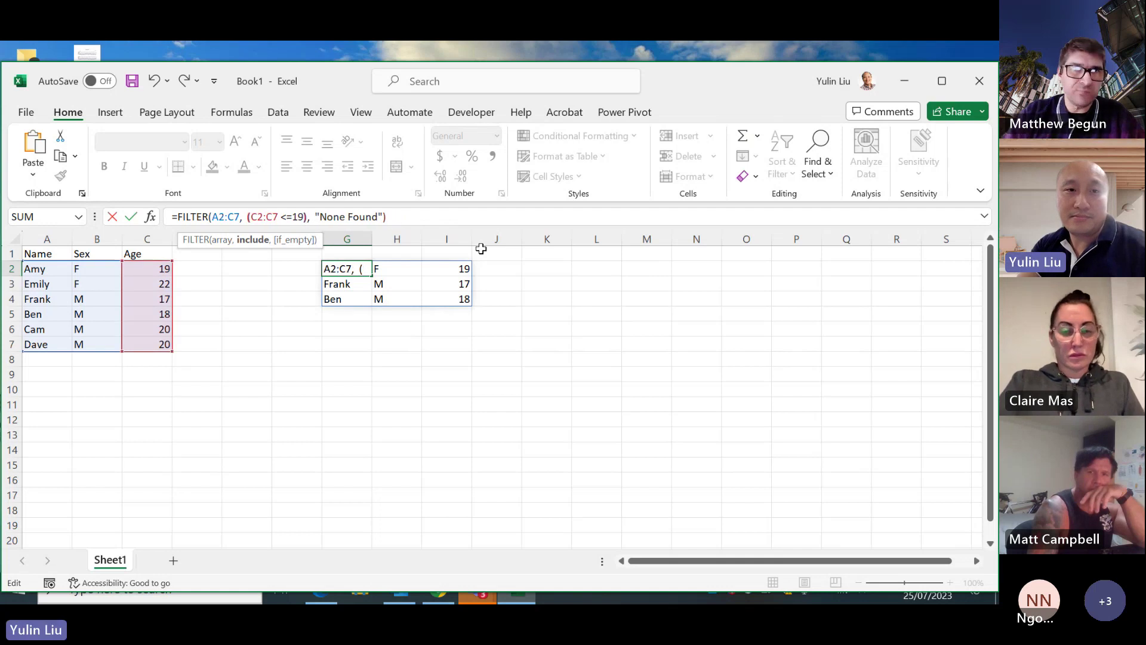
pyautogui.press('Right')
pyautogui.press('Right')
pyautogui.press('Right')
pyautogui.press('Right')
pyautogui.press('Right')
pyautogui.press('Right')
pyautogui.press('Right')
pyautogui.press('Right')
pyautogui.press('Right')
pyautogui.press('Right')
pyautogui.press('Right')
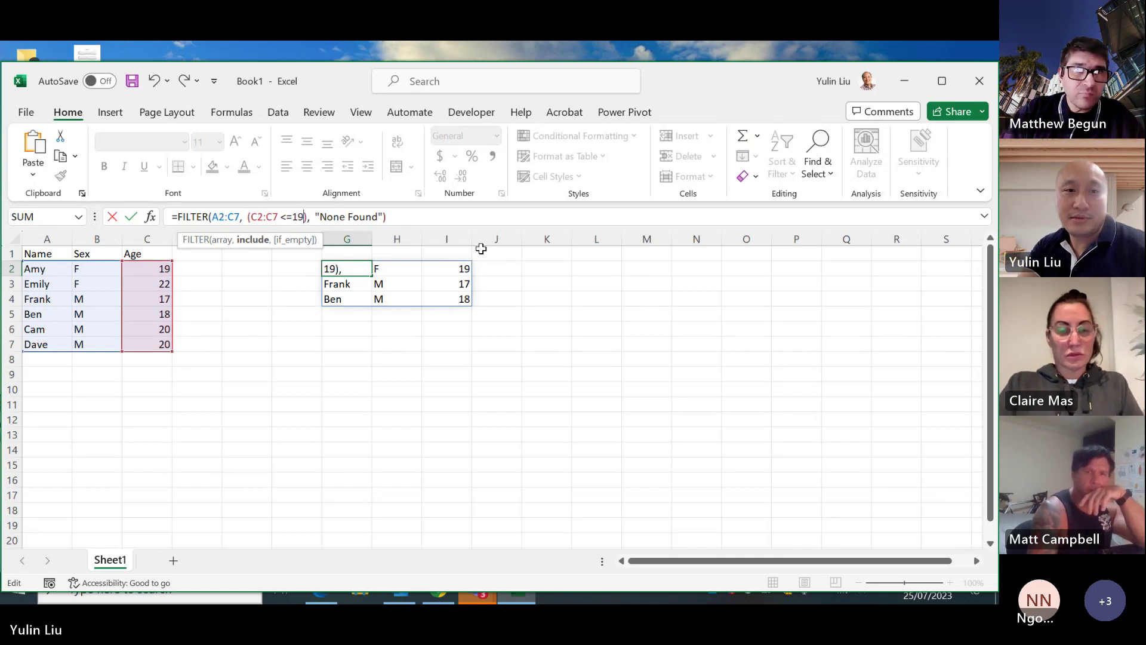
pyautogui.press('BackSpace')
pyautogui.press('BackSpace')
pyautogui.press('BackSpace')
pyautogui.press('BackSpace')
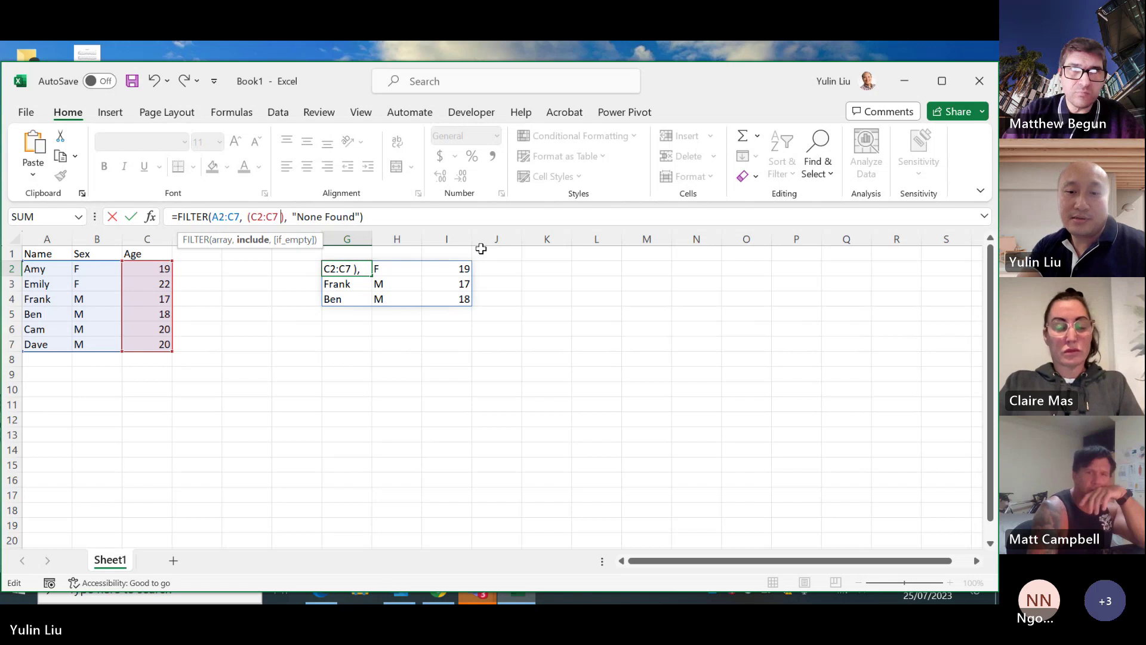
# Step: Build the condition ABS(C2:C7 - 18) <= 1 and commit the FILTER formula
pyautogui.write('- 18')
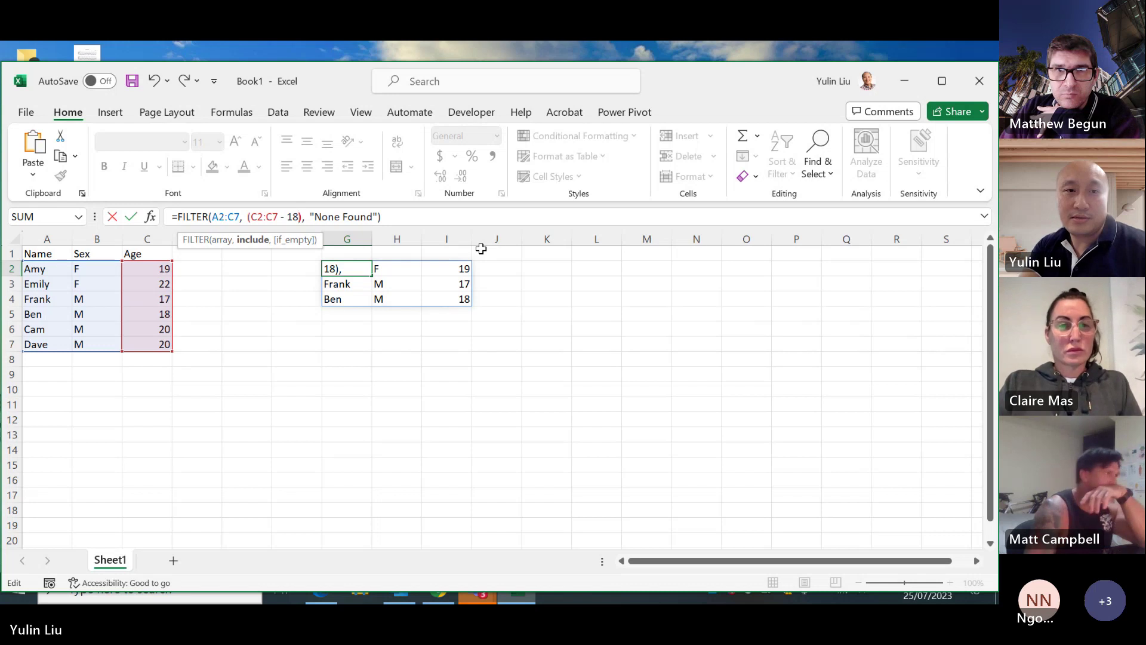
pyautogui.press('Right')
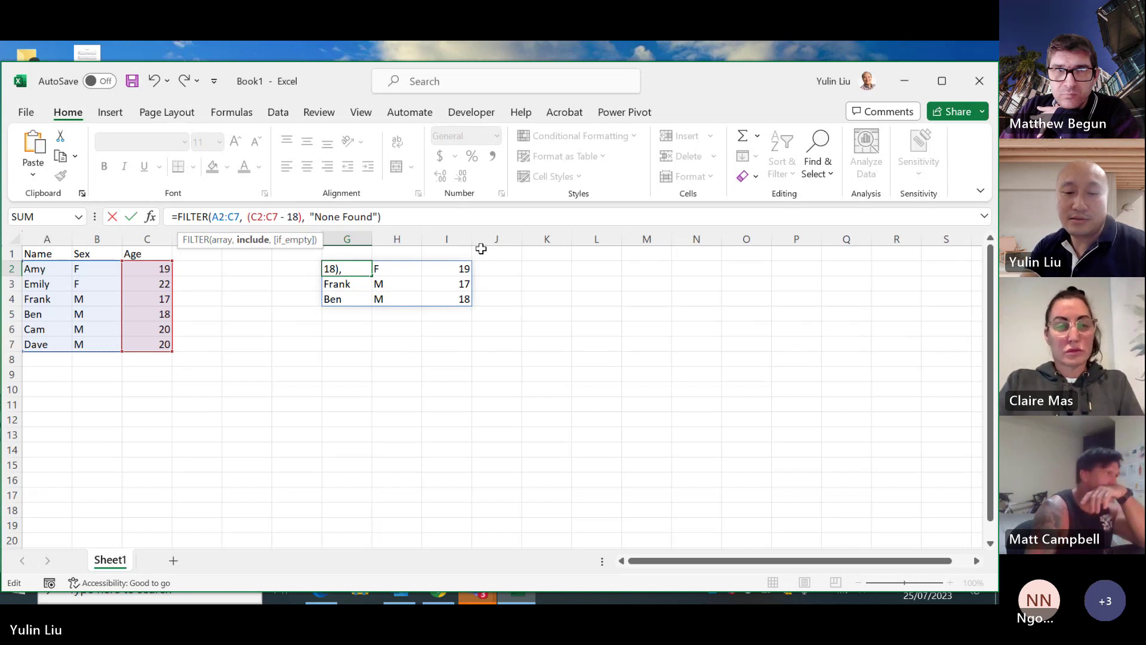
pyautogui.write('<= 1')
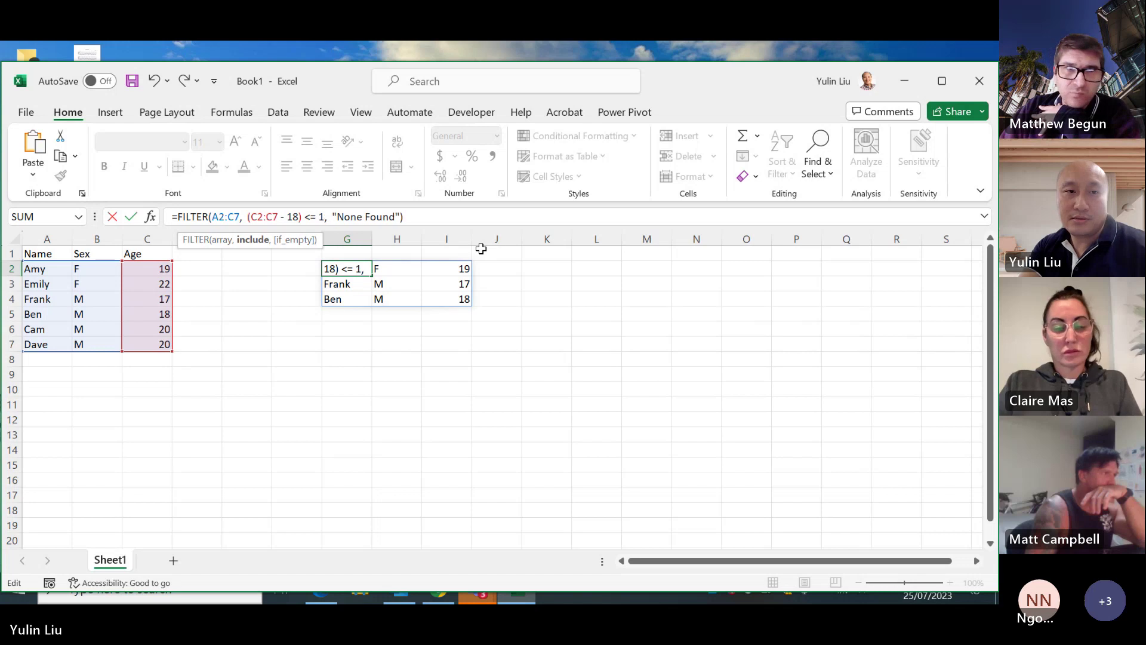
pyautogui.press('Left')
pyautogui.press('Left')
pyautogui.press('Left')
pyautogui.press('Left')
pyautogui.press('Left')
pyautogui.press('Left')
pyautogui.press('Left')
pyautogui.press('Left')
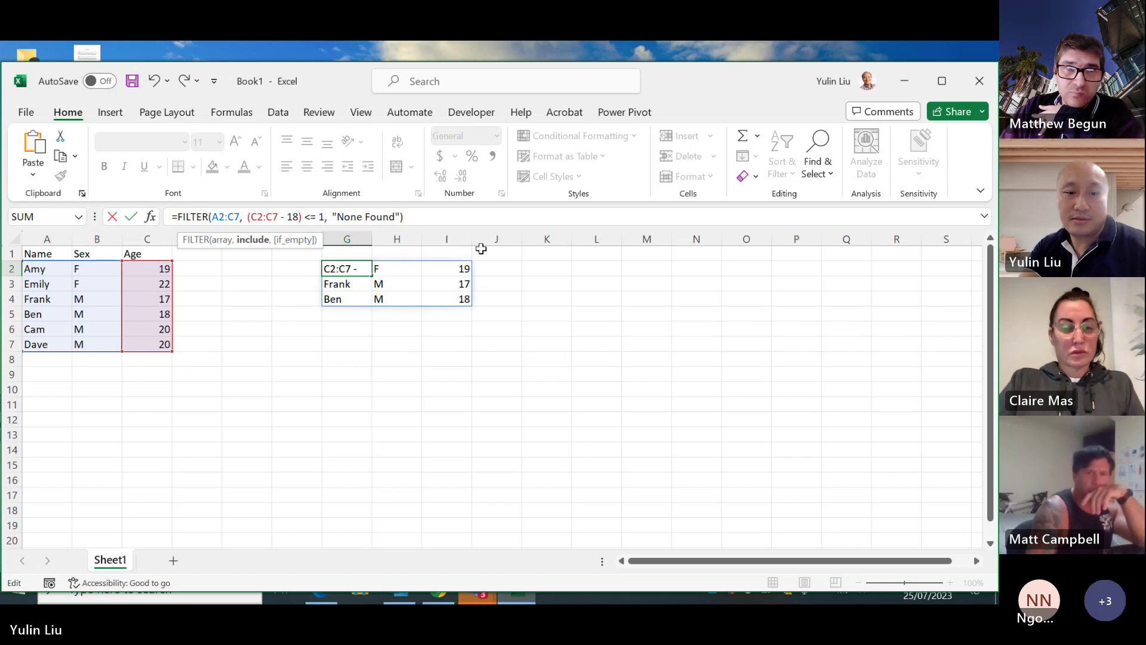
pyautogui.write('ABS')
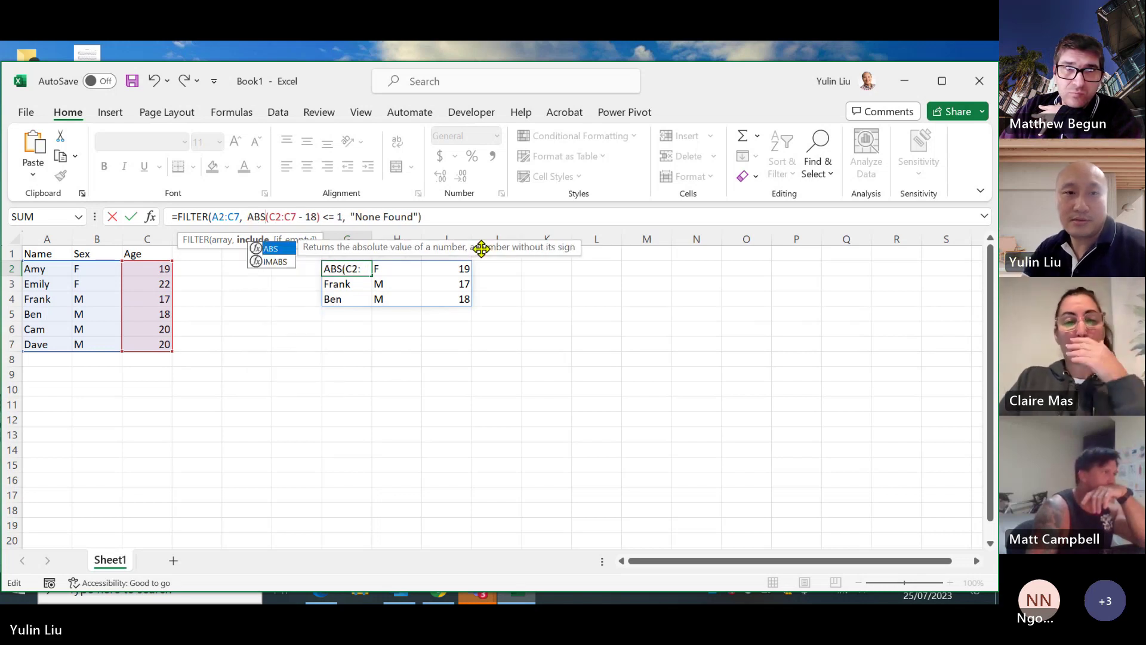
pyautogui.click(346, 217)
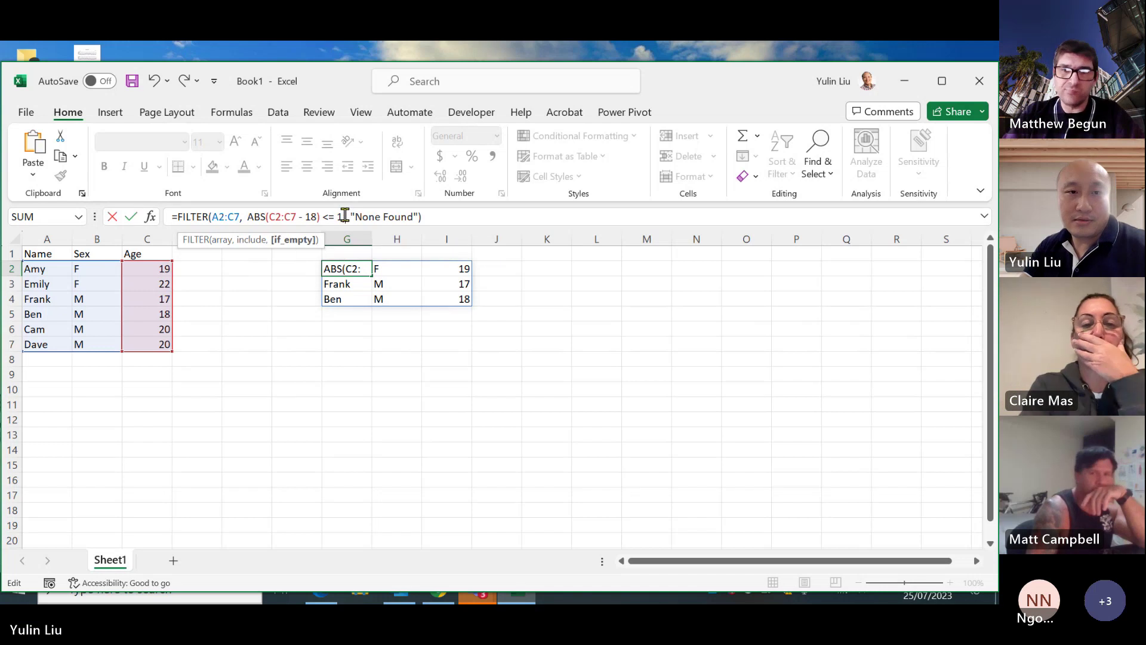
pyautogui.click(448, 218)
pyautogui.press('Return')
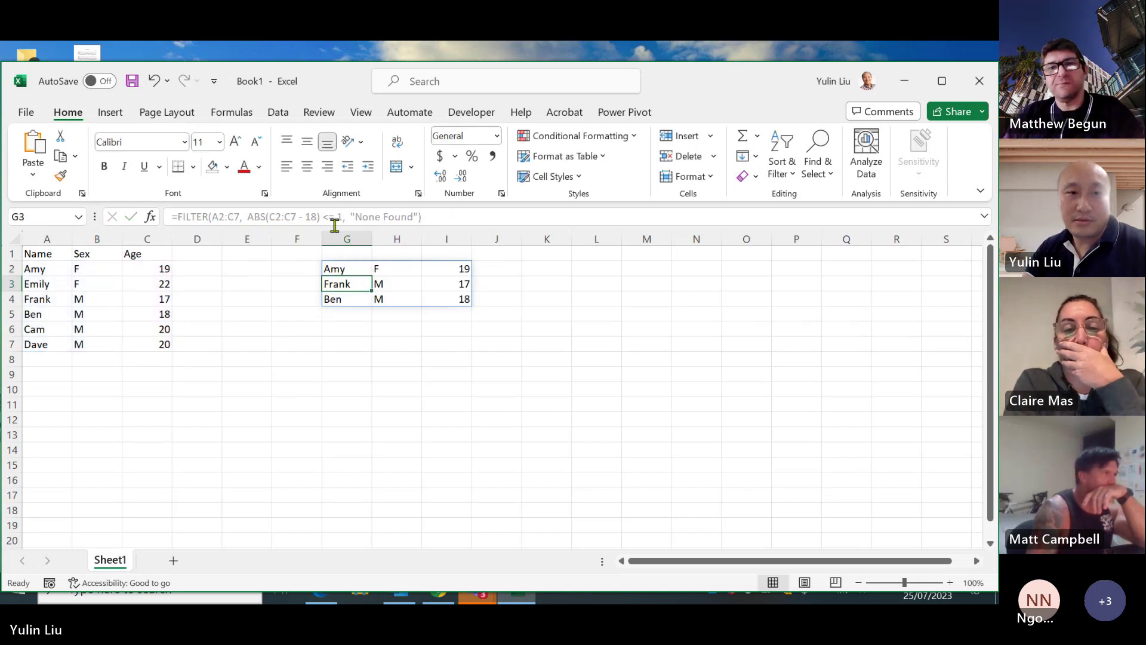
# Step: Preview ABS(C2:C7 - 18) <= 1 in G2, showing TRUE;FALSE;TRUE;TRUE;FALSE;FALSE
pyautogui.click(355, 269)
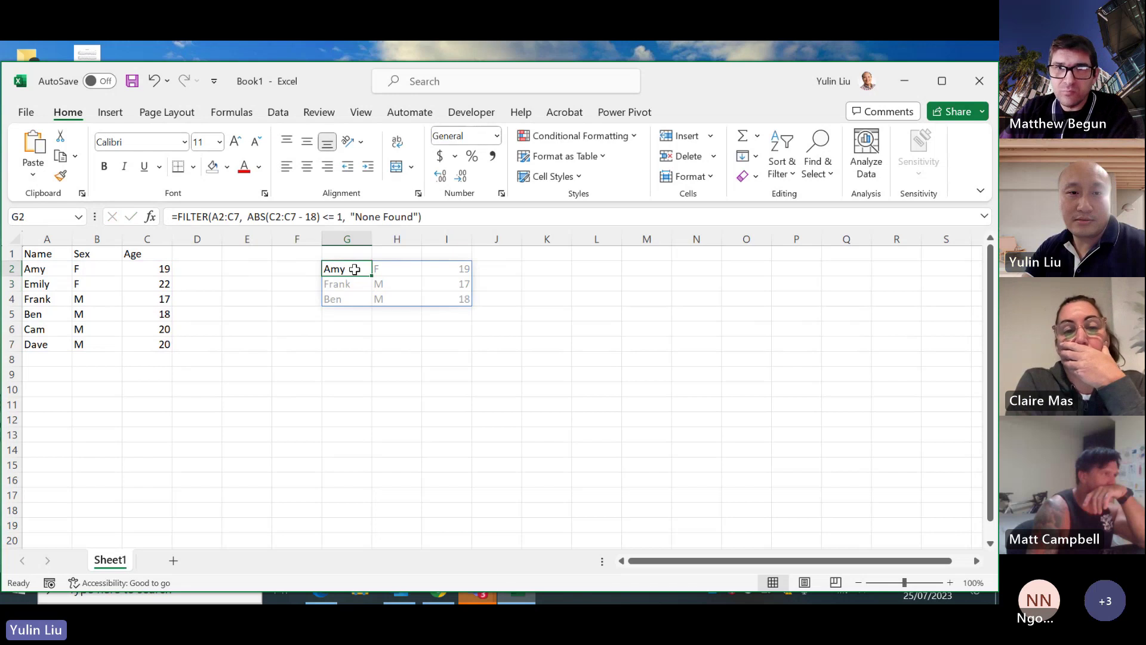
pyautogui.moveTo(344, 216); pyautogui.dragTo(248, 214)
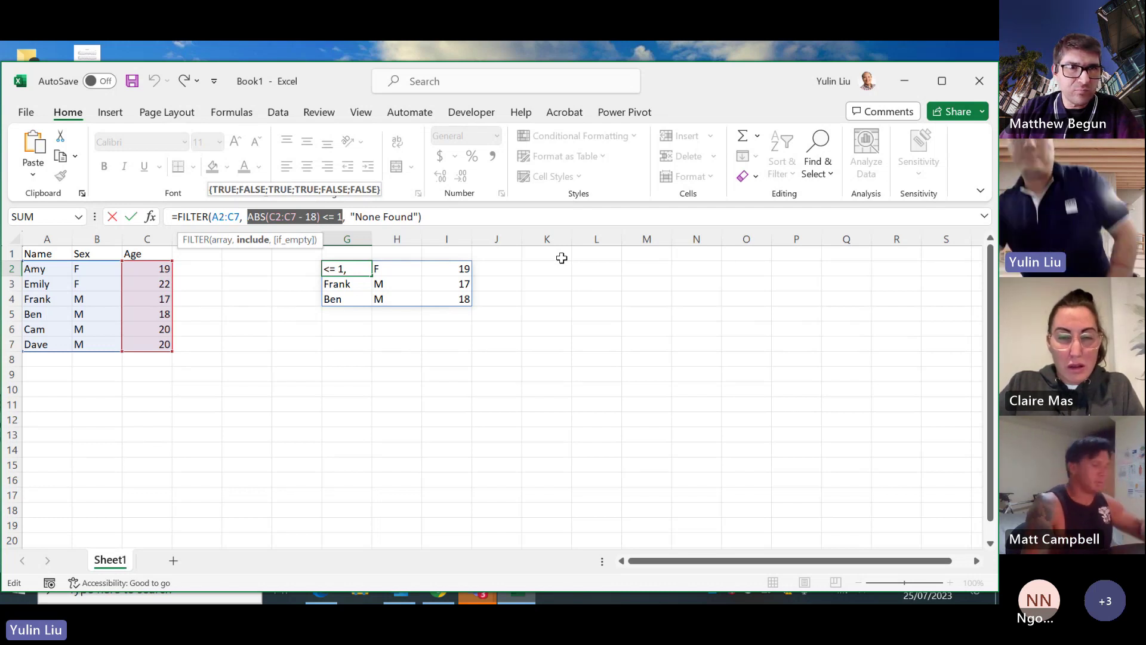
# Step: Change the ABS tolerance in G2 from <= 1 to <= 2, spilling five rows
pyautogui.click(344, 218)
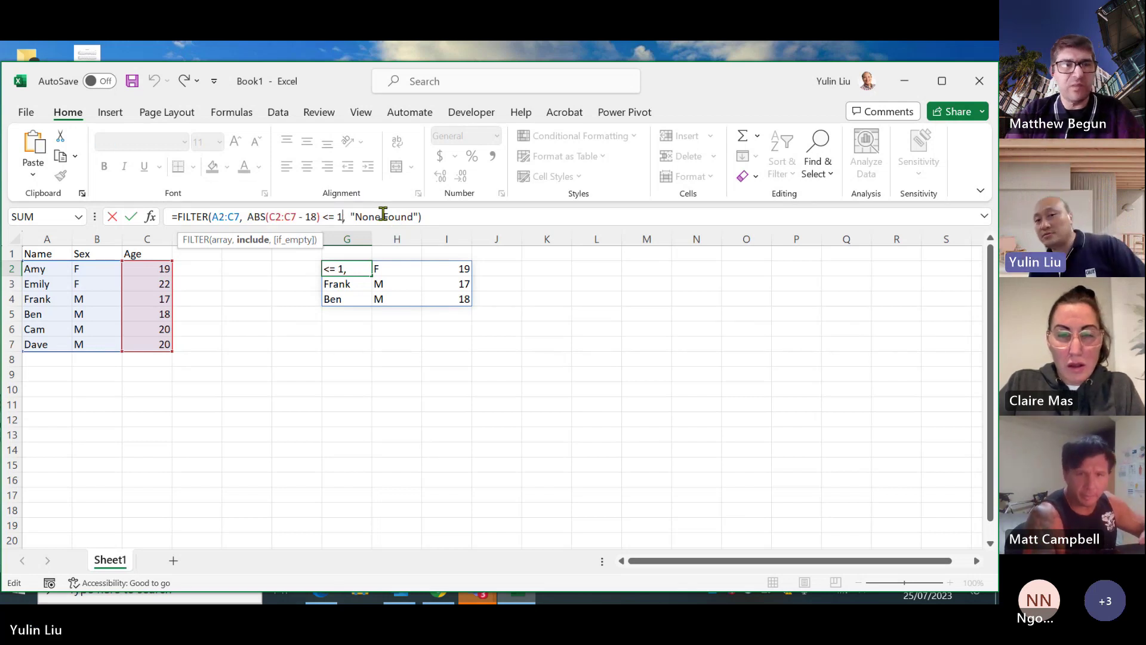
pyautogui.press('BackSpace')
pyautogui.write('2')
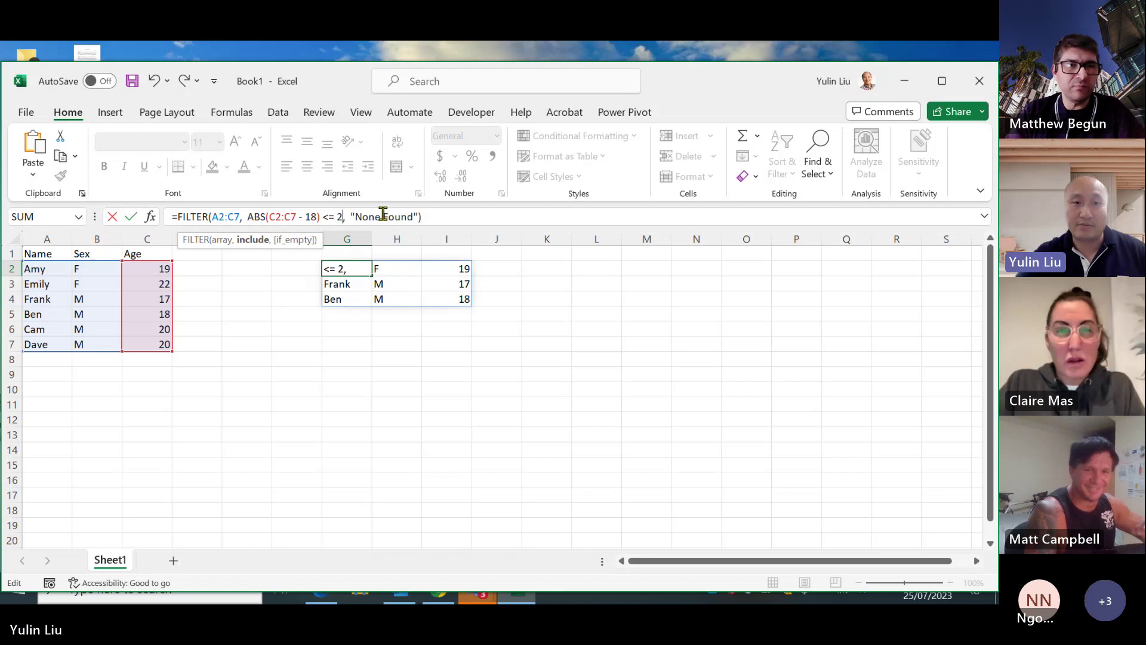
pyautogui.click(425, 217)
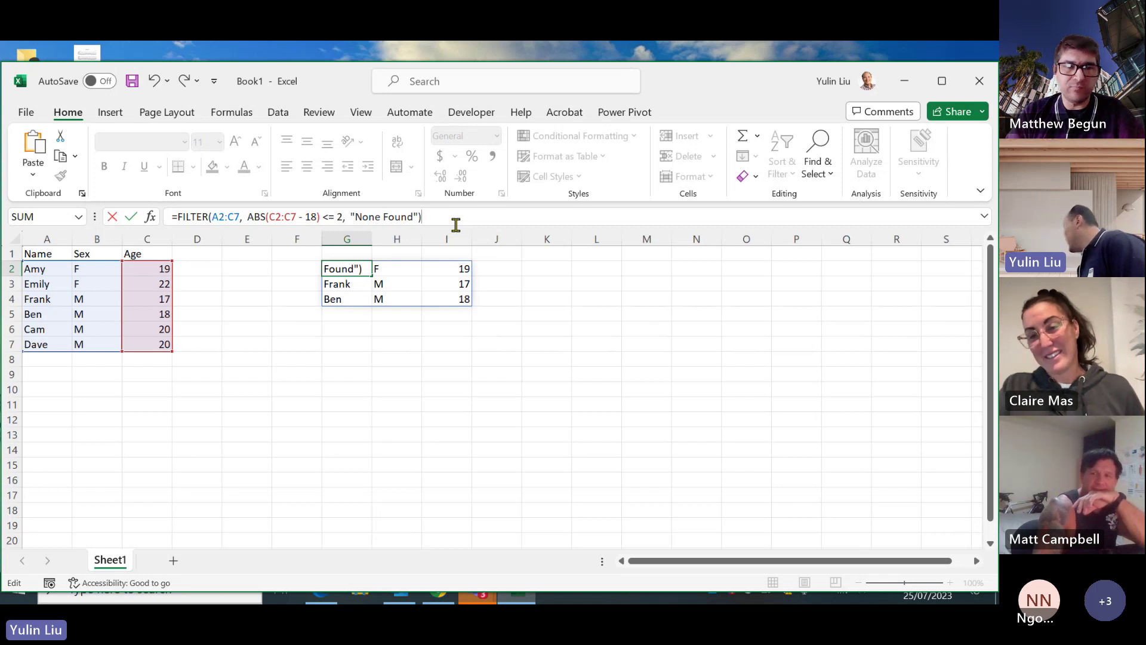
pyautogui.press('Return')
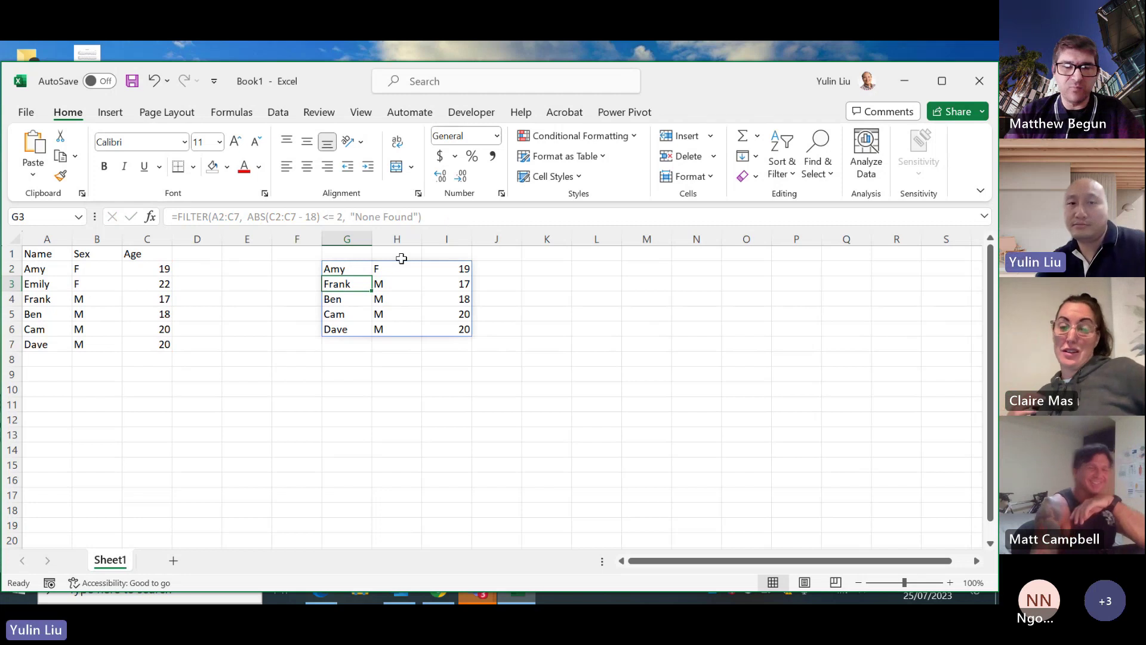
pyautogui.press('BackSpace')
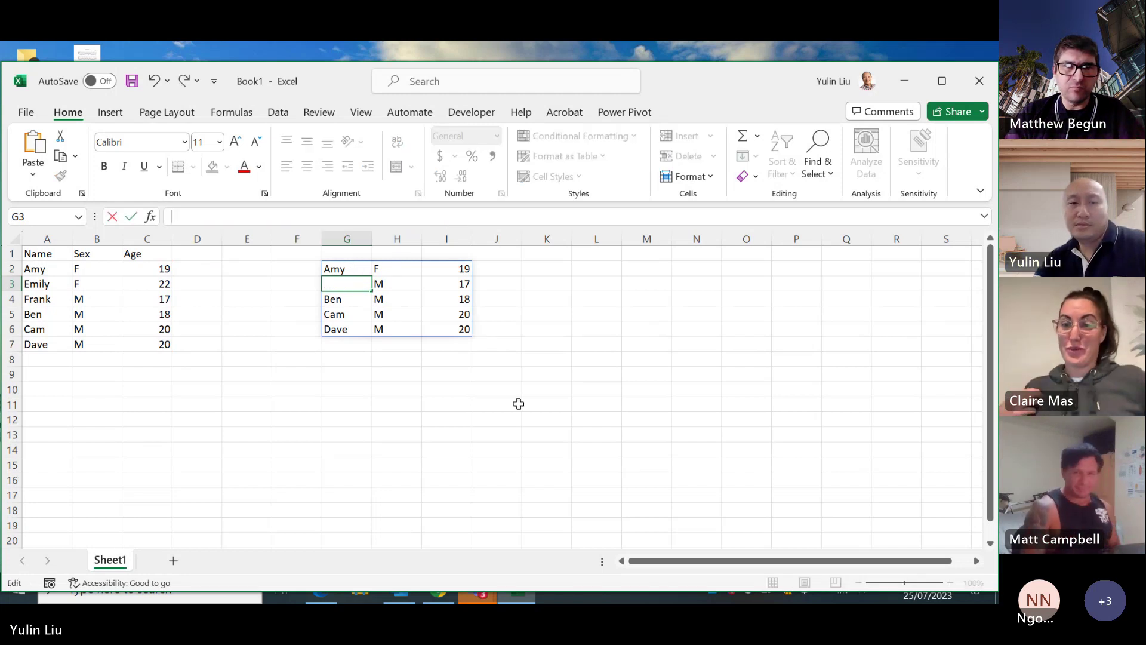
pyautogui.press('Escape')
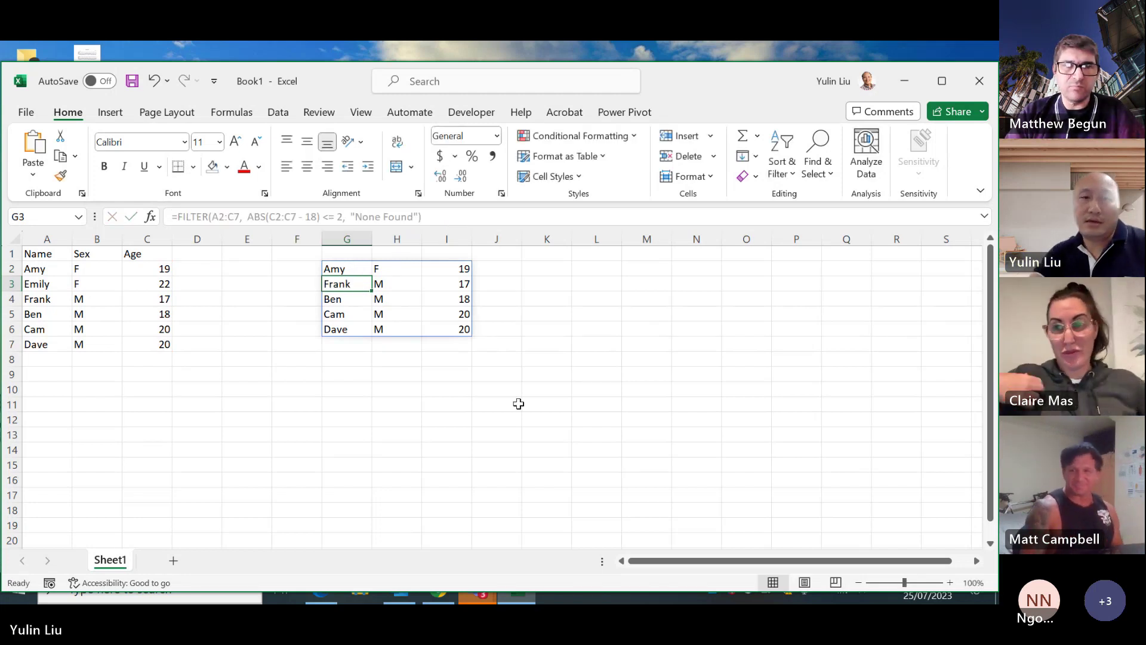
pyautogui.click(357, 267)
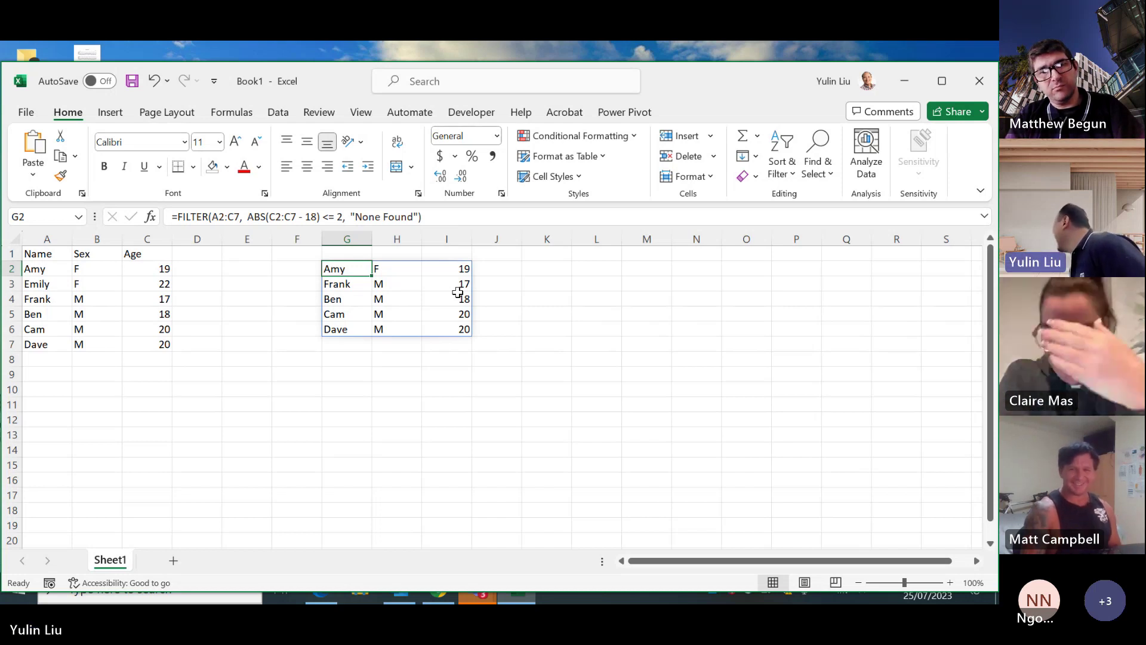
pyautogui.click(314, 358)
pyautogui.click(342, 273)
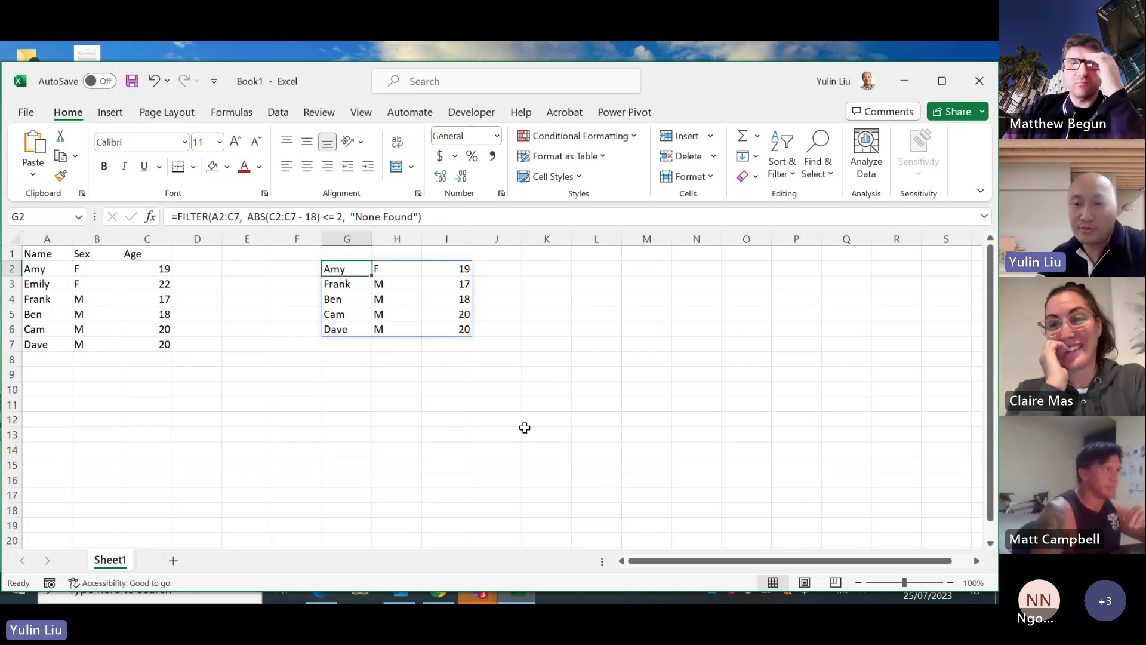
pyautogui.press('Down')
pyautogui.click(42, 359)
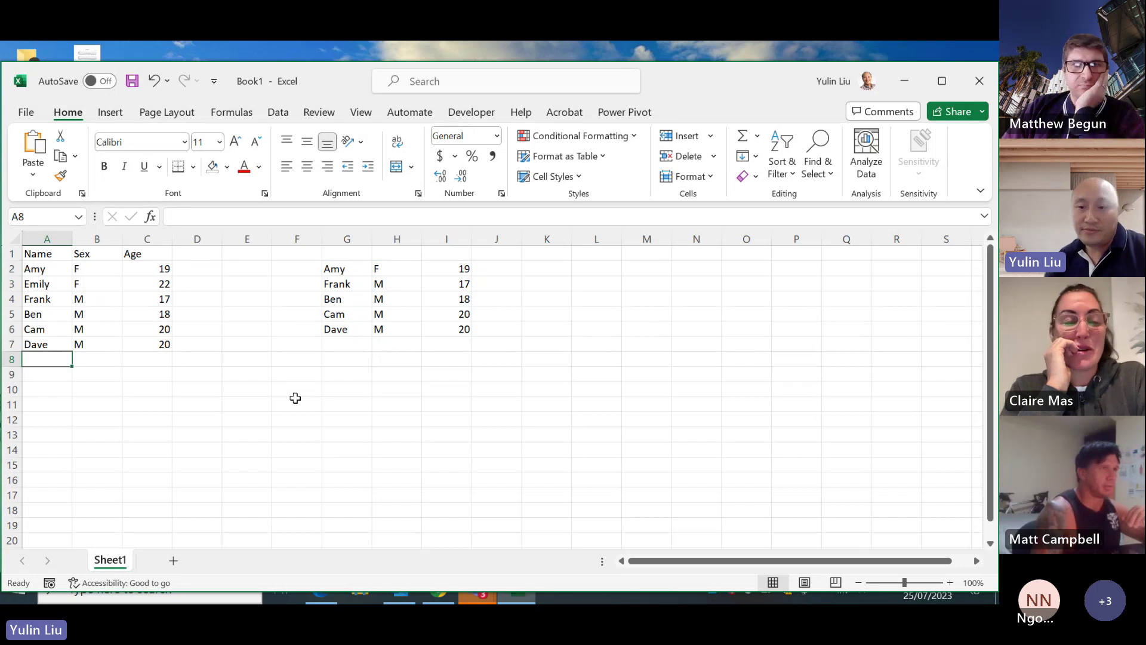
# Step: Enter Gini, F, 18 in row 8
pyautogui.write('G')
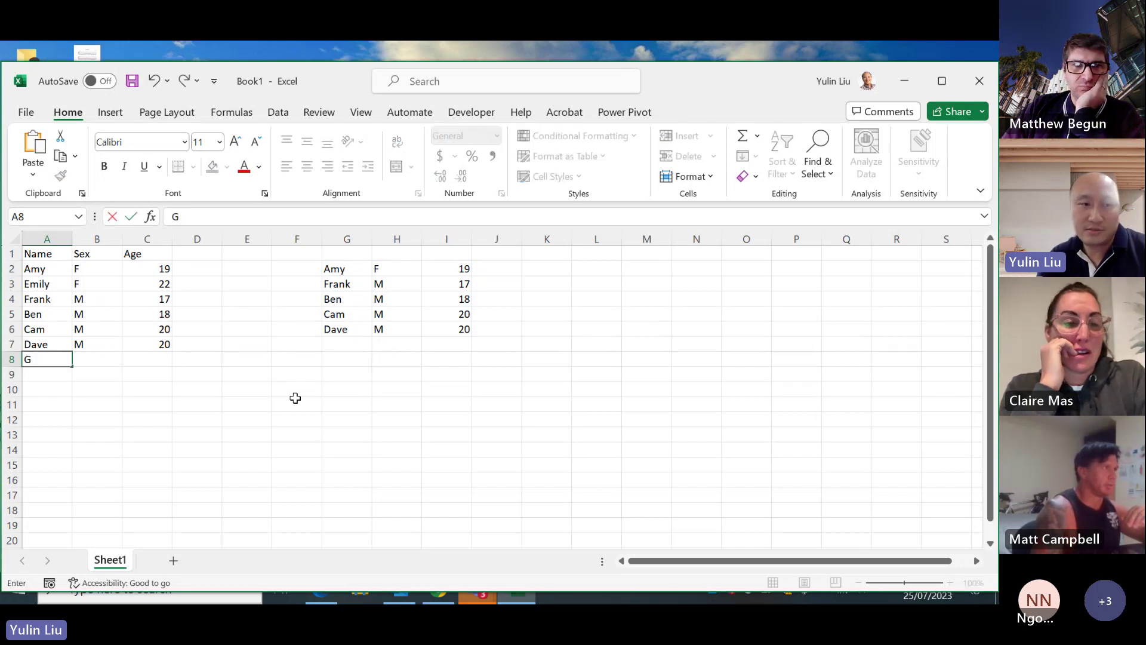
pyautogui.write('ini')
pyautogui.press('Tab')
pyautogui.write('F')
pyautogui.press('Tab')
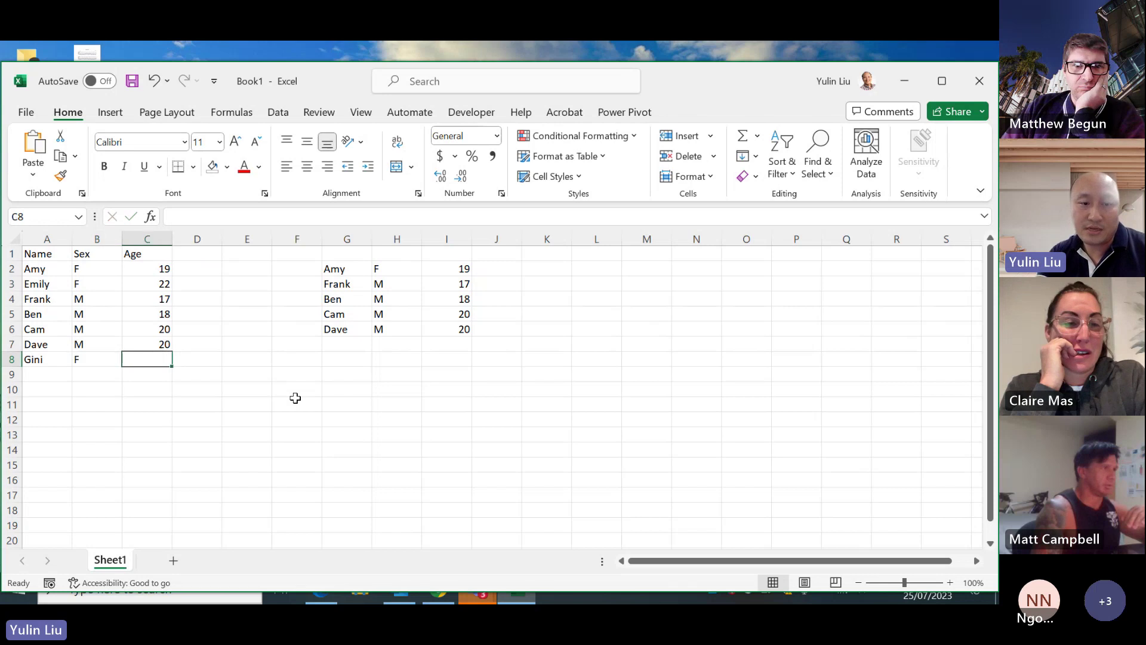
pyautogui.write('18')
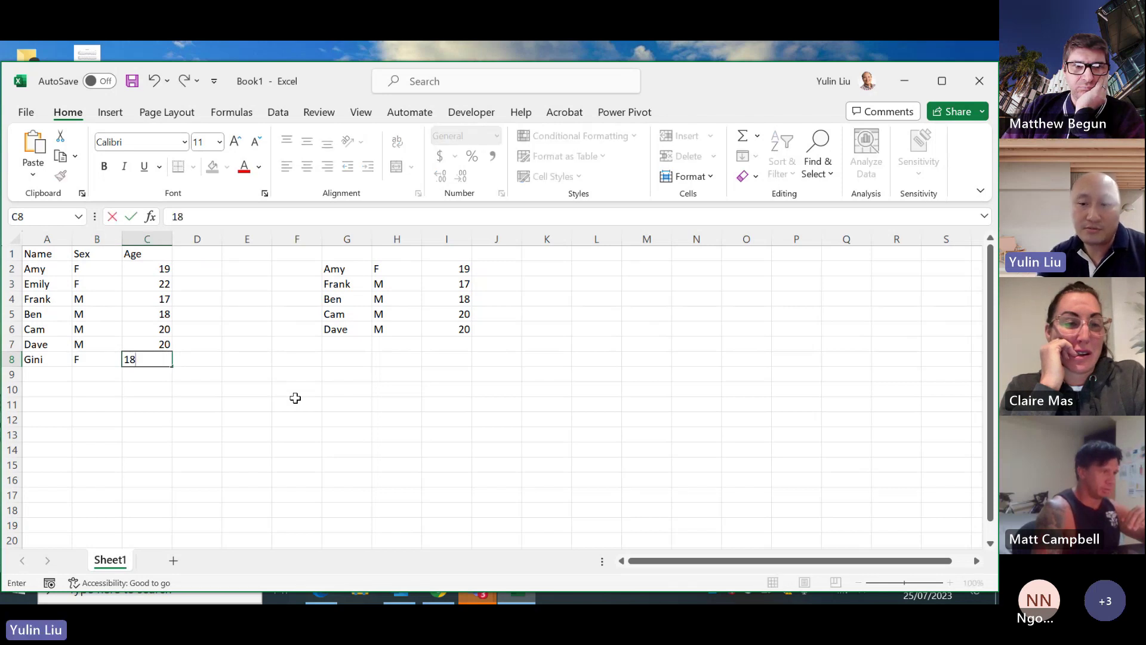
pyautogui.press('Return')
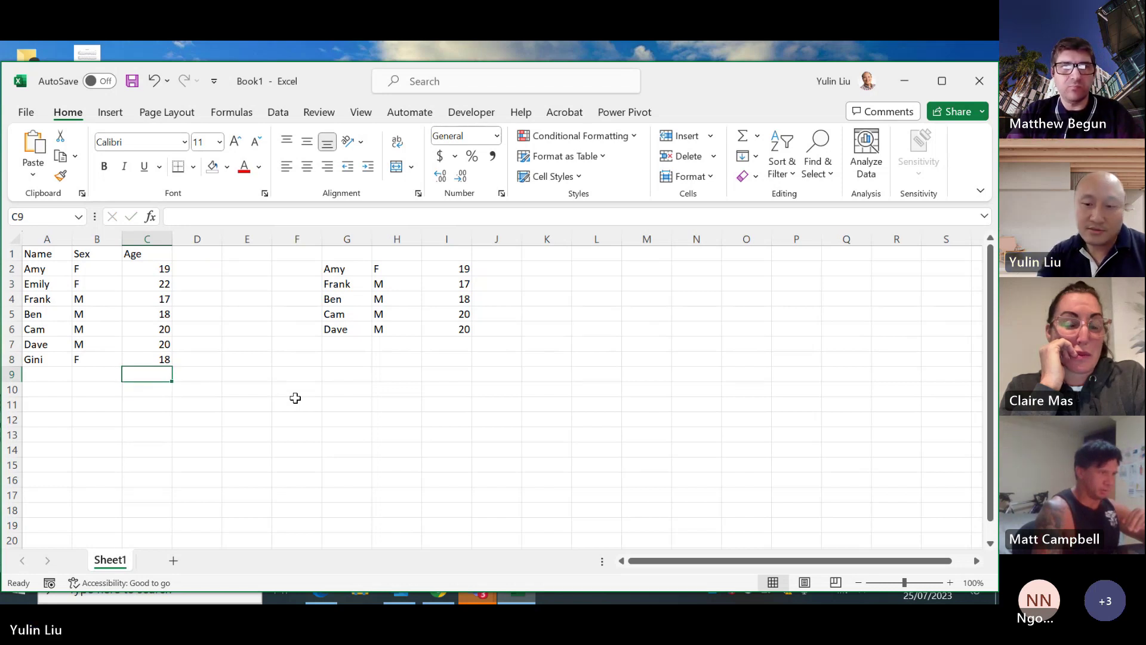
# Step: Enter Helen, F, 21 in row 9
pyautogui.press('Left')
pyautogui.press('Left')
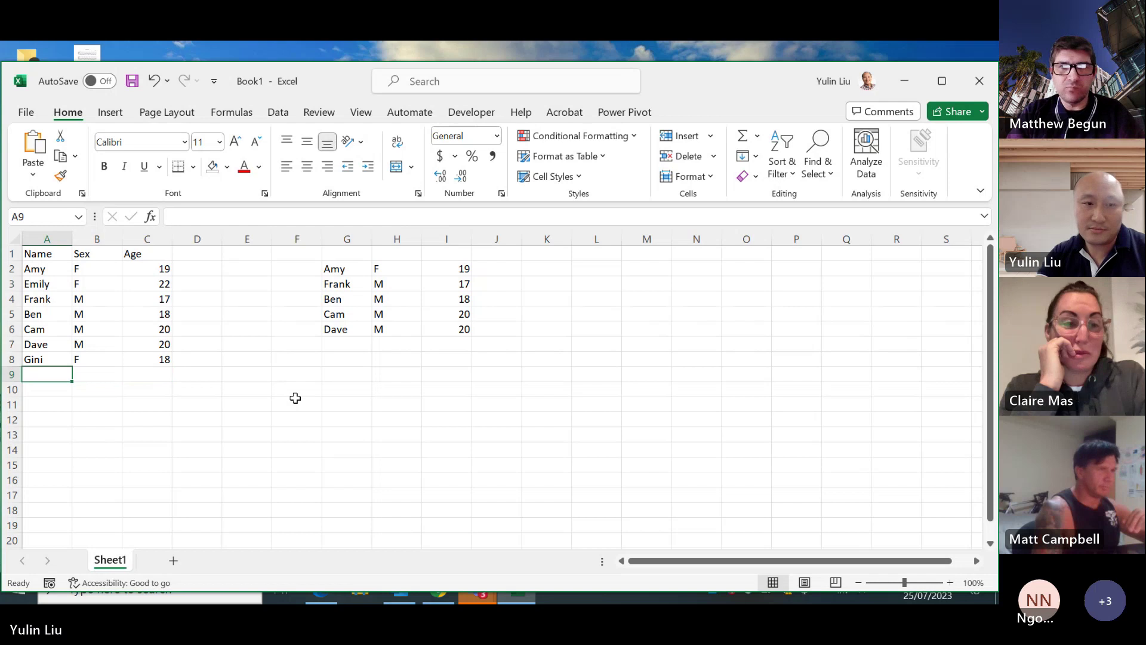
pyautogui.write('Helen')
pyautogui.press('Tab')
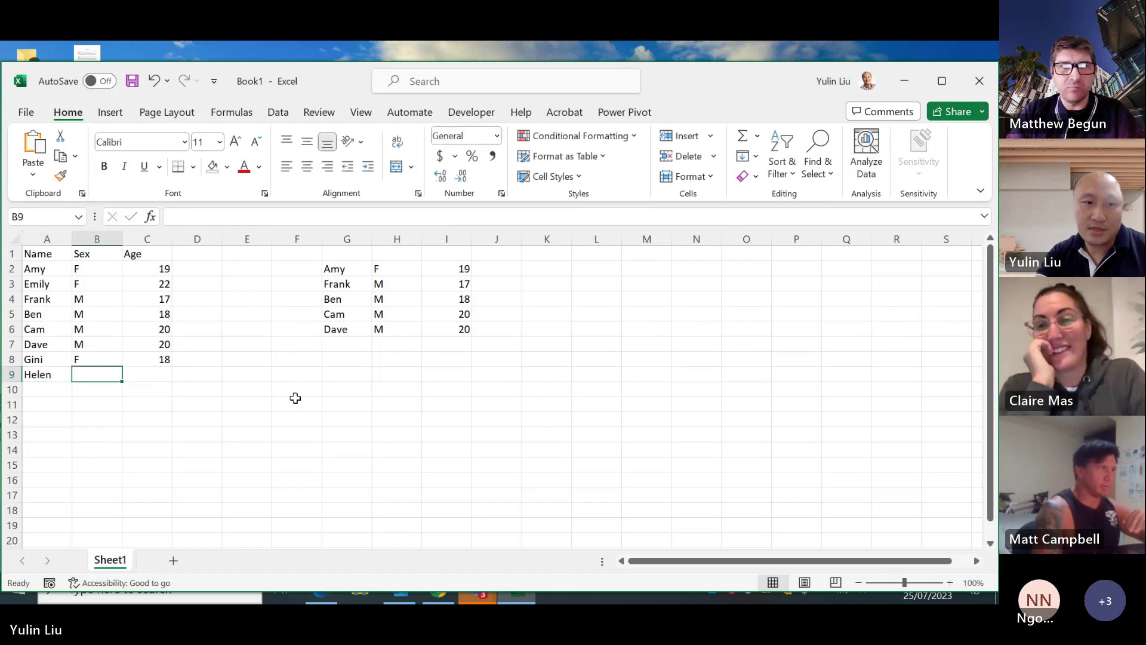
pyautogui.write('F')
pyautogui.press('Tab')
pyautogui.write('20')
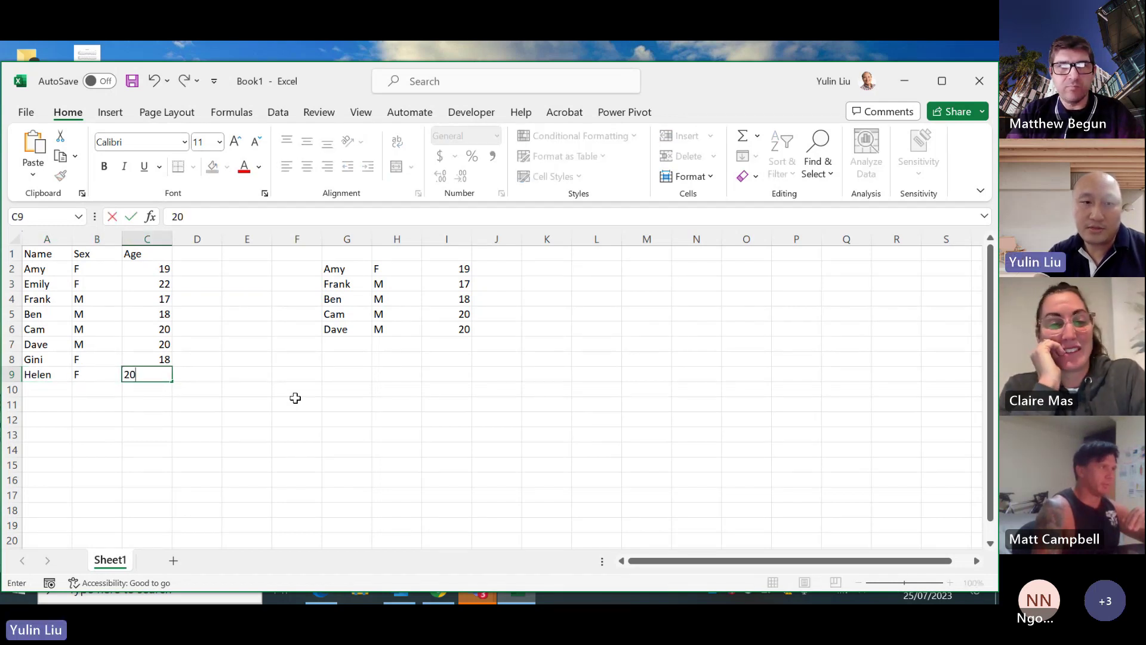
pyautogui.press('BackSpace')
pyautogui.write('1')
pyautogui.press('Down')
# Step: Enter Ian, M, 19 in row 10
pyautogui.press('Left')
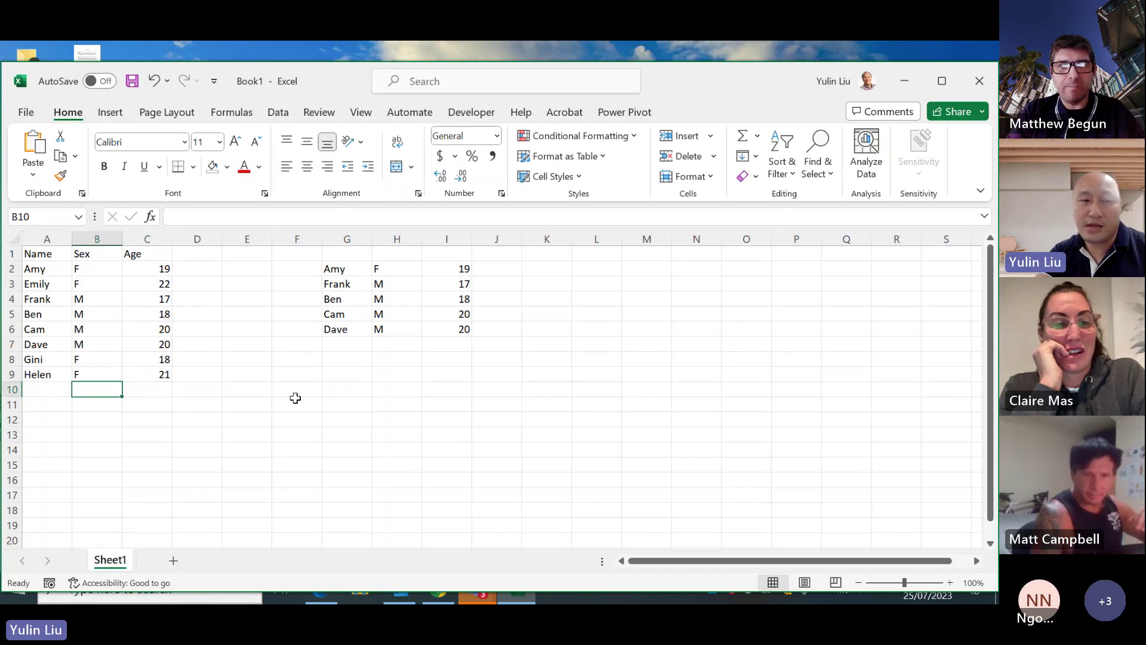
pyautogui.press('Left')
pyautogui.write('Ian')
pyautogui.press('Tab')
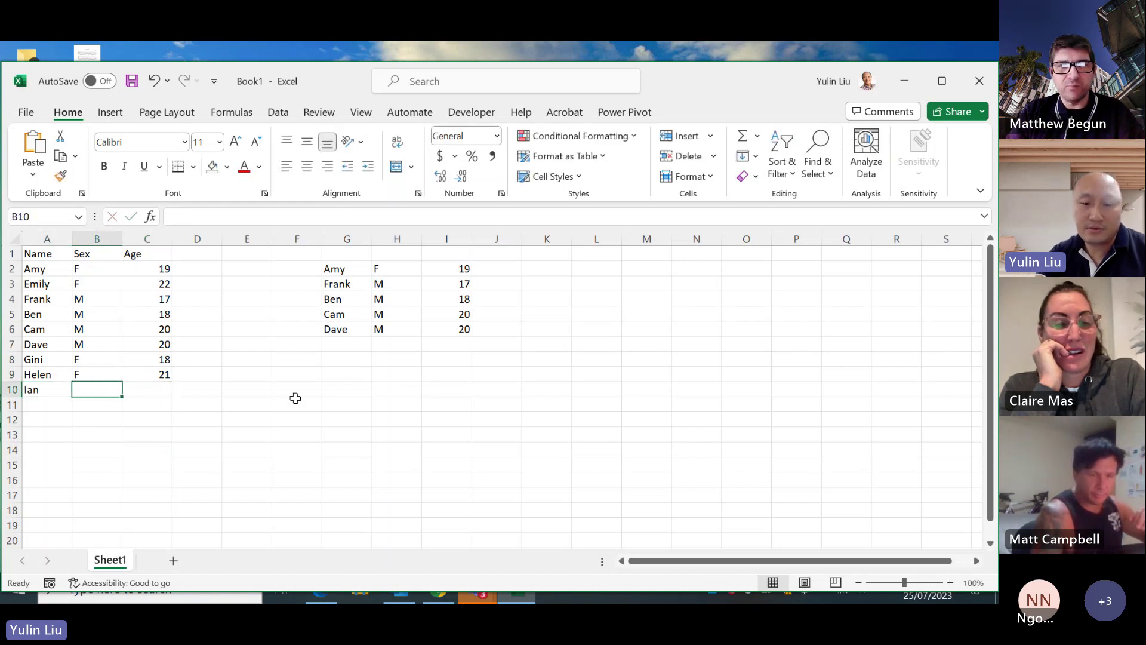
pyautogui.write('M')
pyautogui.press('Tab')
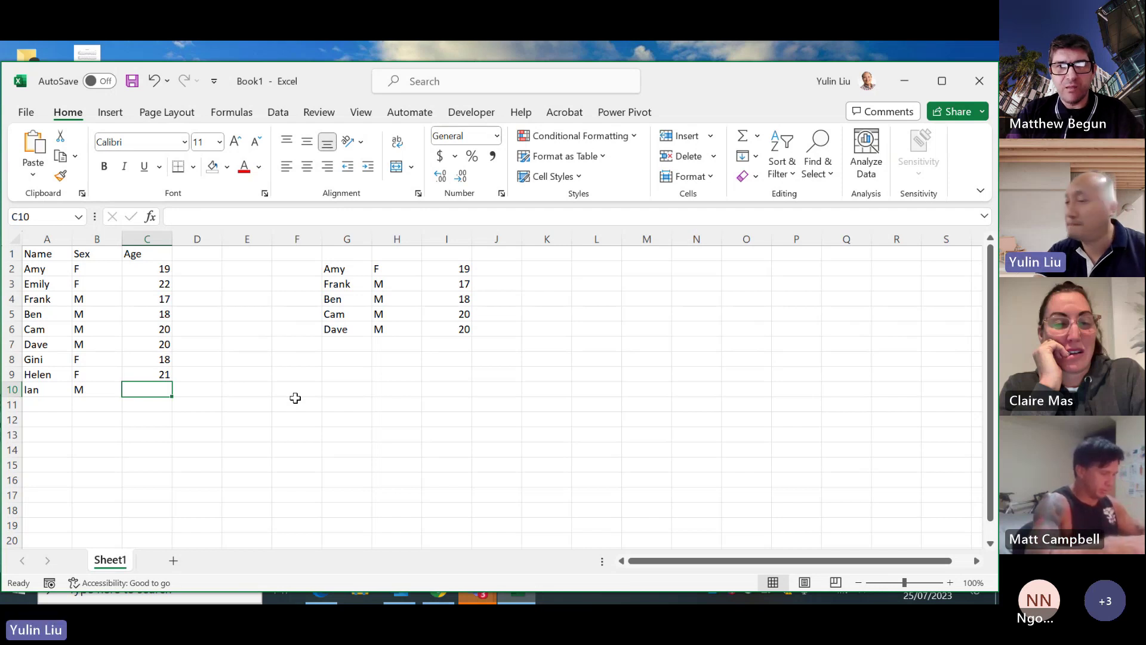
pyautogui.write('19')
pyautogui.press('Return')
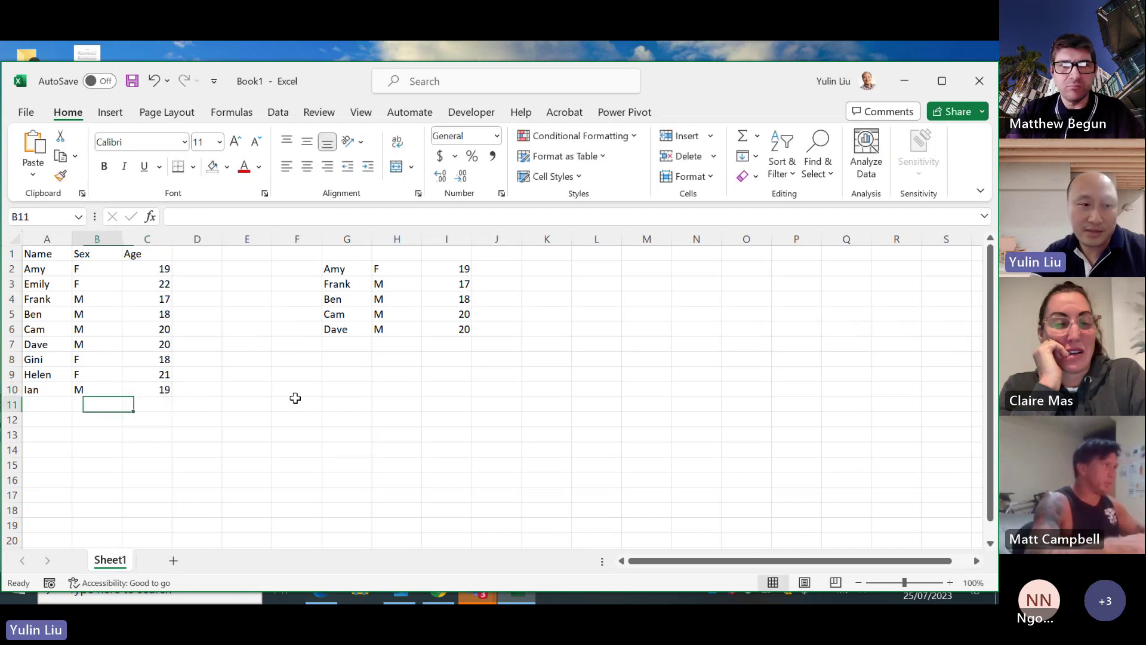
# Step: Enter Jay, M, 22 in row 11
pyautogui.press('Left')
pyautogui.press('Left')
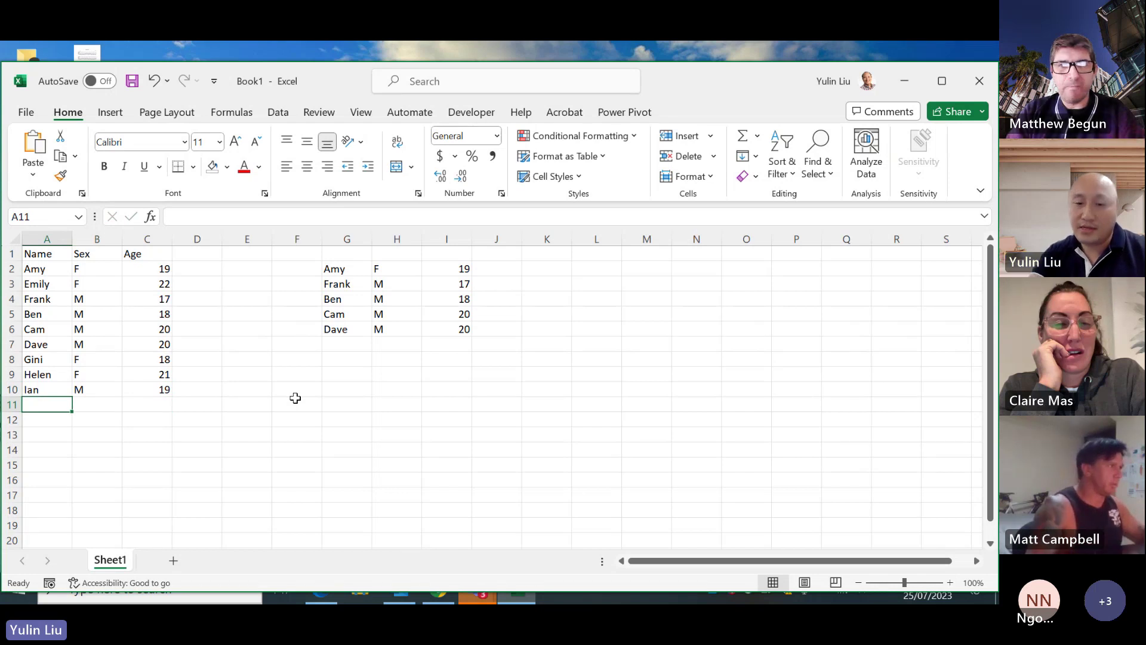
pyautogui.write('Jay')
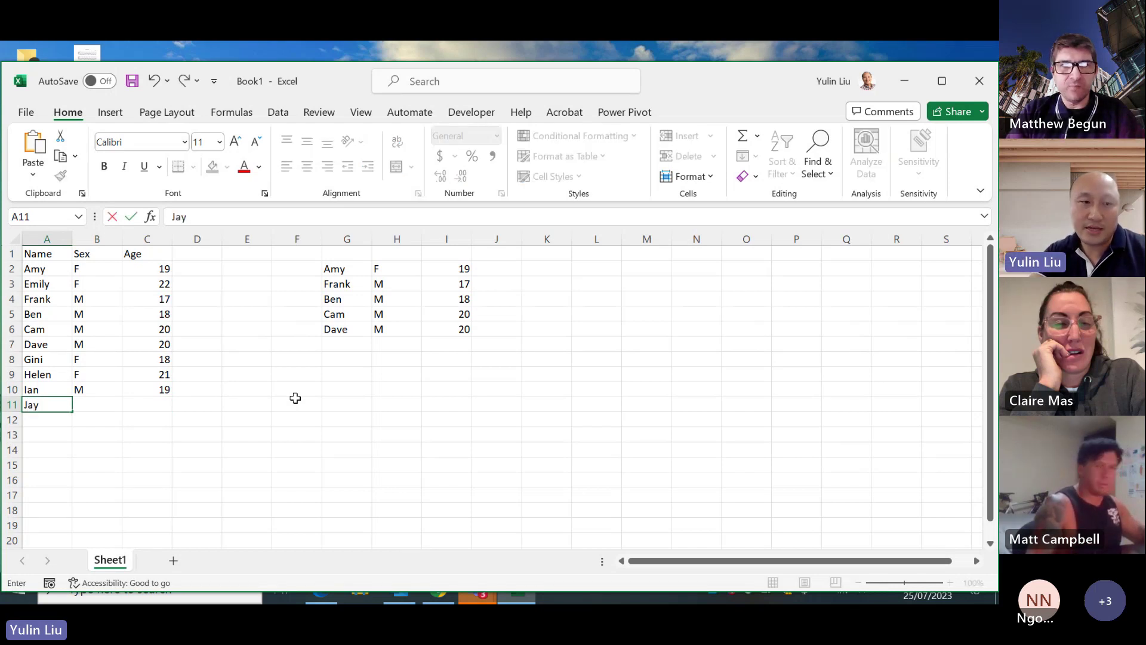
pyautogui.press('Tab')
pyautogui.write('M')
pyautogui.press('Tab')
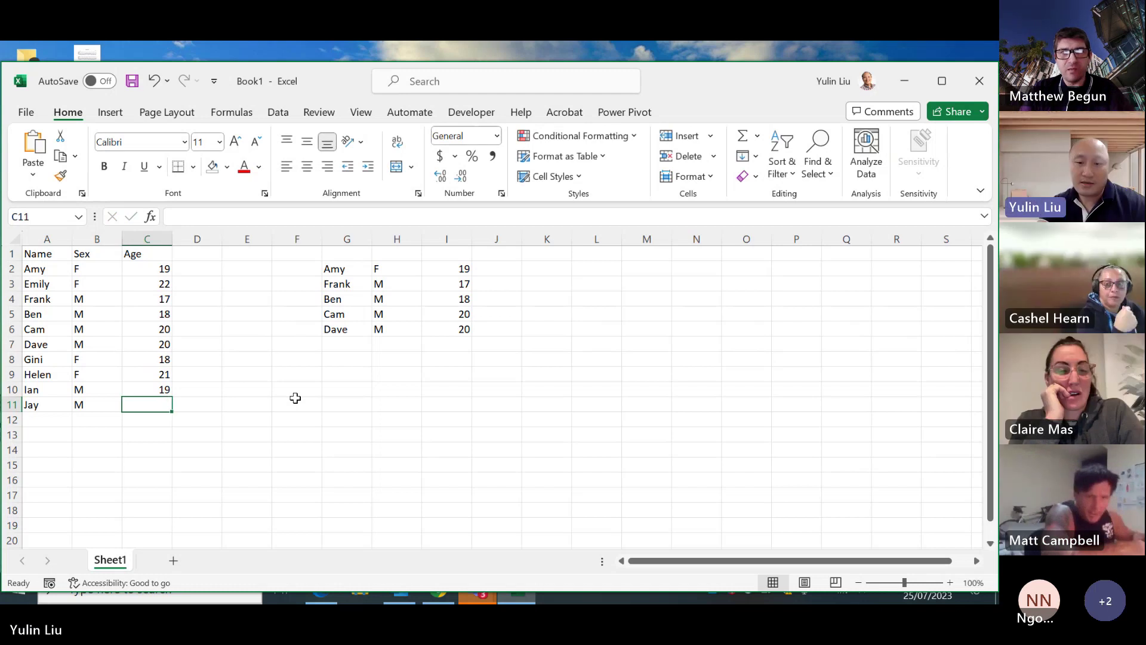
pyautogui.write('22')
pyautogui.press('Down')
pyautogui.click(406, 393)
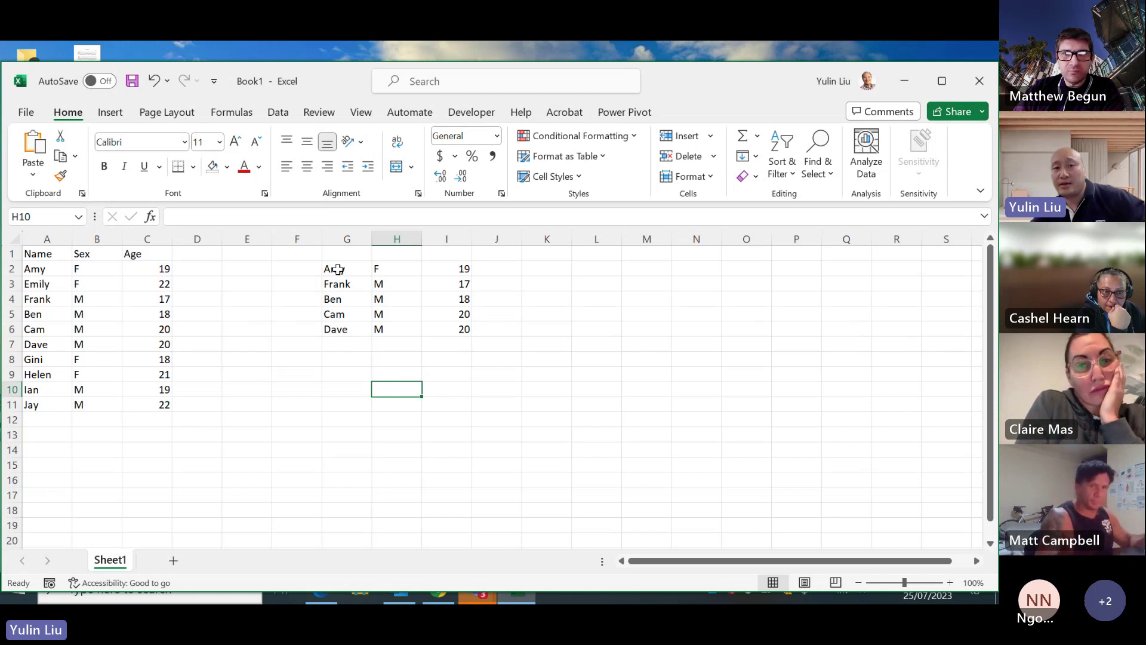
# Step: Change G2's FILTER ranges A2:C7 and C2:C7 to A2:C11 and C2:C11
pyautogui.click(338, 270)
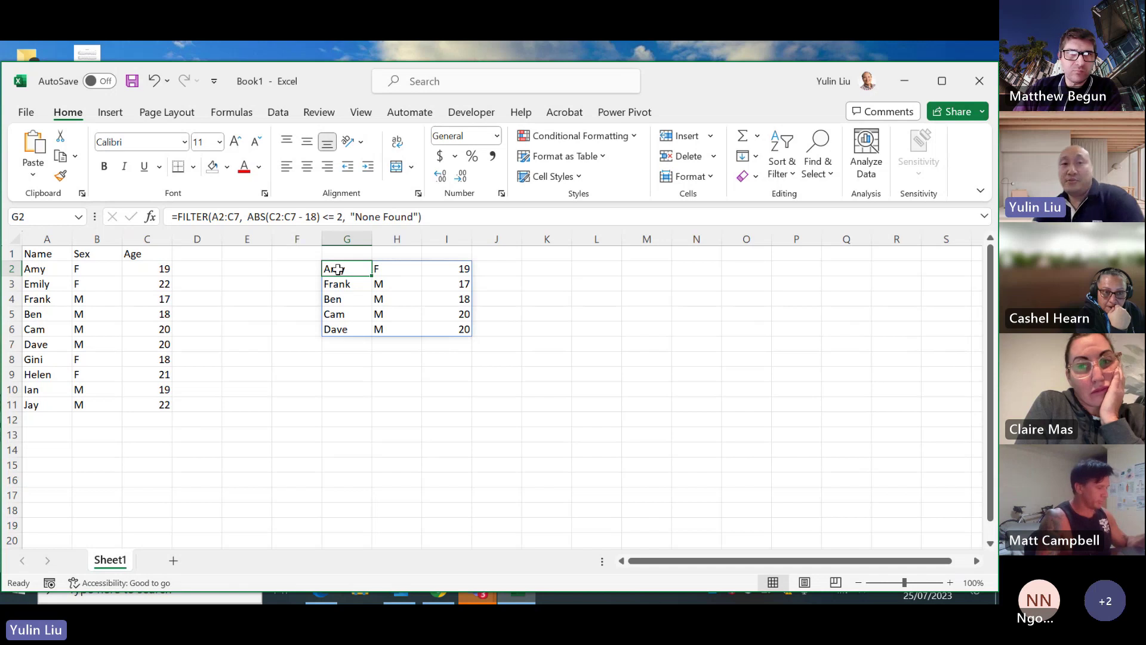
pyautogui.doubleClick(338, 270)
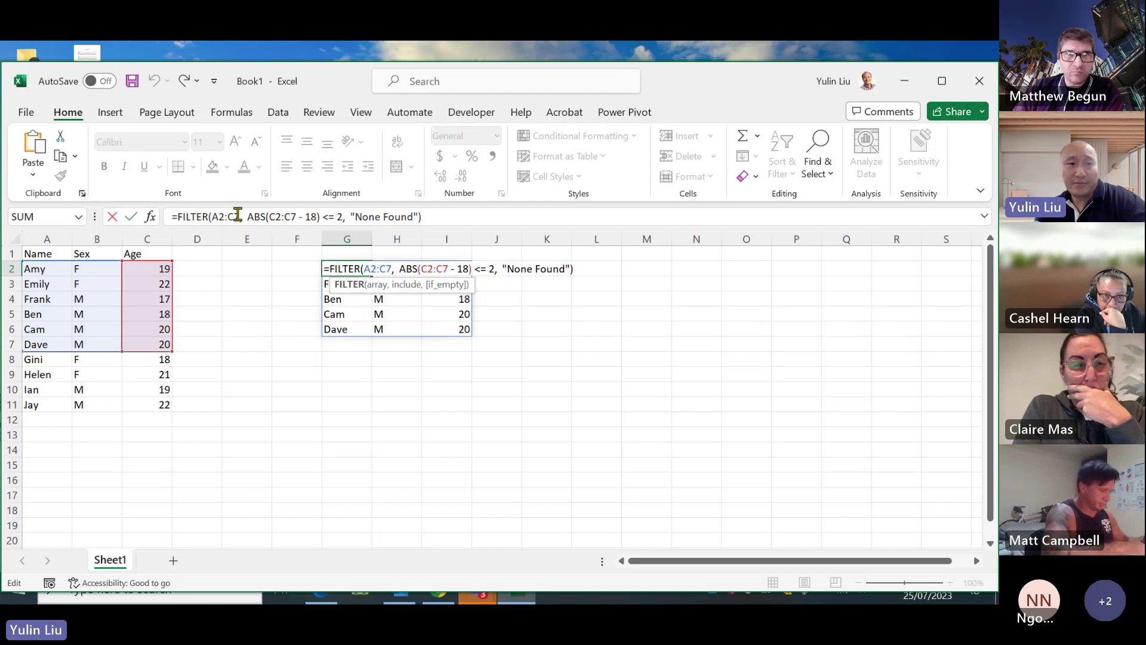
pyautogui.press('End')
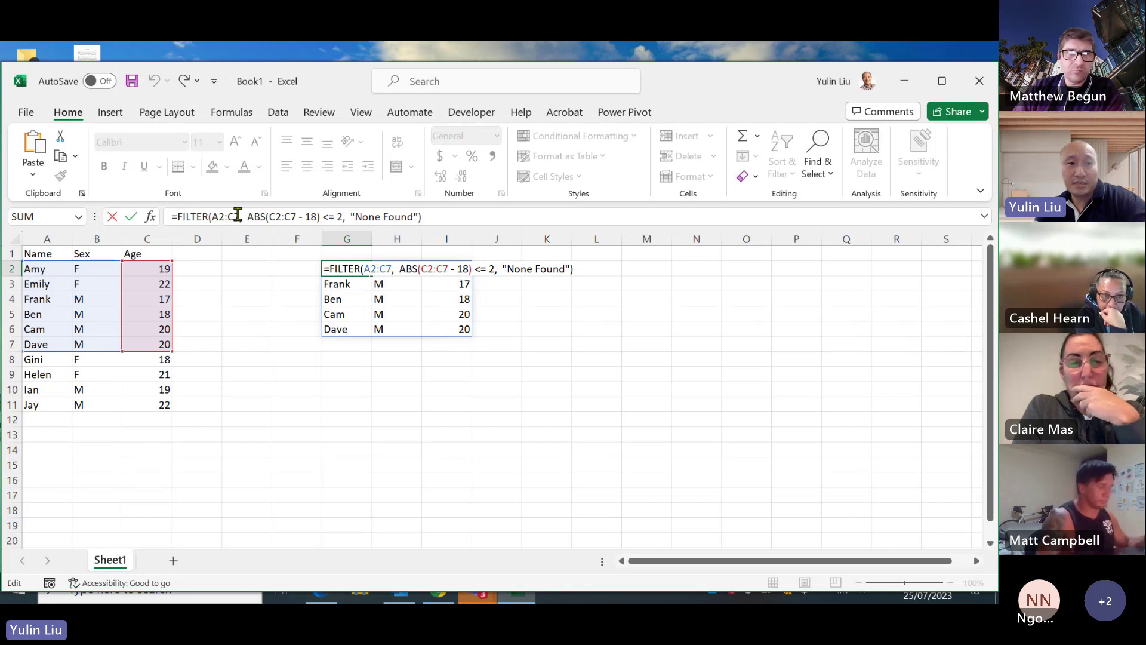
pyautogui.click(237, 215)
pyautogui.press('BackSpace')
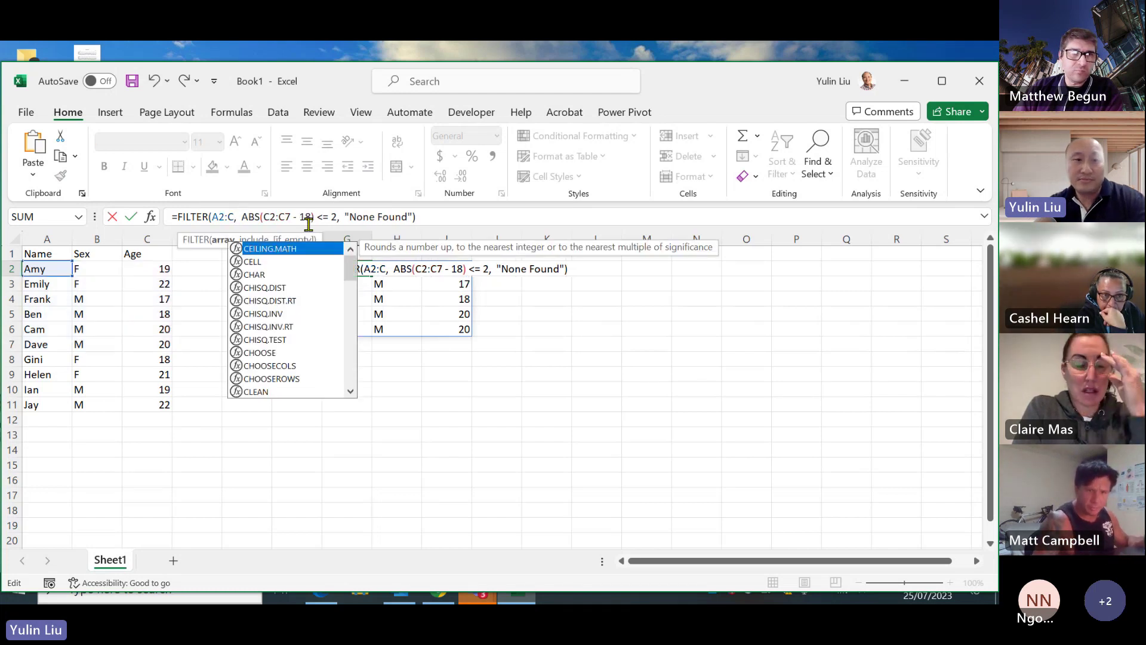
pyautogui.write('11')
pyautogui.click(339, 217)
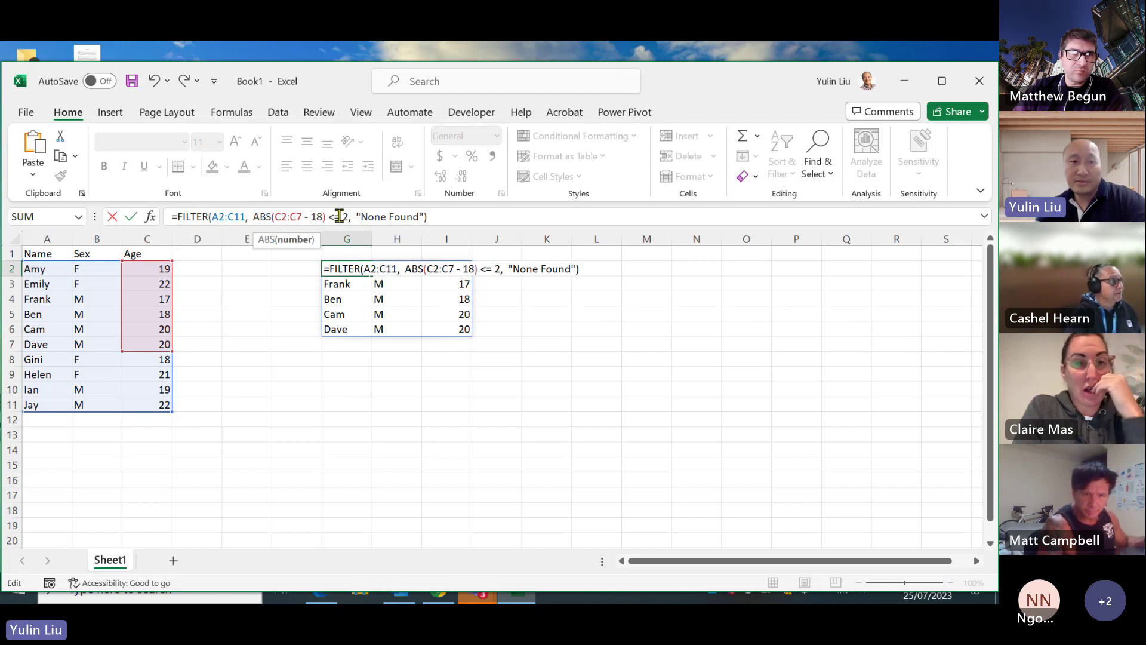
pyautogui.press('BackSpace')
pyautogui.write('11')
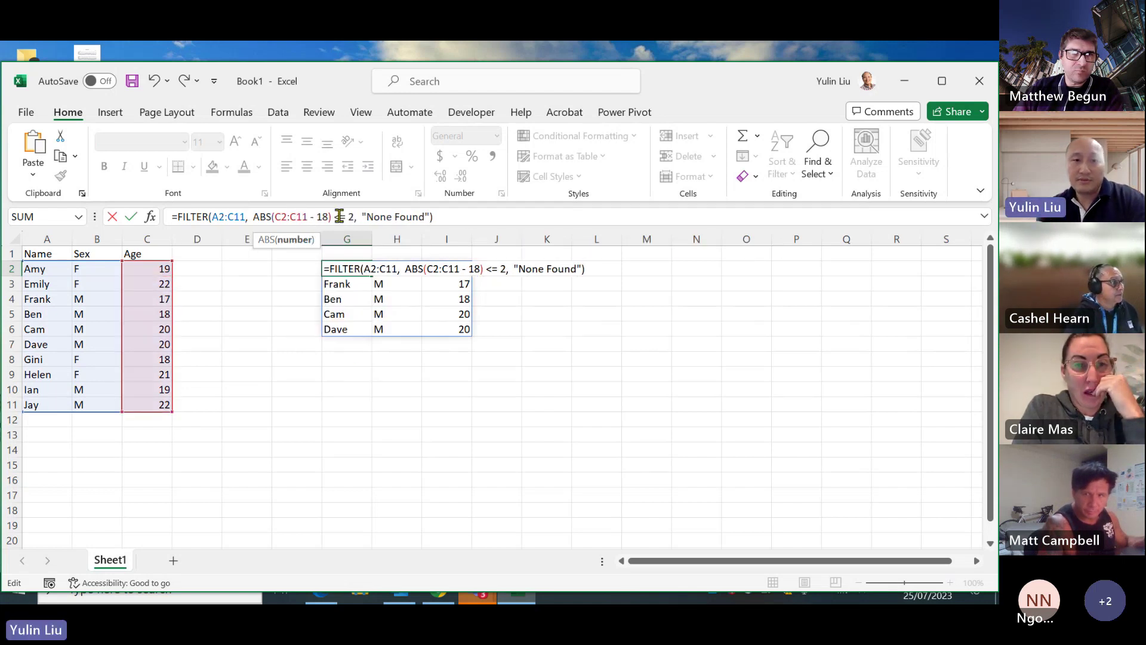
pyautogui.click(440, 215)
pyautogui.press('Return')
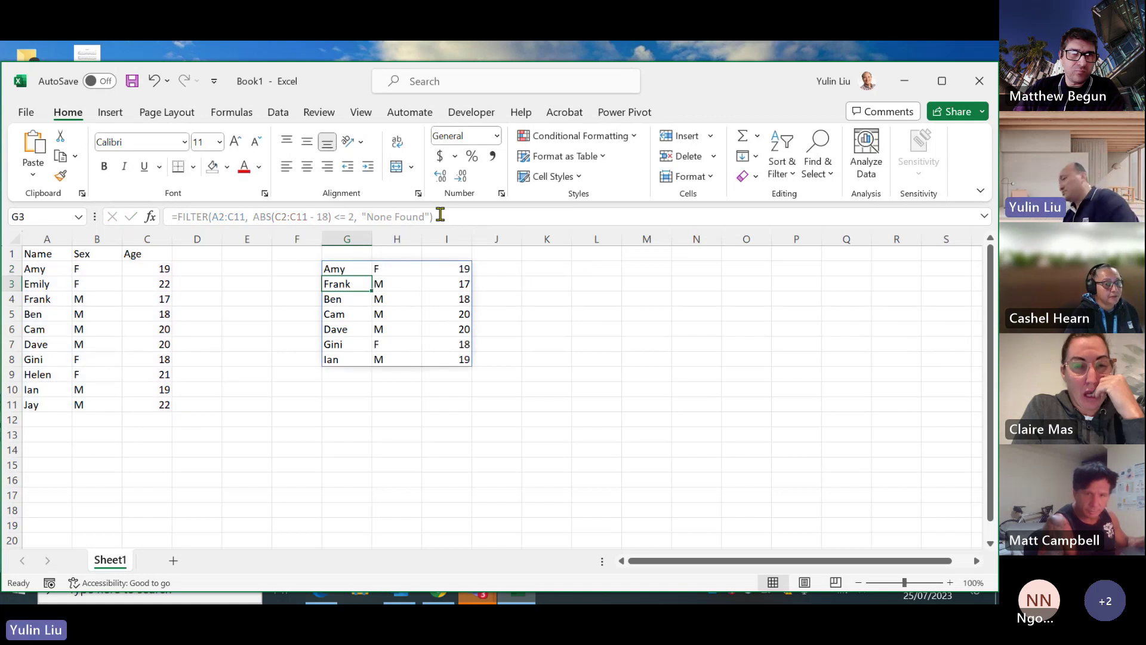
# Step: Fill G2, holding Amy, with yellow
pyautogui.doubleClick(352, 268)
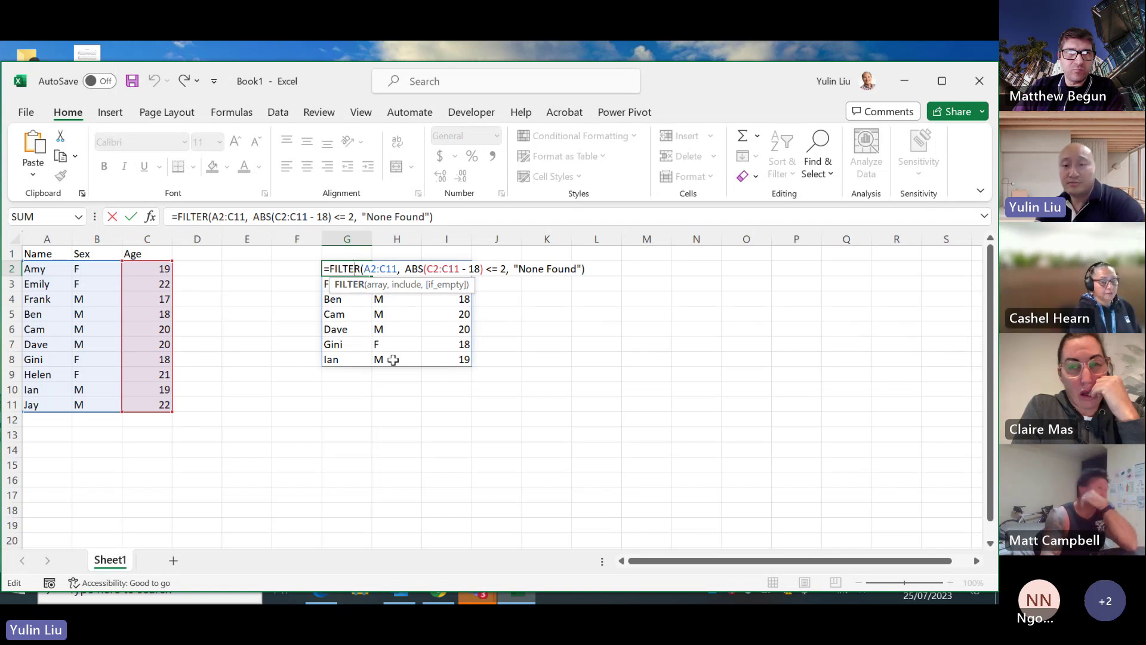
pyautogui.press('Return')
pyautogui.click(333, 268)
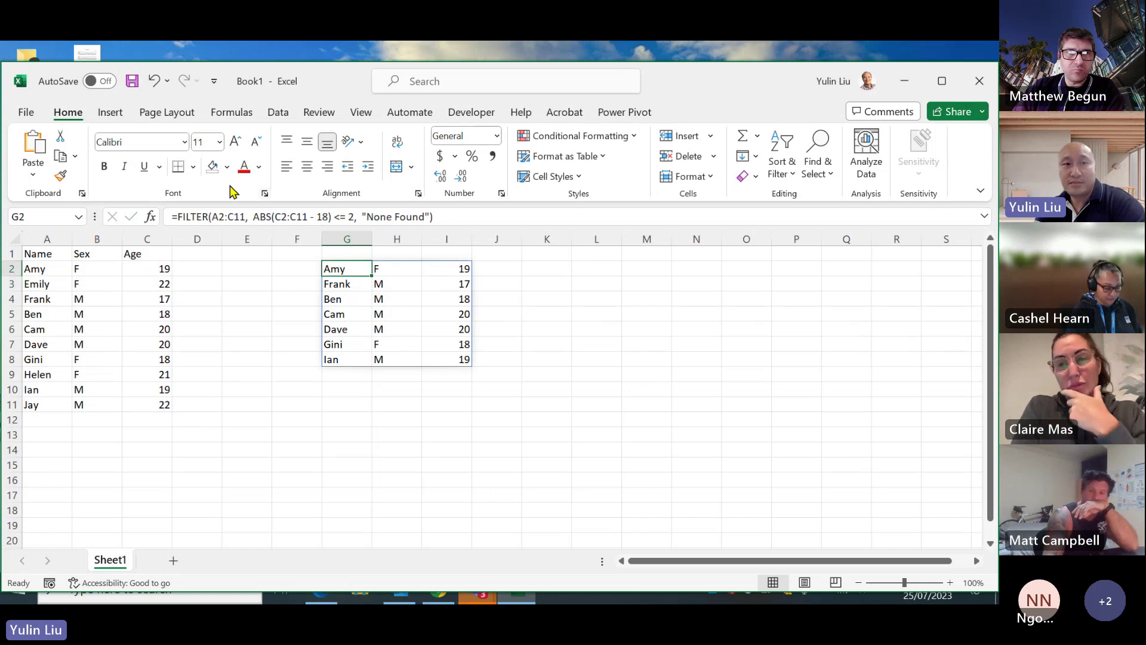
pyautogui.click(228, 167)
pyautogui.click(252, 314)
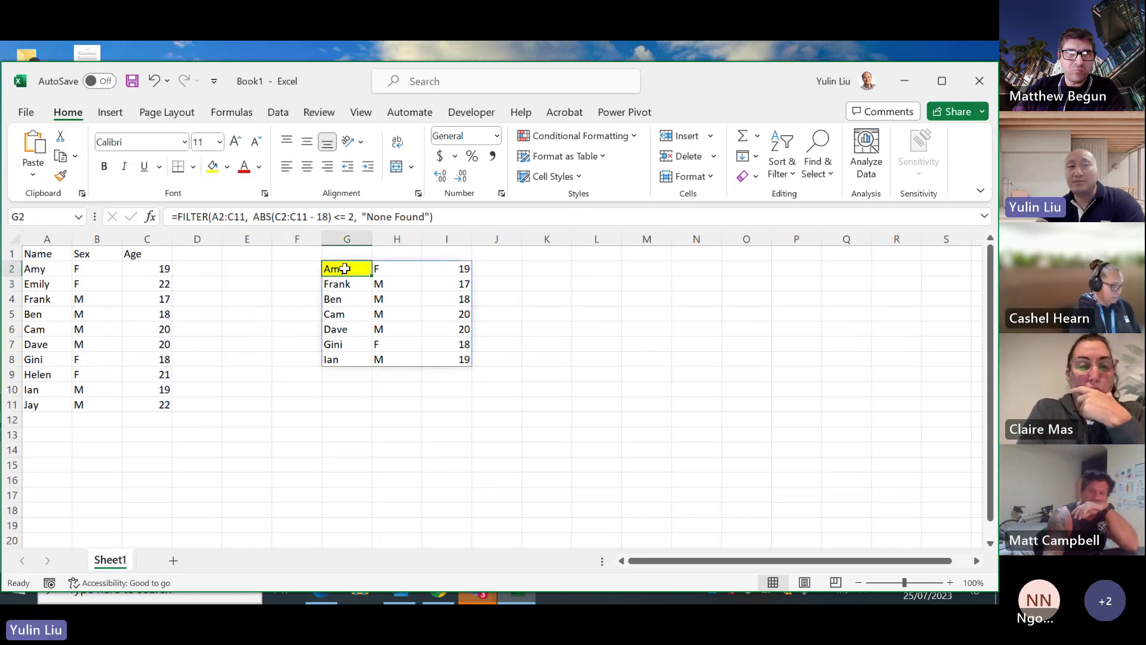
# Step: Compare source rows 2–12 with the seven-row FILTER result in G2
pyautogui.moveTo(36, 269); pyautogui.dragTo(177, 418)
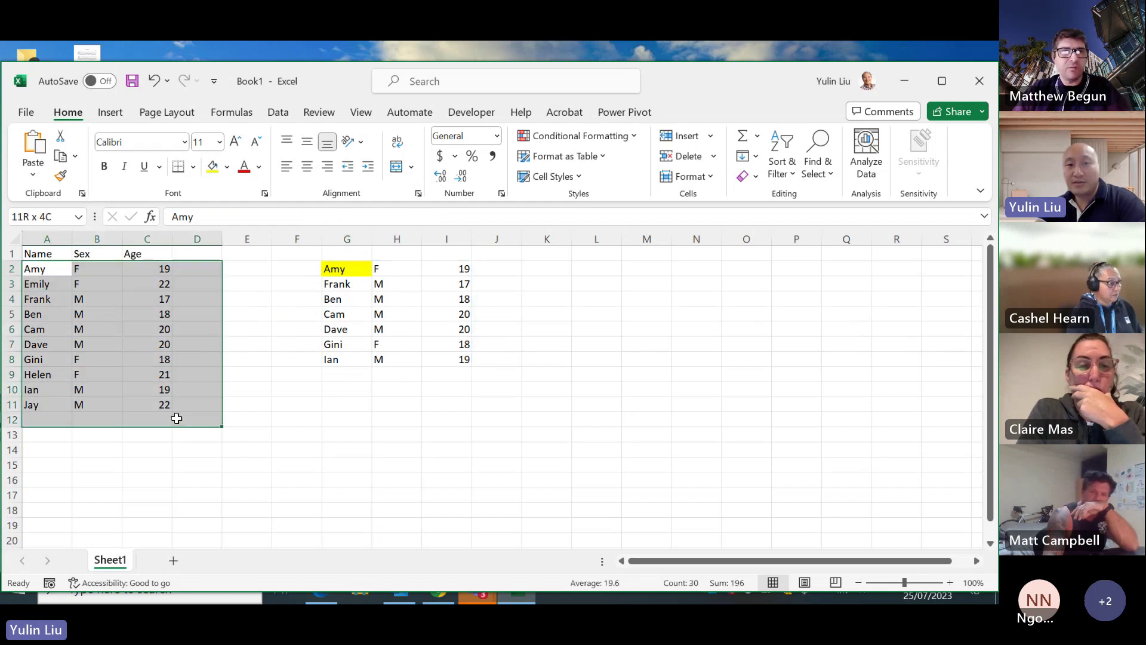
pyautogui.click(342, 268)
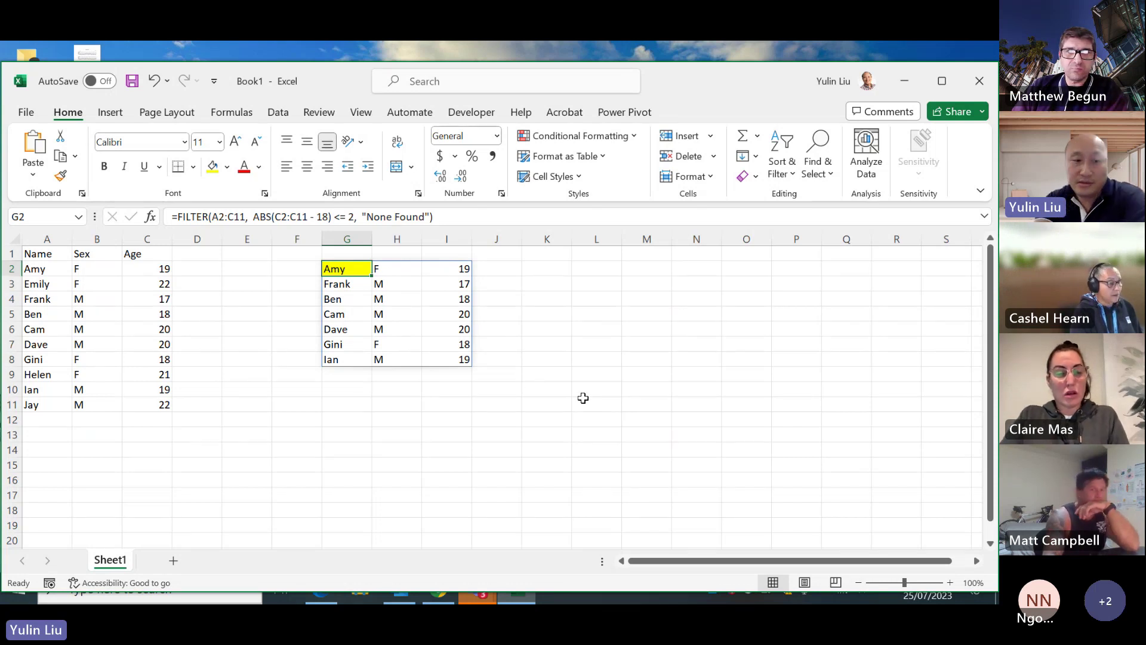
pyautogui.click(696, 375)
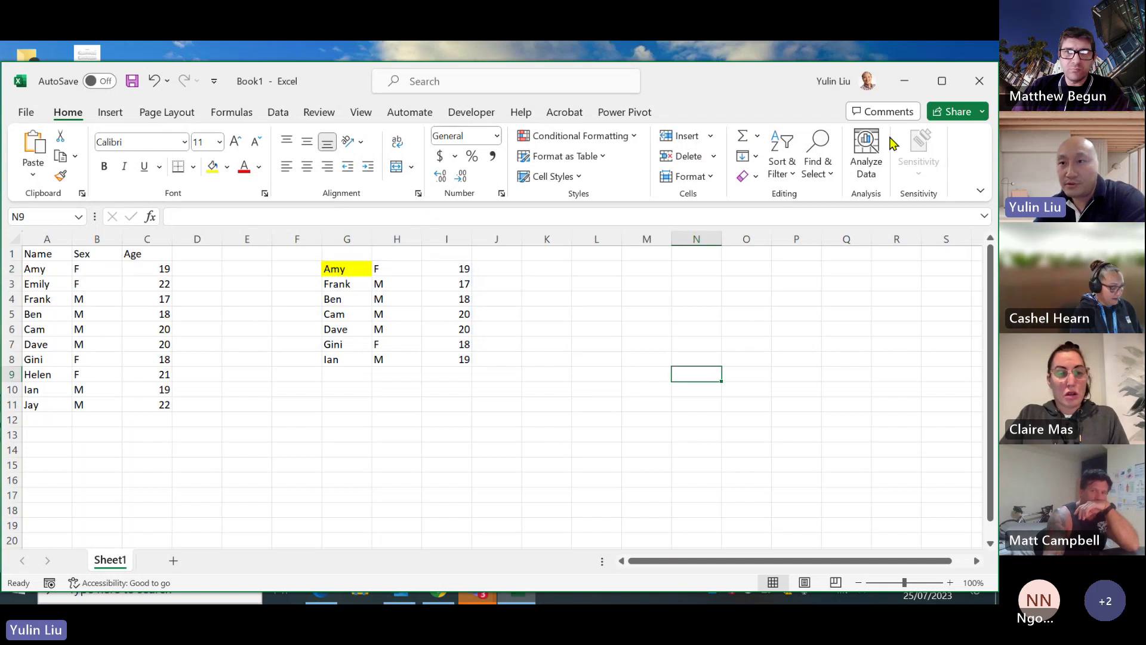
pyautogui.click(904, 80)
pyautogui.moveTo(477, 588)
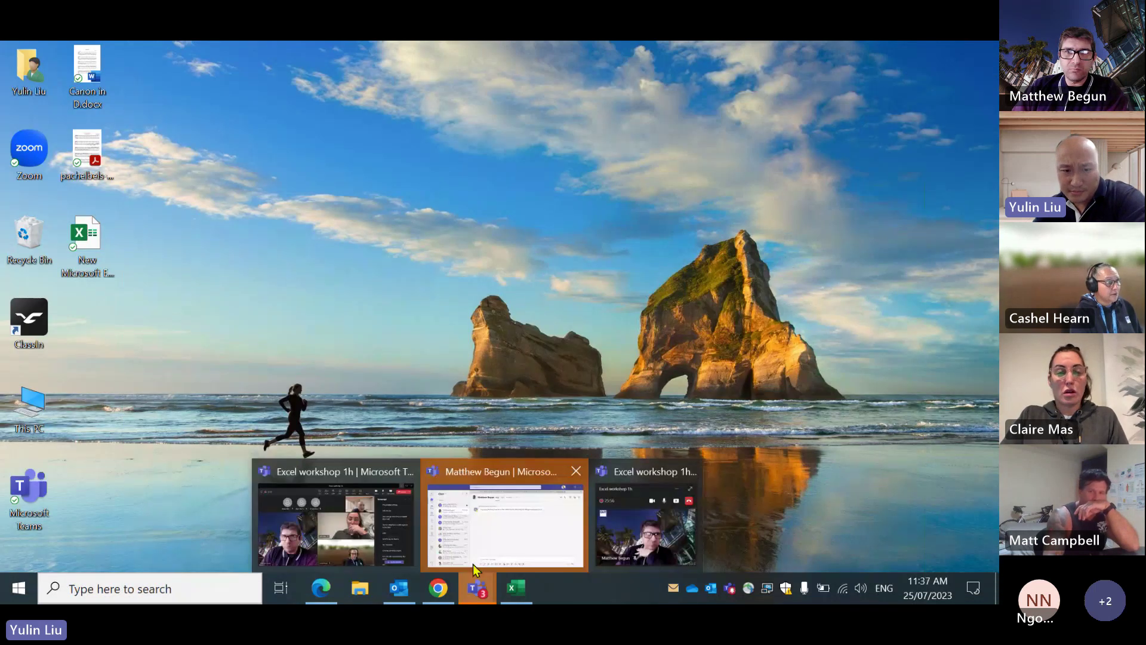
pyautogui.click(349, 525)
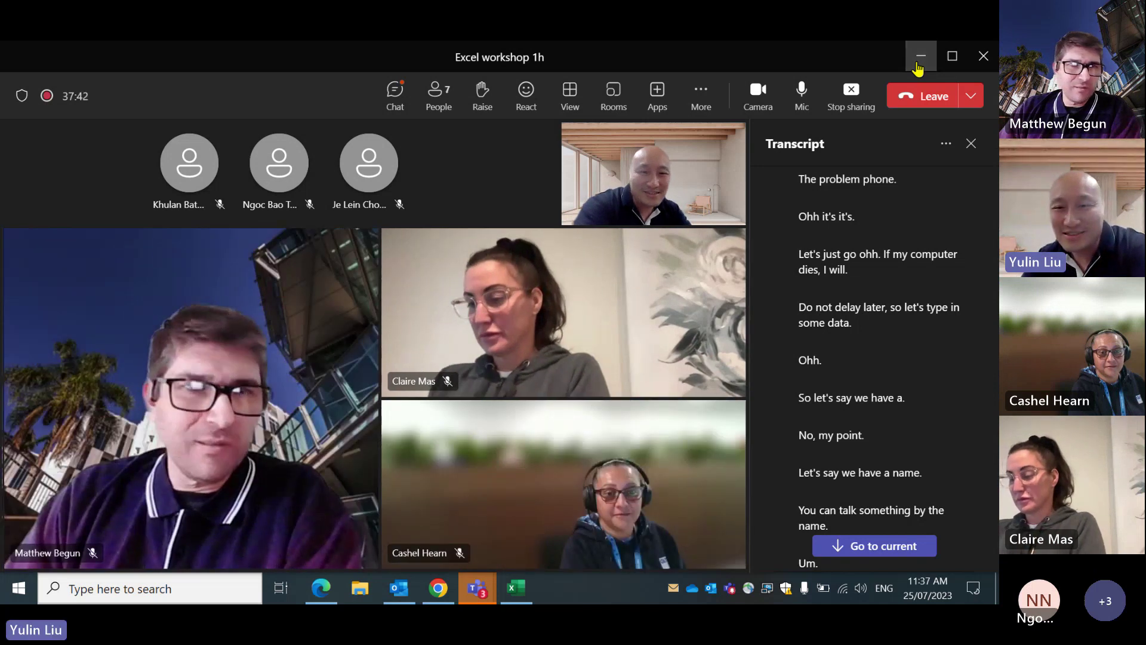
pyautogui.click(921, 56)
pyautogui.hotkey('alt', 'Tab')
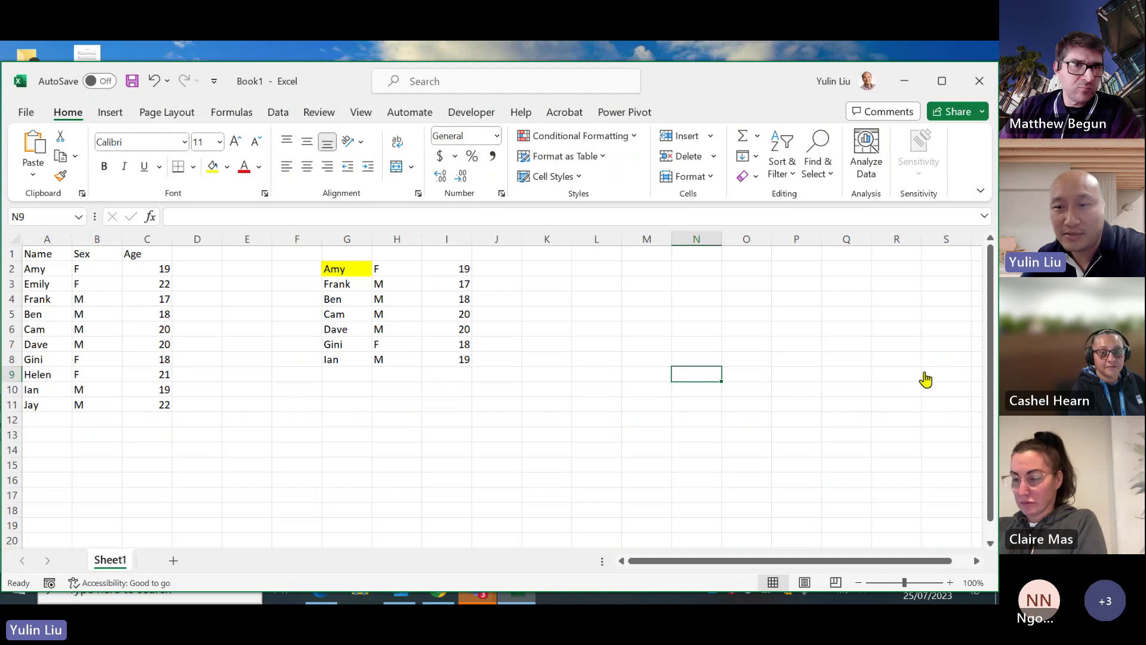
pyautogui.click(411, 433)
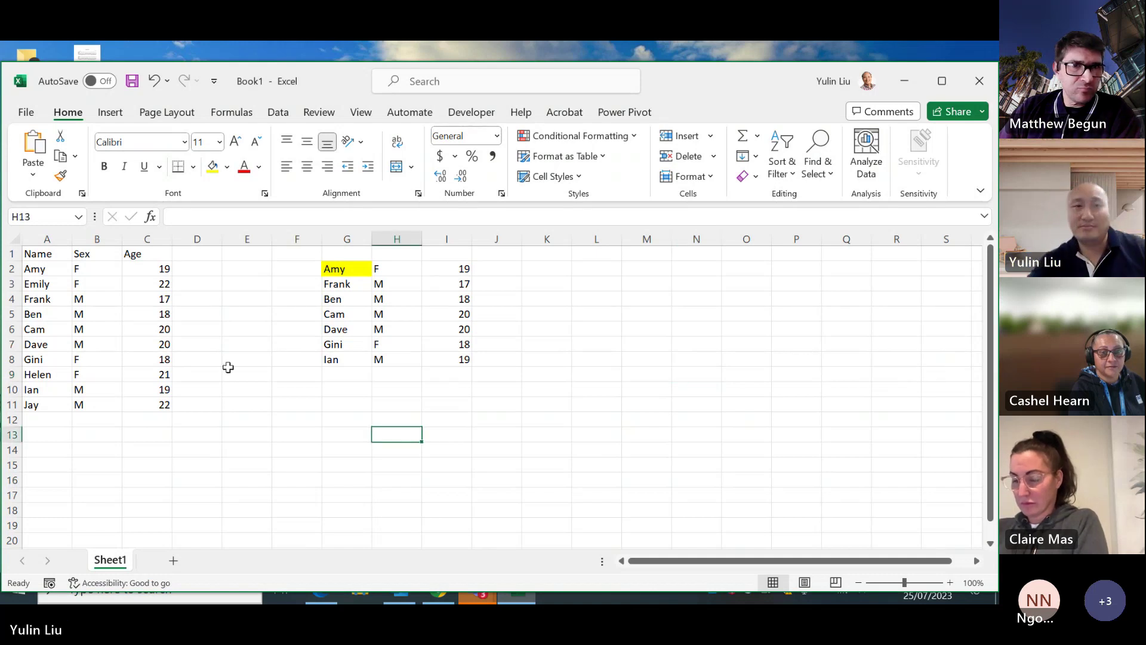
pyautogui.moveTo(36, 264); pyautogui.dragTo(108, 317)
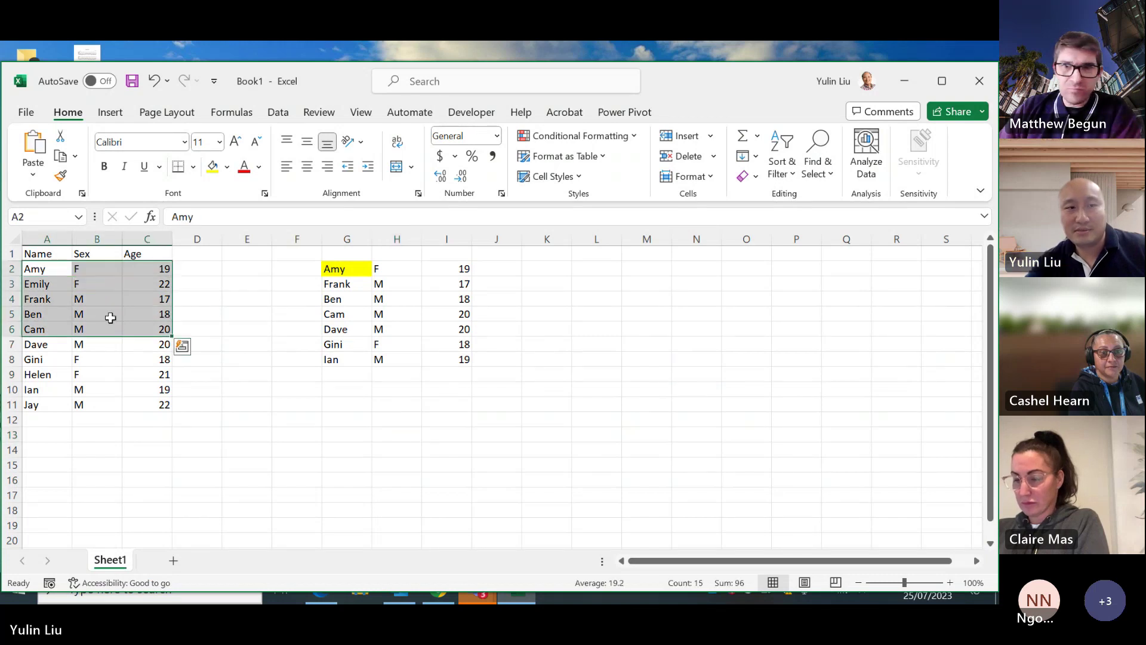
pyautogui.click(37, 283)
pyautogui.moveTo(37, 254); pyautogui.dragTo(162, 407)
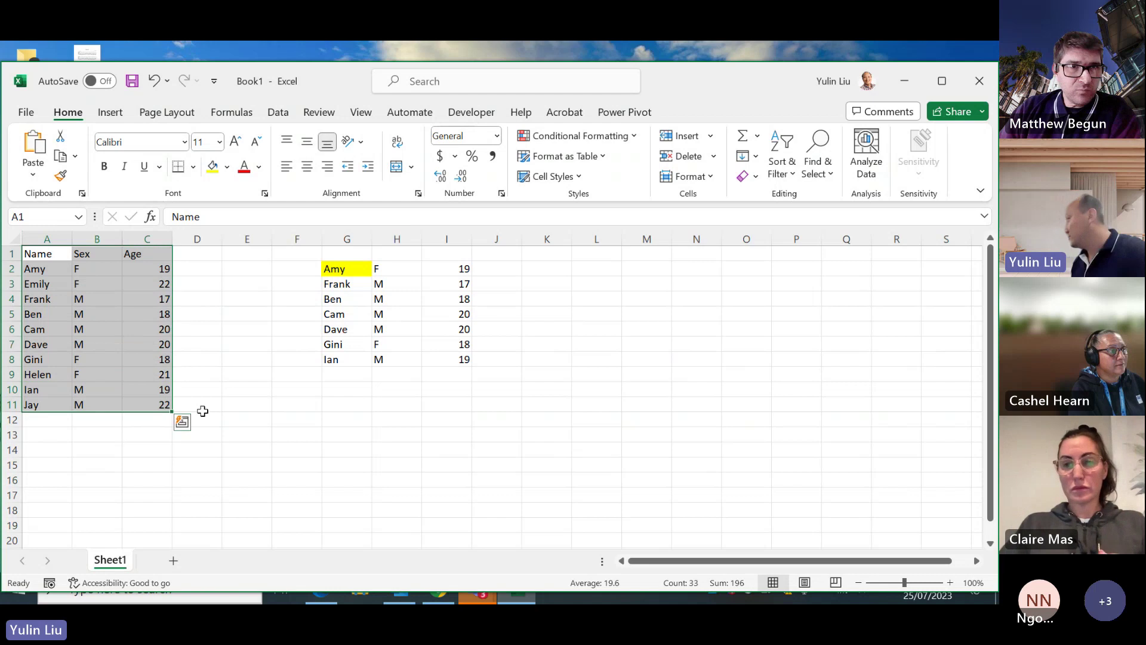
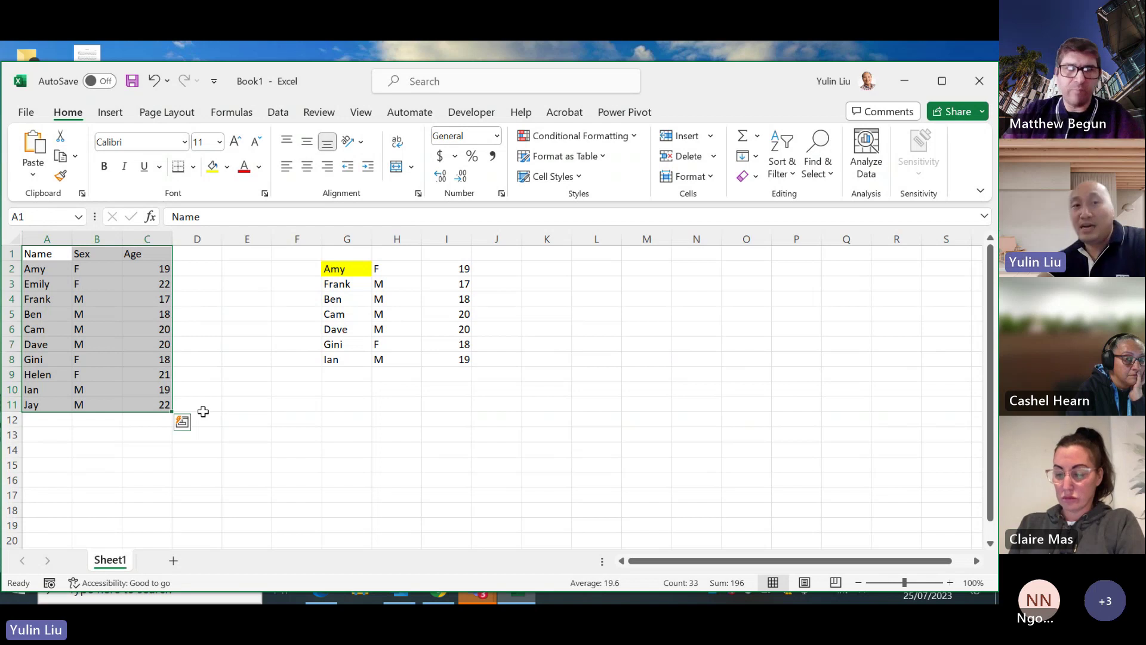
# Step: Select the Name, Sex and Age data in A1:C11 and show the Insert ribbon commands
pyautogui.click(220, 500)
pyautogui.moveTo(30, 253); pyautogui.dragTo(170, 406)
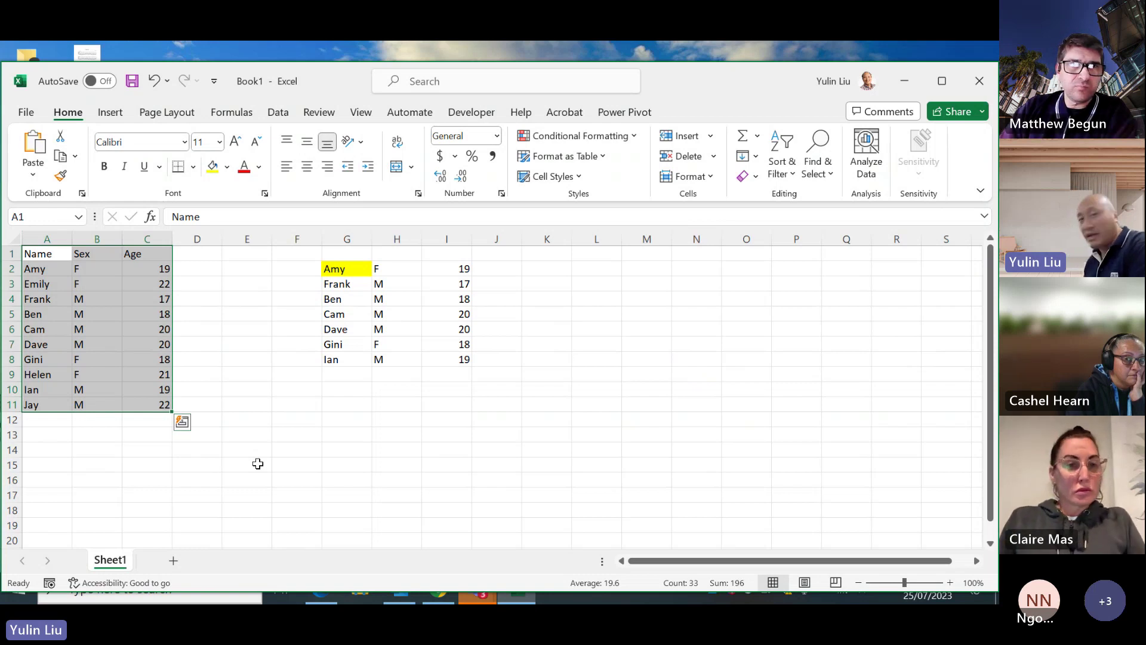
pyautogui.click(108, 114)
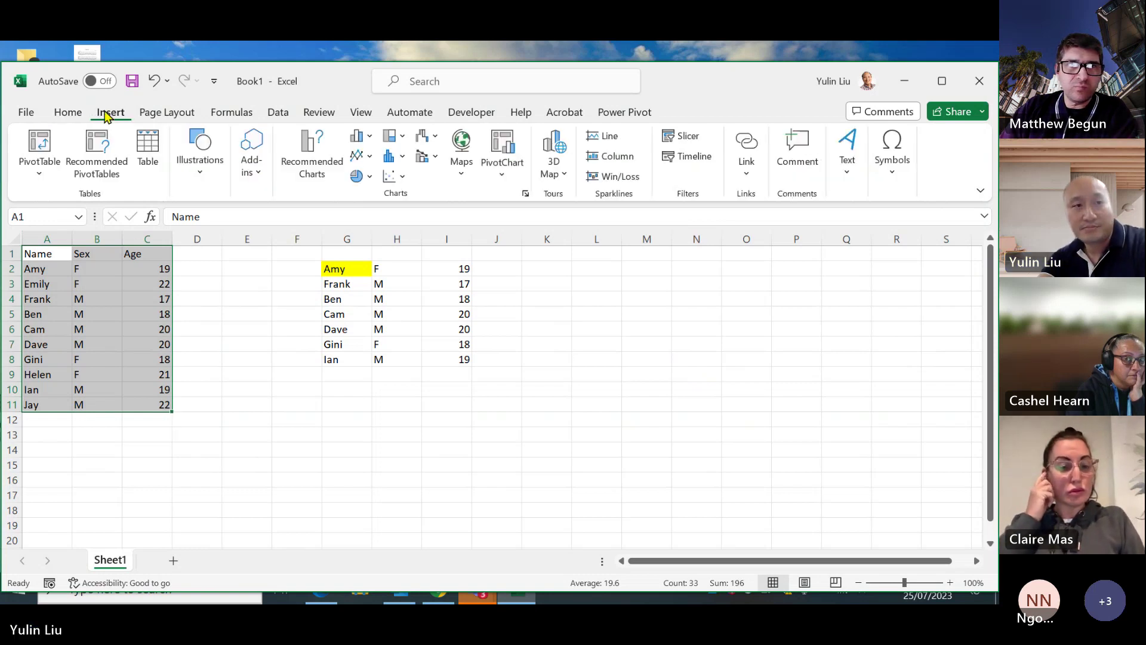
# Step: From cell B5, bring up Create Table for $A$1:$C$11 with headers using Ctrl+T
pyautogui.click(148, 156)
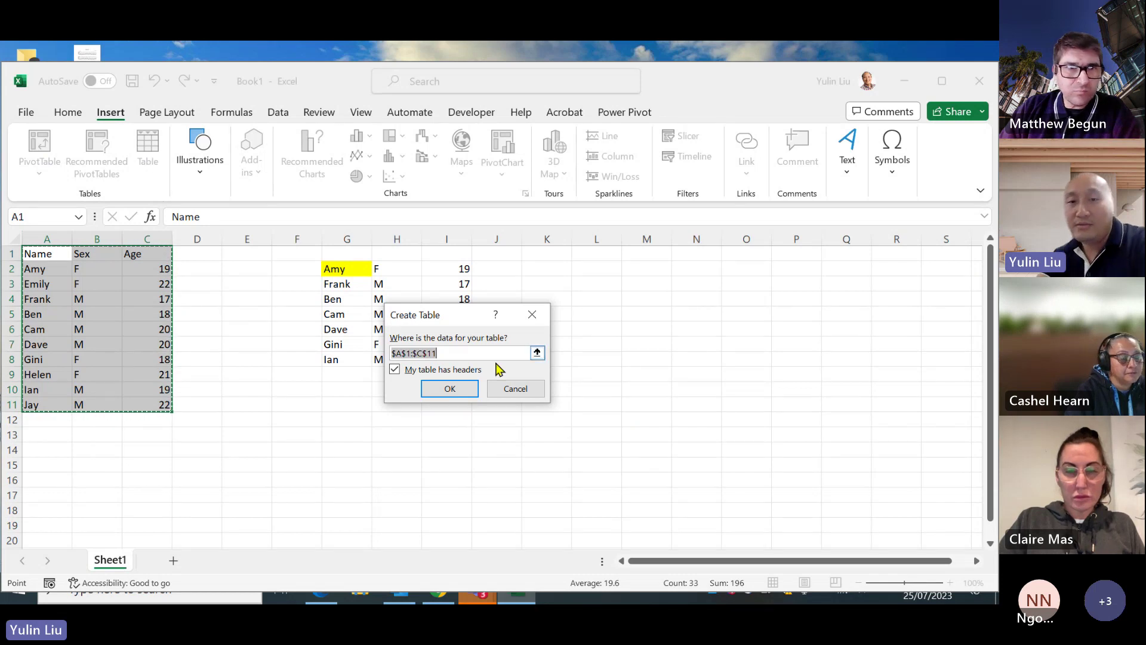
pyautogui.click(516, 389)
pyautogui.click(258, 421)
pyautogui.click(98, 310)
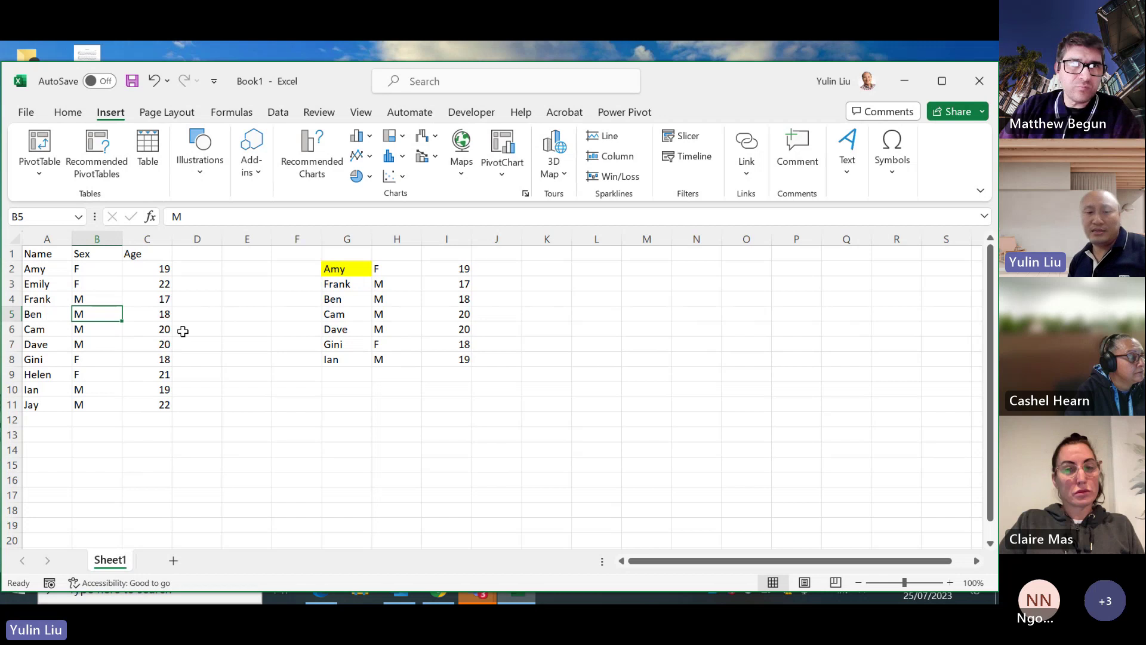
pyautogui.hotkey('ctrl', 't')
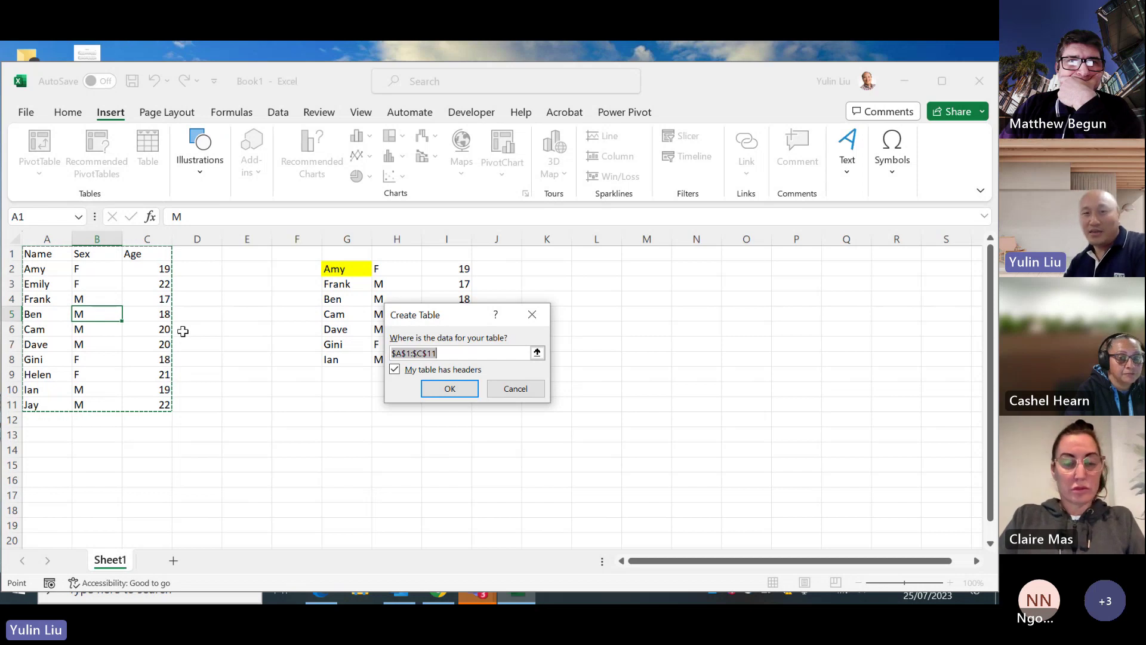
# Step: Convert A1:C11 into a banded table with filter headers via Insert > Table
pyautogui.click(513, 389)
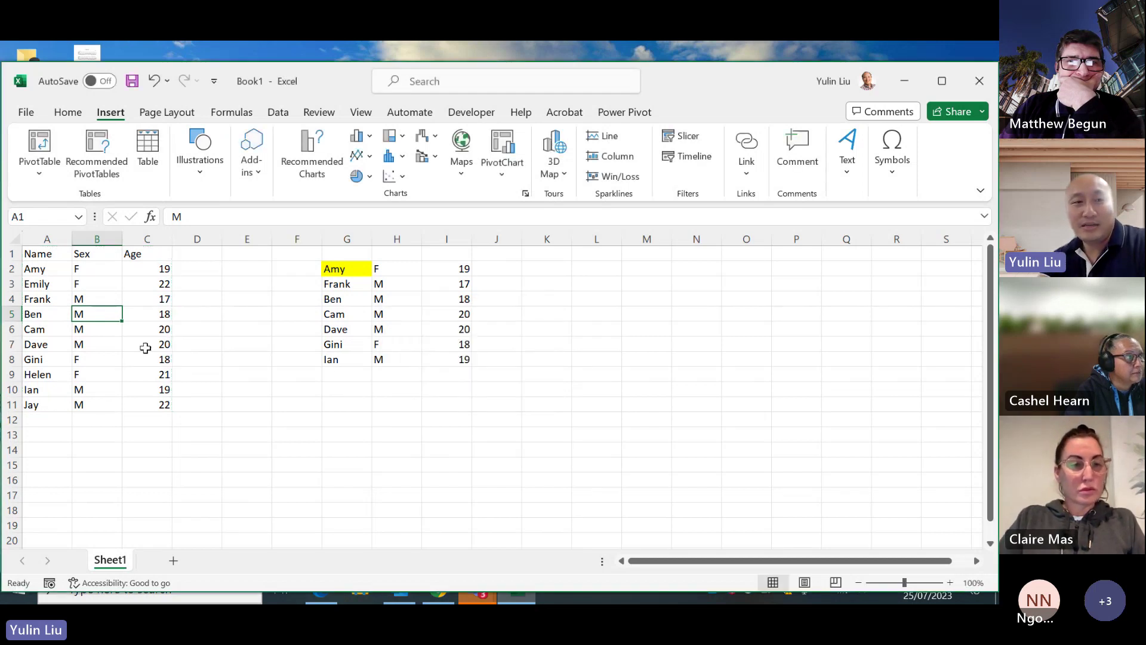
pyautogui.click(147, 149)
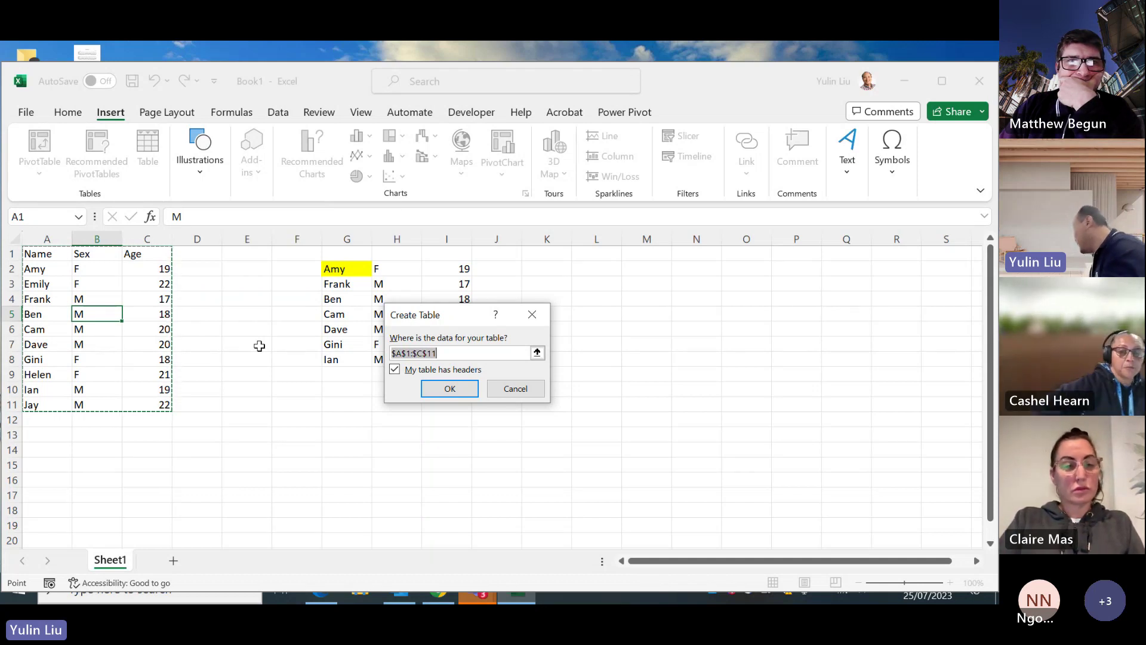
pyautogui.click(467, 388)
pyautogui.click(299, 446)
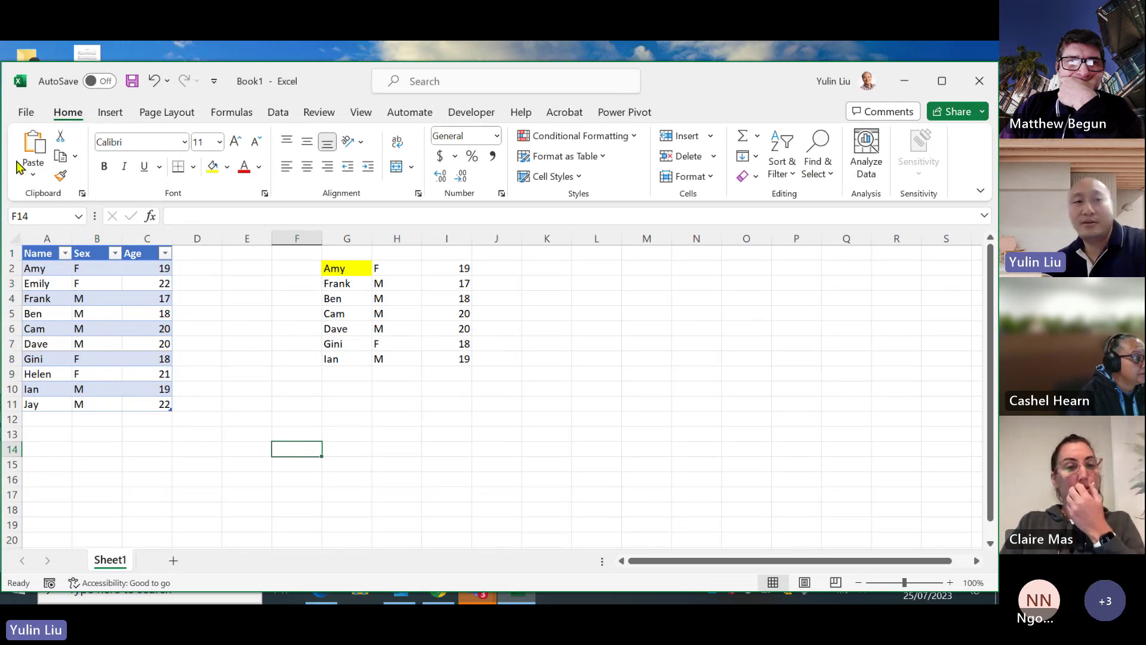
# Step: From header cell B1, browse the Table Styles gallery and close it, keeping the blue style
pyautogui.click(89, 254)
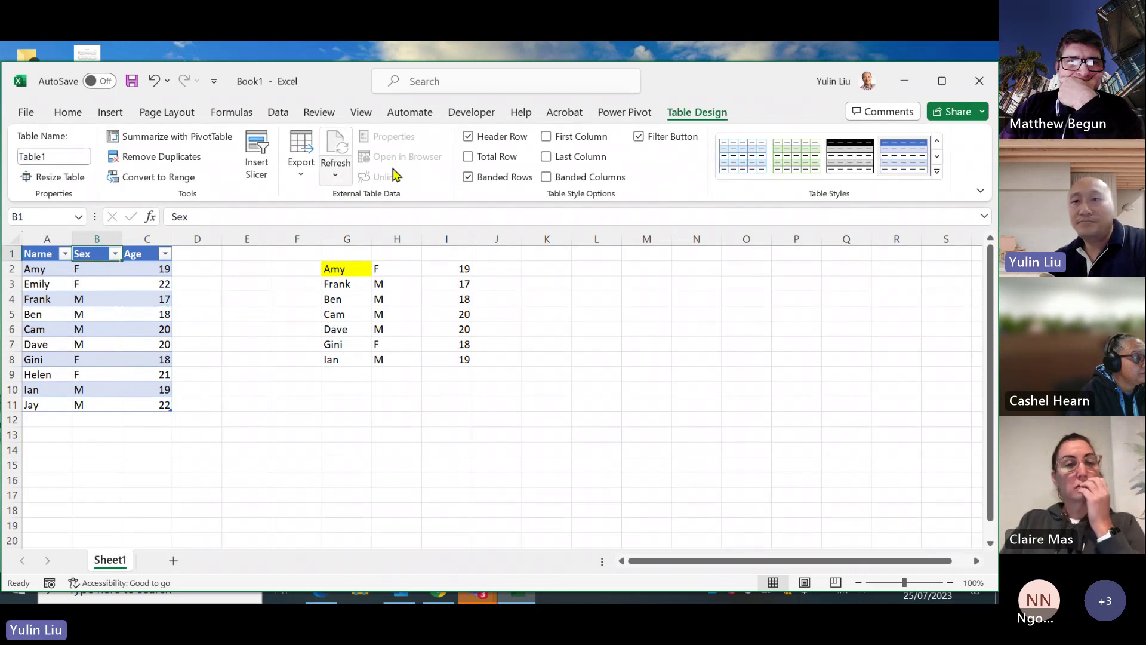
pyautogui.click(937, 172)
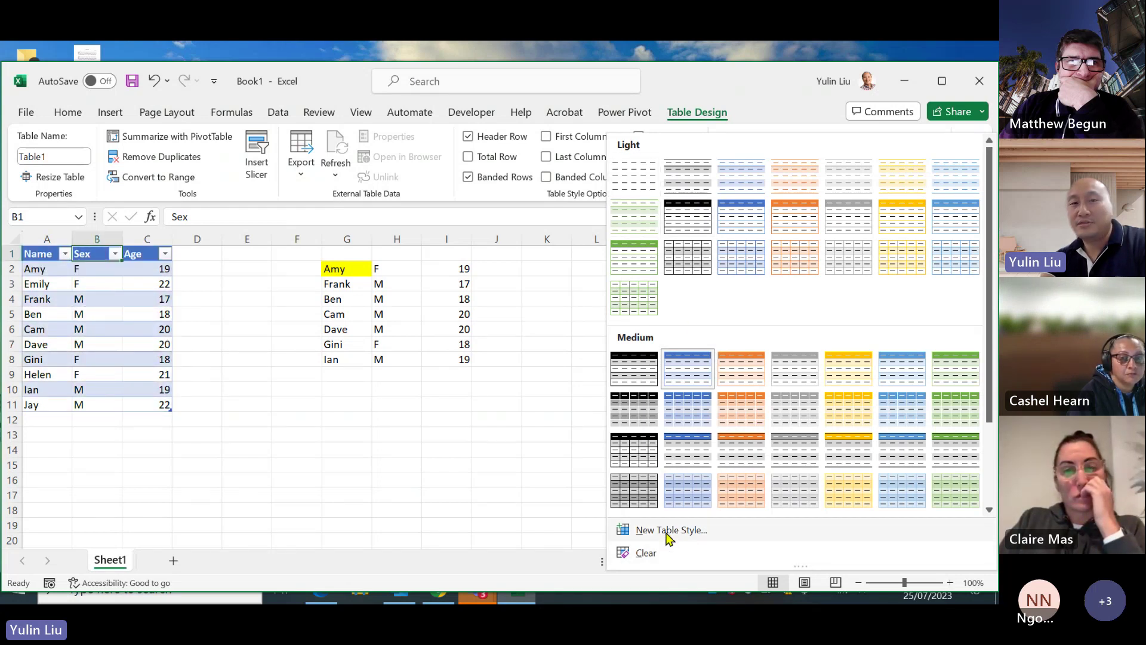
pyautogui.click(483, 444)
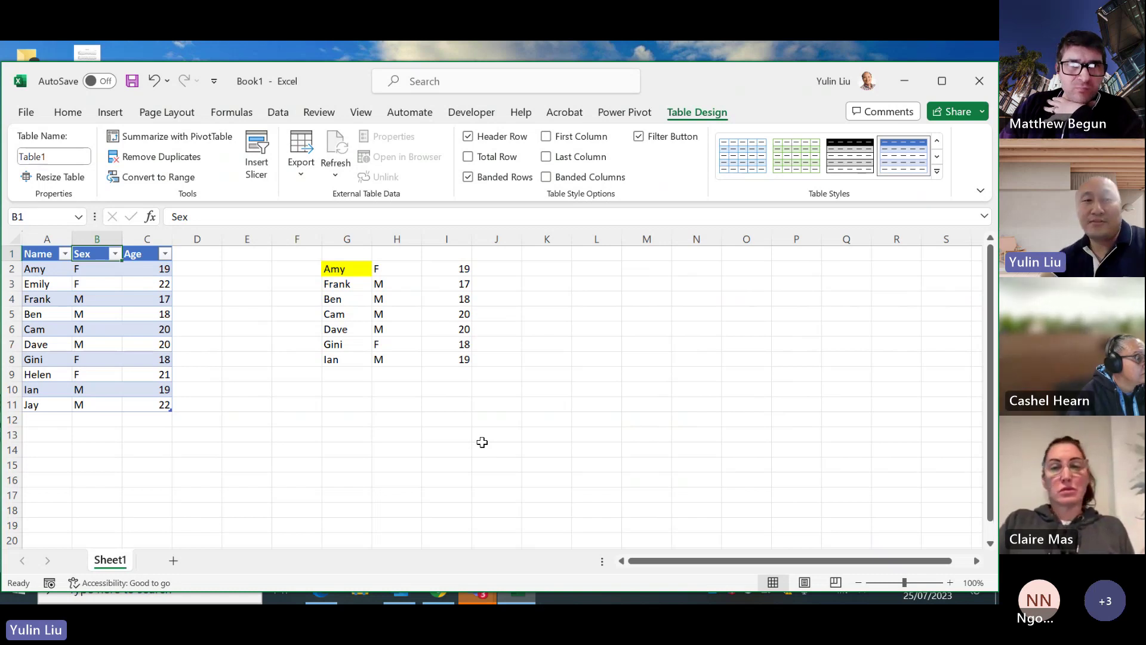
pyautogui.click(64, 254)
pyautogui.click(305, 402)
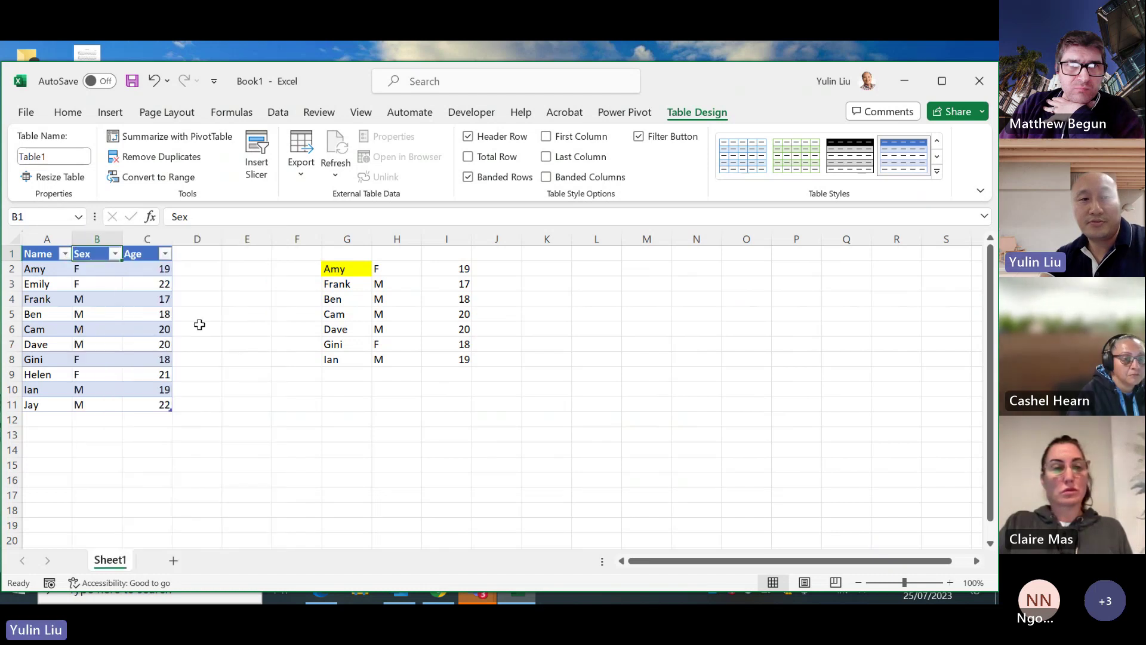
pyautogui.click(115, 255)
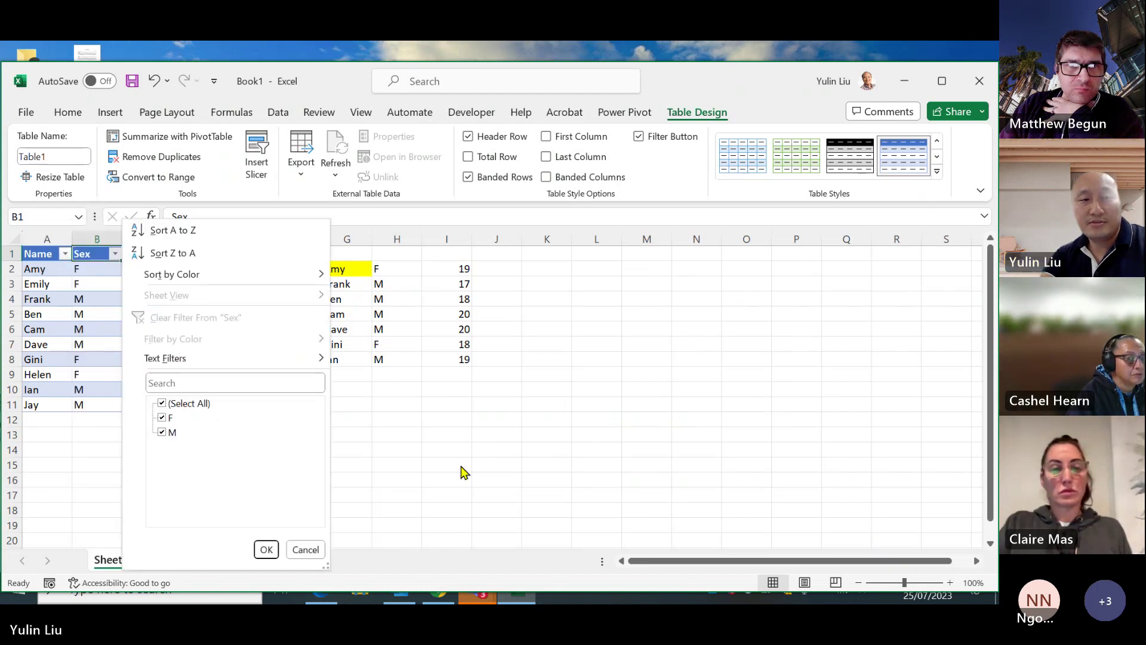
pyautogui.click(465, 471)
pyautogui.click(116, 255)
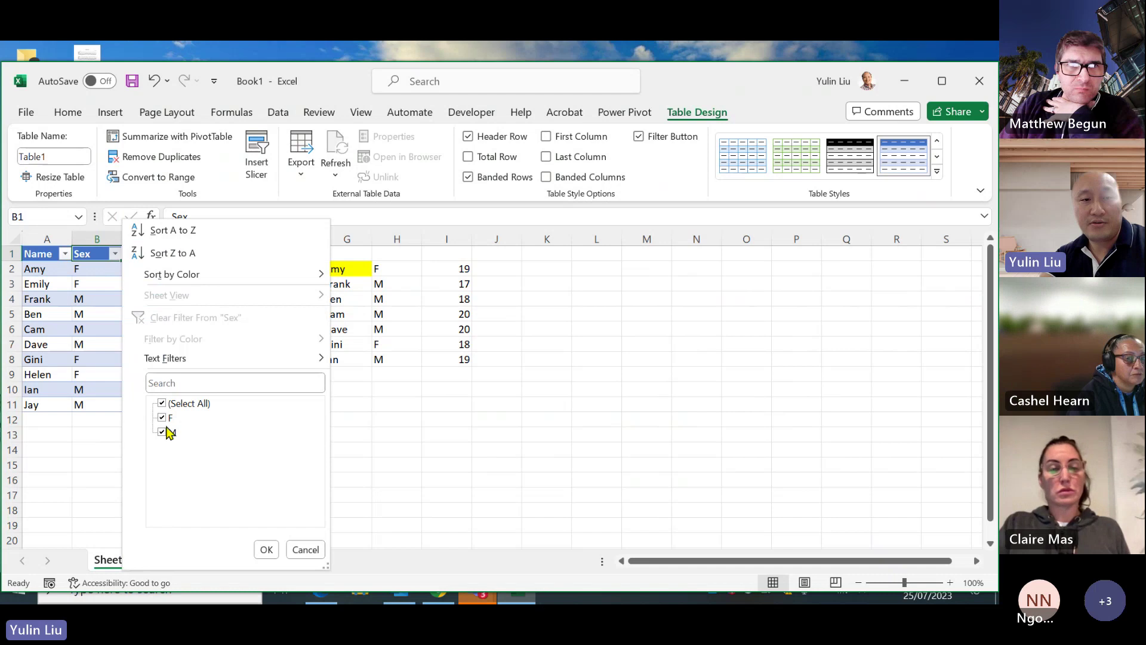
pyautogui.click(163, 404)
pyautogui.click(167, 420)
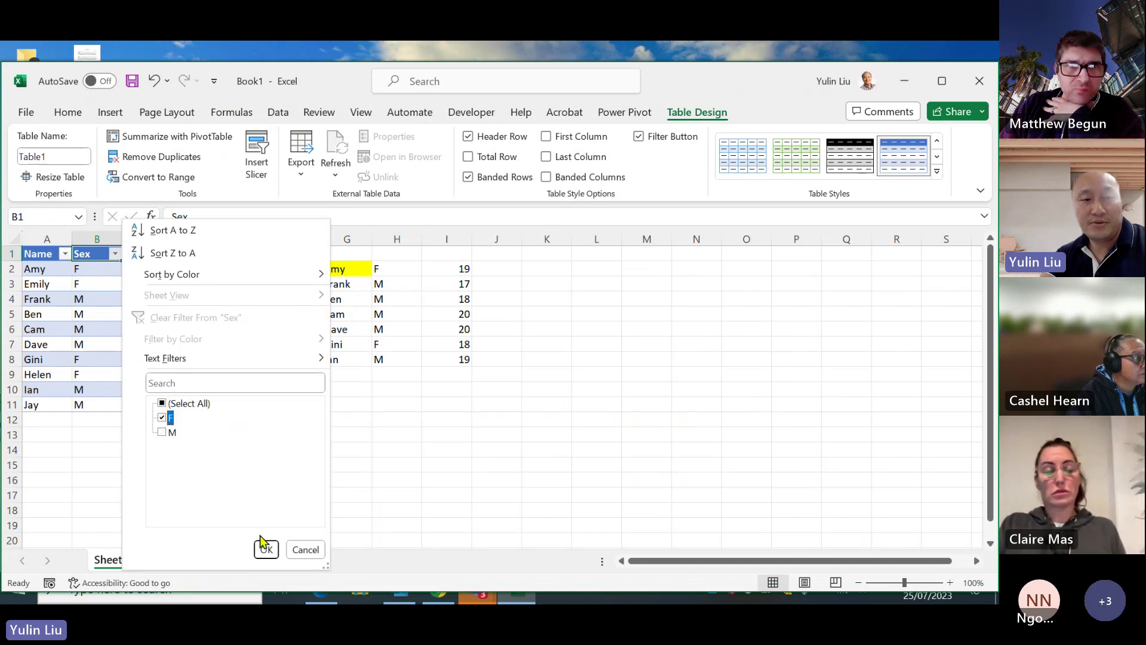
pyautogui.click(266, 549)
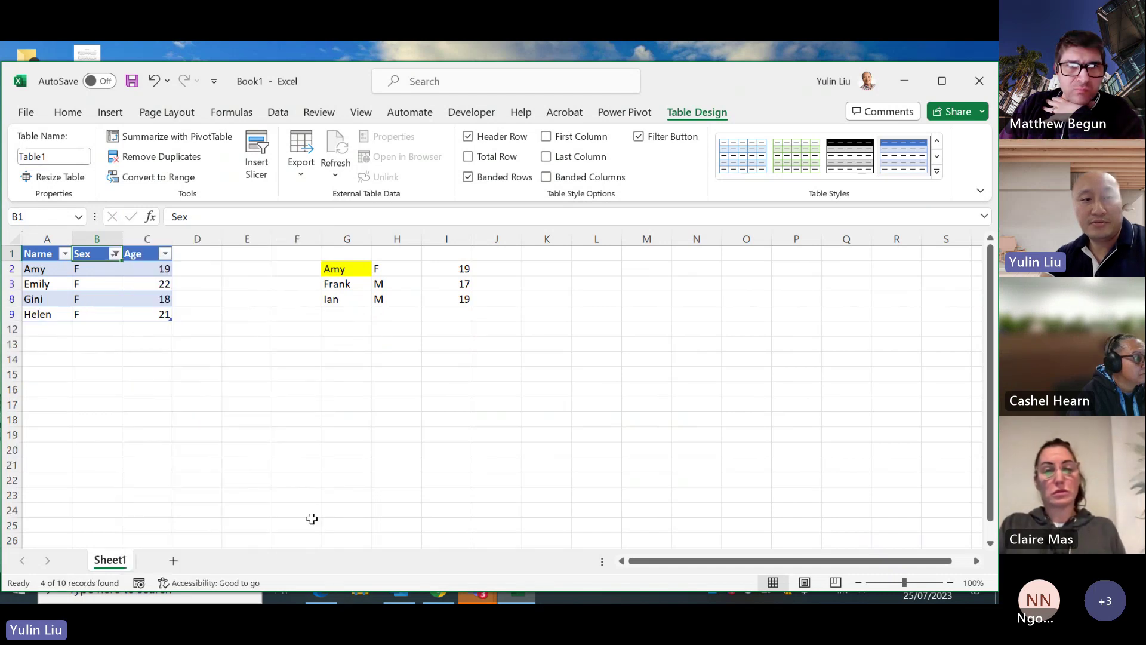
pyautogui.click(115, 255)
pyautogui.click(161, 404)
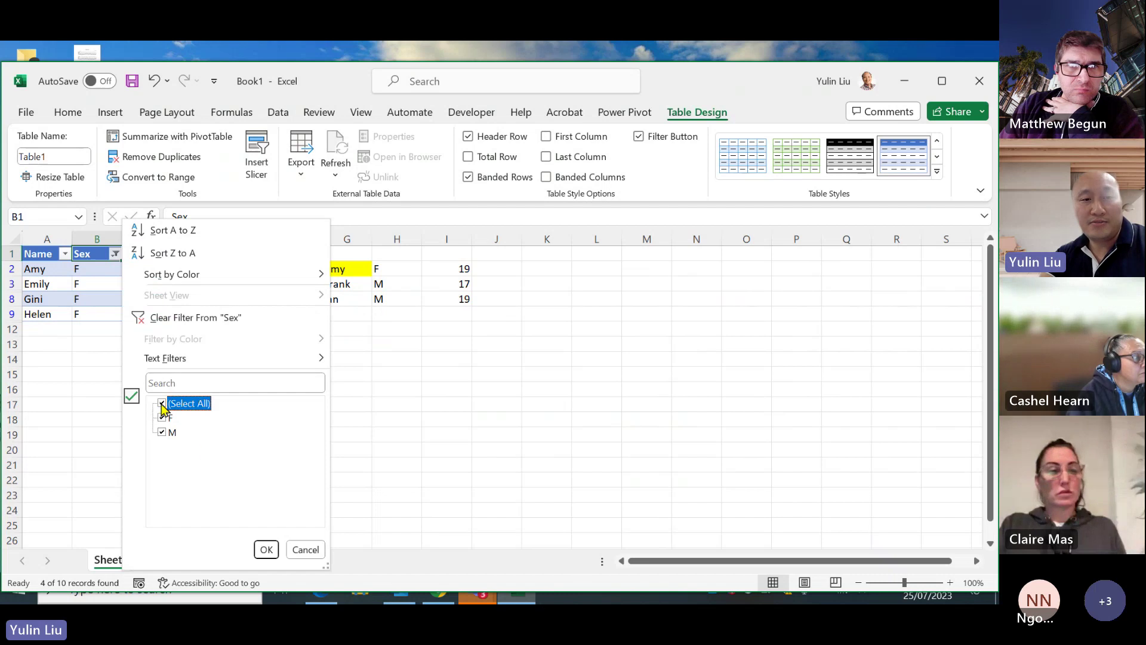
pyautogui.click(266, 549)
pyautogui.click(278, 422)
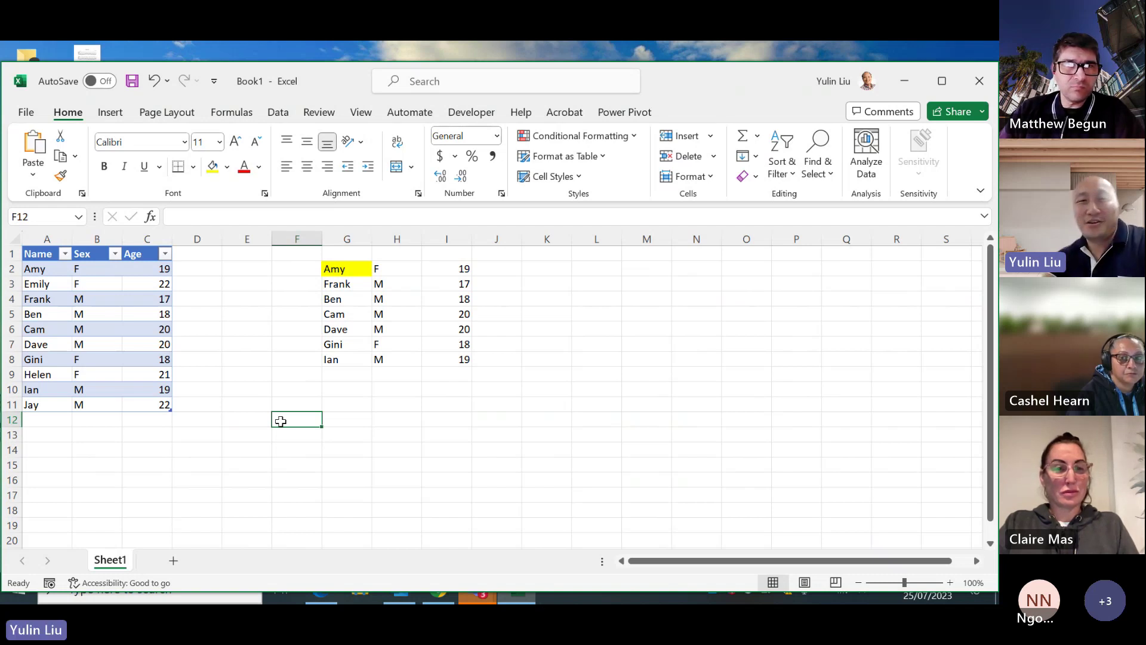
pyautogui.click(64, 253)
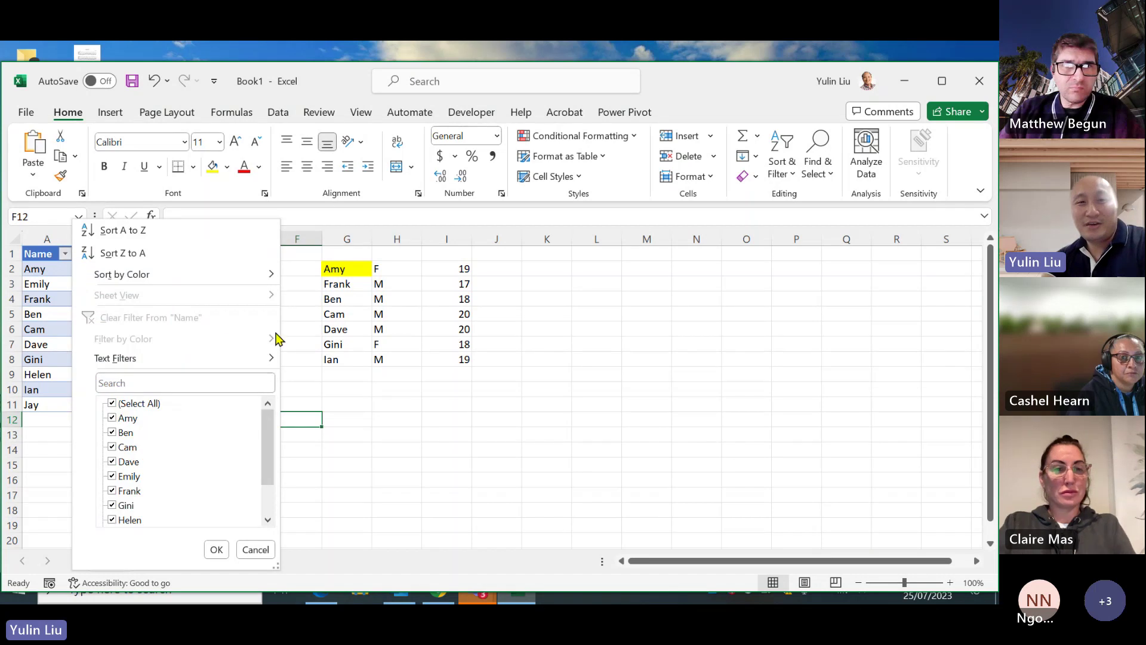
pyautogui.press('Escape')
pyautogui.click(114, 254)
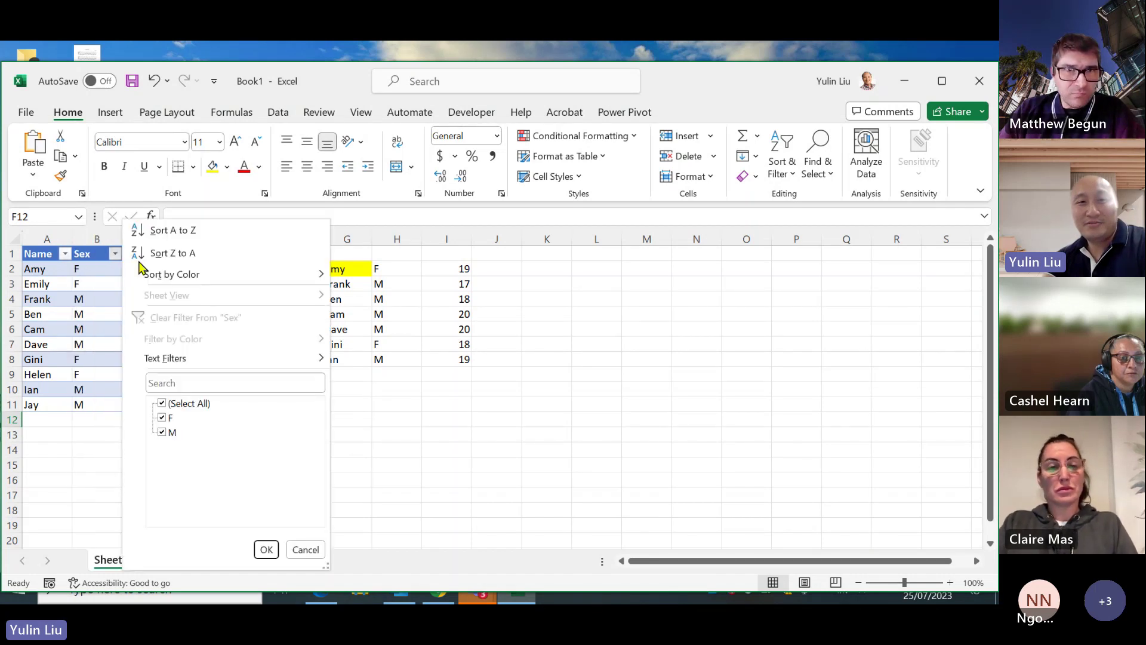
pyautogui.press('Escape')
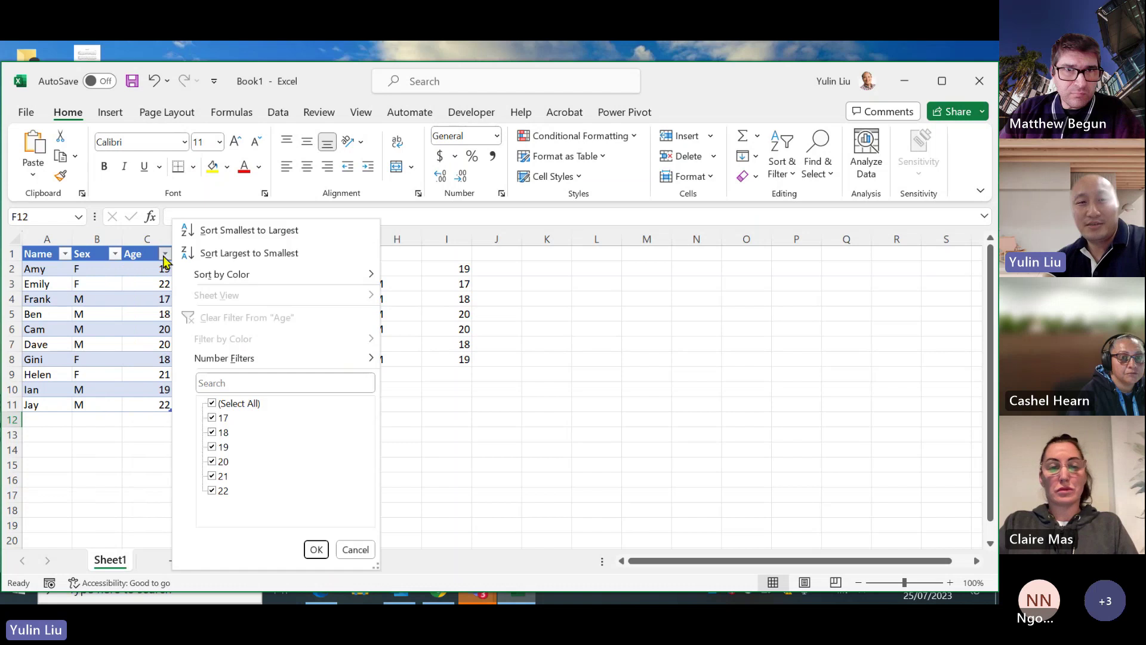
pyautogui.click(164, 254)
pyautogui.press('Escape')
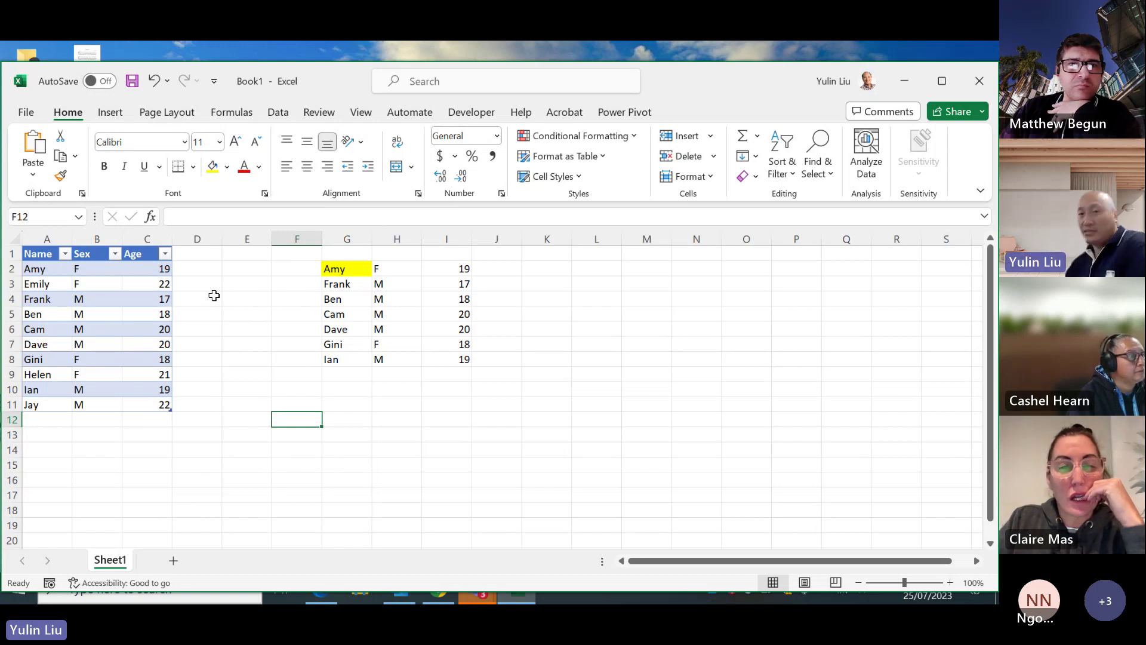
# Step: Replace G2's FILTER arguments with the Table1 data and try to enter the formula
pyautogui.click(366, 267)
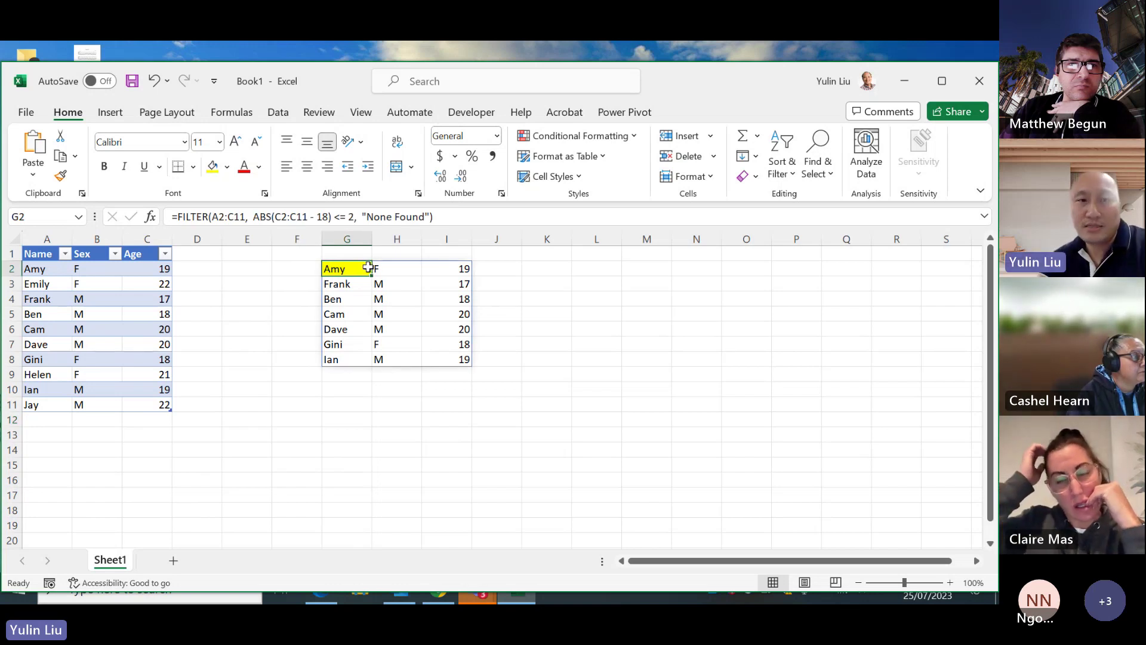
pyautogui.moveTo(448, 220); pyautogui.dragTo(211, 220)
pyautogui.press('BackSpace')
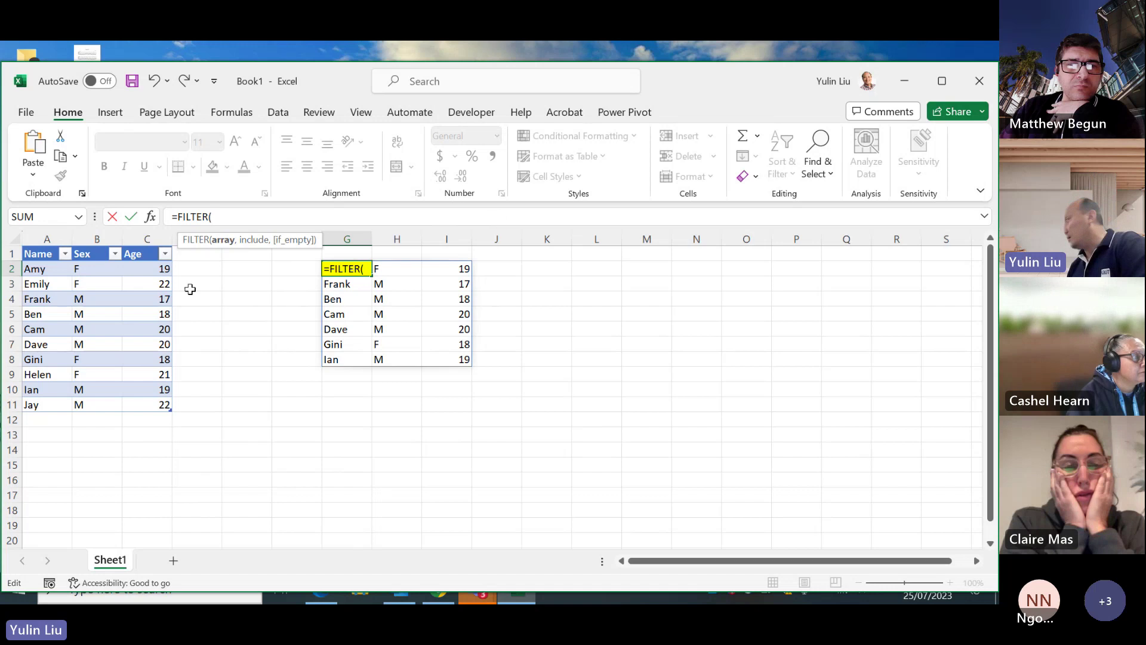
pyautogui.moveTo(40, 268); pyautogui.dragTo(170, 410)
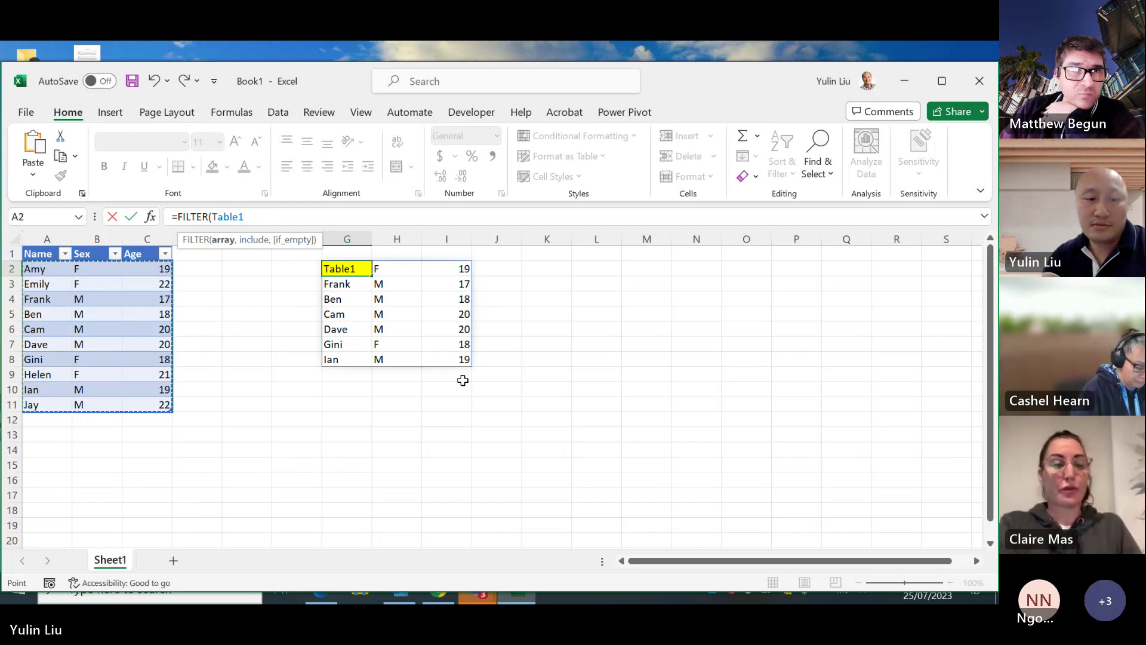
pyautogui.press('Return')
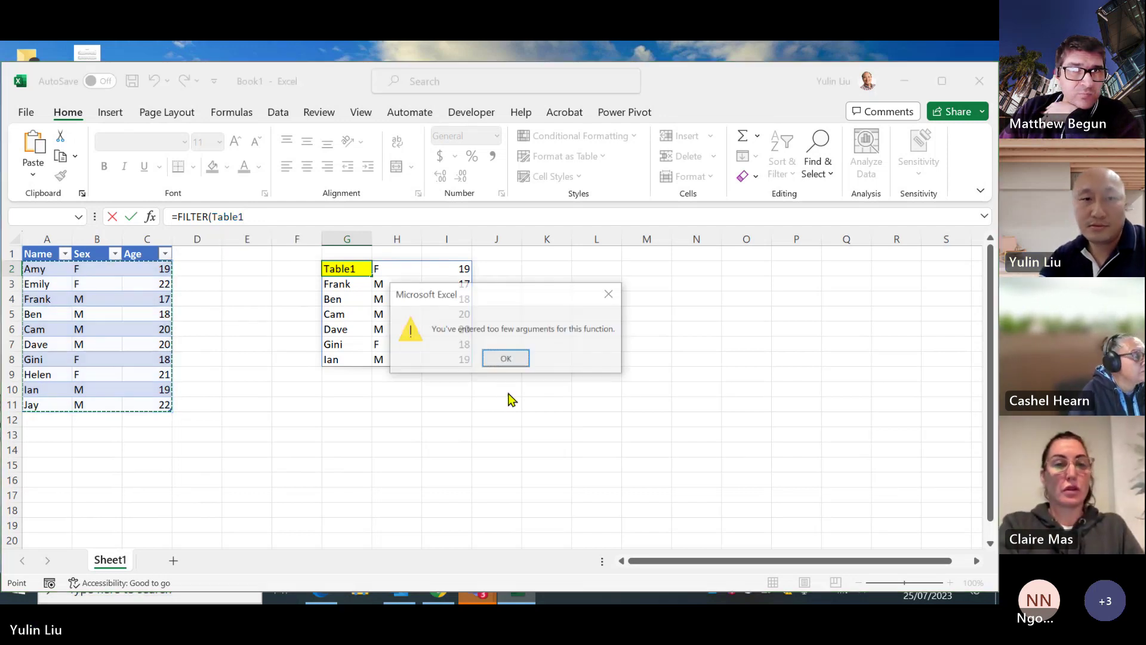
# Step: Dismiss the too-few-arguments error and erase the unfinished =FILTER text, leaving G2 empty
pyautogui.click(507, 357)
pyautogui.moveTo(245, 217); pyautogui.dragTo(209, 218)
pyautogui.press('BackSpace')
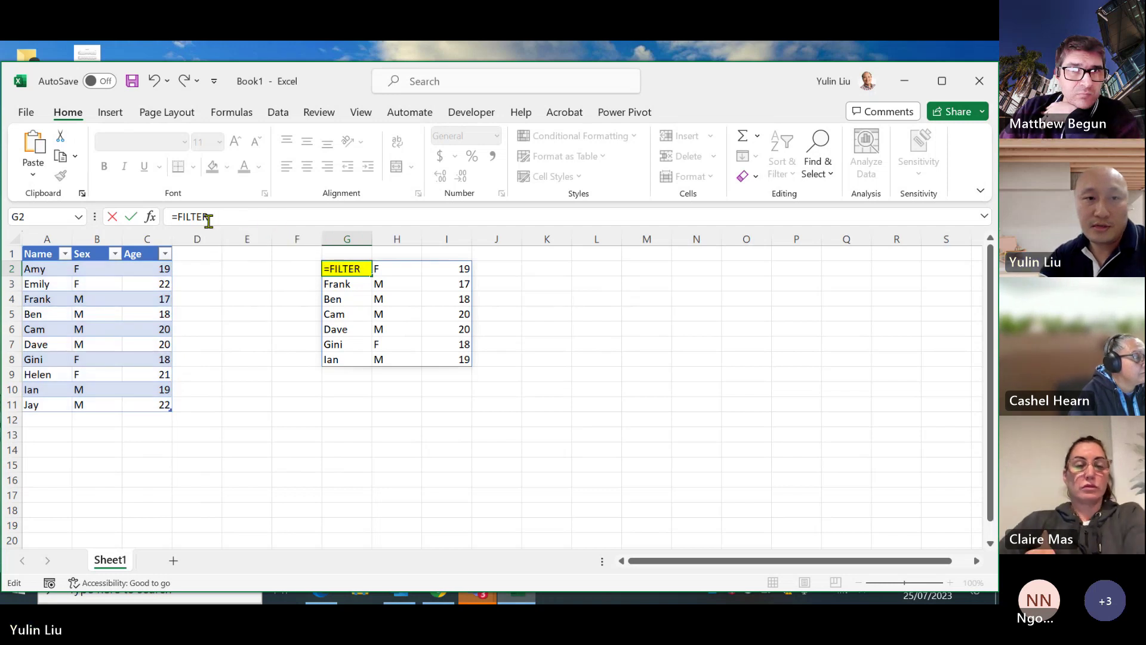
pyautogui.press('BackSpace')
pyautogui.press('BackSpace')
pyautogui.press('BackSpace')
pyautogui.press('BackSpace')
pyautogui.press('BackSpace')
pyautogui.press('BackSpace')
pyautogui.press('BackSpace')
pyautogui.click(244, 357)
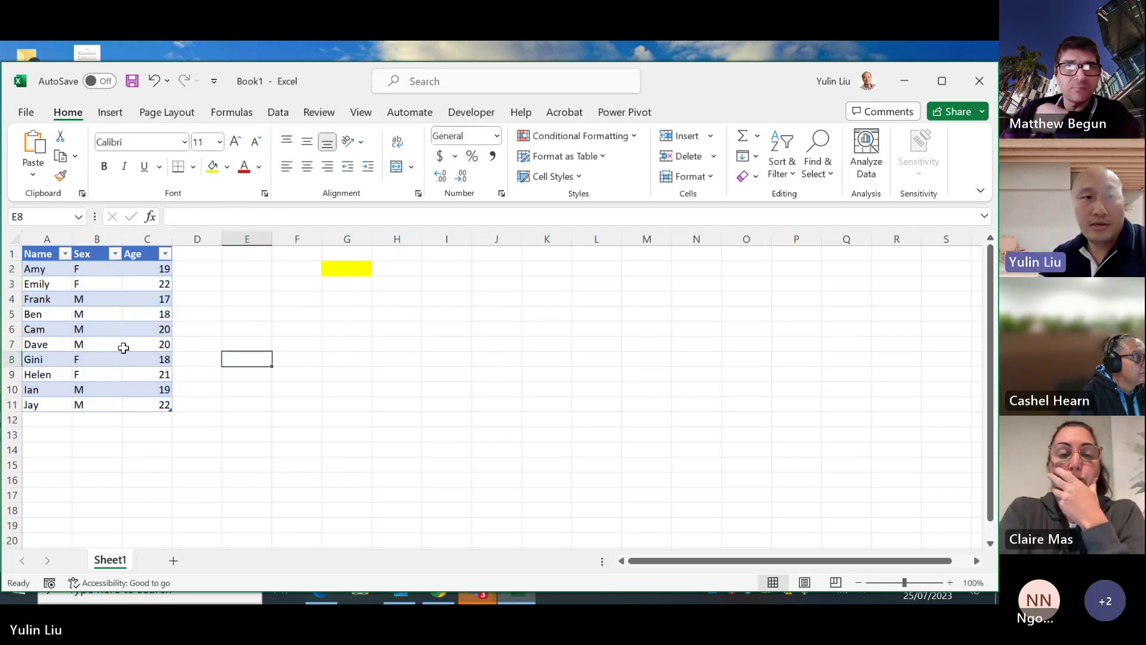
# Step: Select cell C4 in the table and look through the Insert and Data tabs
pyautogui.click(100, 334)
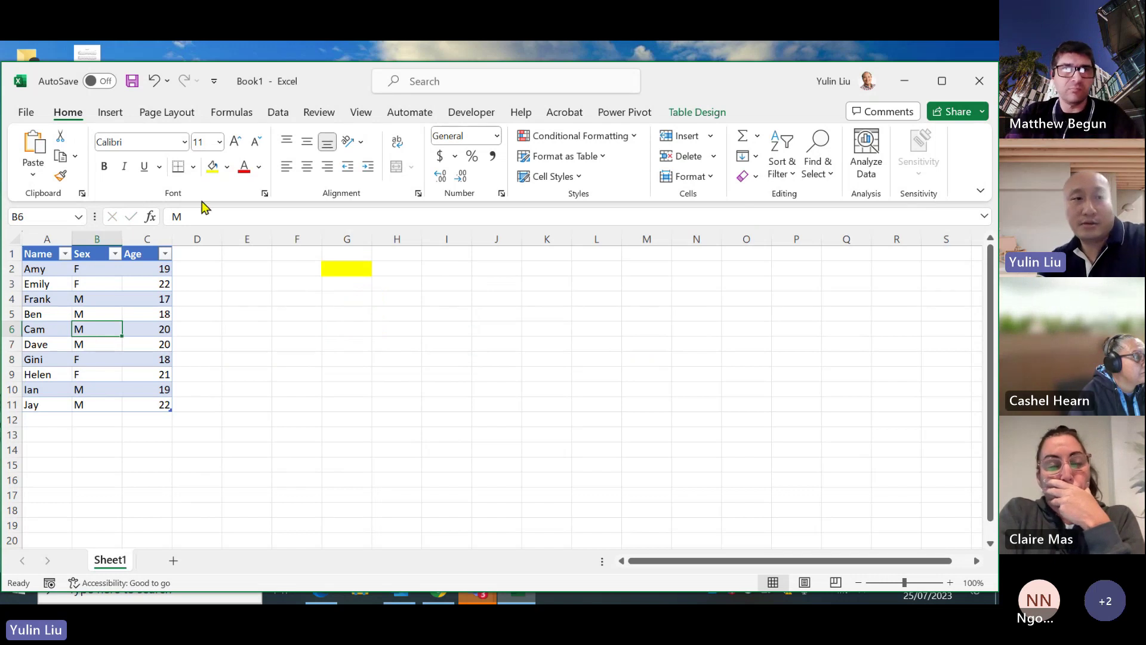
pyautogui.click(132, 297)
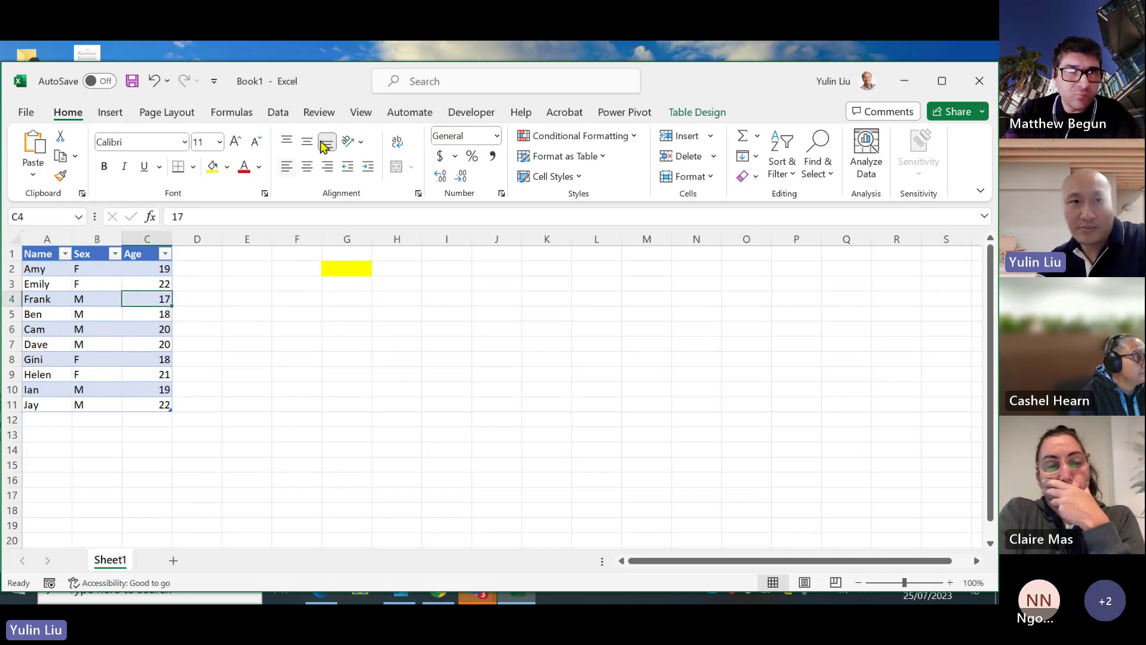
pyautogui.click(119, 117)
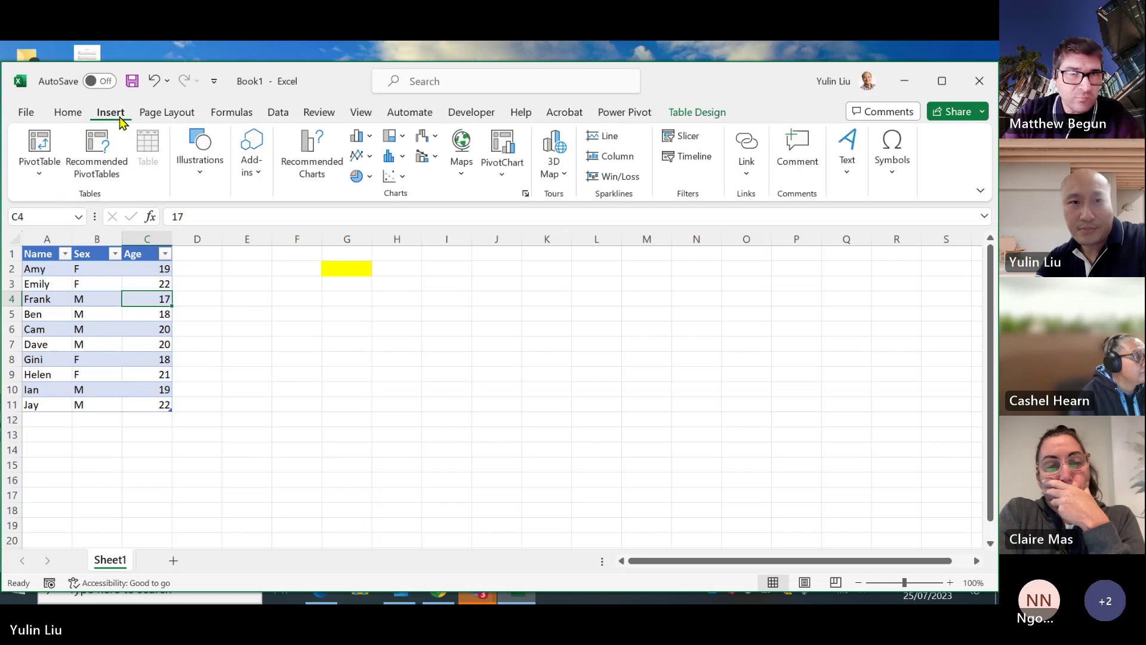
pyautogui.click(277, 117)
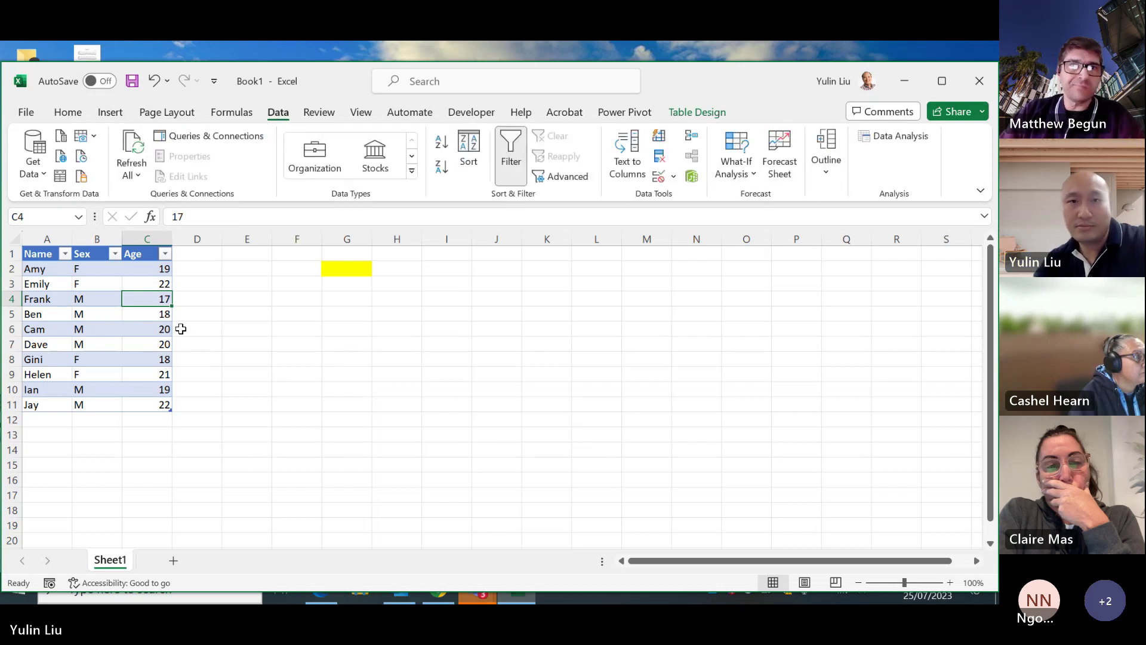
pyautogui.click(68, 113)
# Step: Open Table Design from cell B5 and select the Table1 name in the Table Name box
pyautogui.click(97, 311)
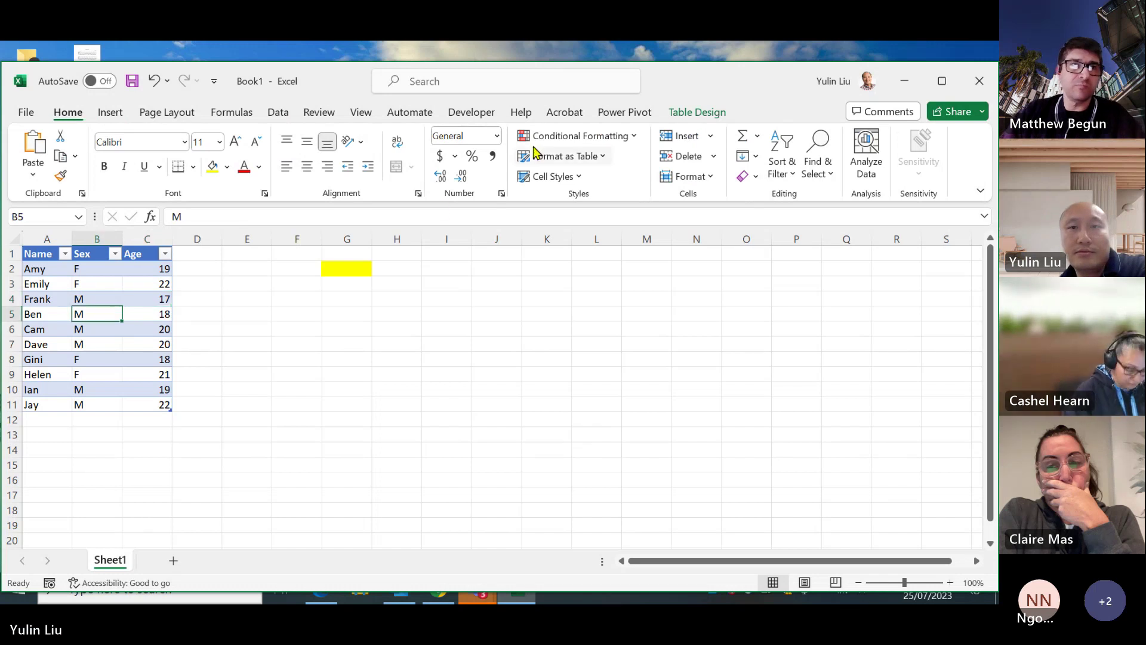
pyautogui.click(684, 116)
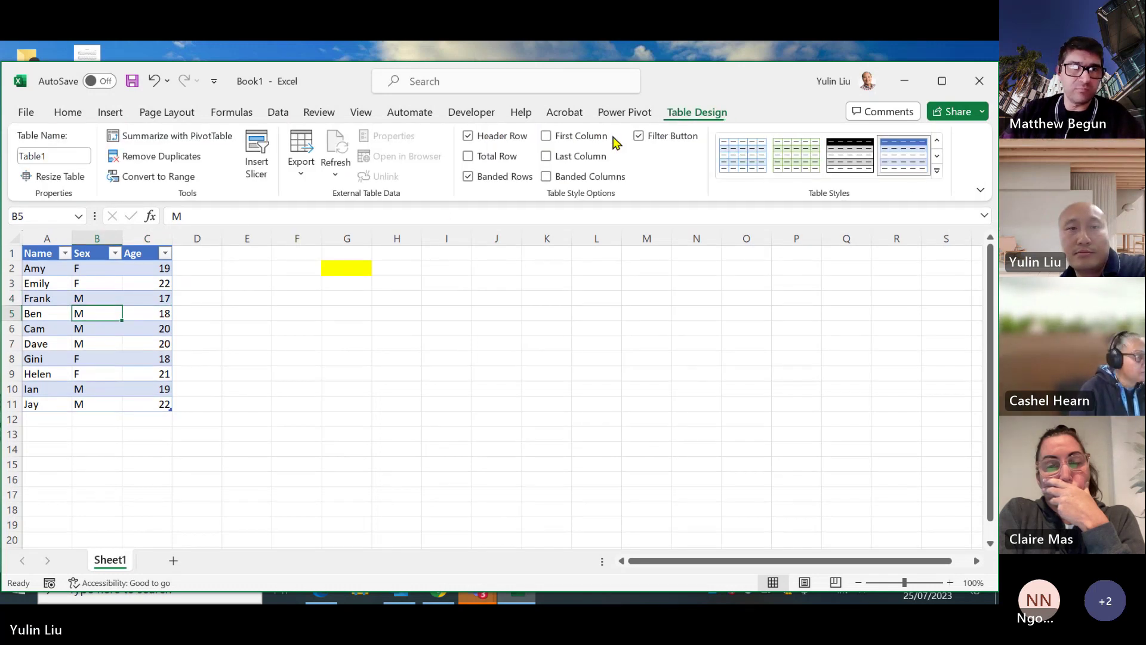
pyautogui.click(213, 463)
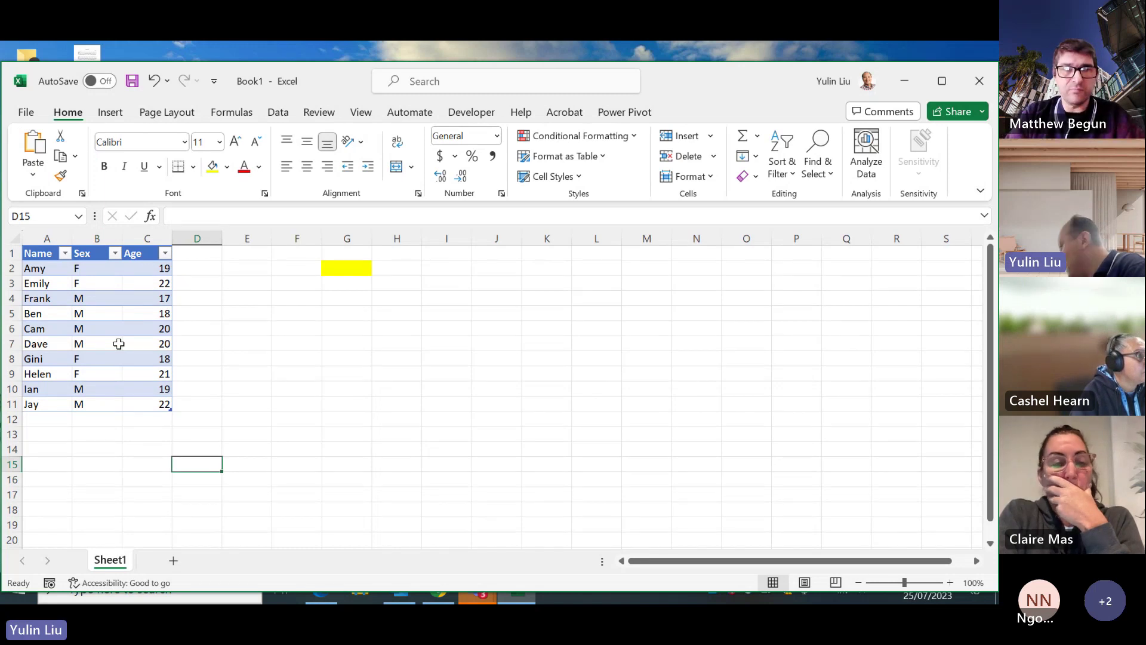
pyautogui.click(97, 314)
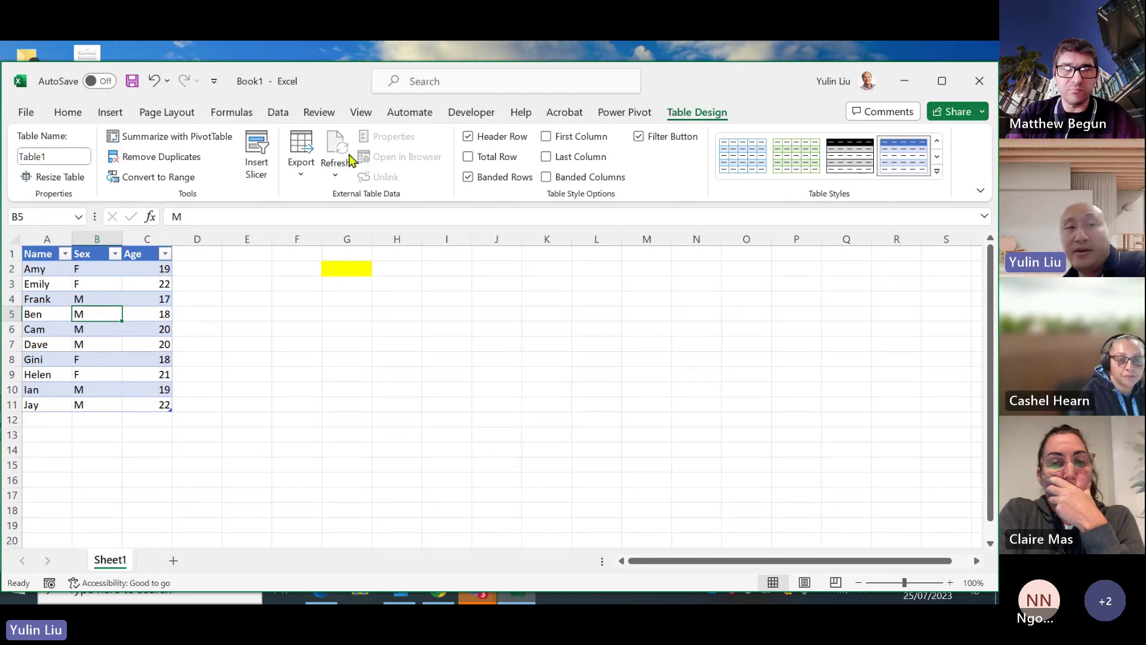
pyautogui.click(49, 158)
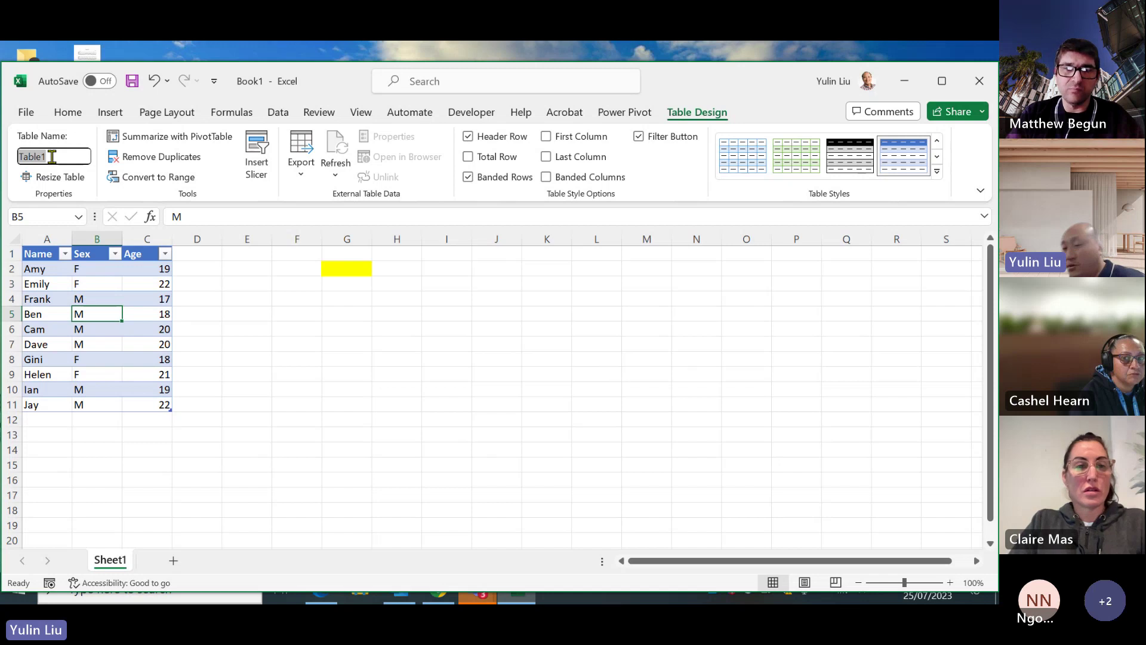
# Step: Rename Table1 to Students, check the new name in Table Design, then select G2
pyautogui.write('Students')
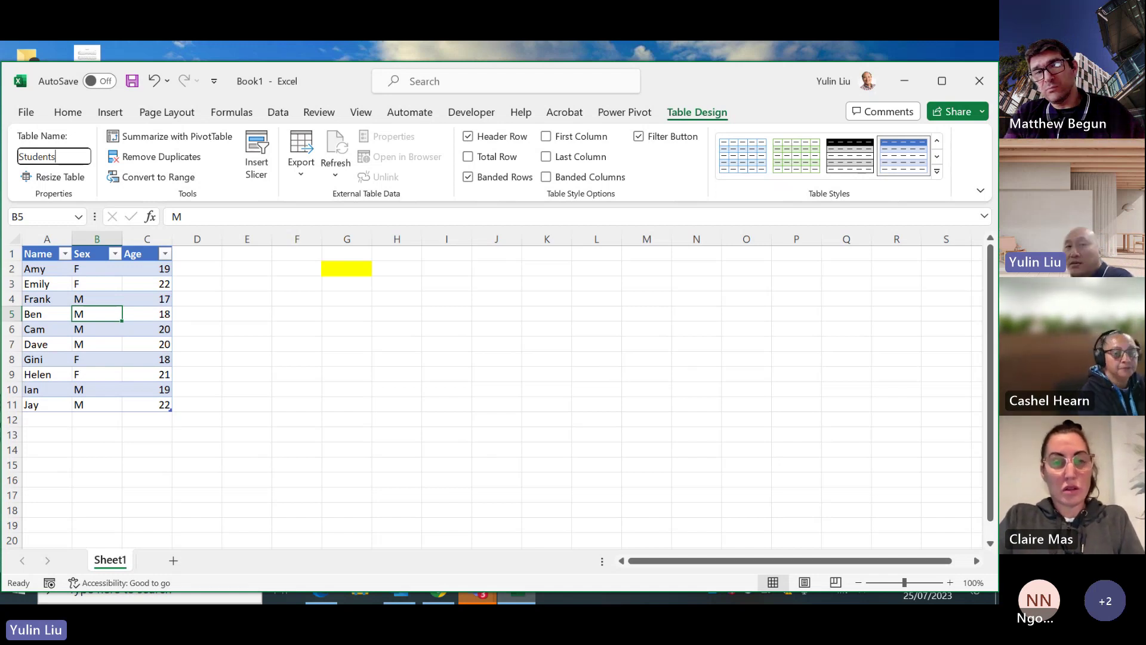
pyautogui.press('Return')
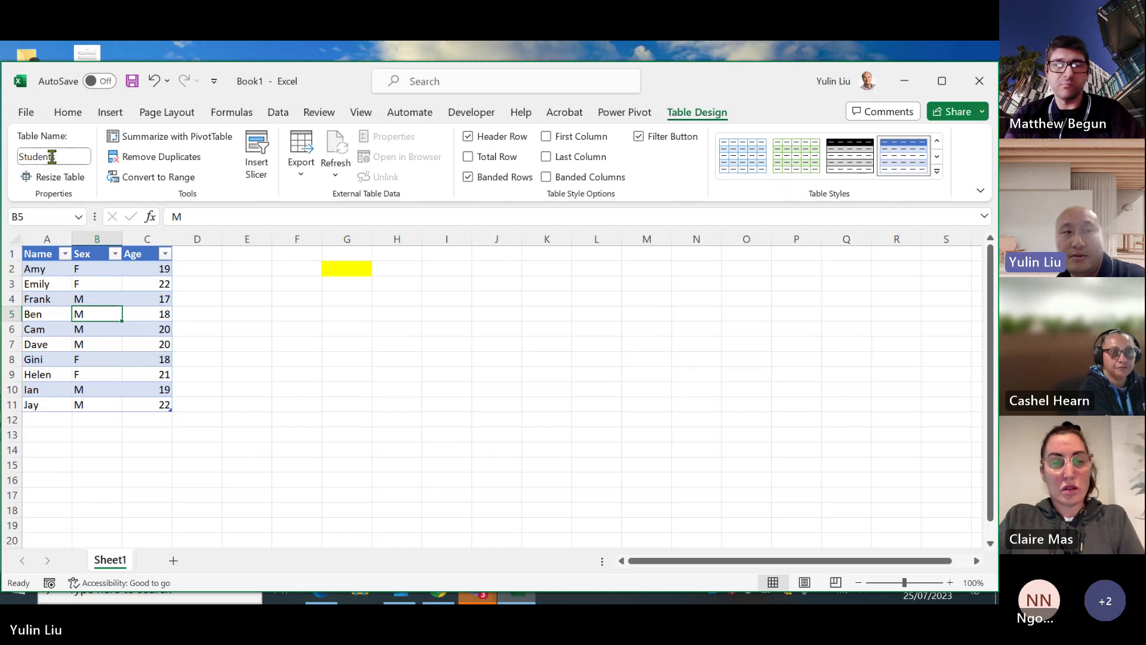
pyautogui.click(284, 361)
pyautogui.click(95, 333)
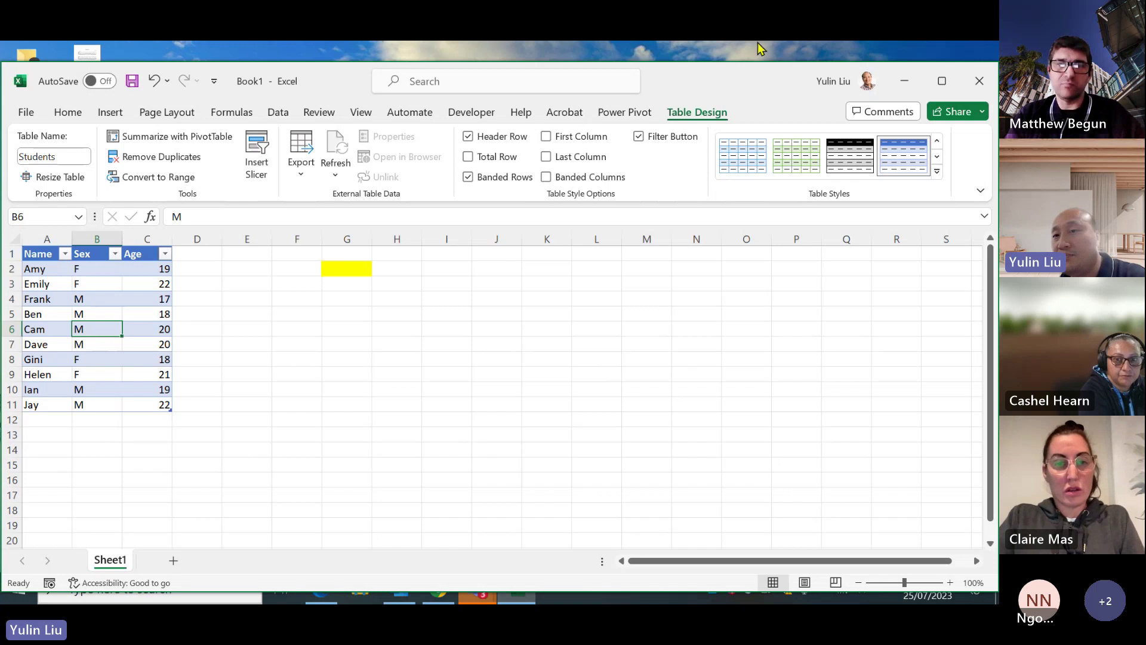
pyautogui.click(65, 154)
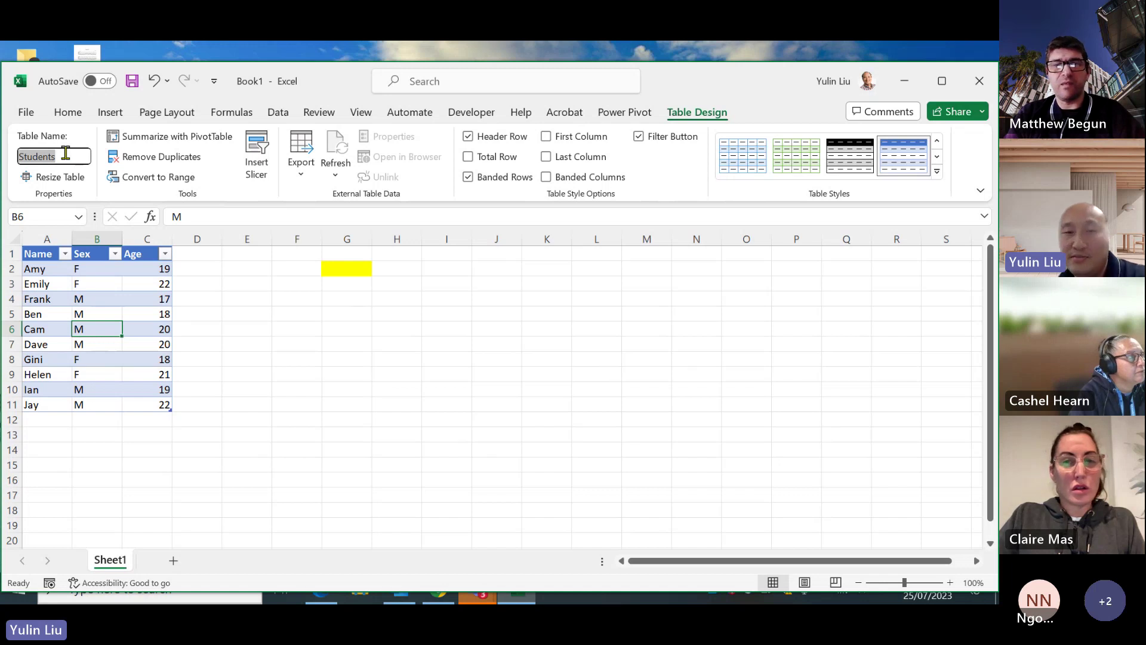
pyautogui.click(313, 452)
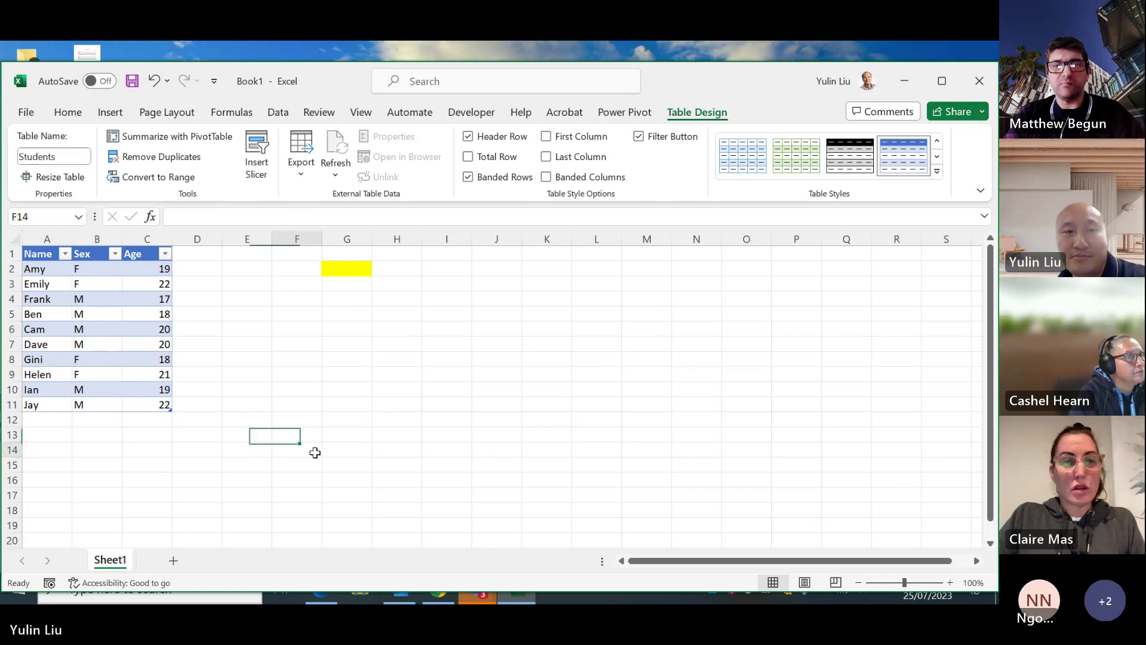
pyautogui.click(334, 272)
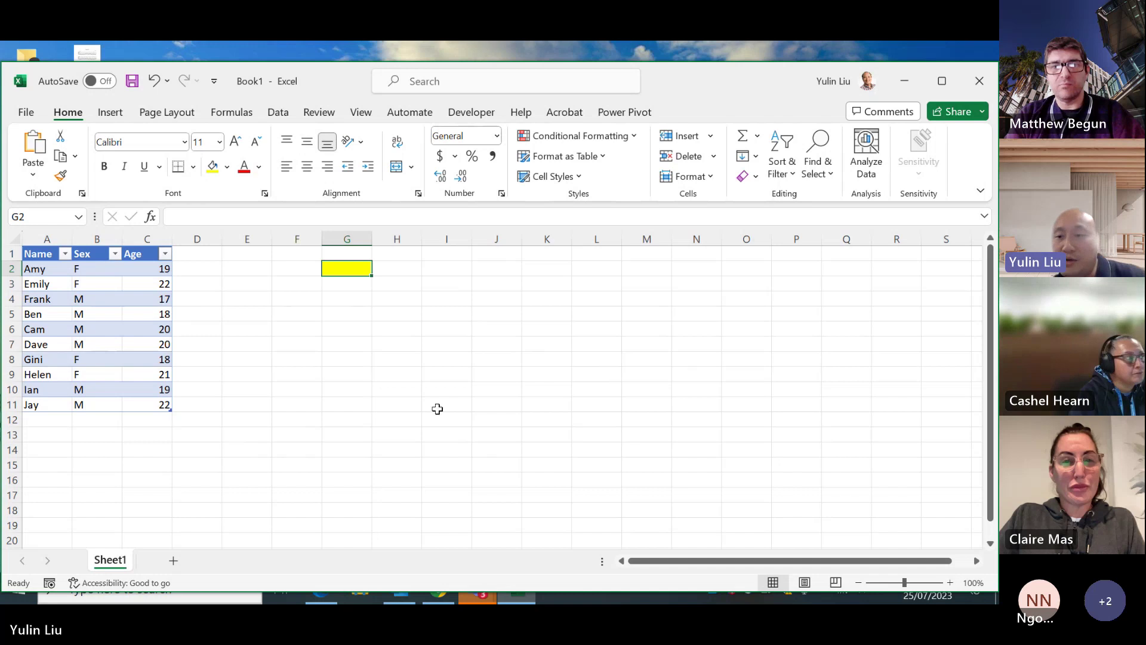
# Step: Zoom the sheet to 160% and enter =FILTER(Students in G2 using the whole table
pyautogui.click(950, 582)
pyautogui.click(950, 582)
pyautogui.click(950, 582)
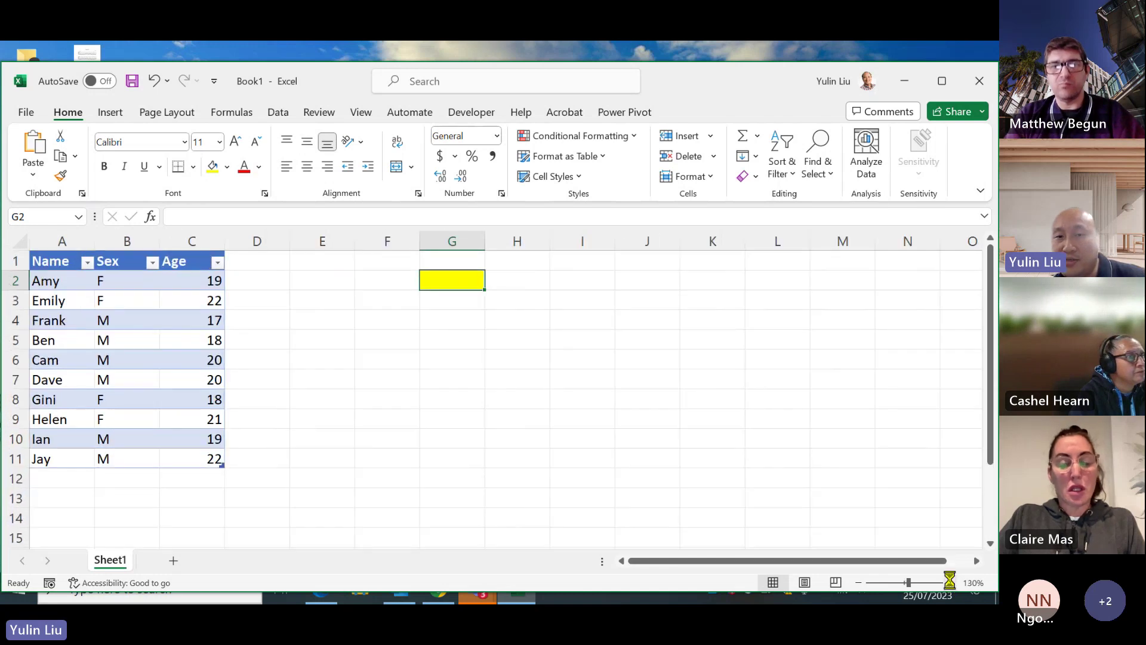
pyautogui.click(950, 582)
pyautogui.click(950, 582)
pyautogui.click(950, 582)
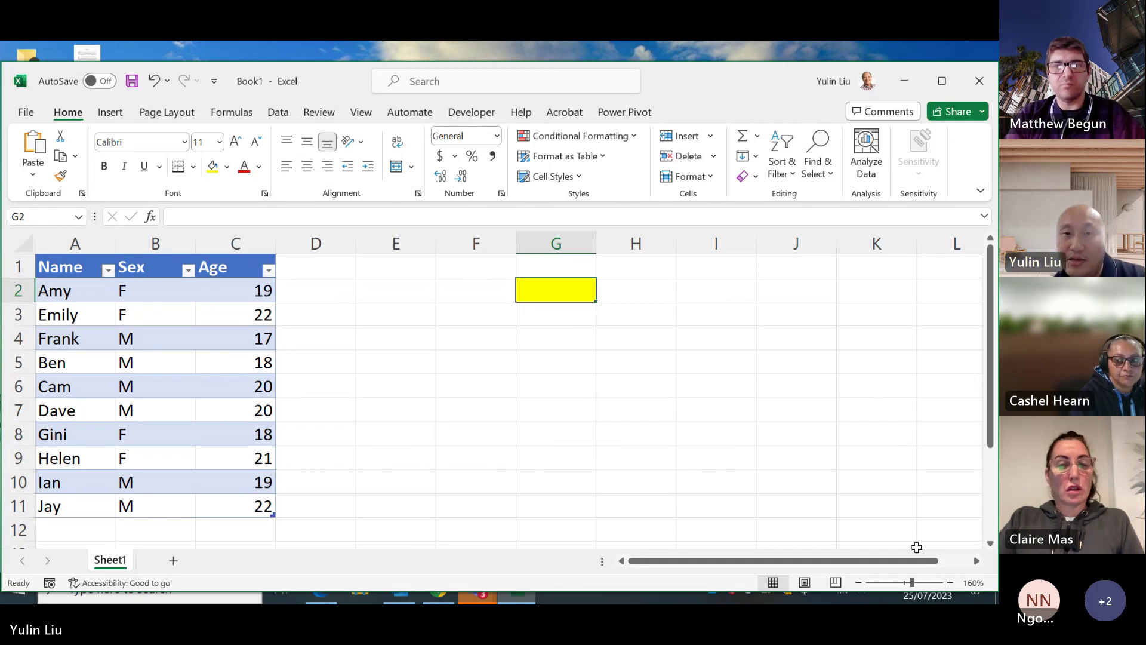
pyautogui.write('=')
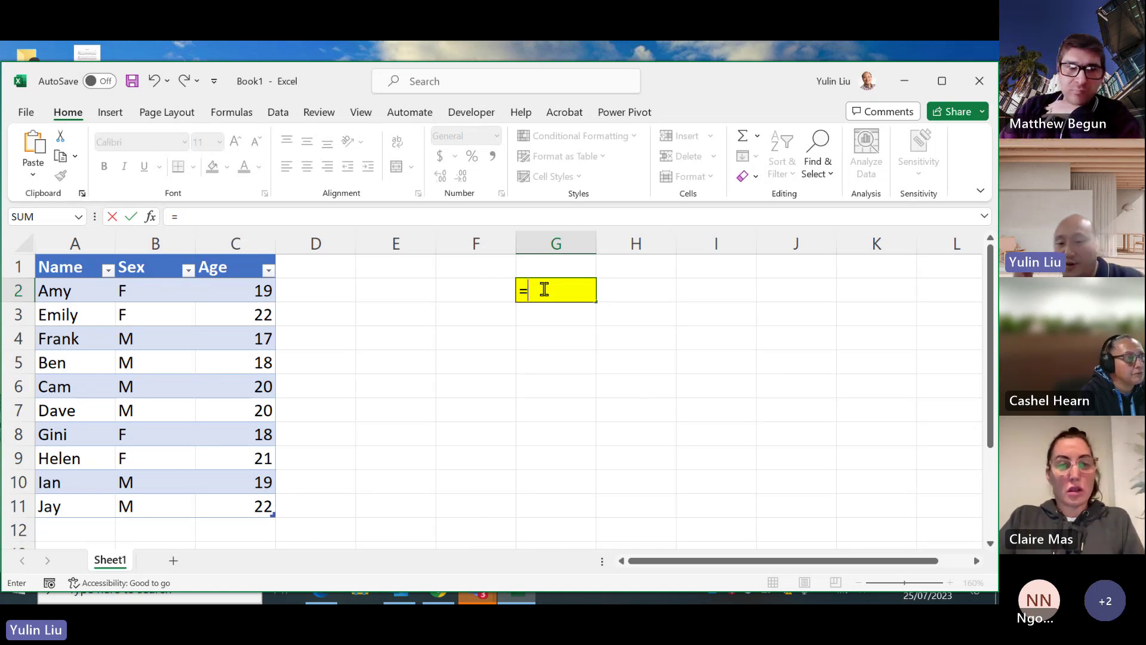
pyautogui.write('filter')
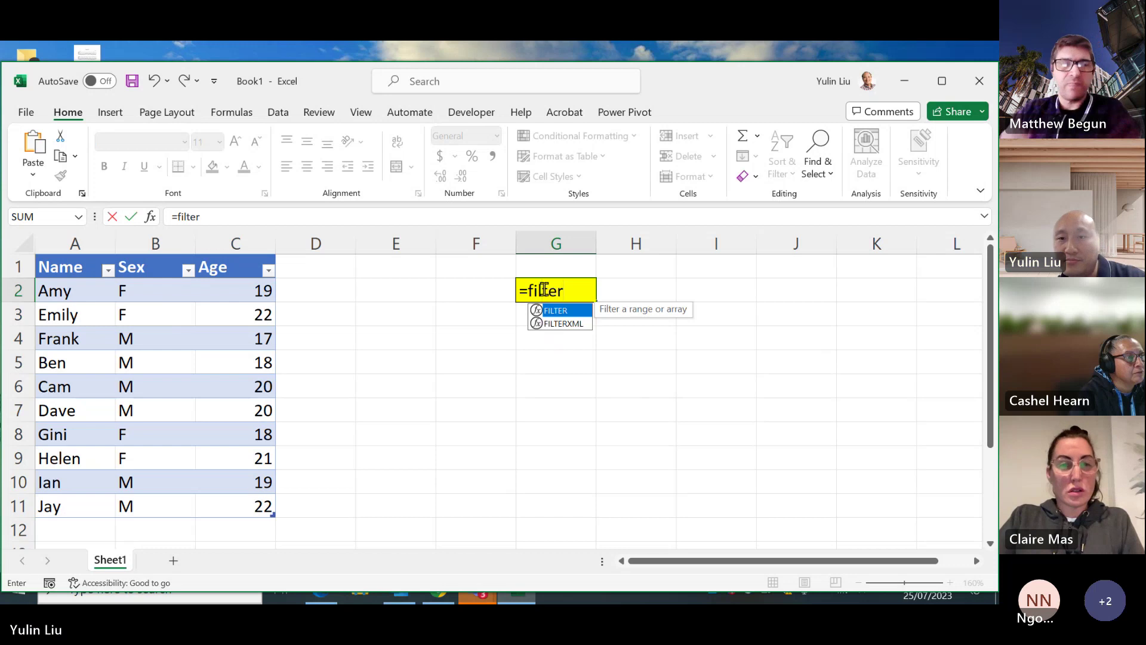
pyautogui.doubleClick(561, 311)
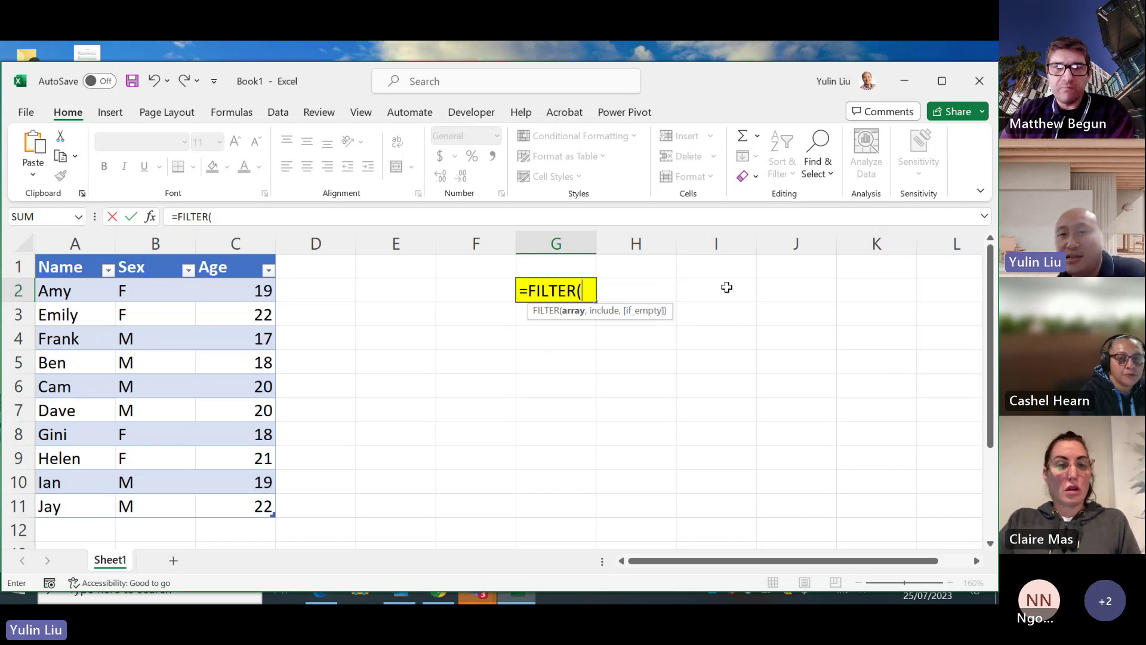
pyautogui.moveTo(84, 290); pyautogui.dragTo(245, 505)
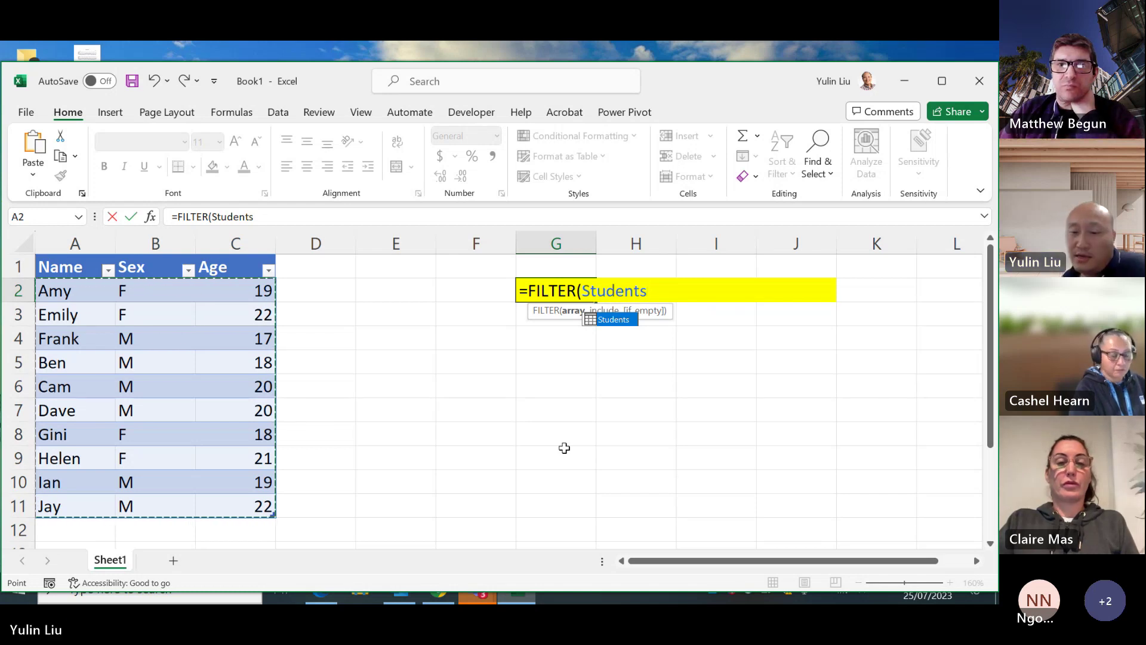
# Step: Add the include condition ABS(Students[Age]-18) <= 2 to G2's FILTER formula
pyautogui.write(',')
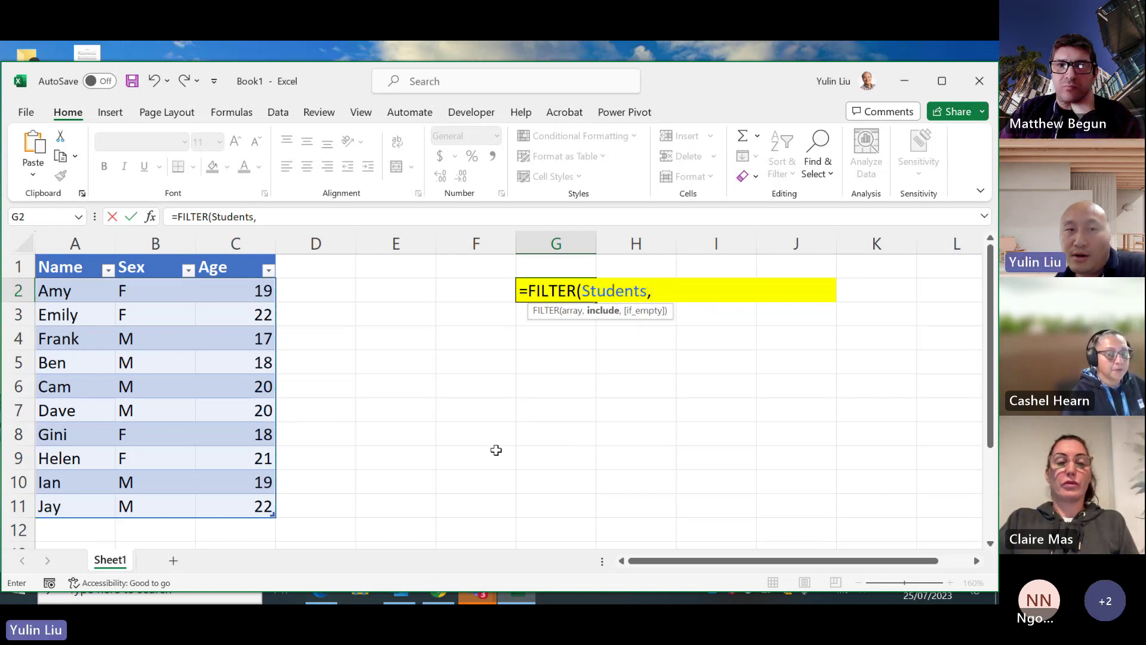
pyautogui.moveTo(238, 291); pyautogui.dragTo(250, 505)
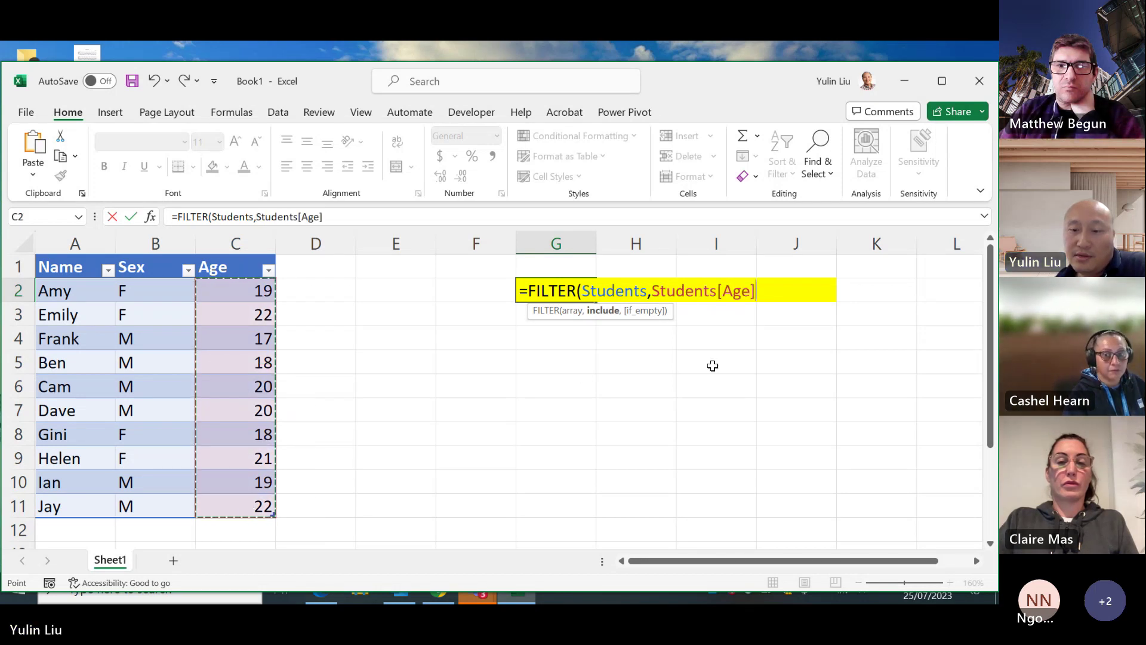
pyautogui.write('-')
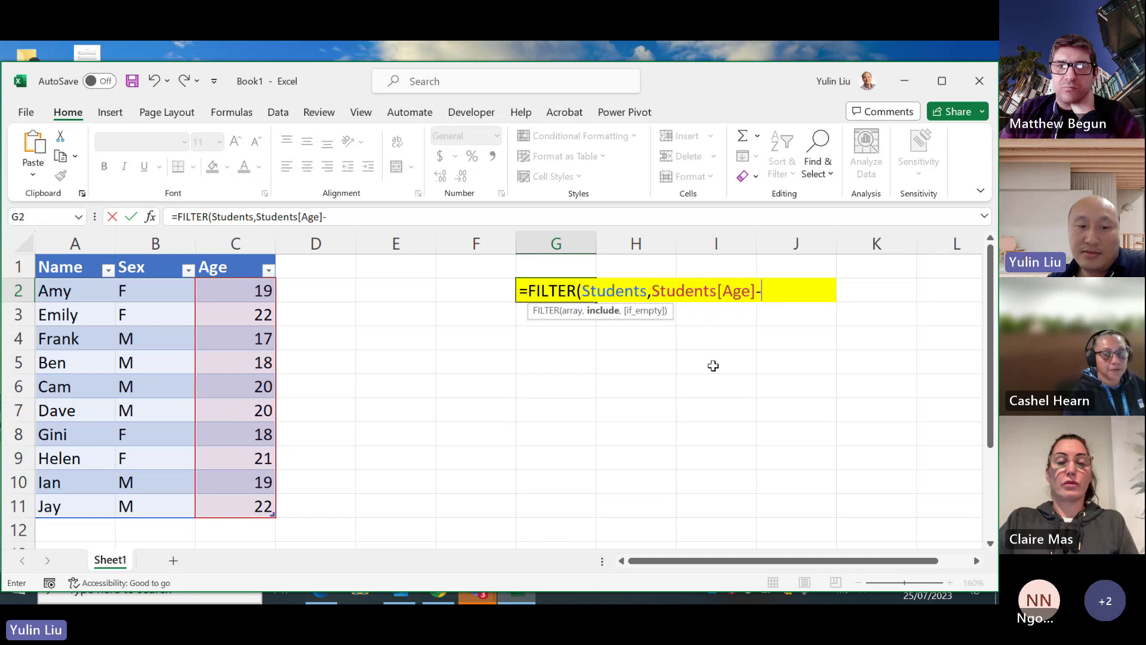
pyautogui.write('18')
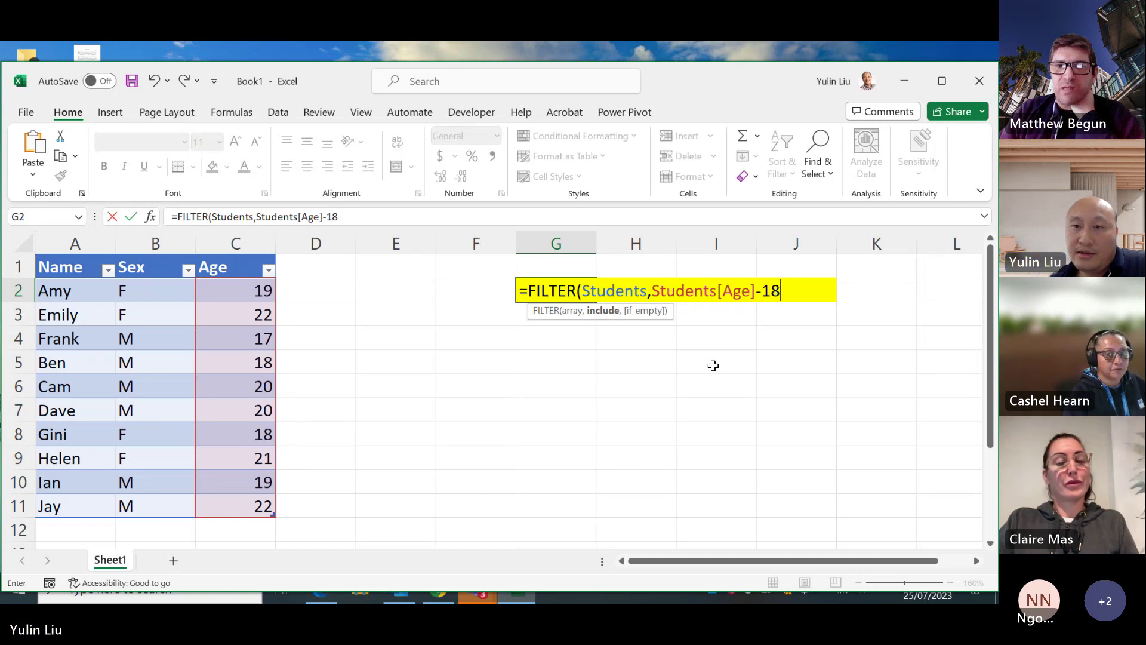
pyautogui.write(')')
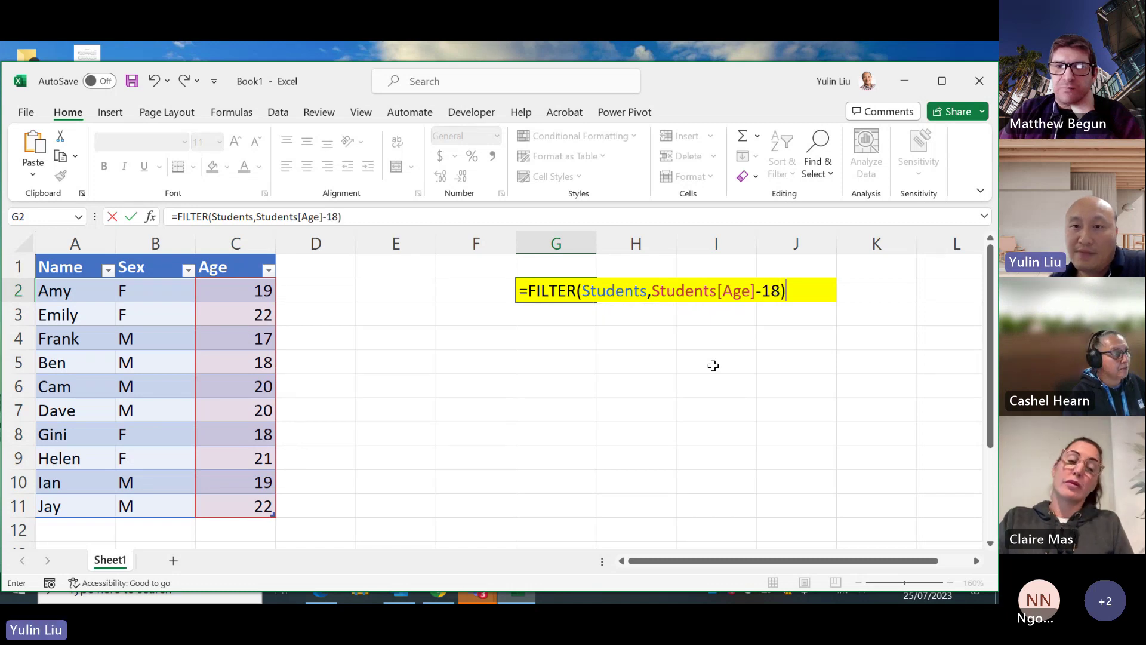
pyautogui.click(655, 293)
pyautogui.write('(')
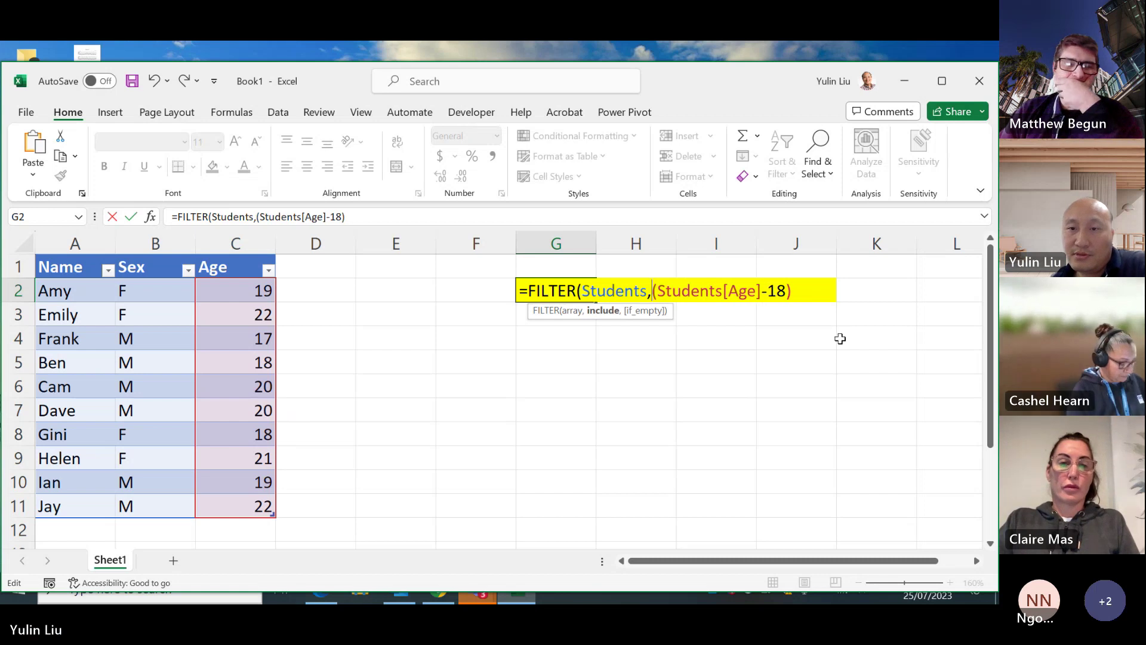
pyautogui.write('ABS')
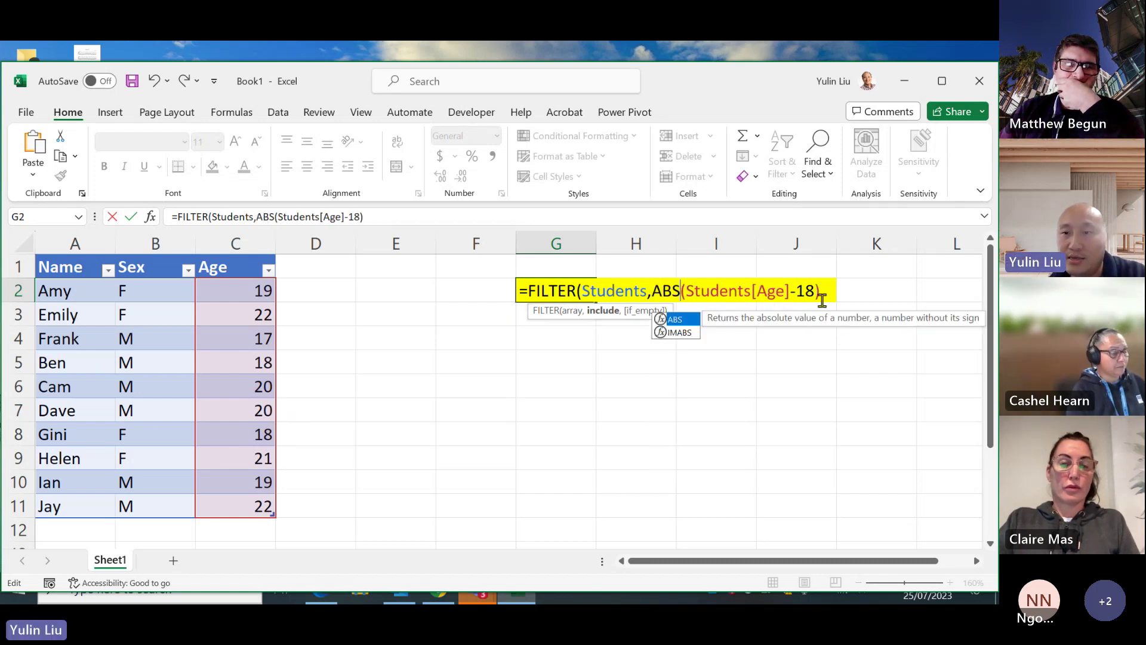
pyautogui.press('End')
pyautogui.write('<')
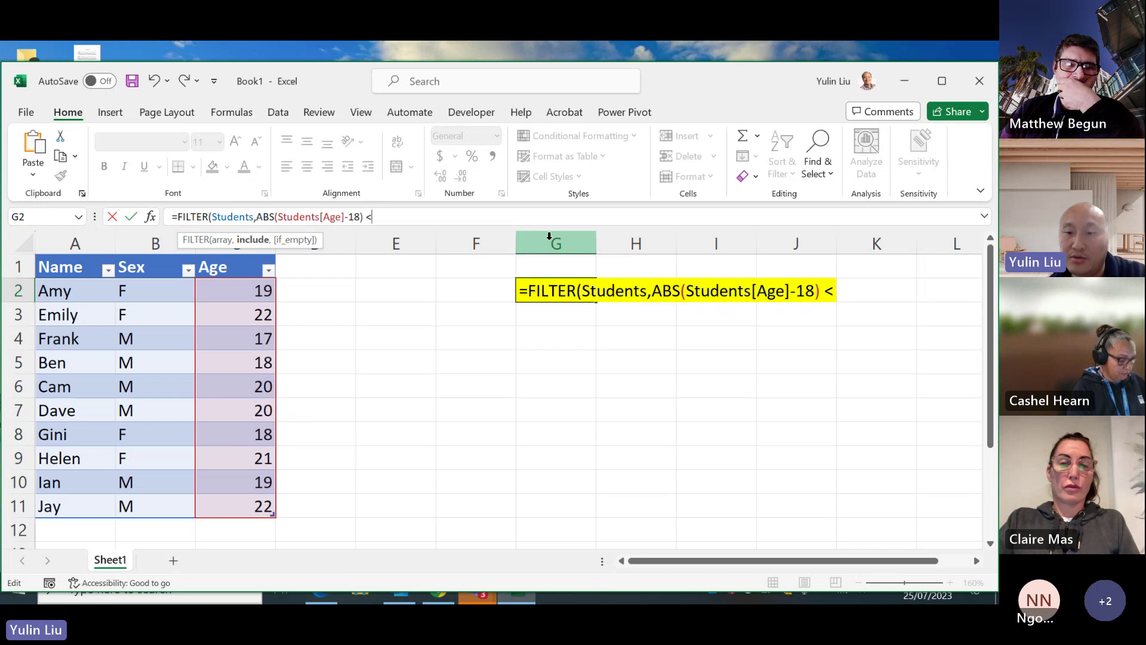
pyautogui.write('= 2')
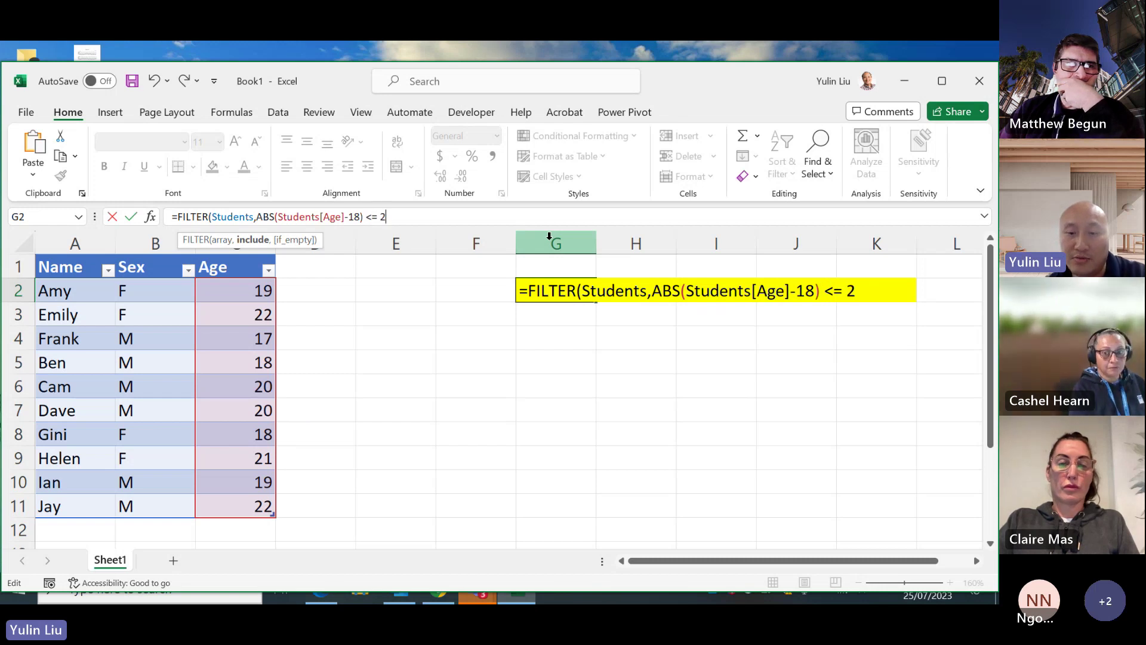
pyautogui.write(',')
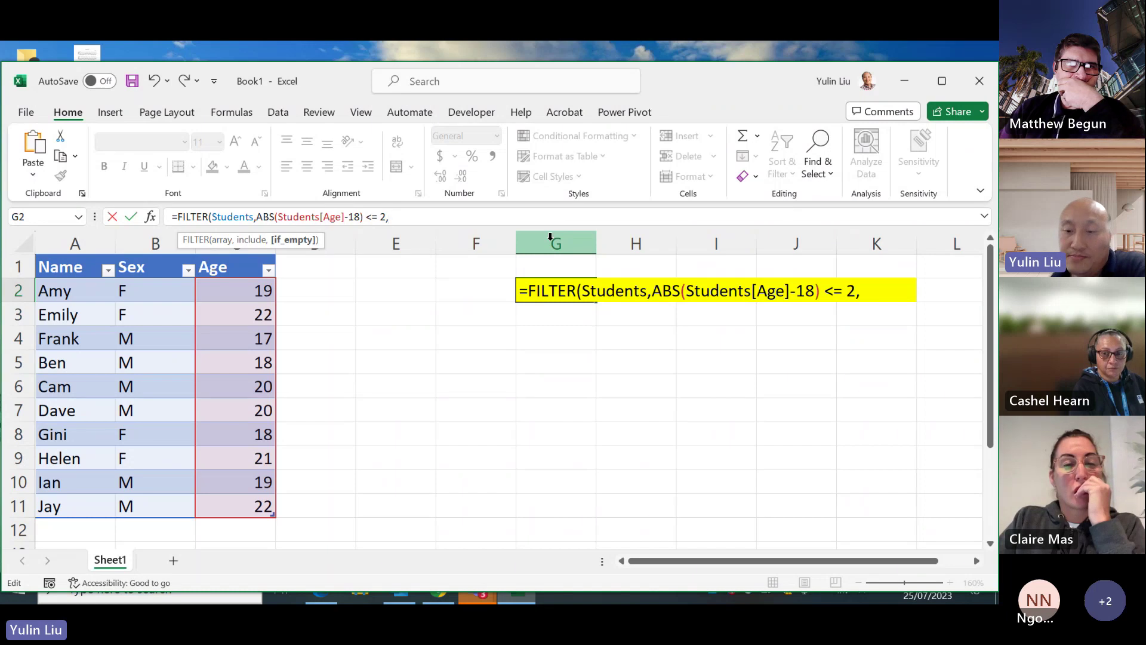
# Step: Add "None" as the if-empty result and enter the formula, spilling seven students into G2:I8
pyautogui.write('"')
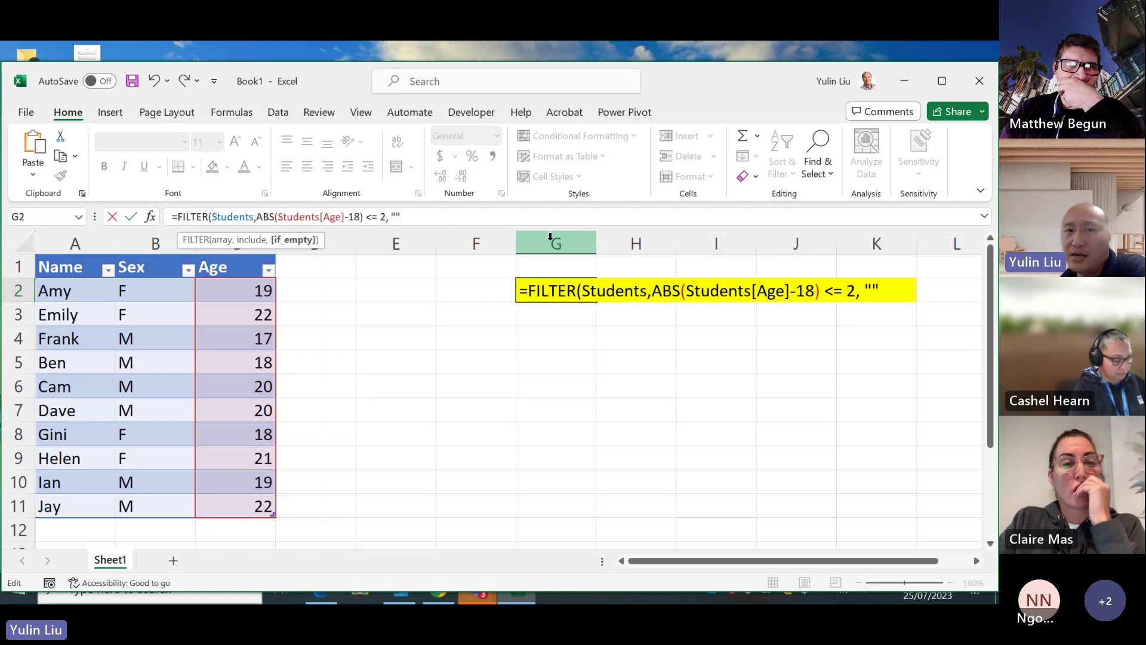
pyautogui.press('Left')
pyautogui.write('Noe')
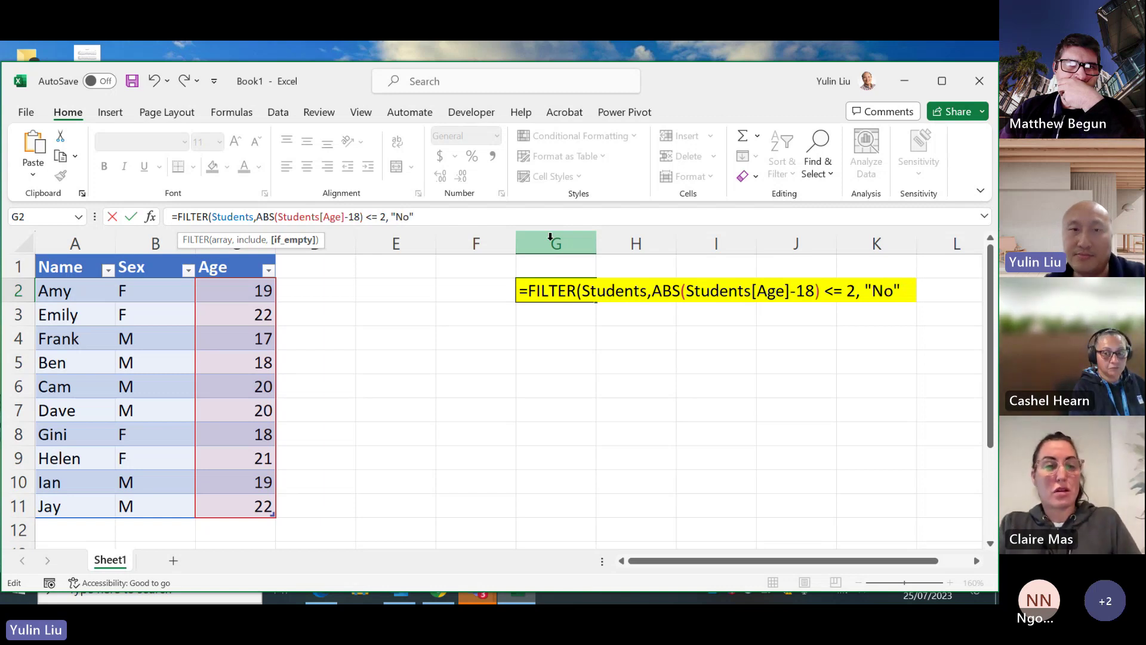
pyautogui.press('BackSpace')
pyautogui.press('BackSpace')
pyautogui.write('ne')
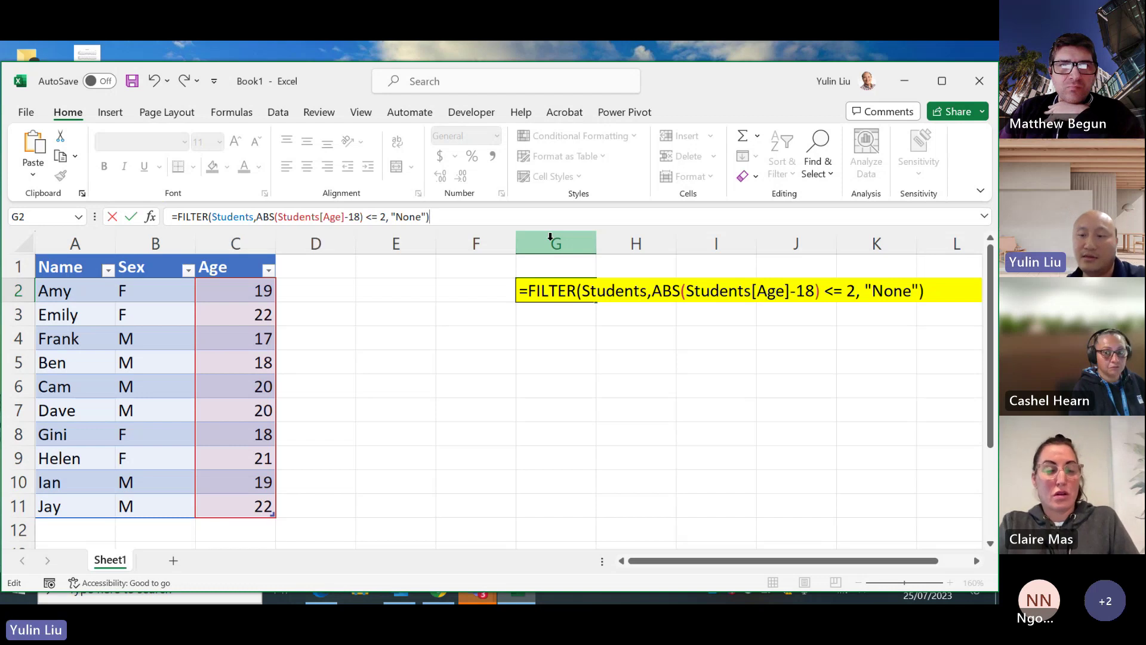
pyautogui.press('Return')
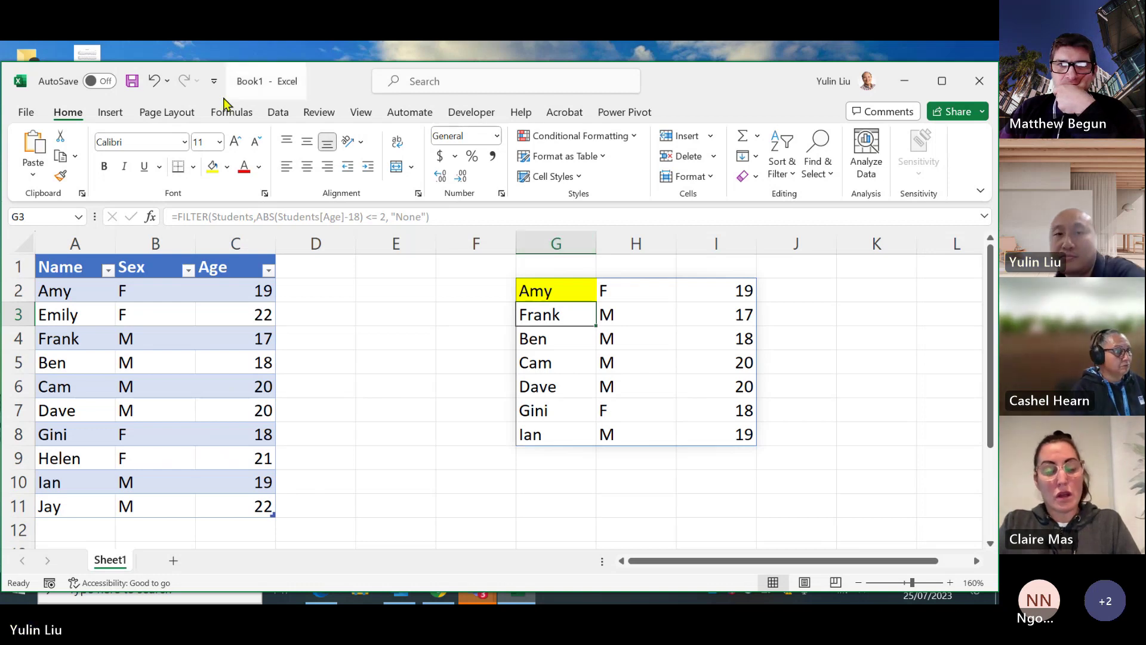
pyautogui.click(547, 293)
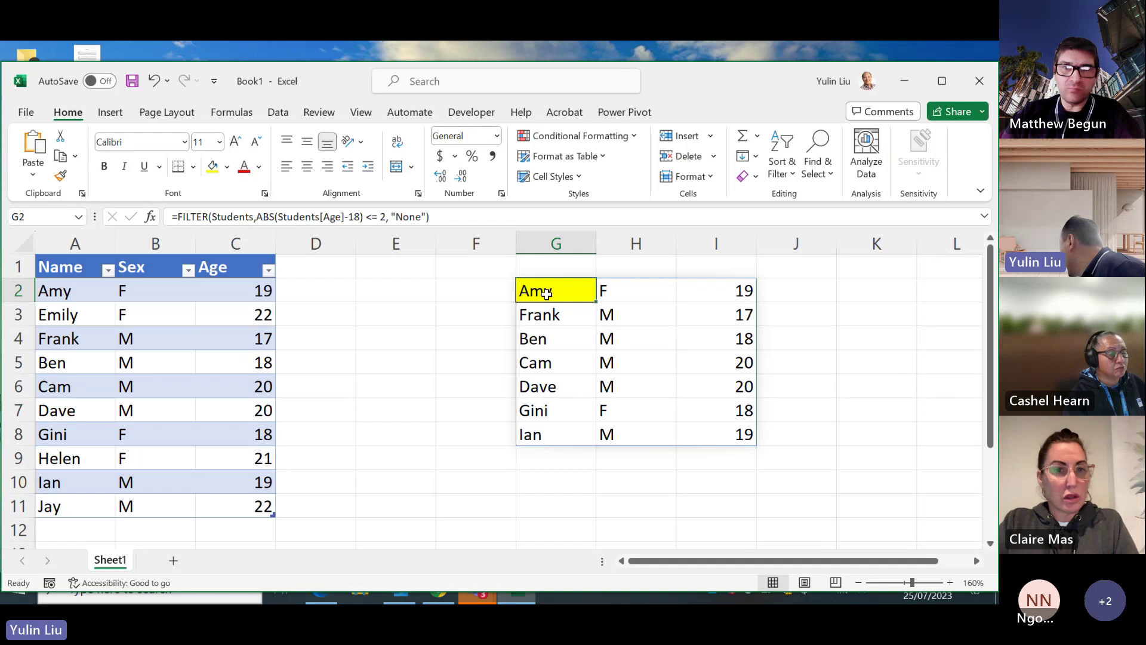
pyautogui.click(346, 396)
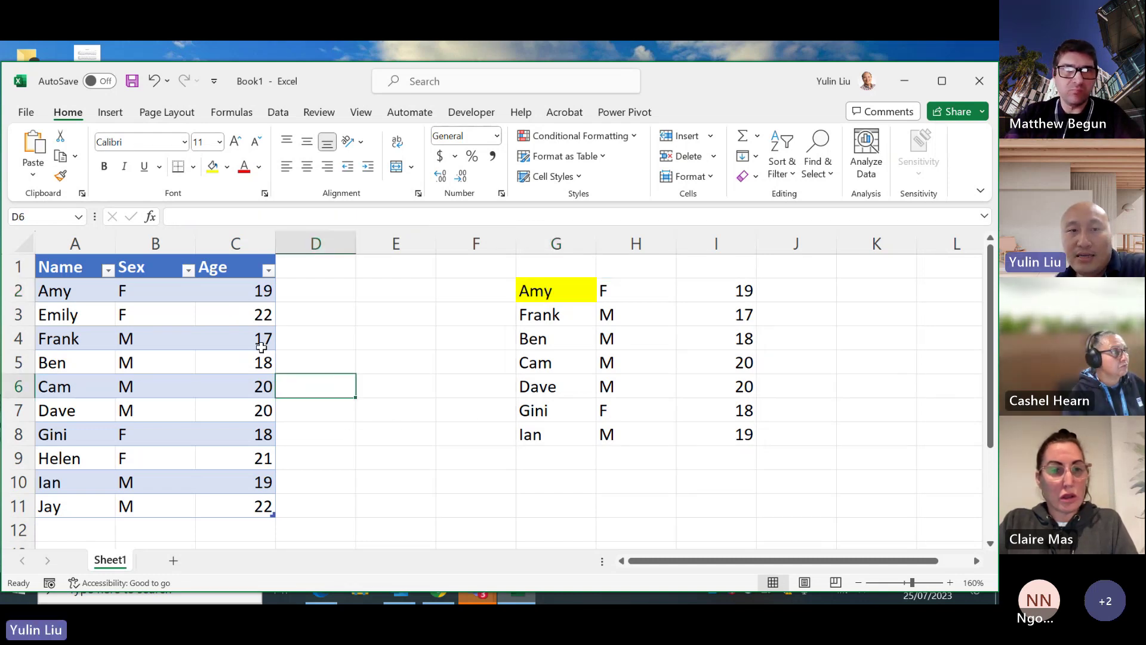
pyautogui.click(237, 293)
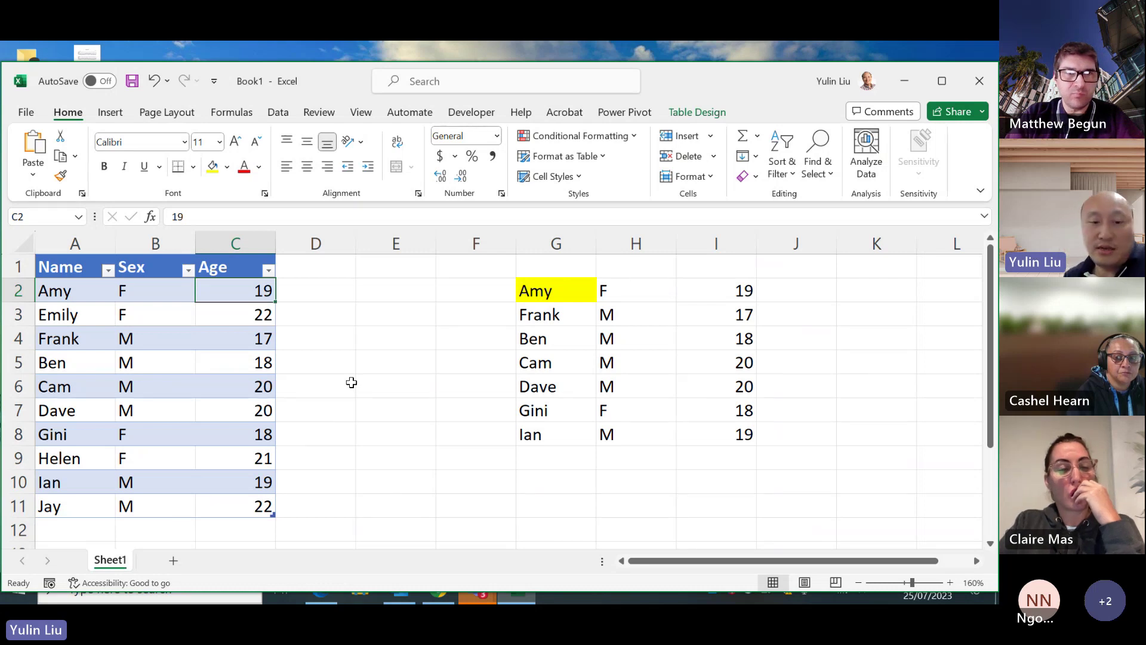
# Step: Change the age in C2 to 29 and the age in C11 from 22 to 19
pyautogui.write('29')
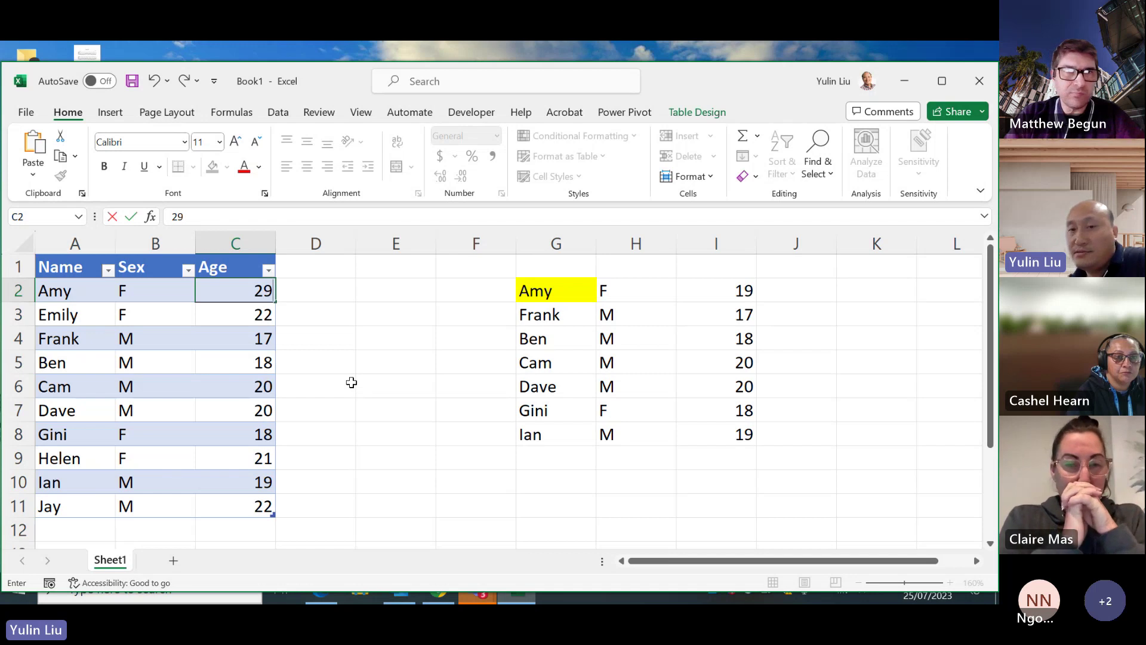
pyautogui.press('Return')
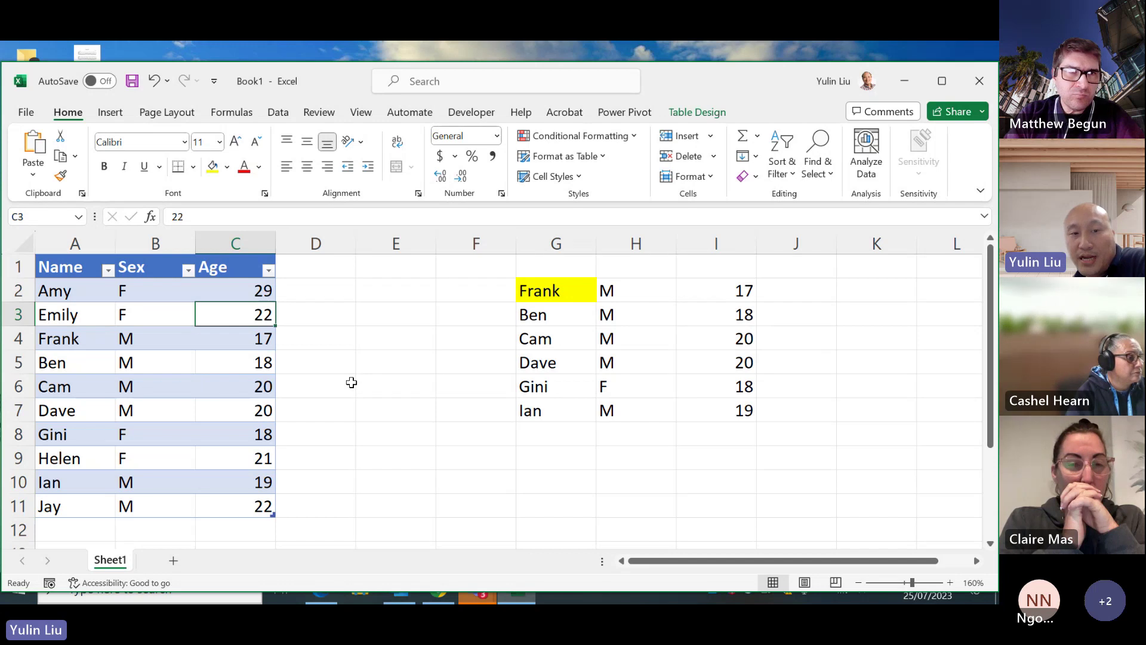
pyautogui.click(260, 508)
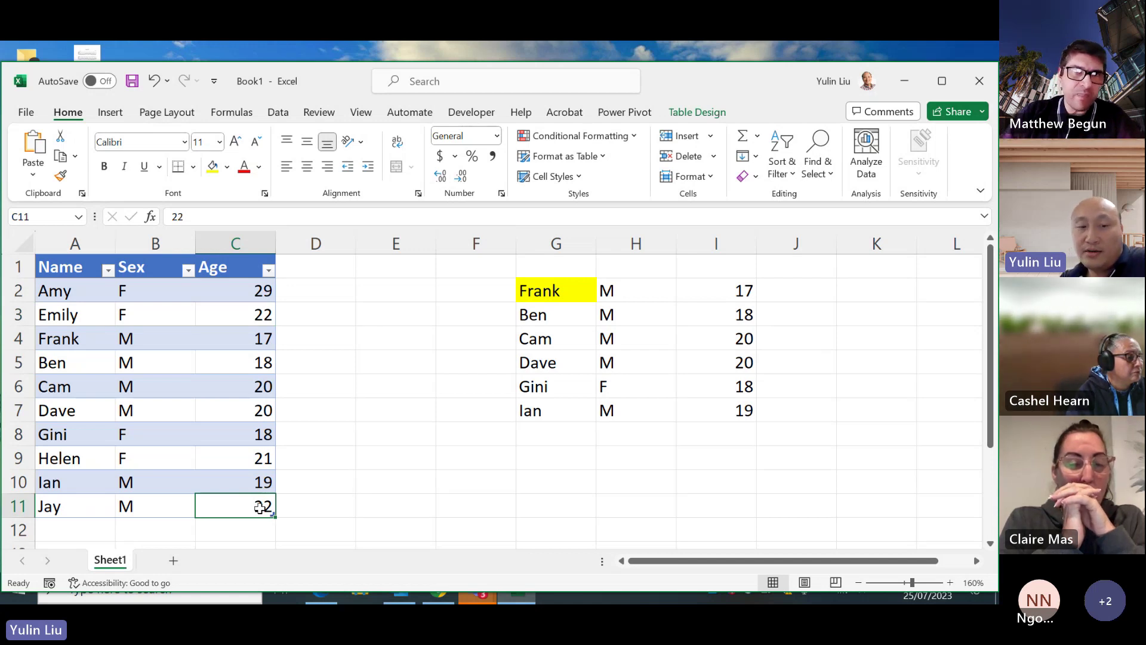
pyautogui.doubleClick(260, 508)
pyautogui.press('BackSpace')
pyautogui.press('BackSpace')
pyautogui.write('19')
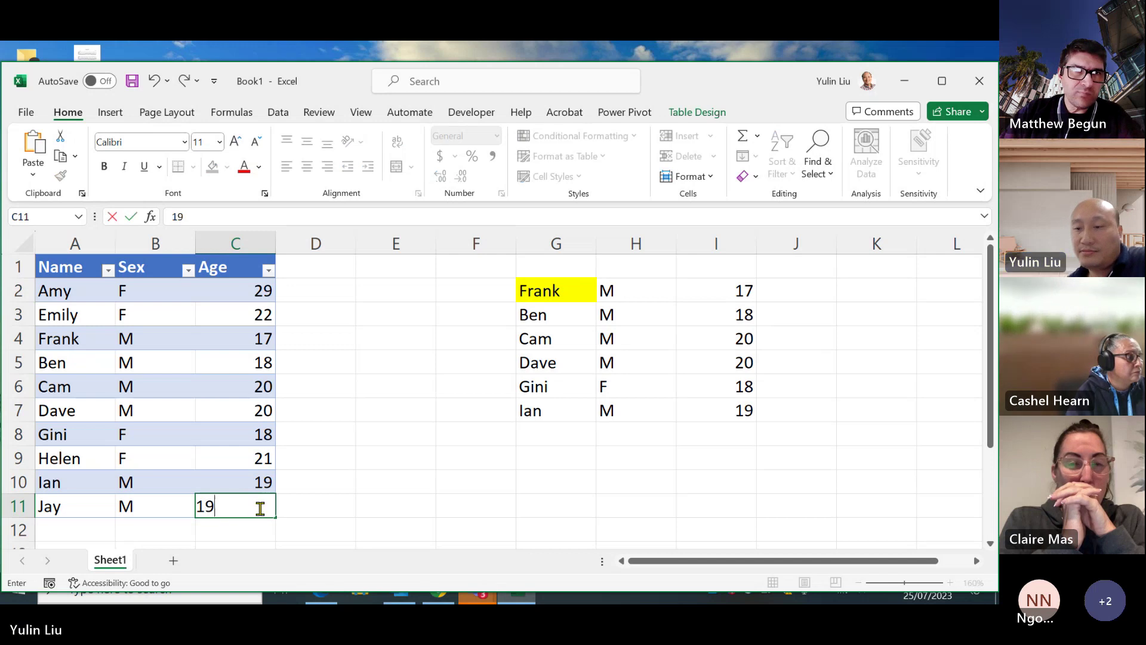
pyautogui.press('Return')
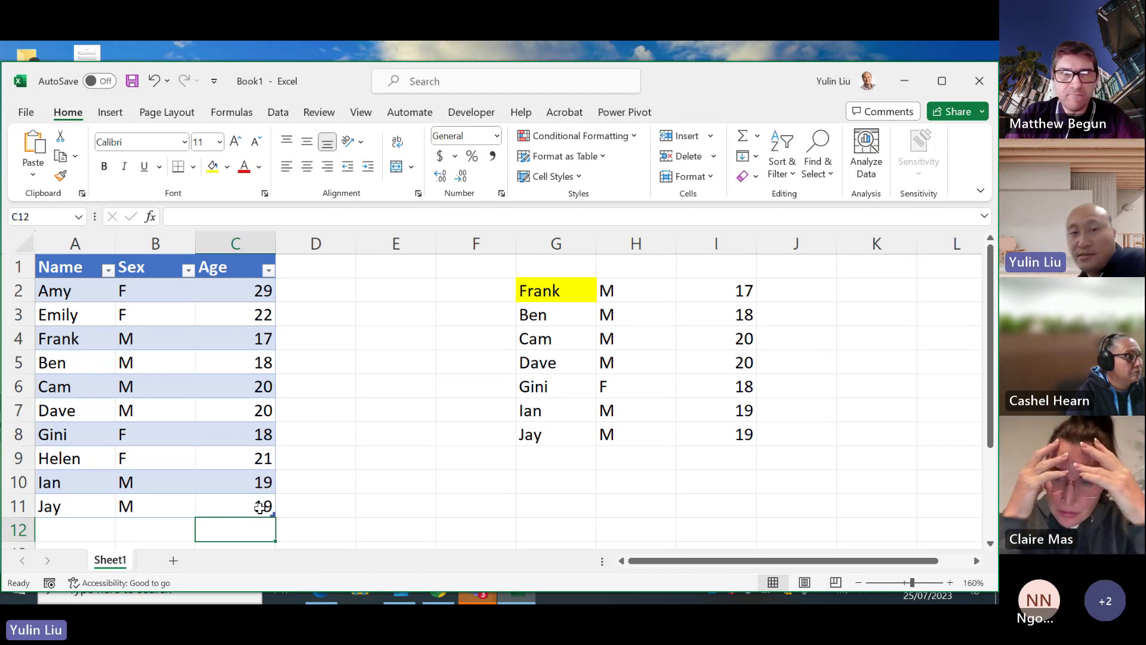
# Step: Clear Jay's row from the Students table
pyautogui.scroll(-1, 424, 459)
pyautogui.scroll(1, 412, 457)
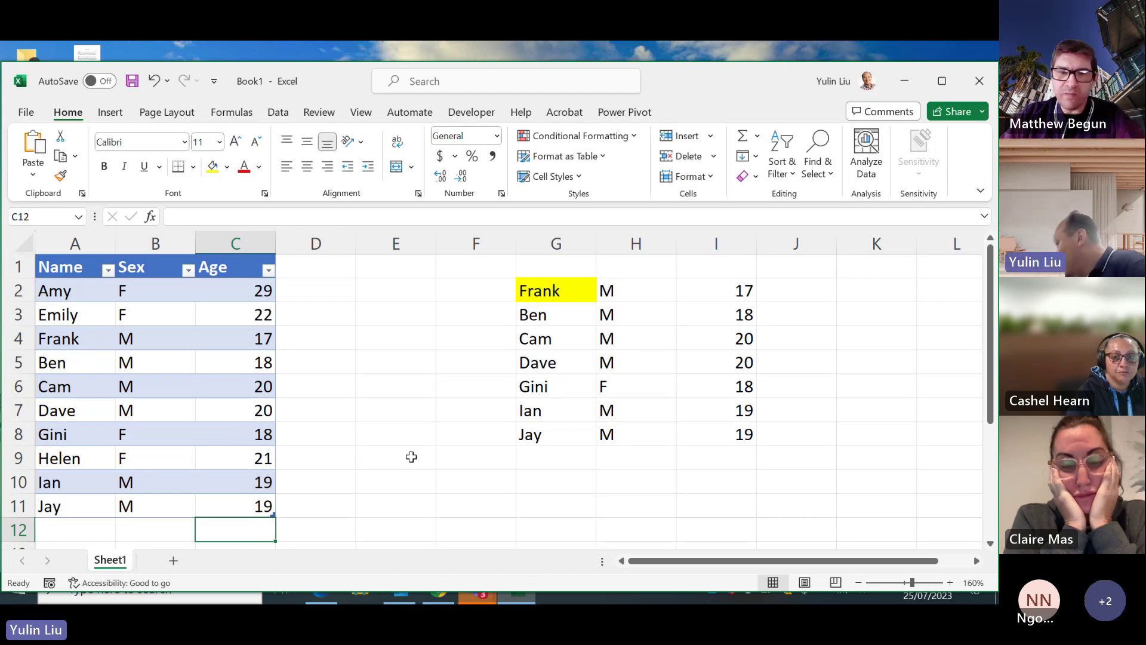
pyautogui.scroll(-1, 411, 457)
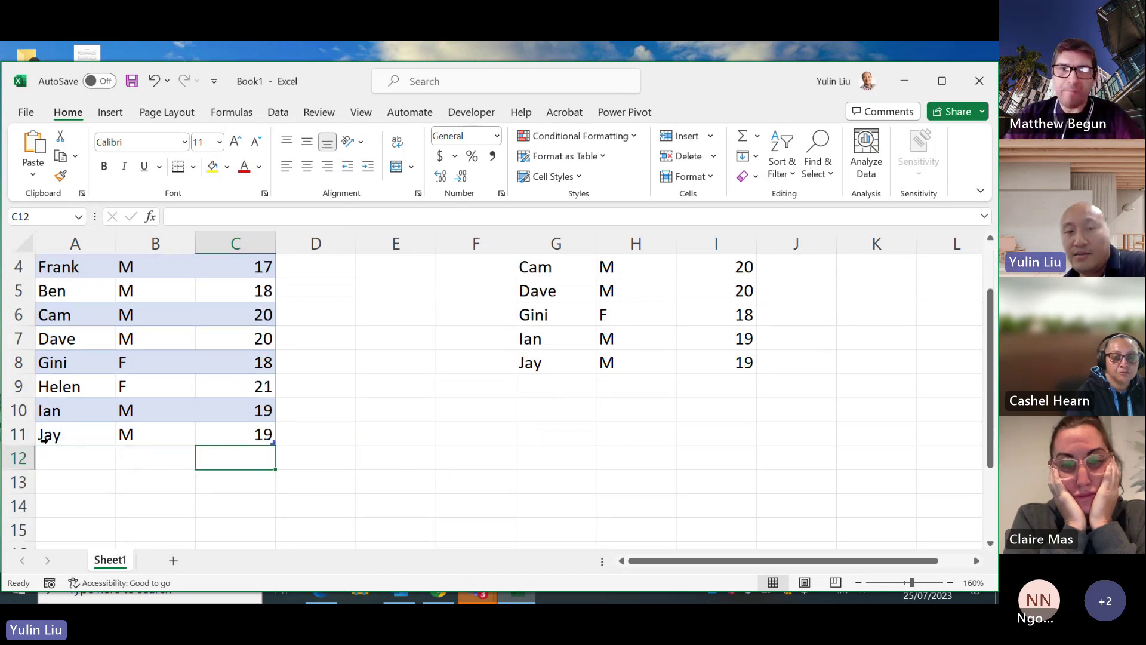
pyautogui.moveTo(45, 437); pyautogui.dragTo(262, 427)
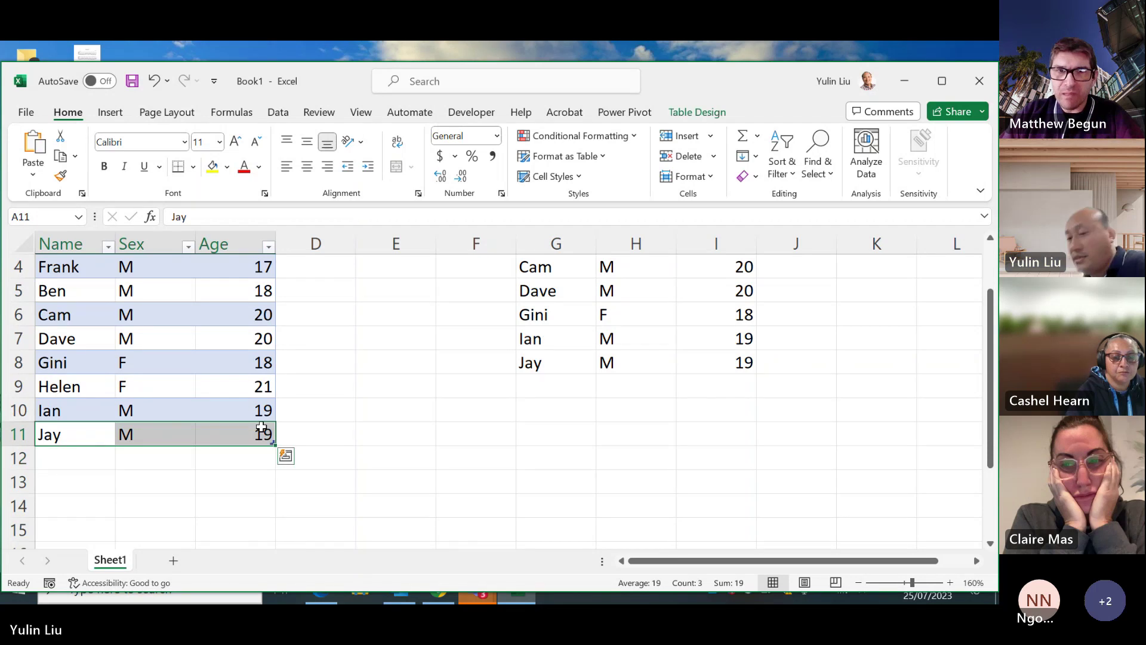
pyautogui.press('Delete')
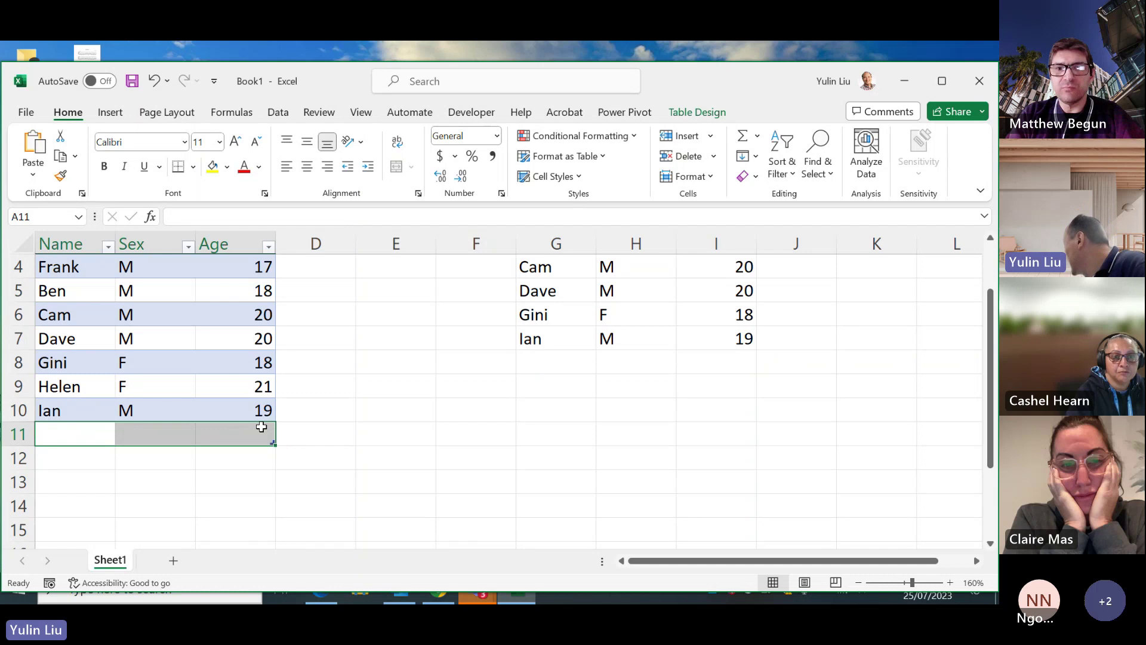
pyautogui.click(149, 485)
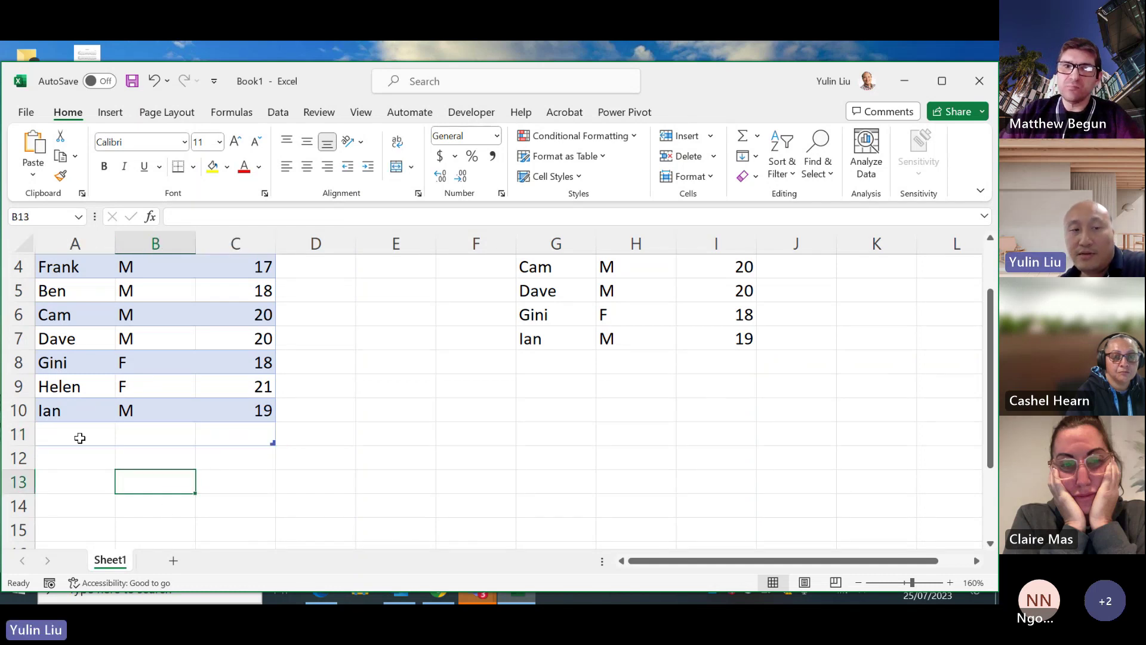
# Step: Enter Jasmin, F, 18 into row 11 of the Students table
pyautogui.click(76, 435)
pyautogui.write('Ja')
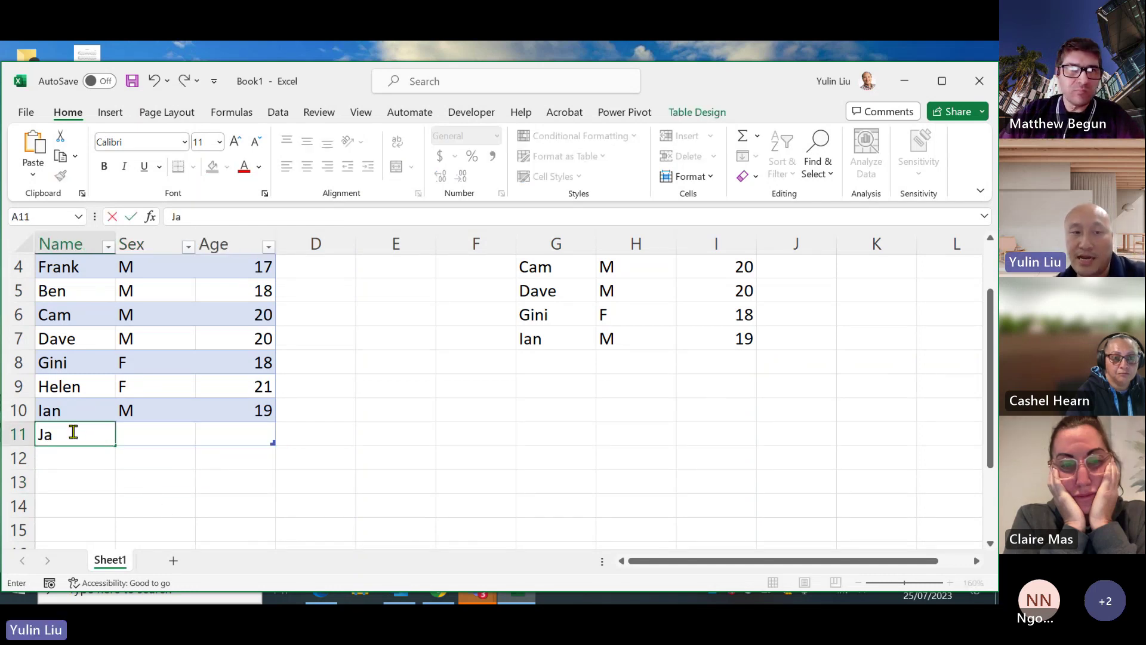
pyautogui.write('sm')
pyautogui.press('BackSpace')
pyautogui.write('smin')
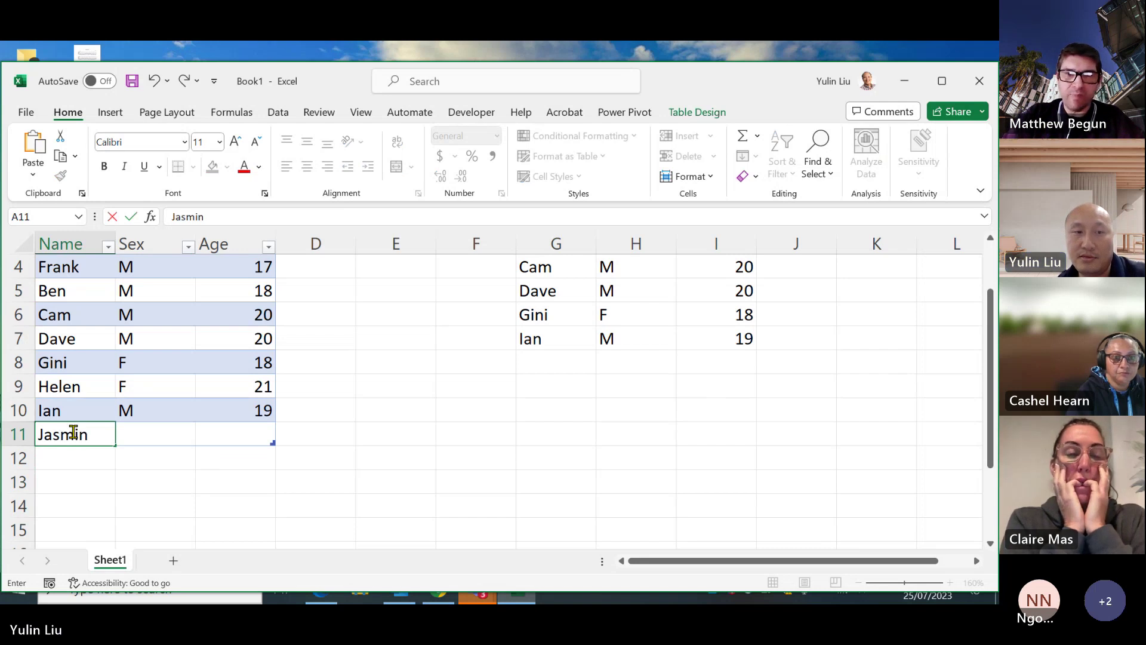
pyautogui.press('Tab')
pyautogui.write('F')
pyautogui.press('Tab')
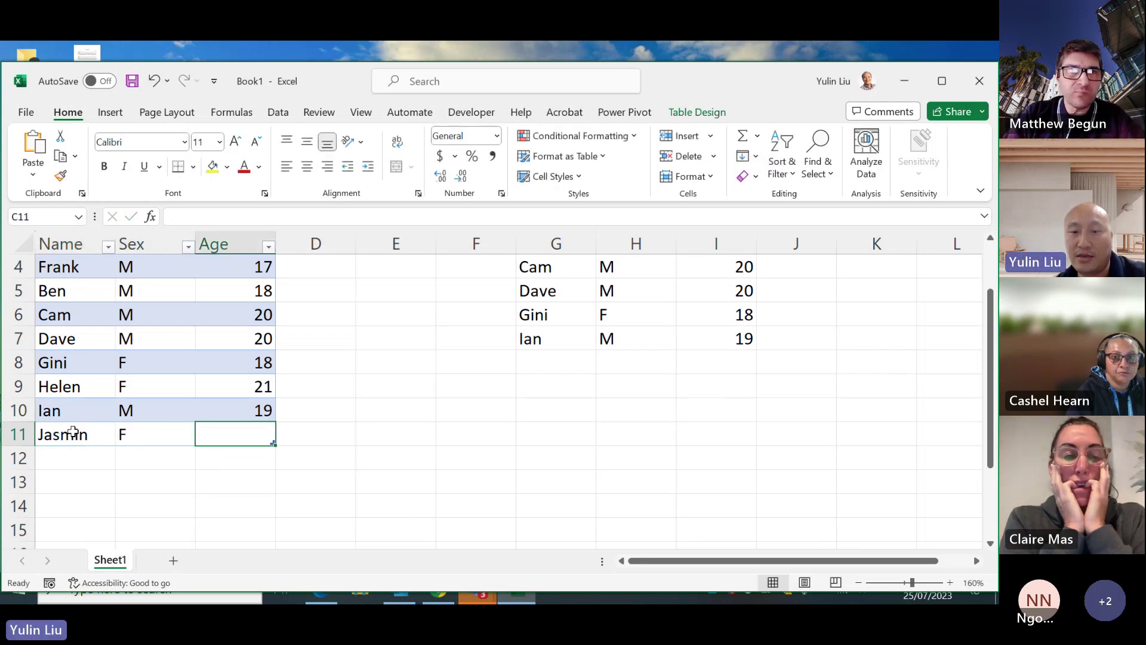
pyautogui.write('18')
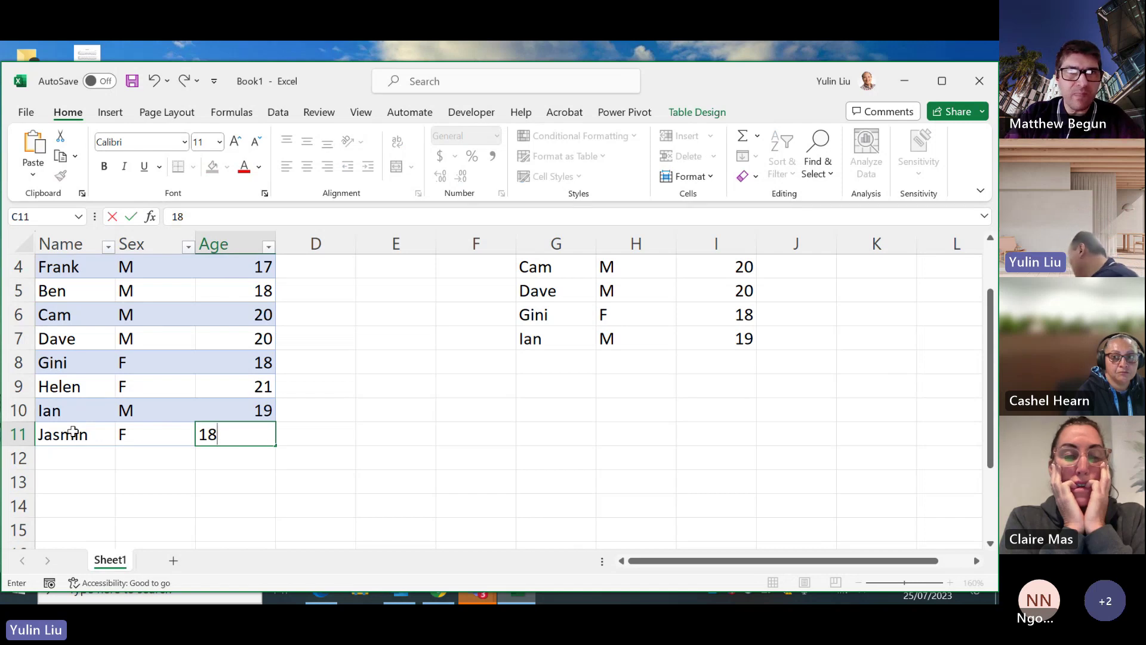
pyautogui.press('Return')
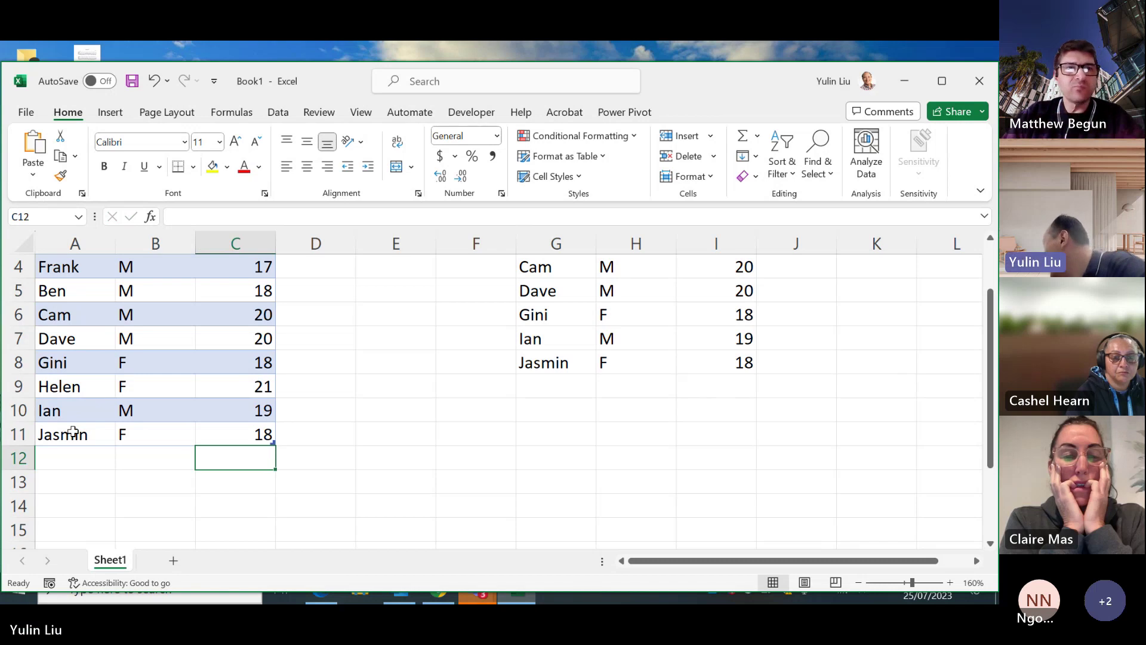
pyautogui.scroll(1, 179, 524)
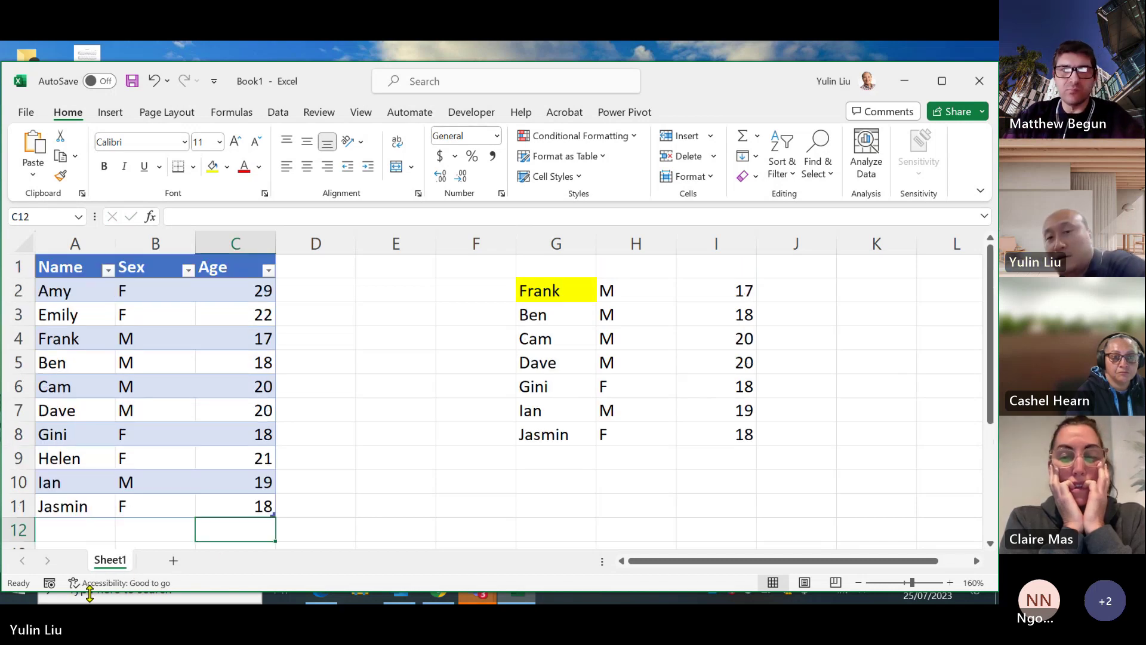
pyautogui.click(849, 428)
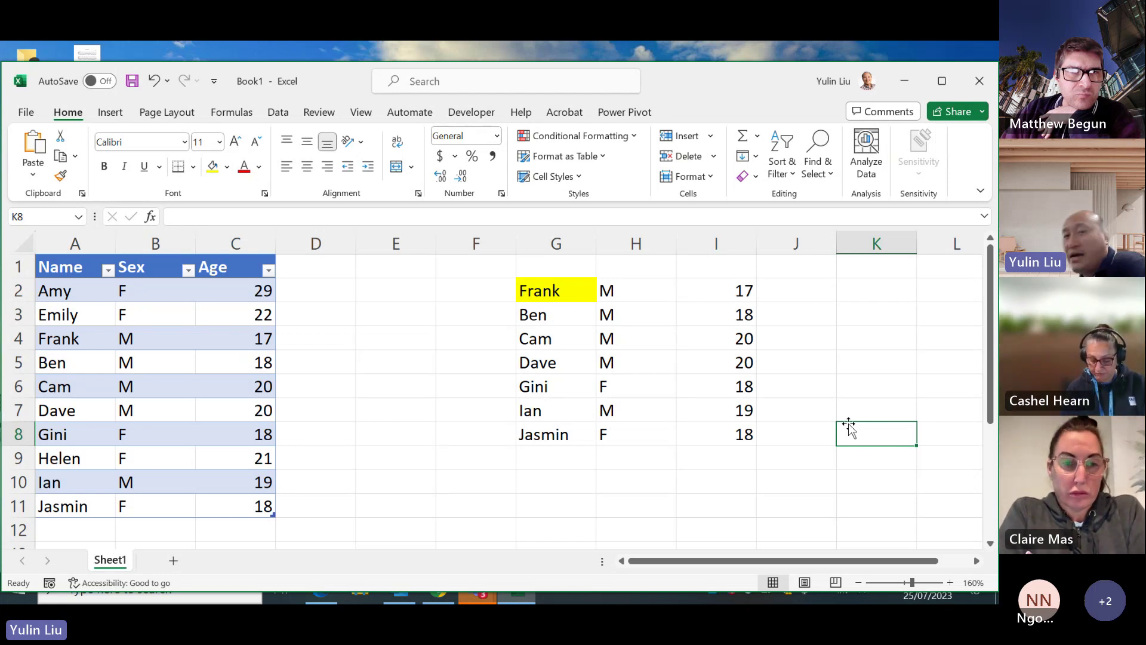
pyautogui.click(244, 380)
pyautogui.rightClick(234, 364)
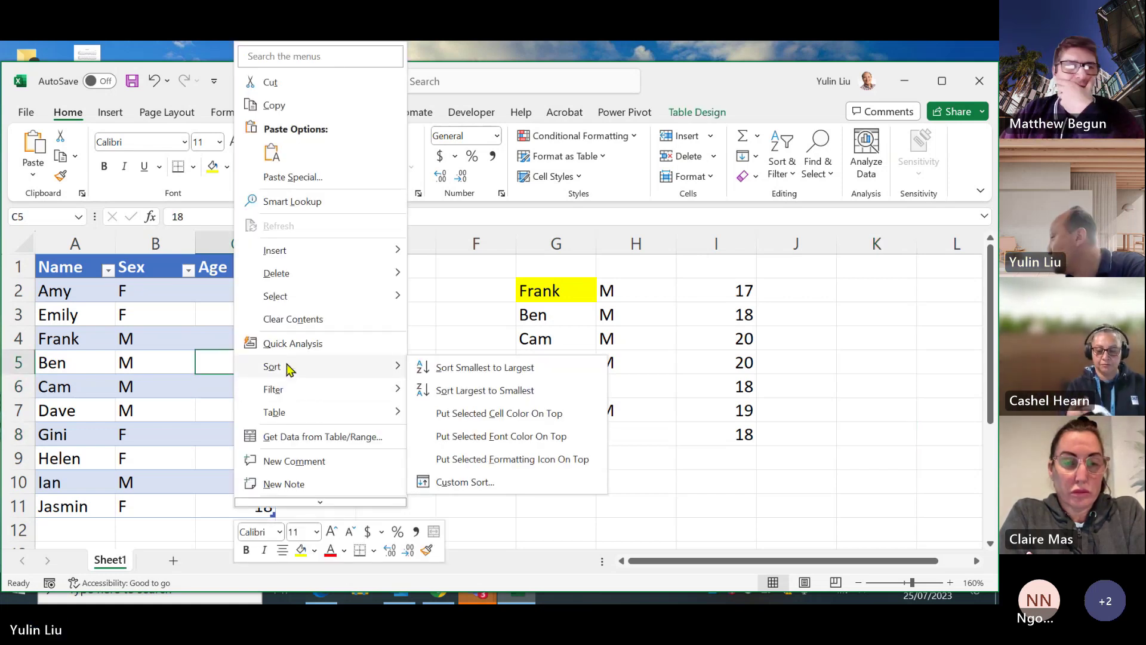
pyautogui.press('Escape')
pyautogui.click(236, 245)
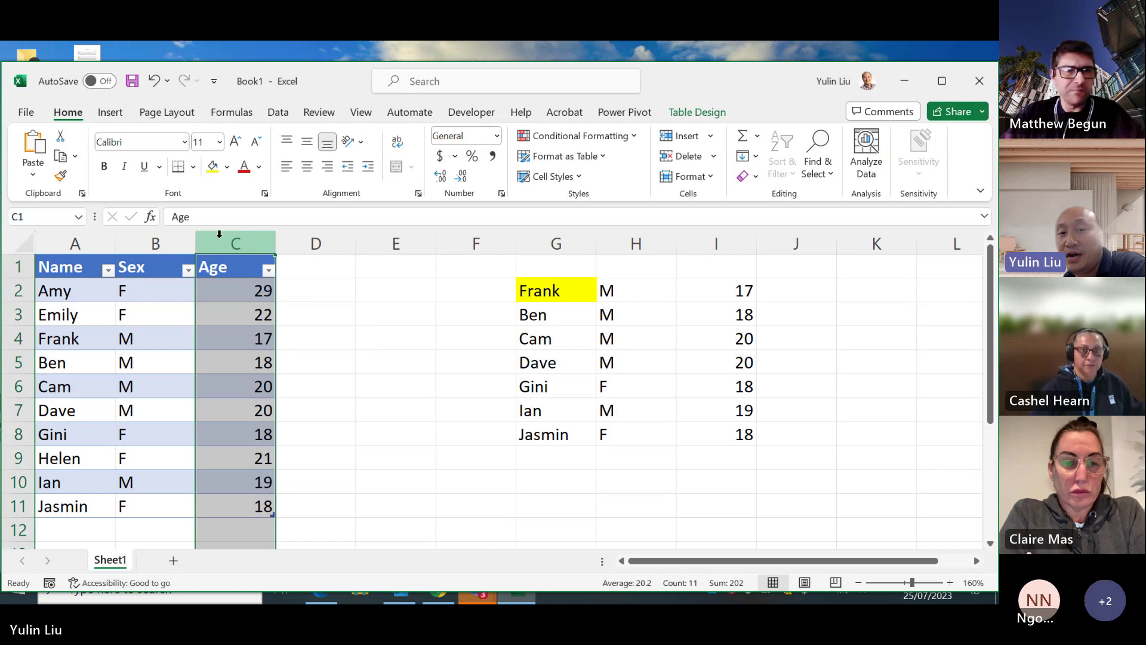
pyautogui.rightClick(234, 340)
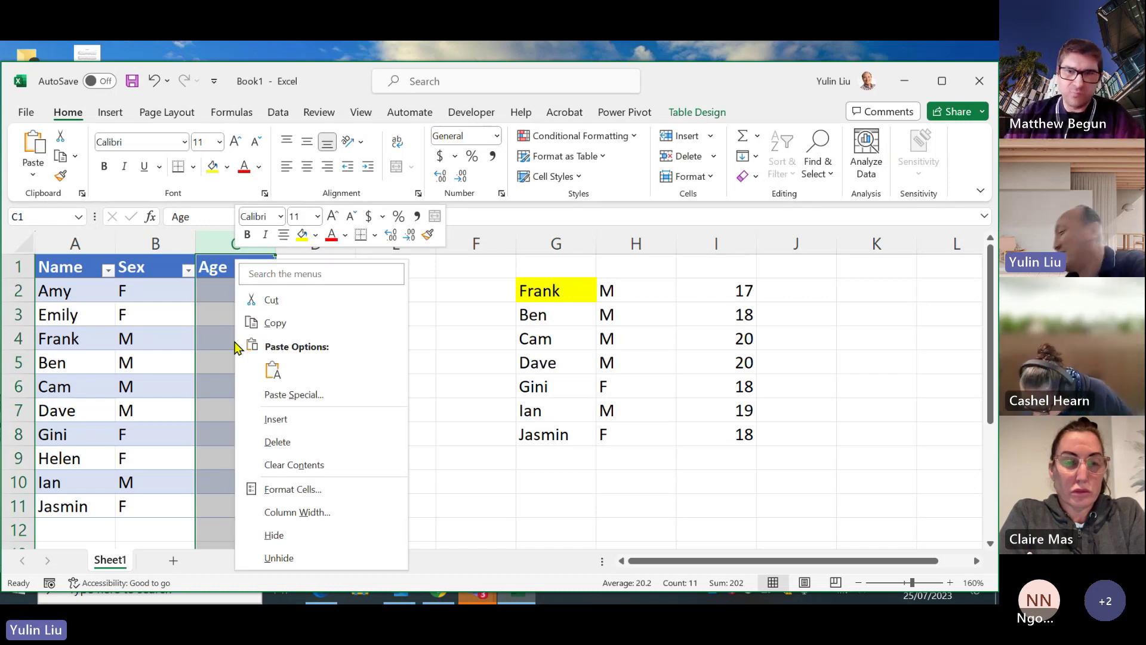
pyautogui.press('Escape')
pyautogui.click(219, 334)
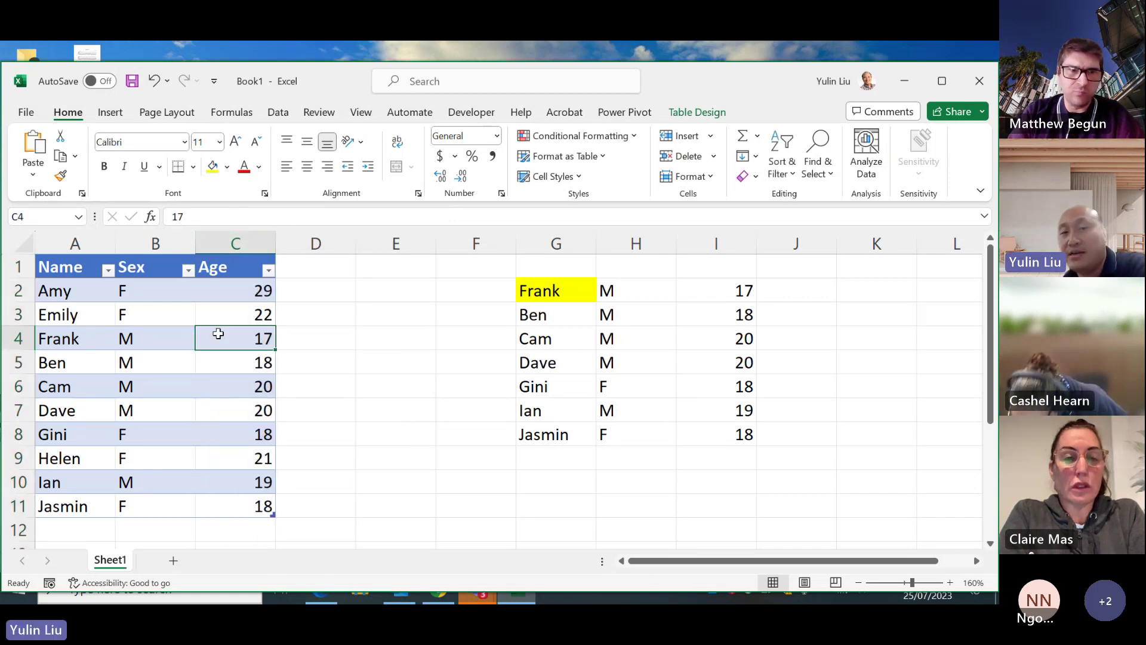
pyautogui.rightClick(218, 334)
pyautogui.moveTo(281, 367)
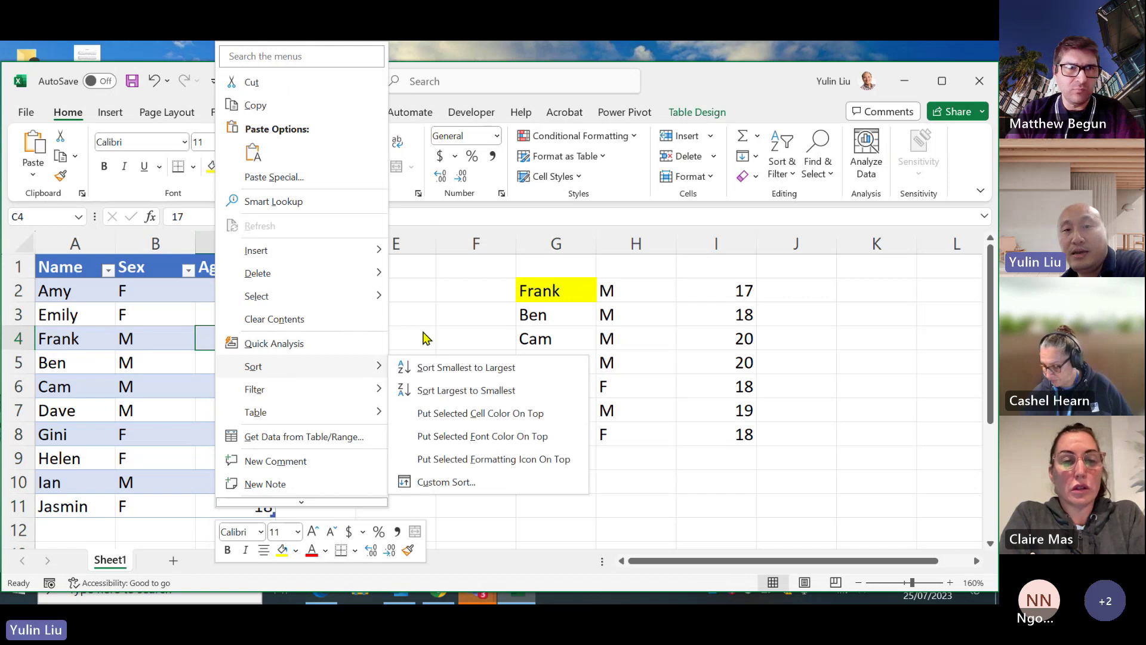
pyautogui.press('Escape')
pyautogui.moveTo(56, 266); pyautogui.dragTo(279, 510)
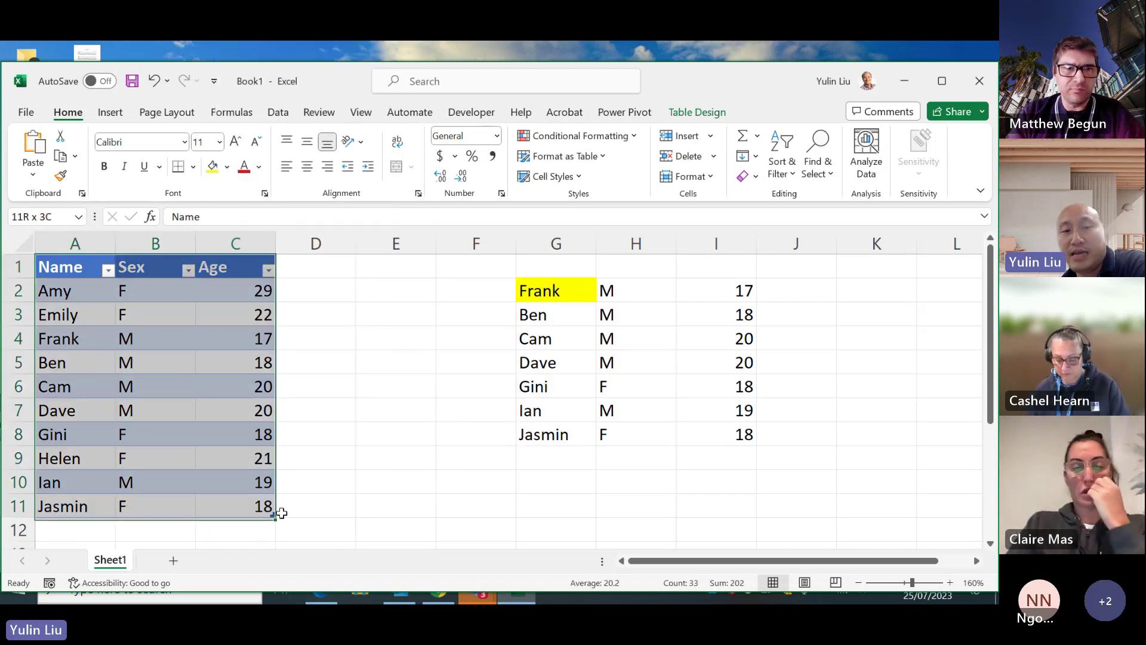
pyautogui.click(279, 113)
# Step: Check the Sort dialog's Sort On options, keep Cell Values, and close it unsorted
pyautogui.click(468, 152)
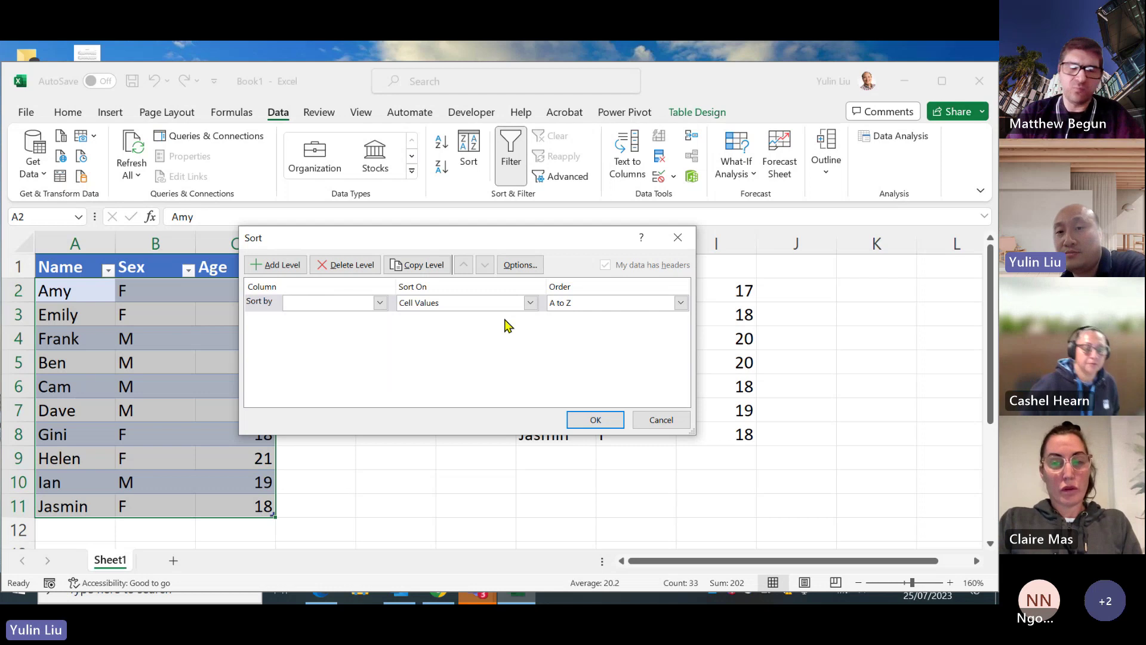
pyautogui.click(529, 305)
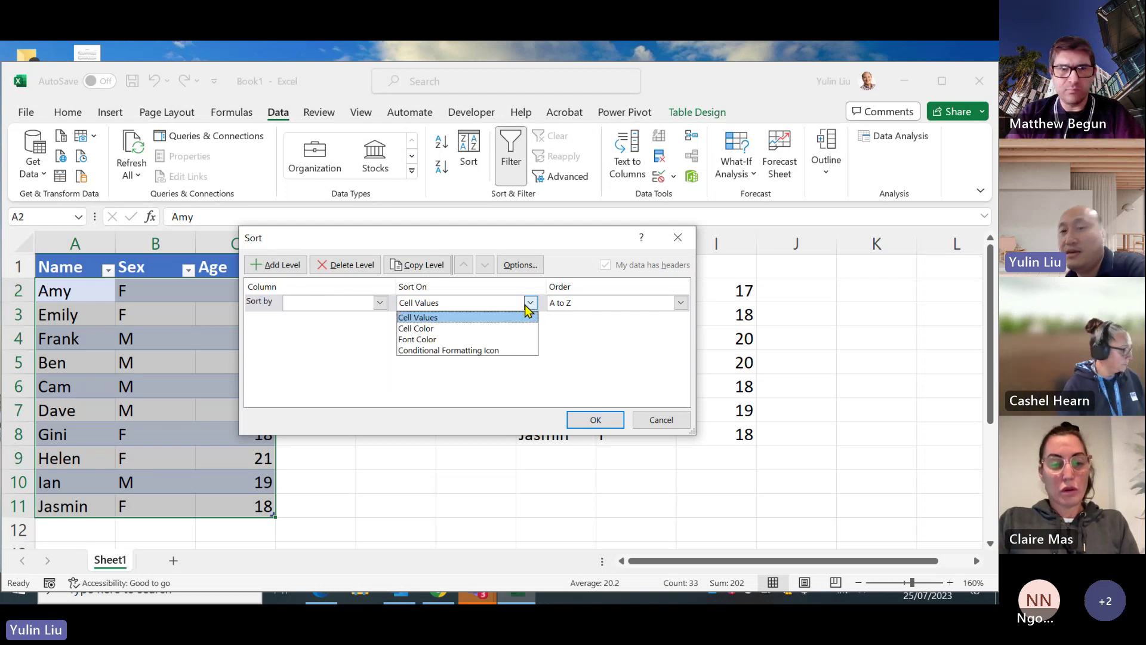
pyautogui.click(656, 421)
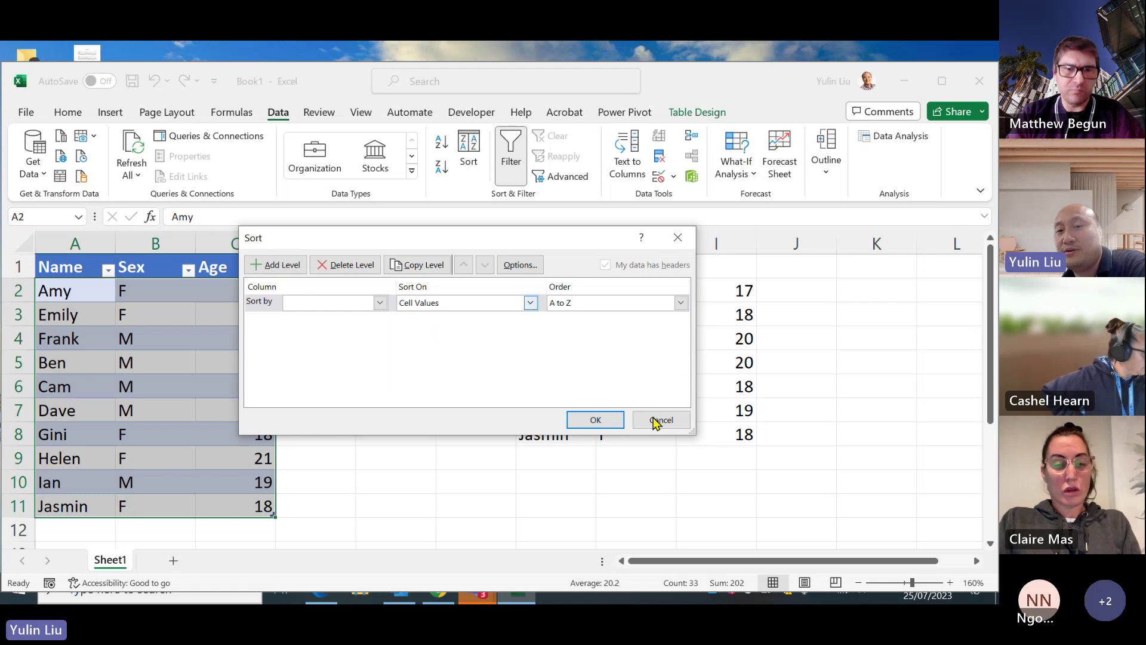
pyautogui.click(674, 237)
pyautogui.click(450, 381)
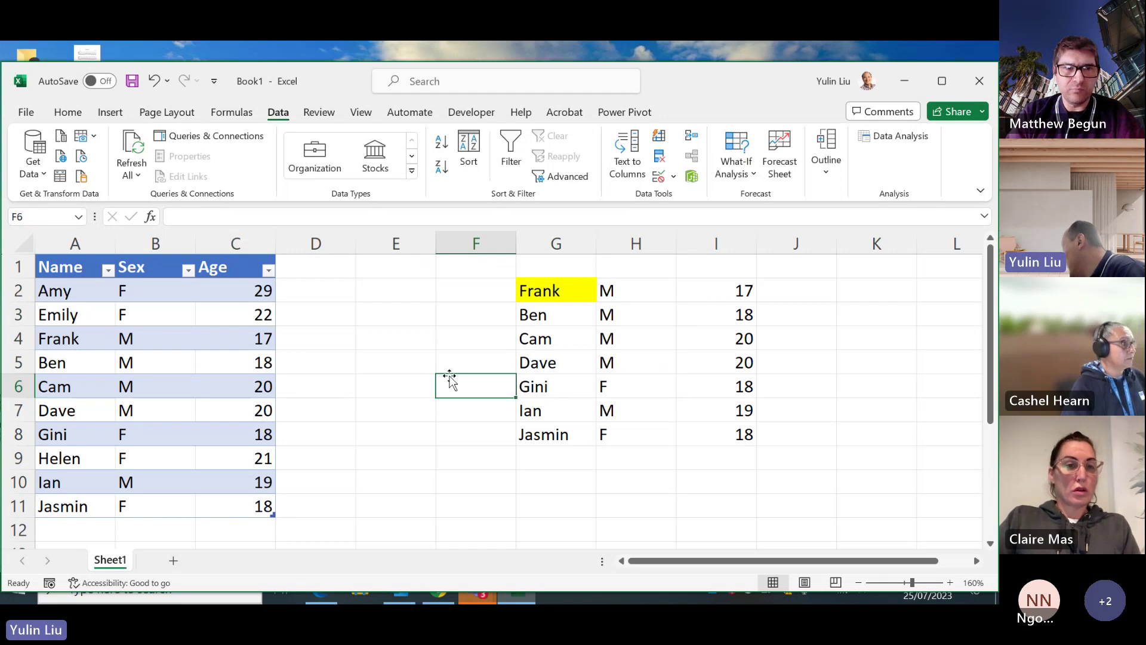
# Step: Preview the ABS(Students[Age]-18) <= 2 condition in G2's FILTER formula, leaving it unchanged
pyautogui.click(573, 297)
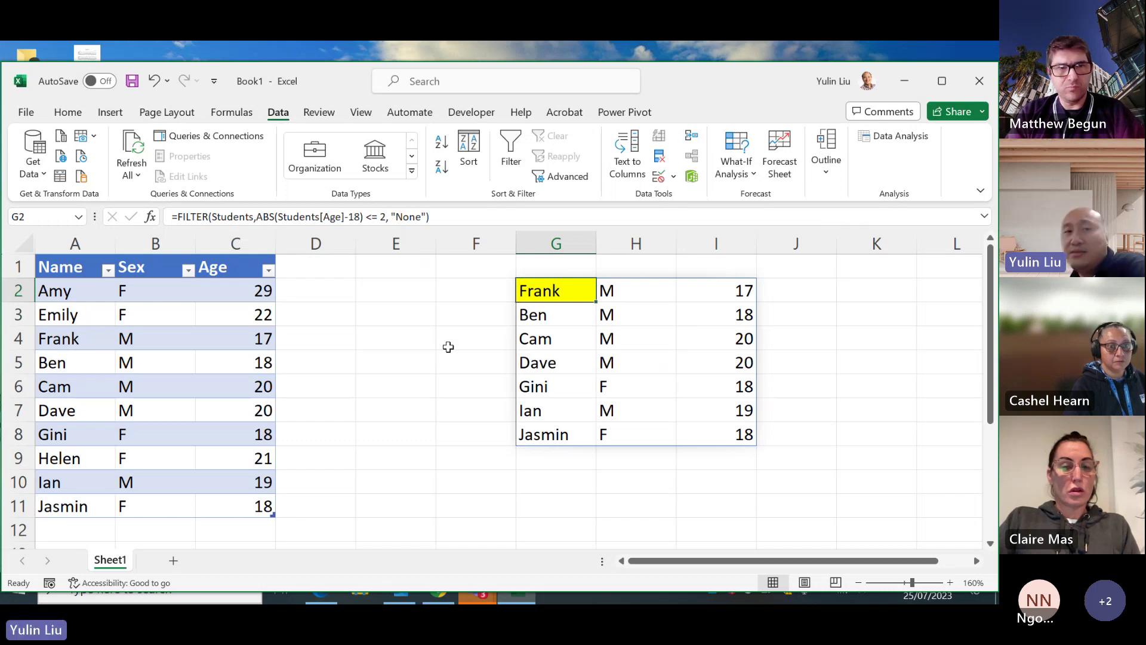
pyautogui.click(380, 218)
pyautogui.moveTo(380, 219); pyautogui.dragTo(257, 218)
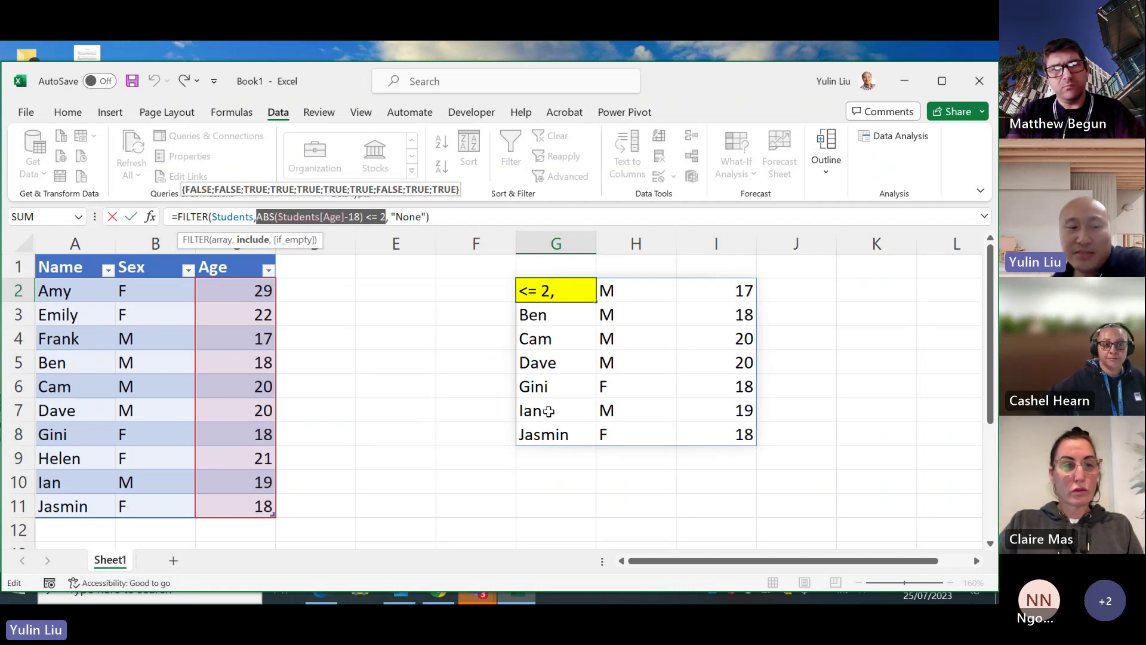
pyautogui.press('Escape')
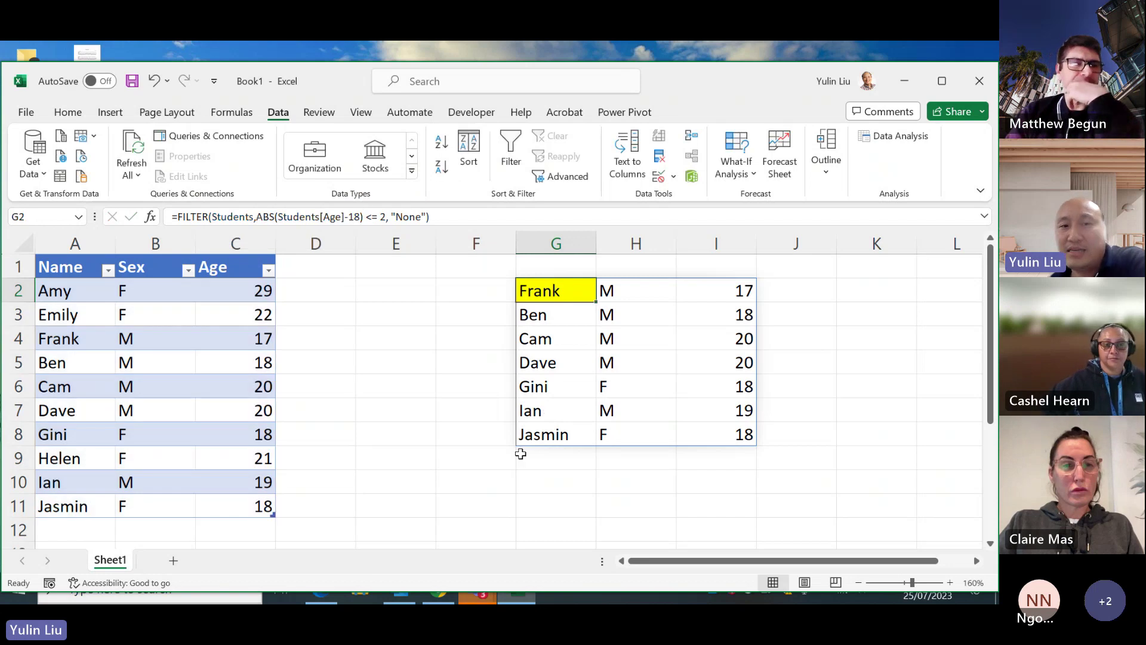
pyautogui.click(445, 436)
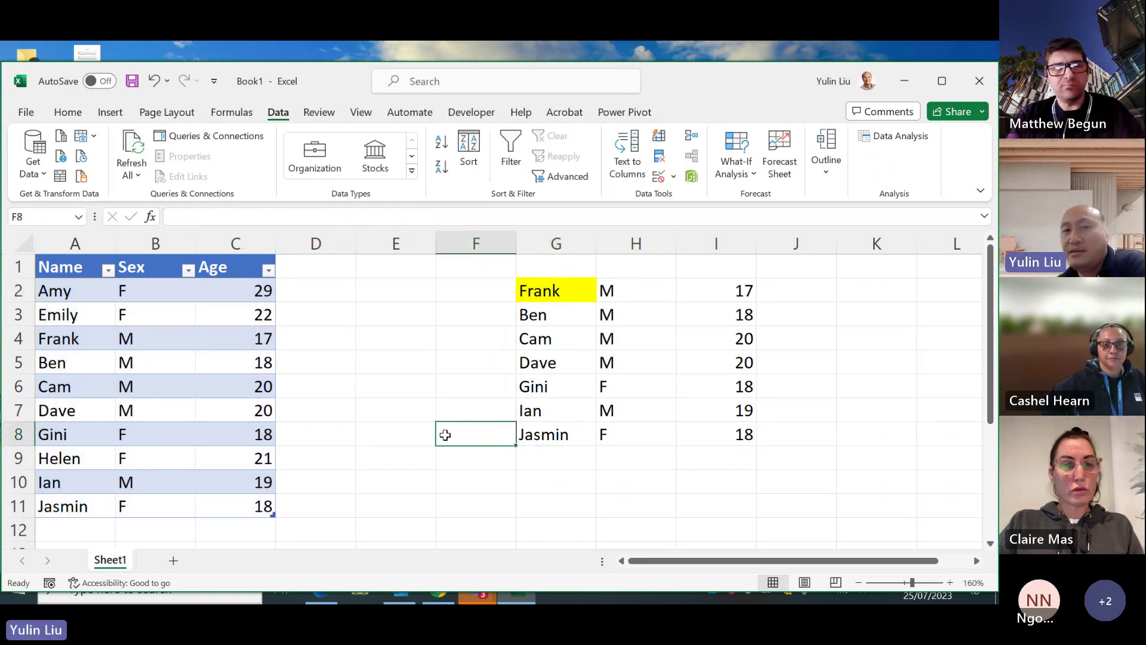
pyautogui.click(145, 335)
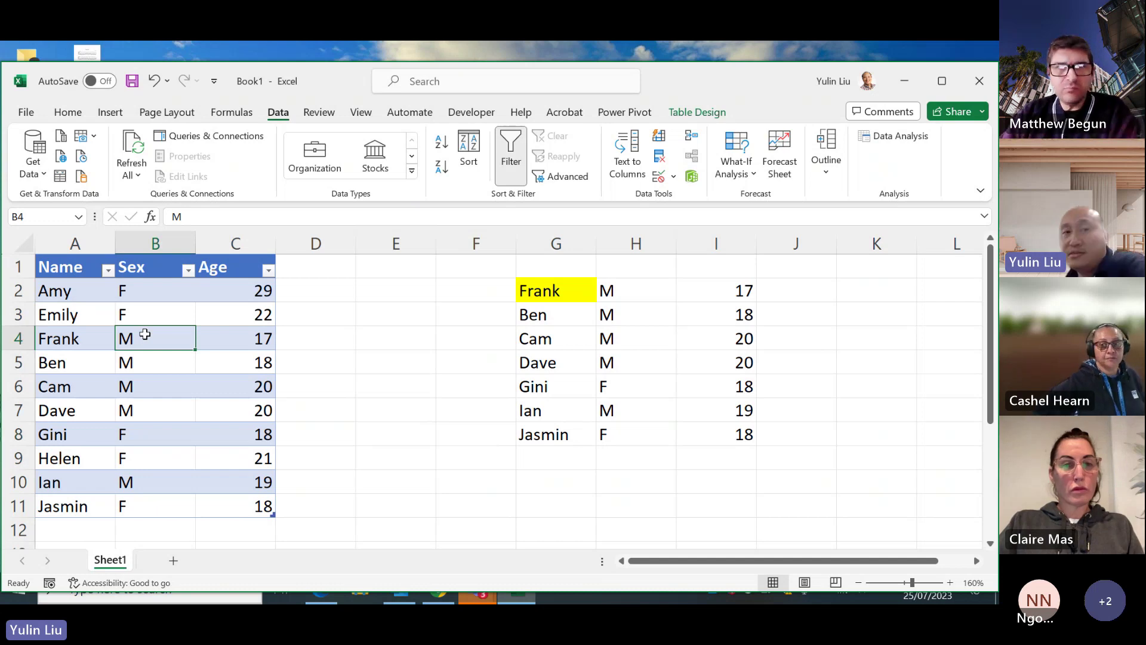
pyautogui.click(117, 115)
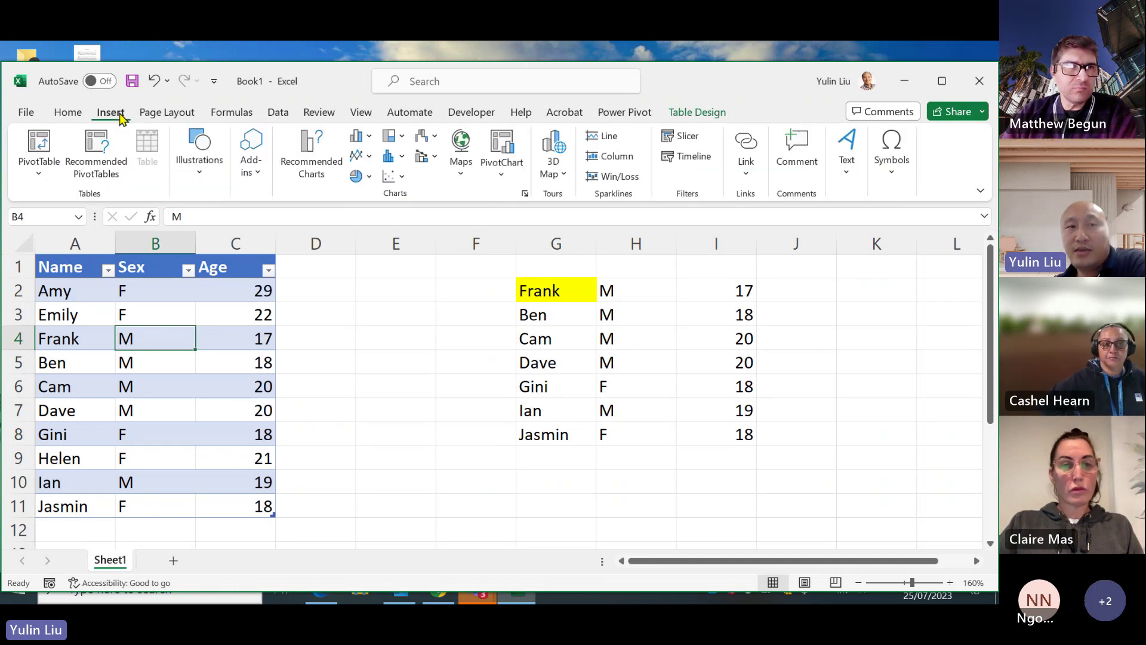
pyautogui.click(342, 379)
pyautogui.click(340, 405)
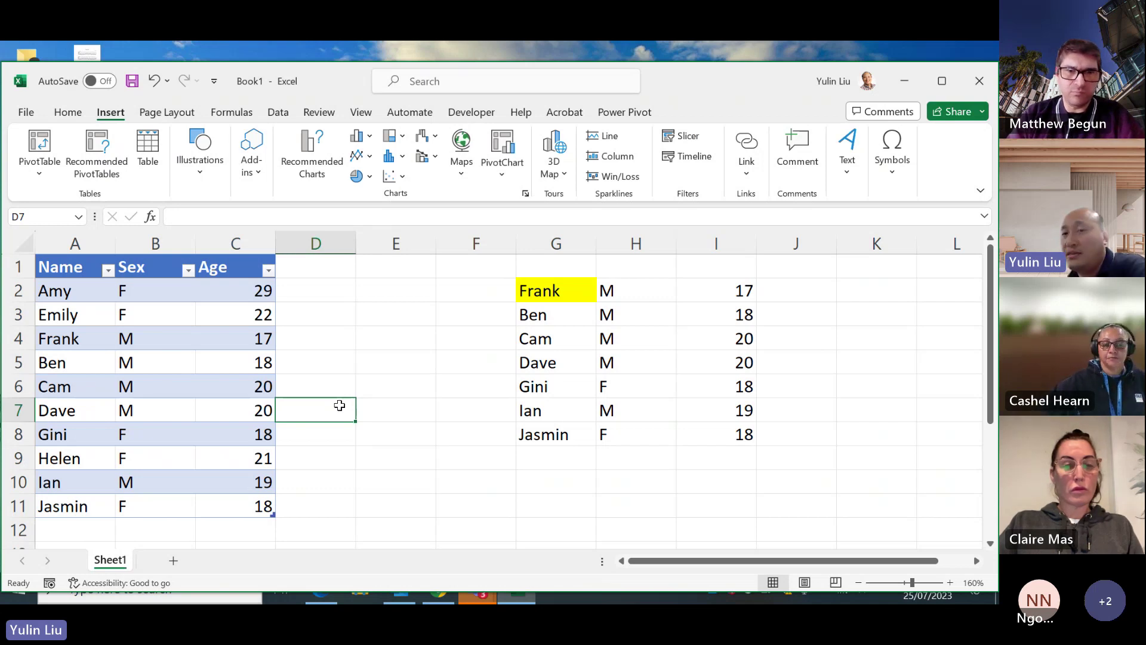
pyautogui.click(545, 274)
pyautogui.click(558, 289)
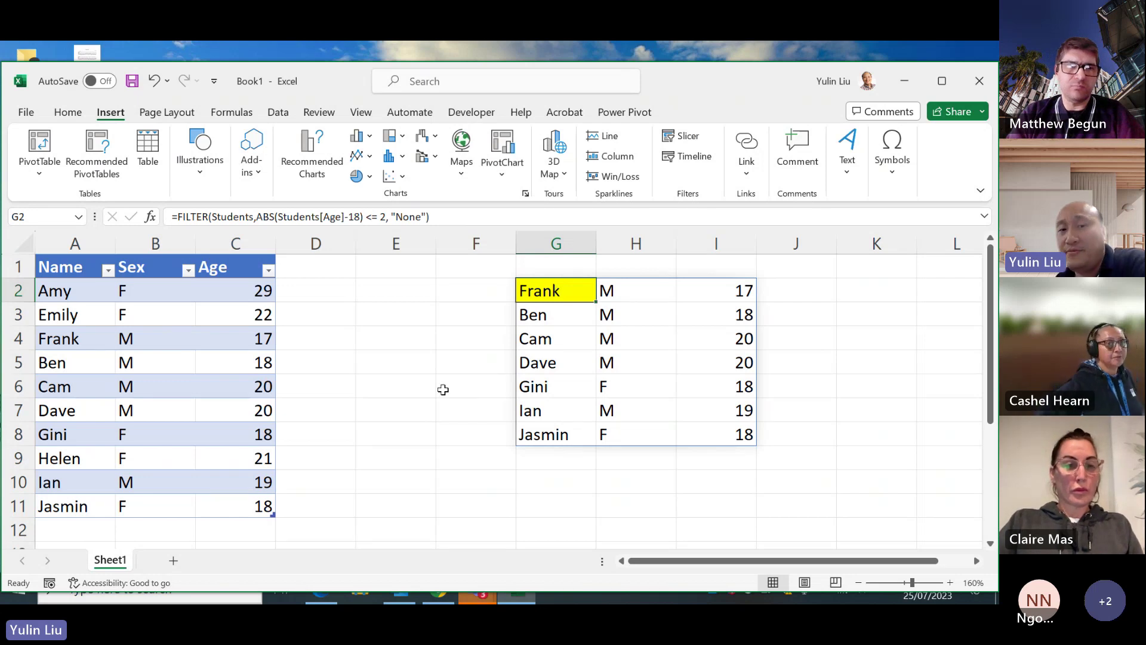
pyautogui.click(233, 368)
pyautogui.scroll(-3, 148, 460)
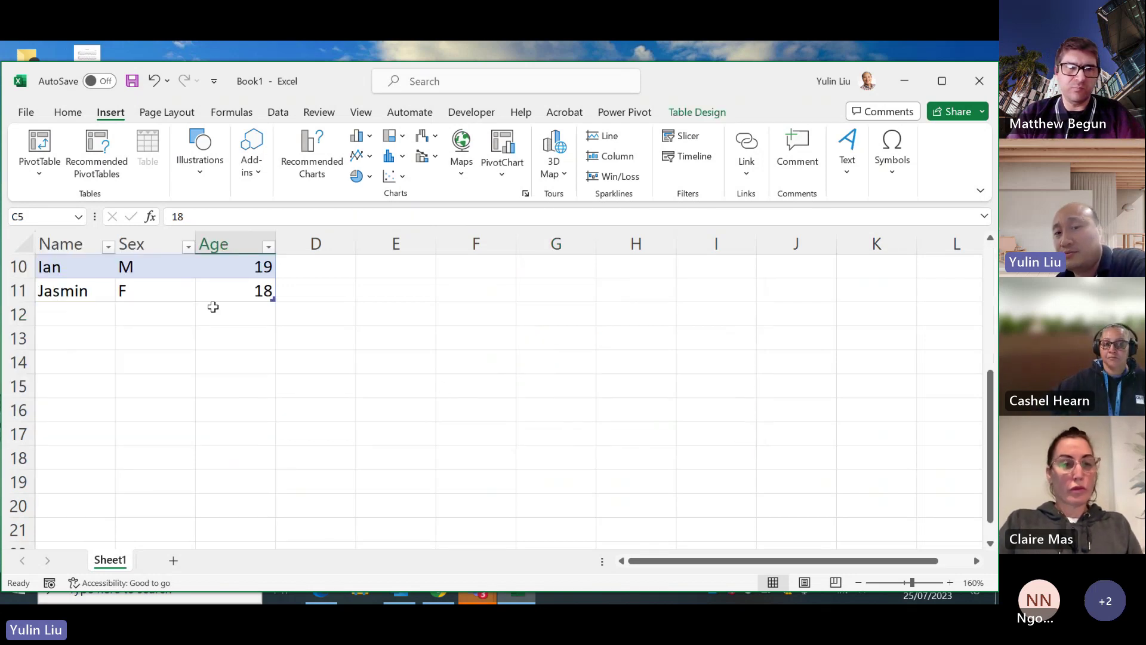
pyautogui.scroll(2, 248, 370)
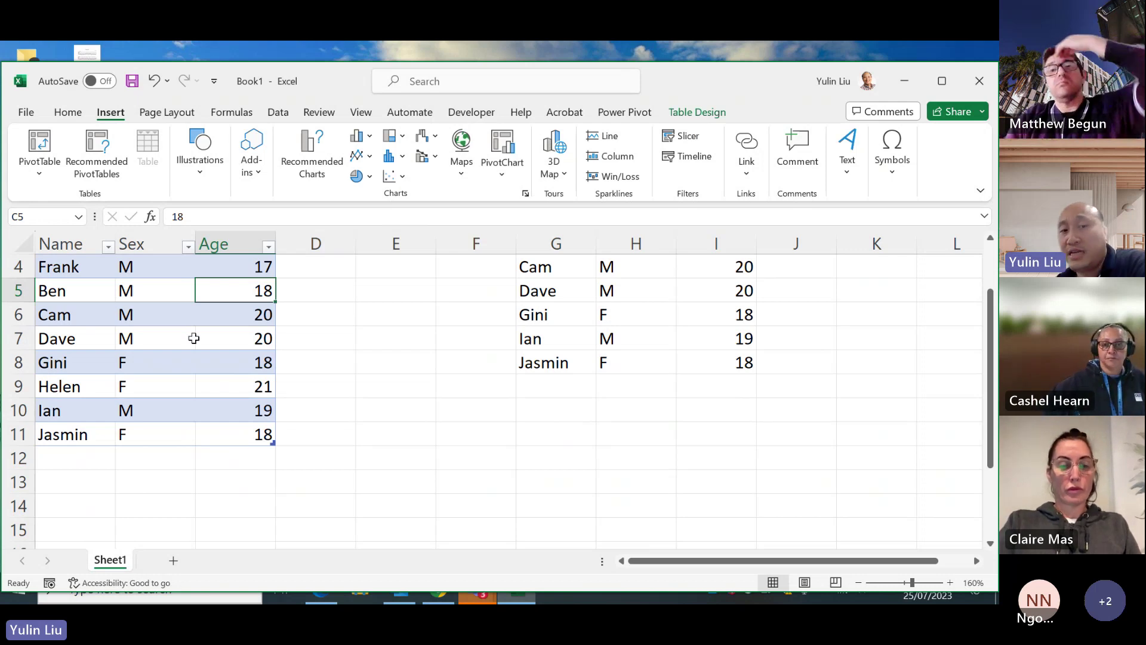
pyautogui.click(203, 338)
pyautogui.scroll(1, 225, 353)
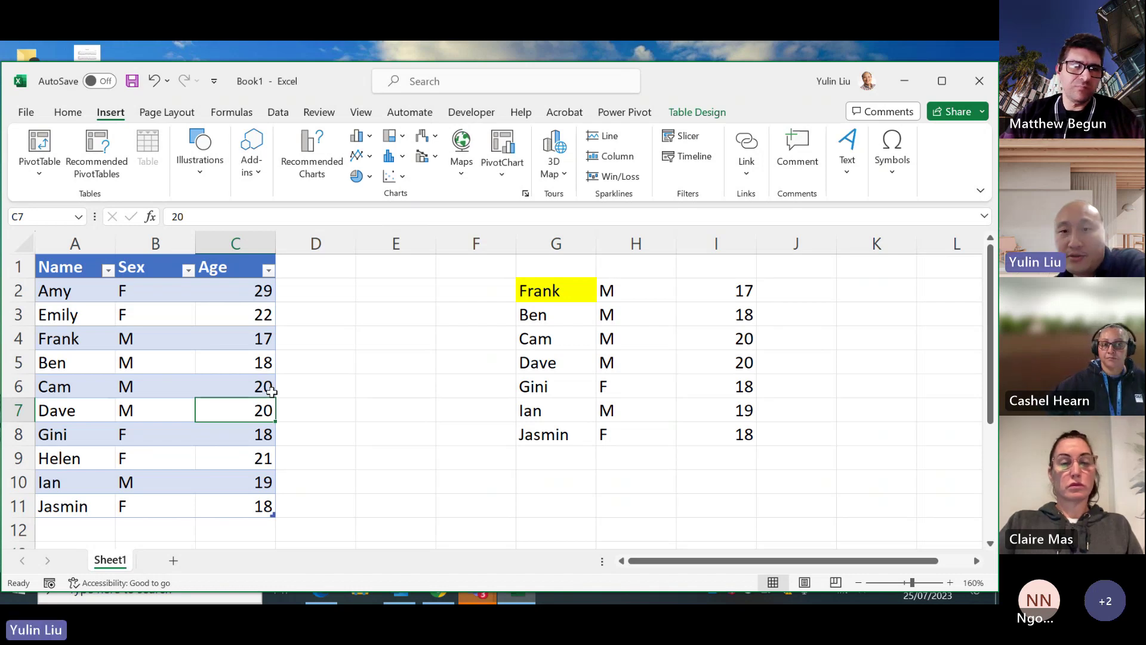
pyautogui.click(550, 295)
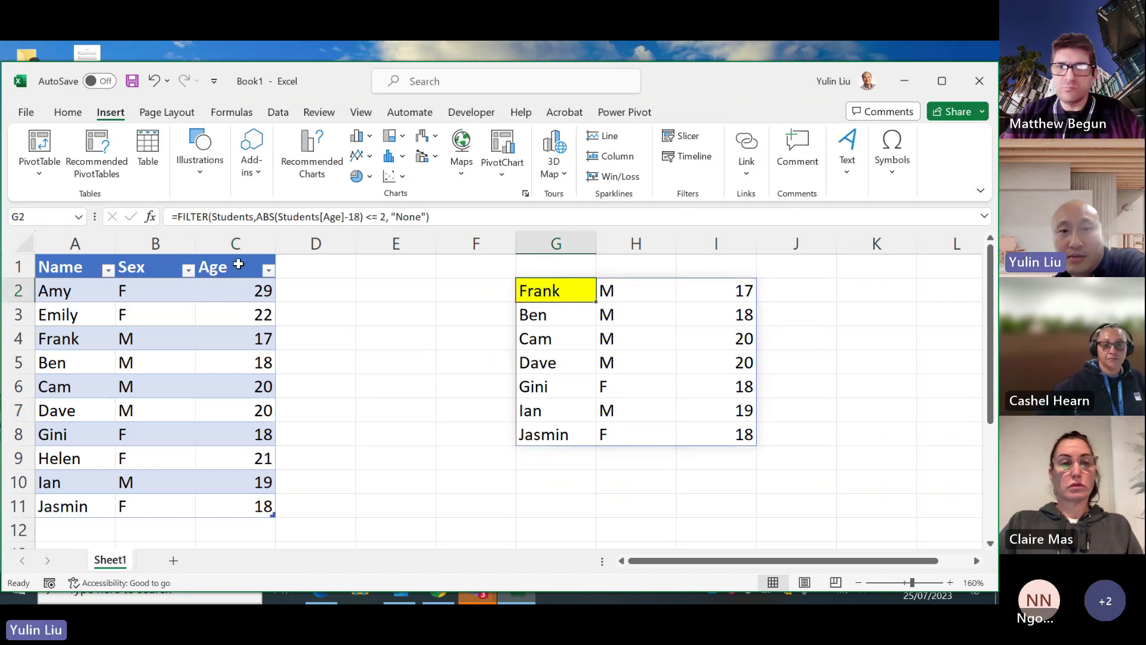
# Step: Wrap G2's FILTER formula inside a SORT( ) call
pyautogui.click(180, 217)
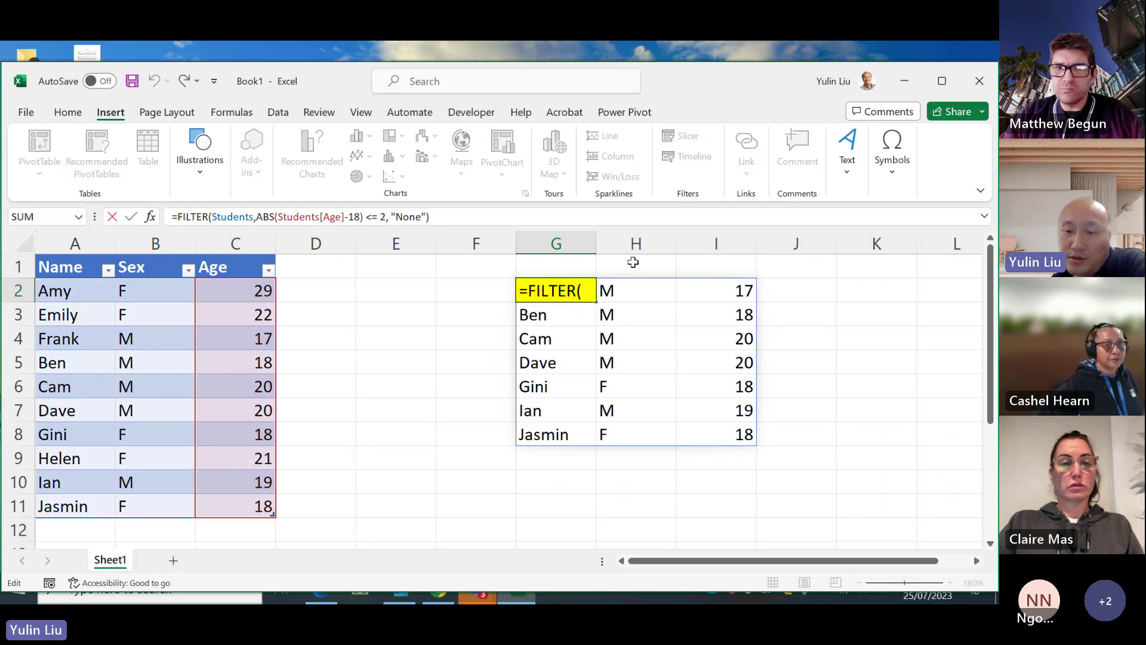
pyautogui.write('(')
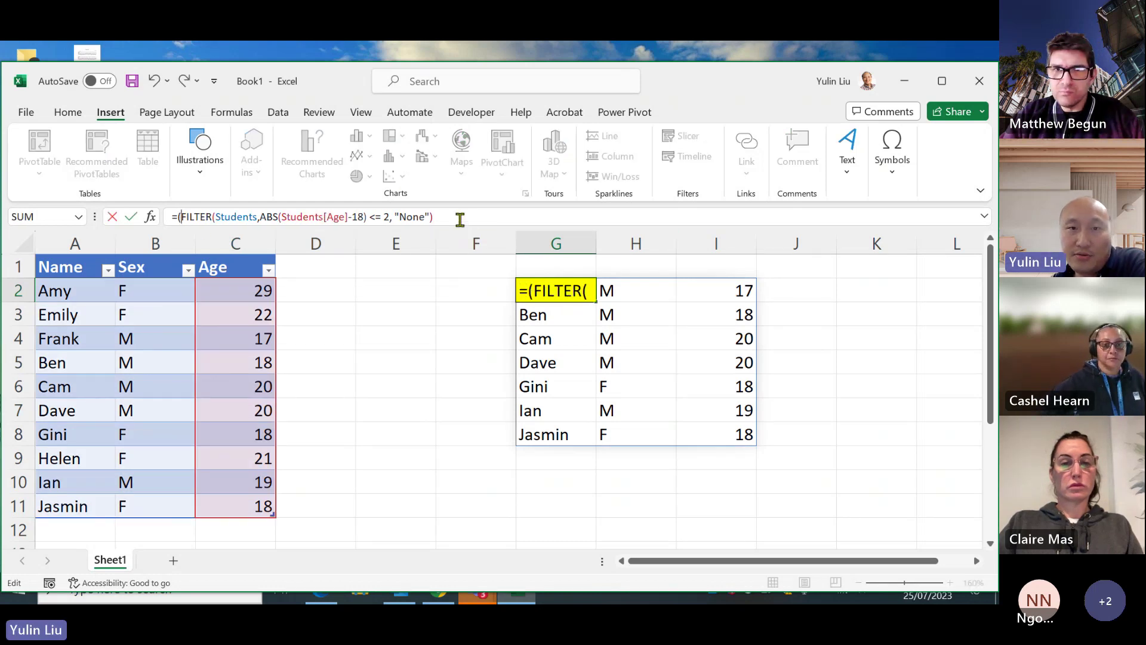
pyautogui.click(460, 218)
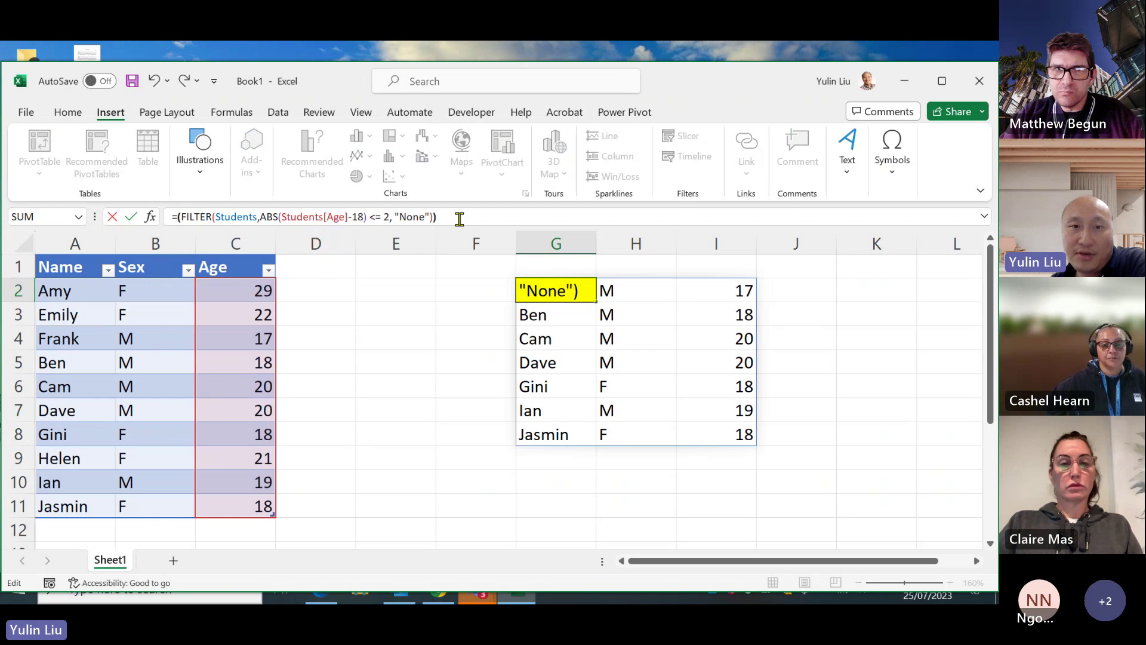
pyautogui.write(')')
pyautogui.click(179, 216)
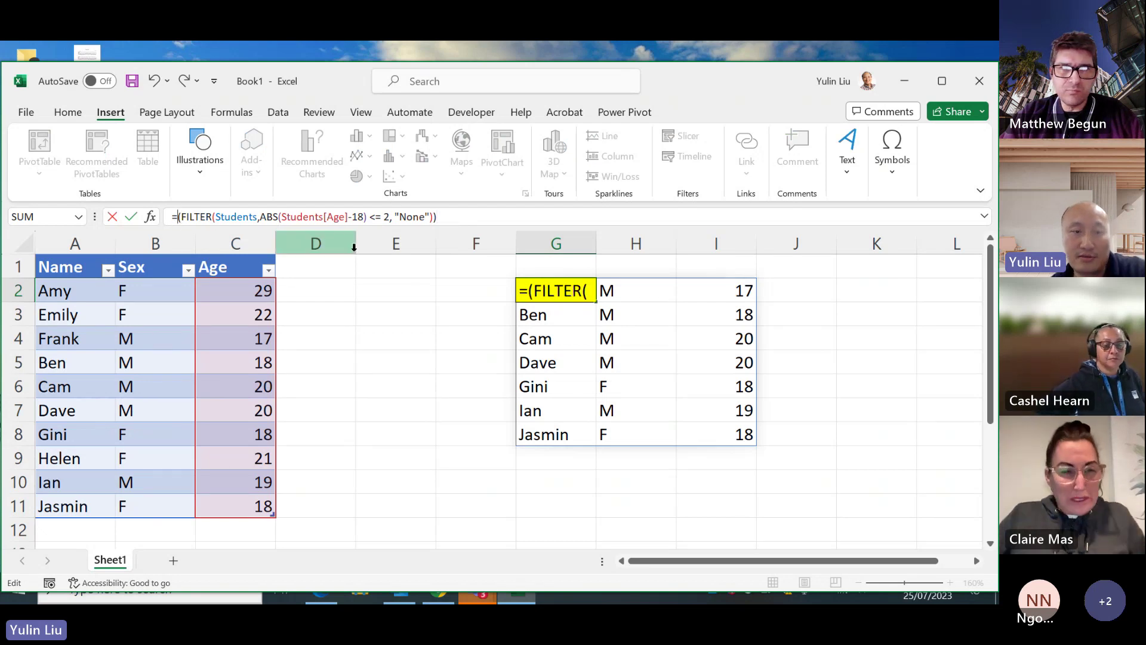
pyautogui.write('Sort')
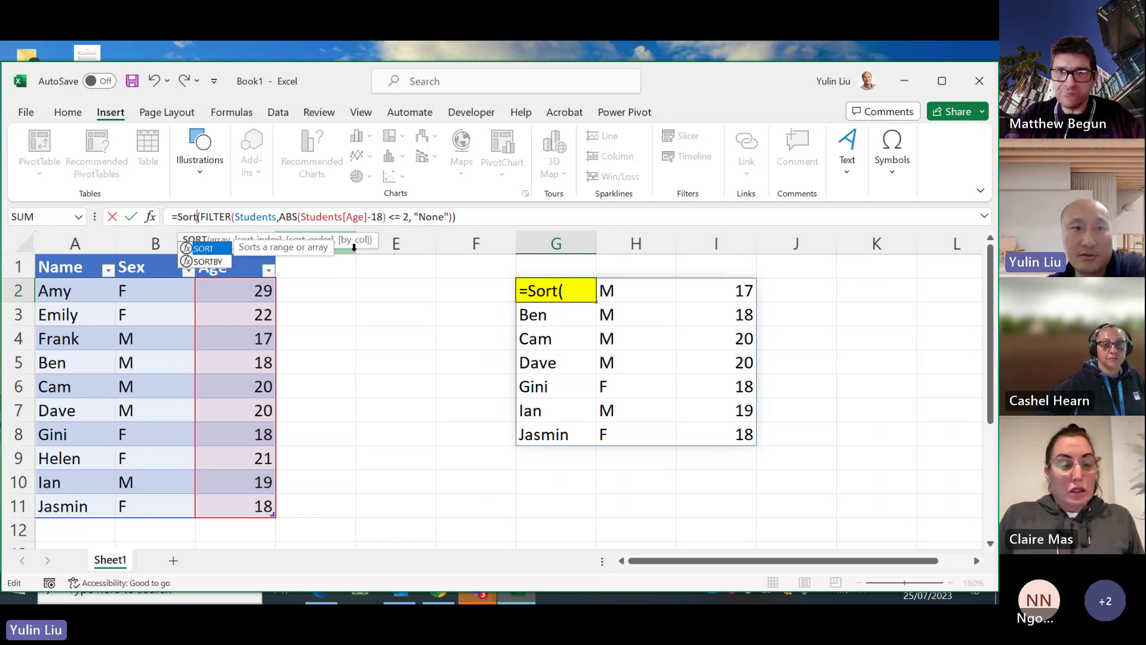
pyautogui.click(463, 217)
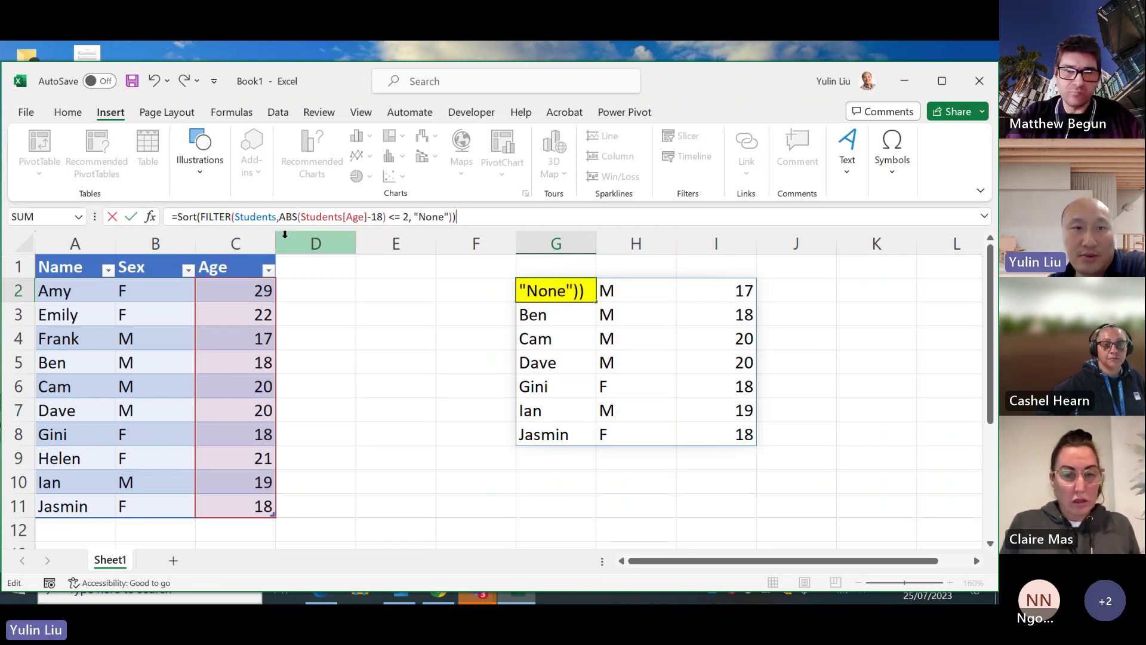
pyautogui.press('BackSpace')
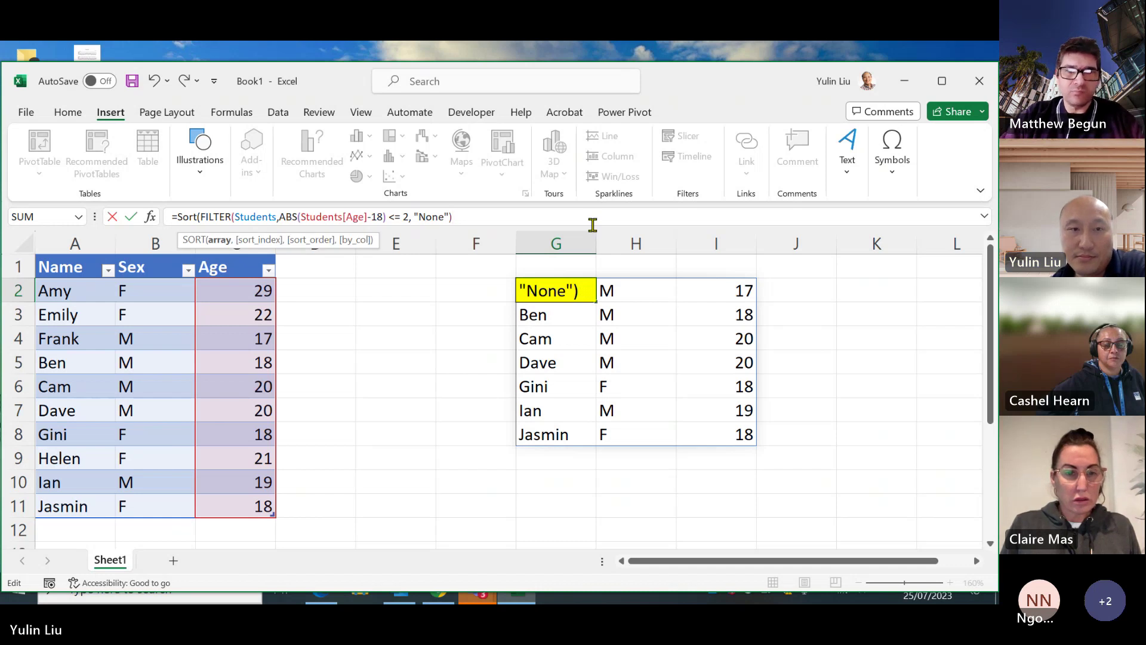
# Step: Add sort column 3 and ascending order 1, committing SORT(...,3,1) in G2
pyautogui.write(',')
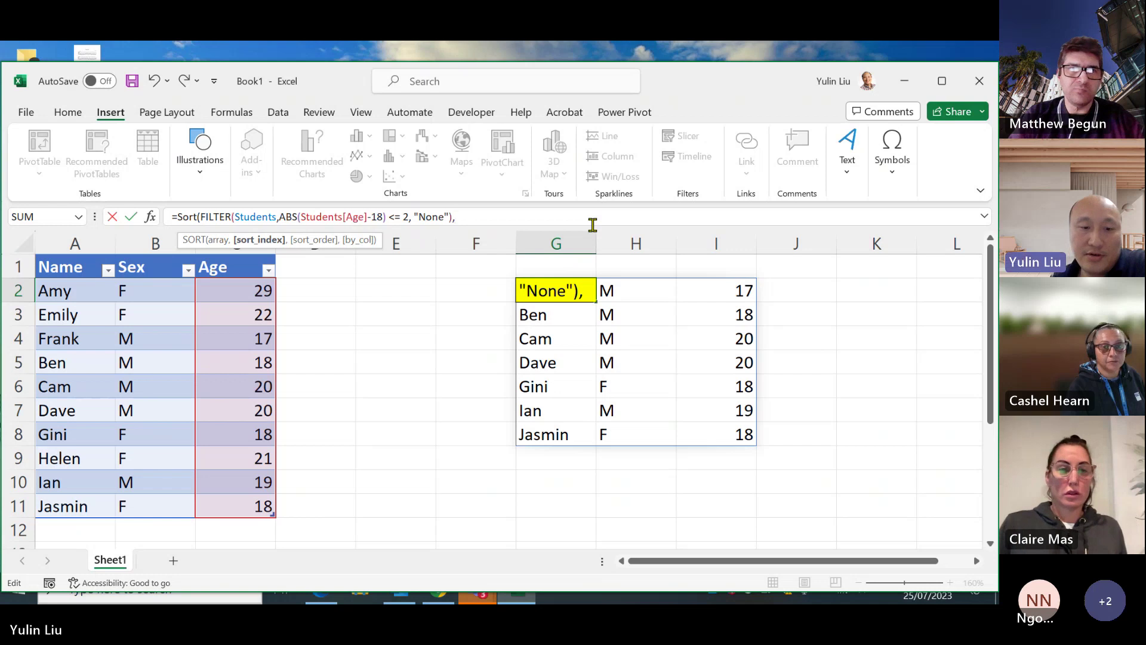
pyautogui.write('3')
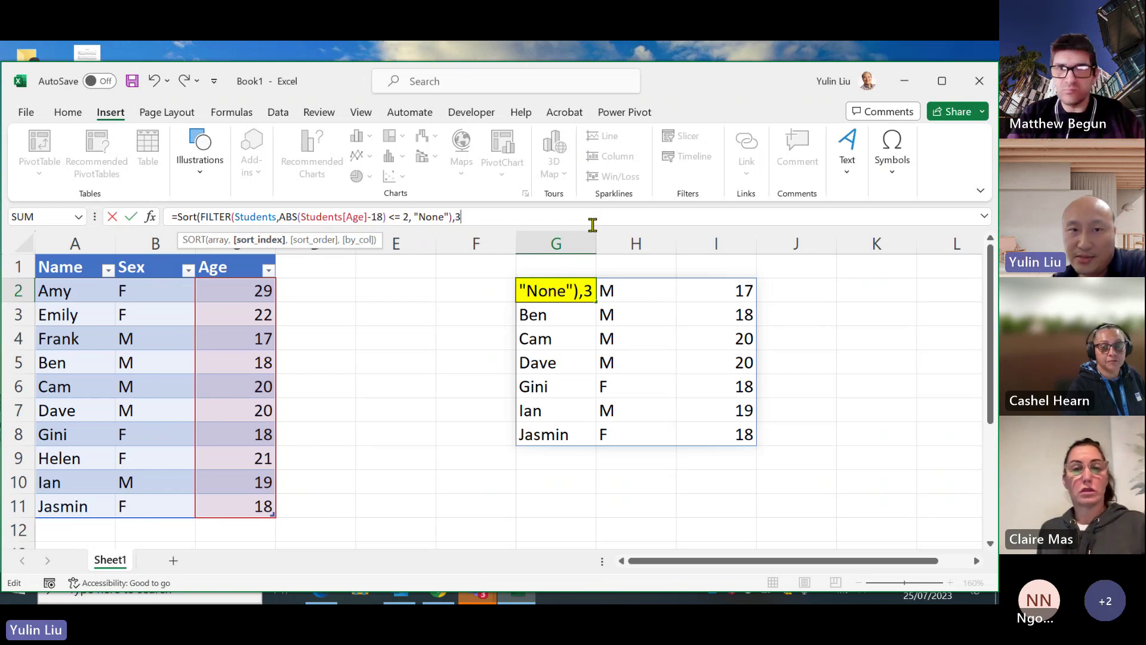
pyautogui.write(',')
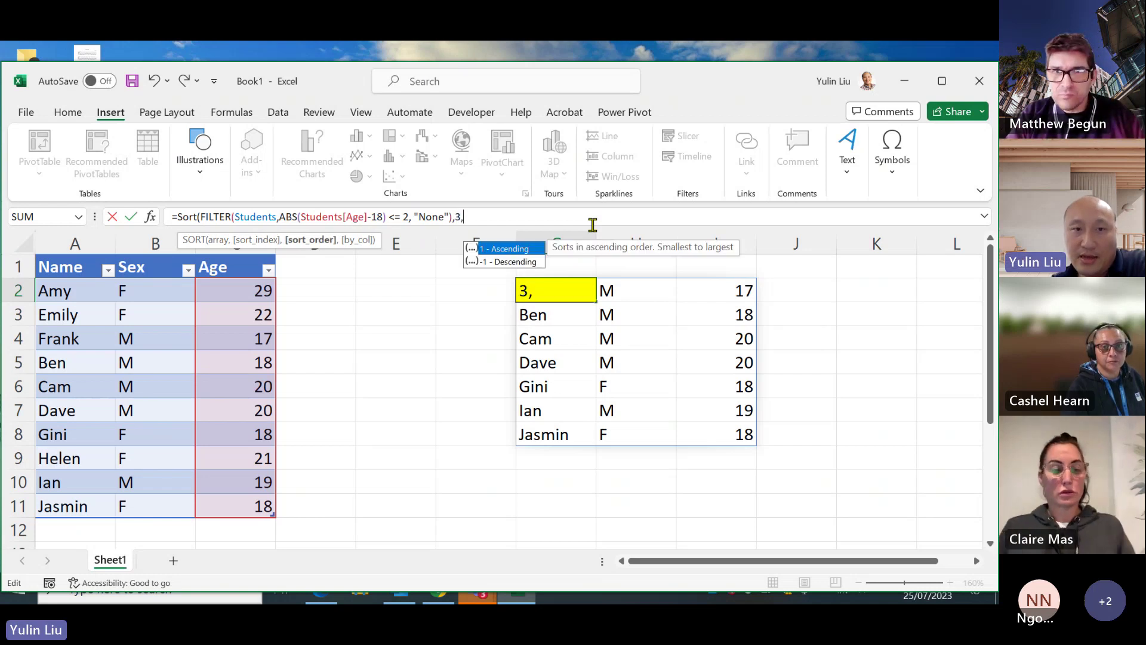
pyautogui.doubleClick(518, 249)
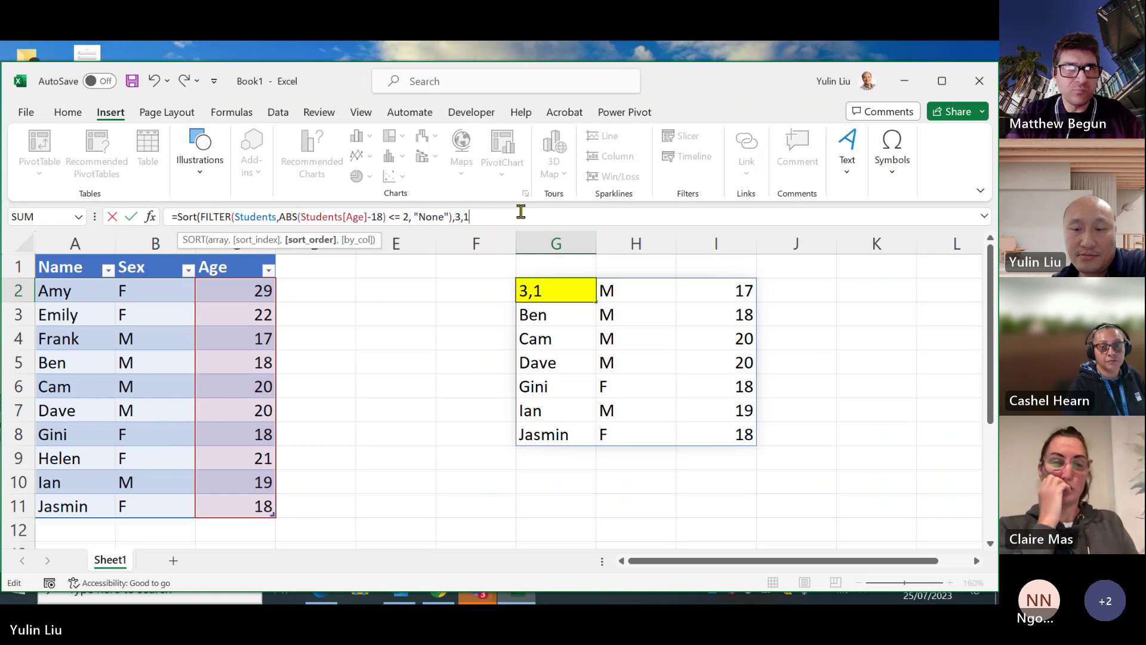
pyautogui.write(')')
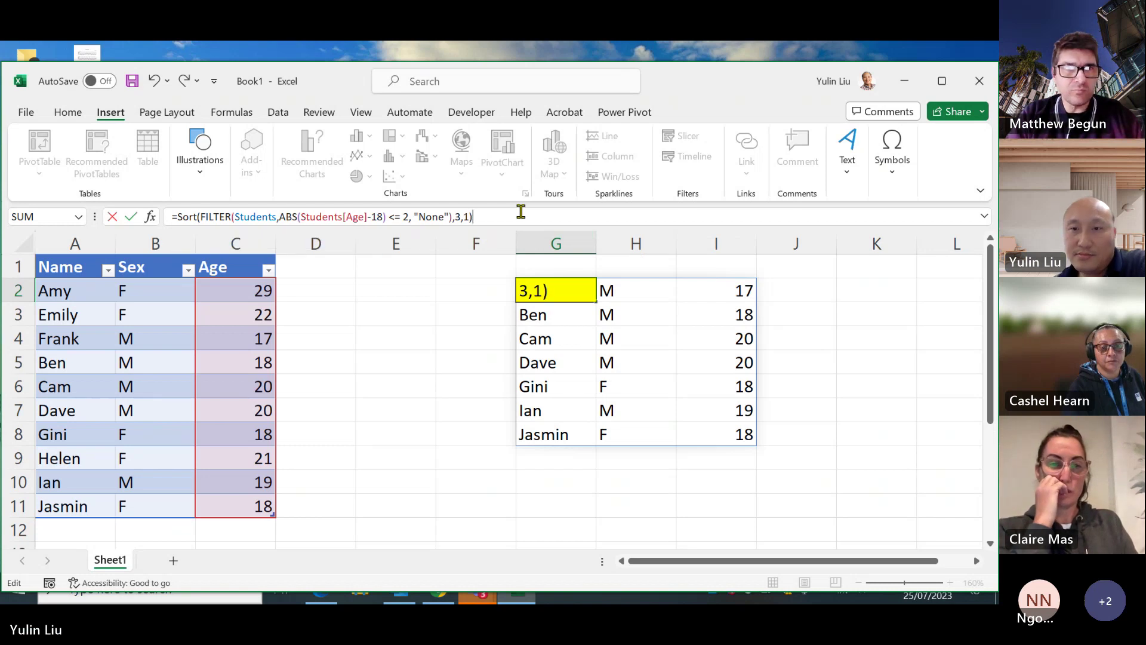
pyautogui.press('Return')
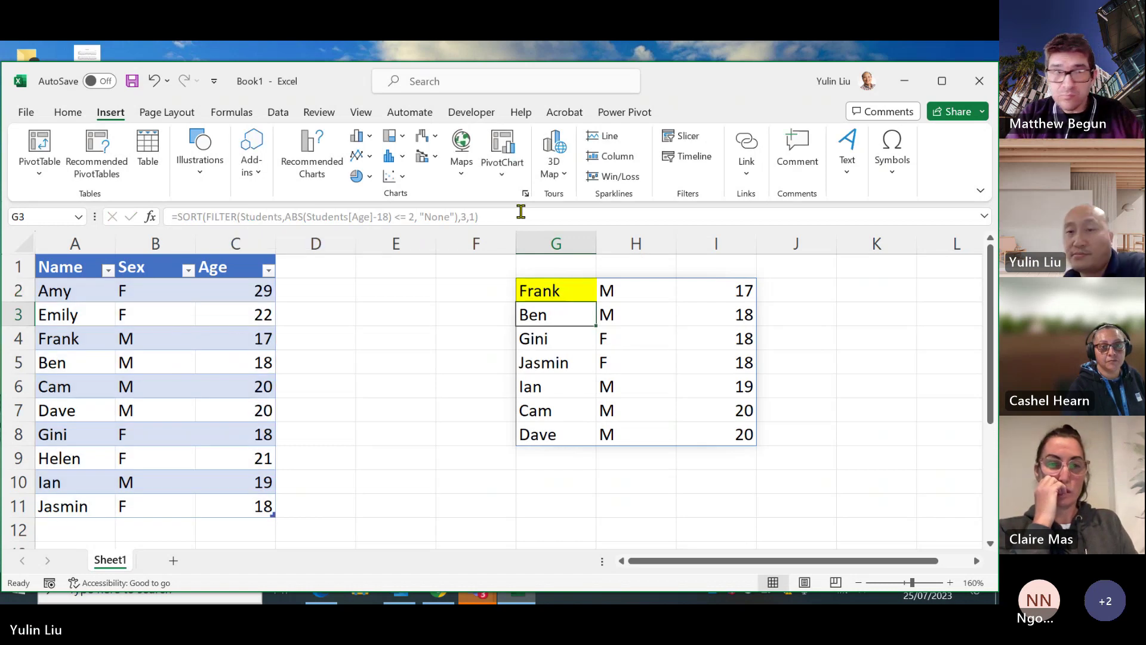
pyautogui.click(586, 291)
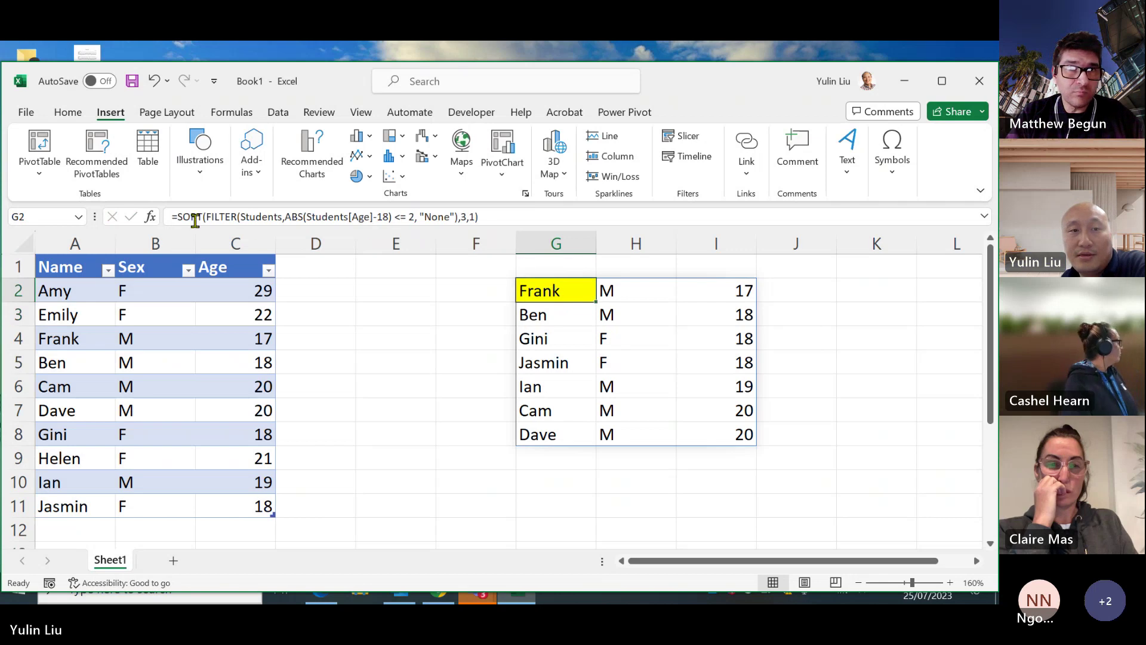
# Step: Replace the sort order 1 with -1 (Descending) in G2's SORT formula
pyautogui.click(504, 216)
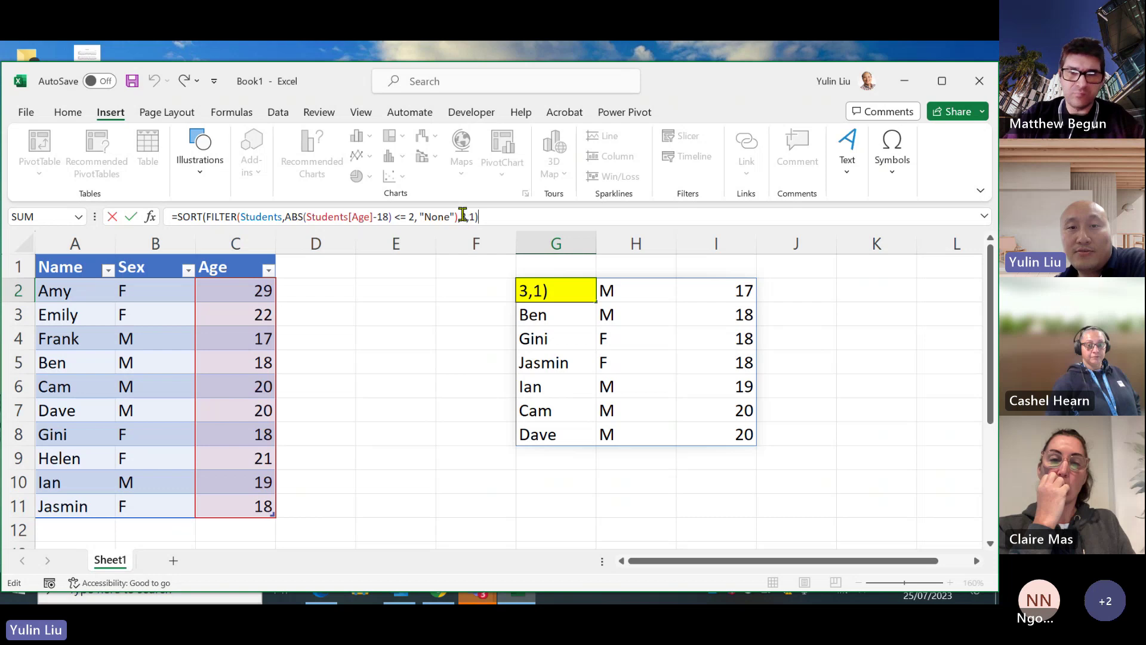
pyautogui.moveTo(462, 218); pyautogui.dragTo(206, 220)
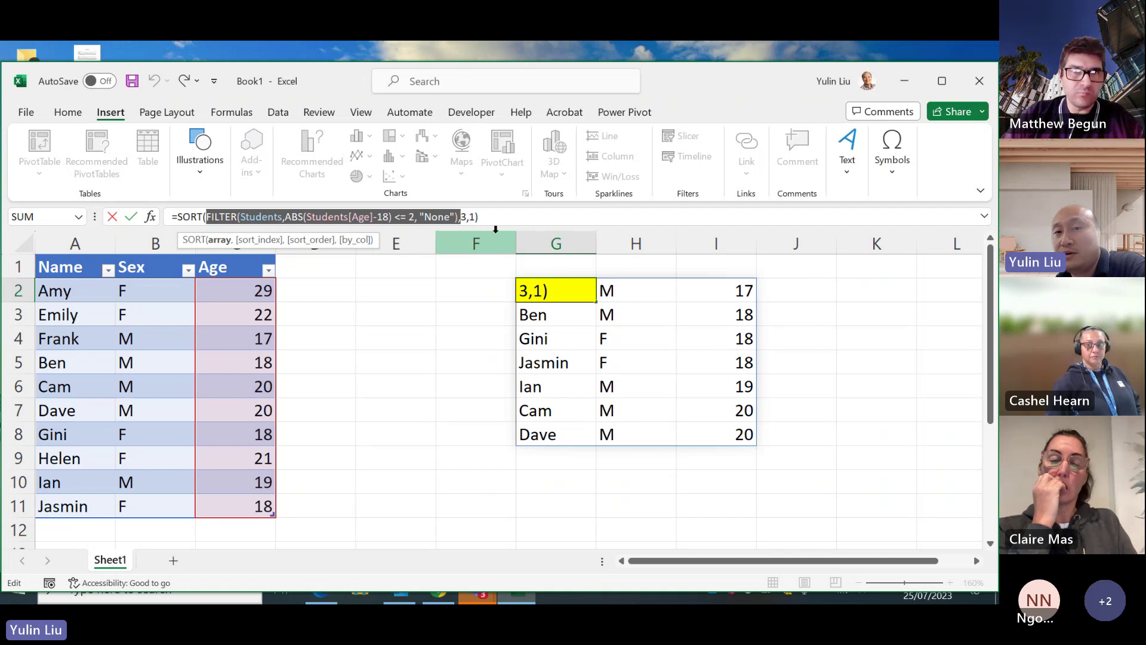
pyautogui.click(474, 217)
pyautogui.press('BackSpace')
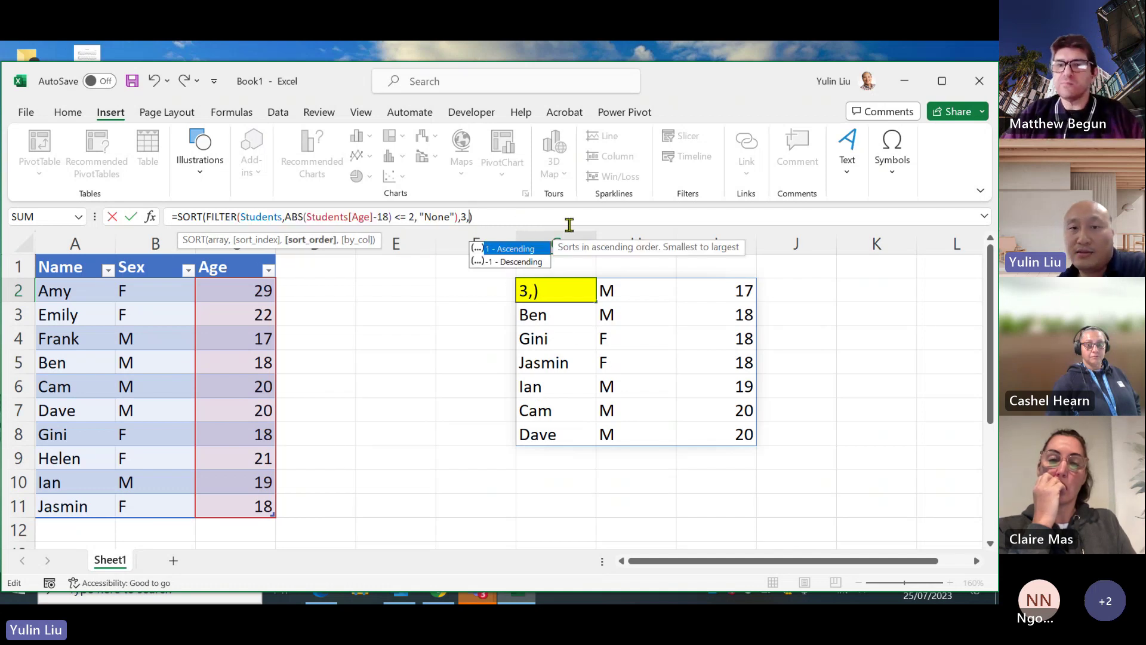
pyautogui.click(515, 263)
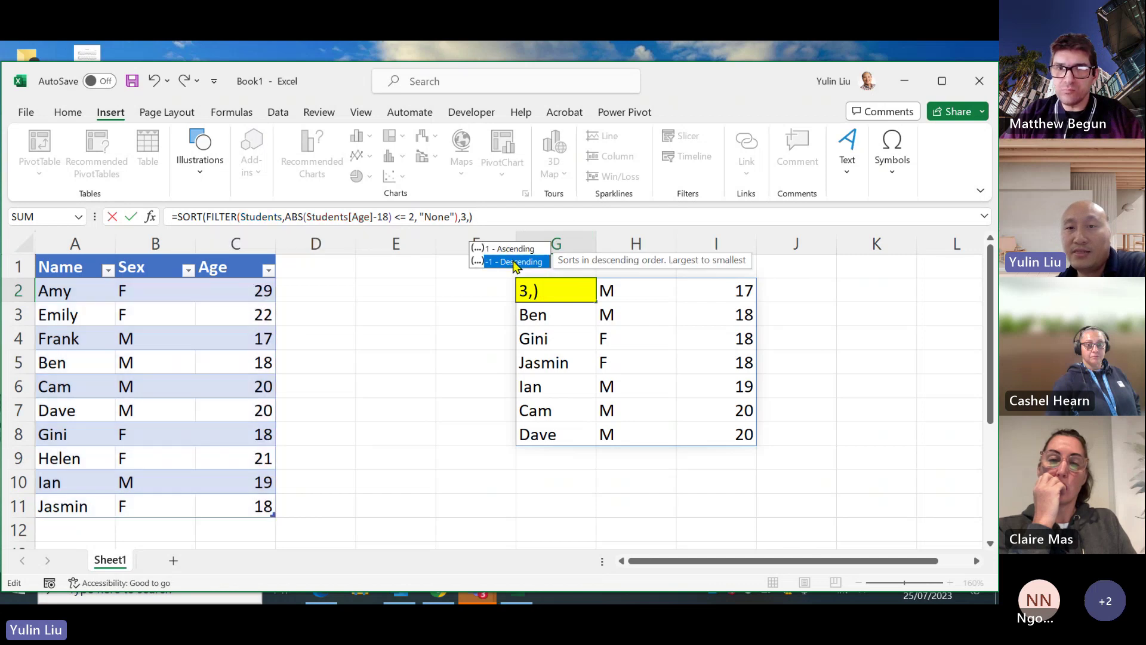
pyautogui.doubleClick(515, 263)
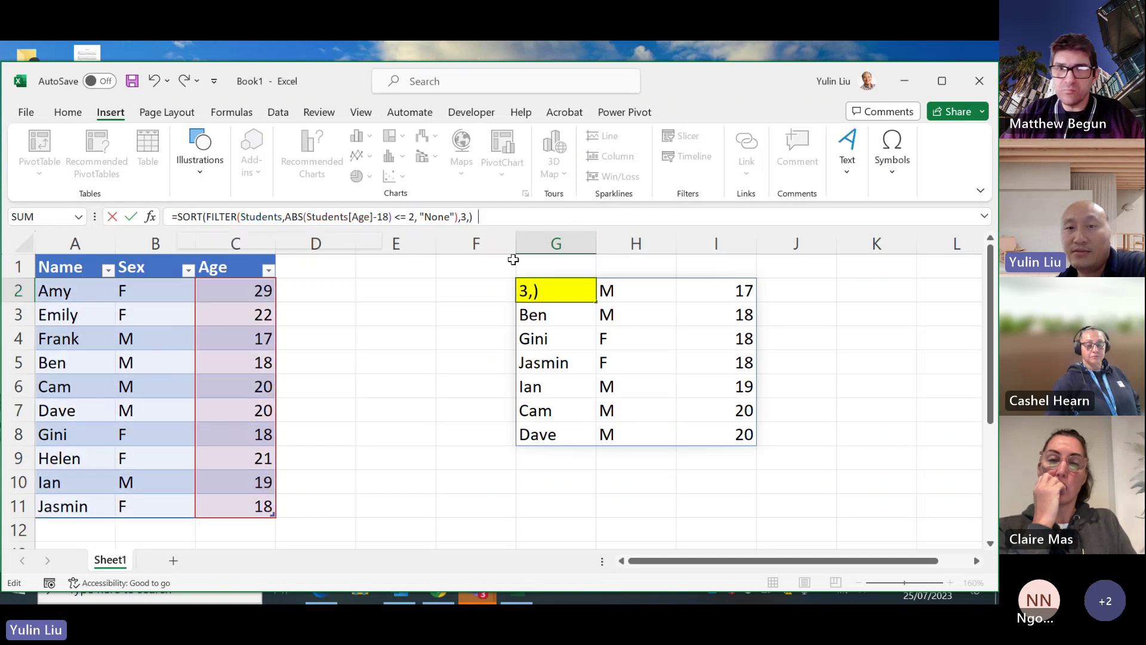
pyautogui.click(568, 217)
pyautogui.press('Return')
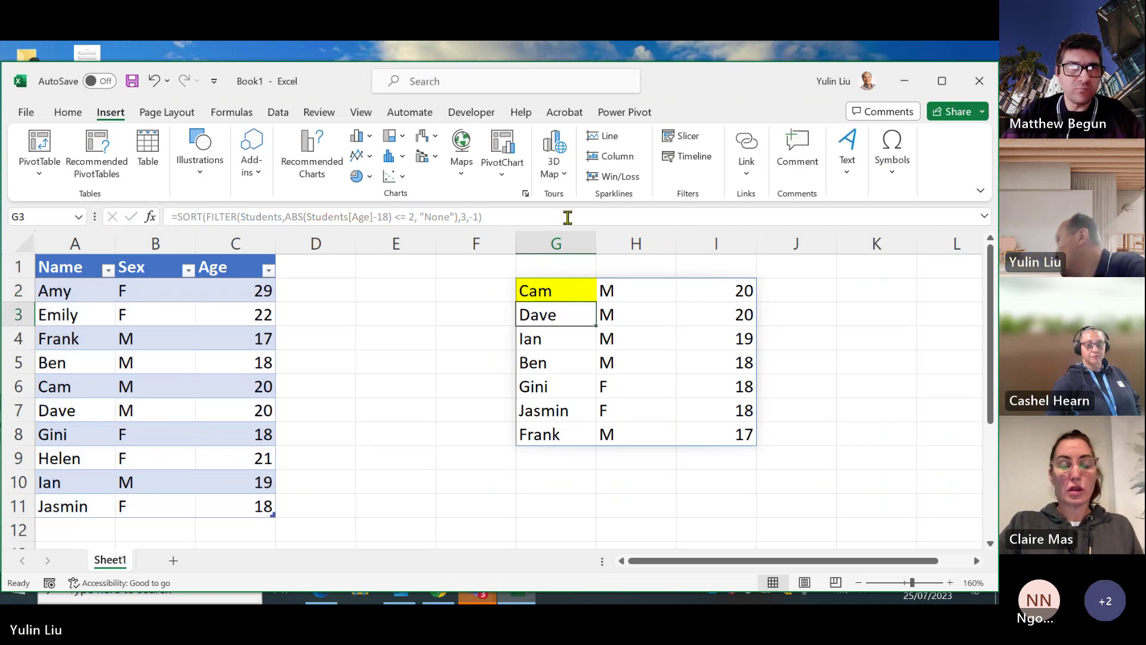
pyautogui.press('BackSpace')
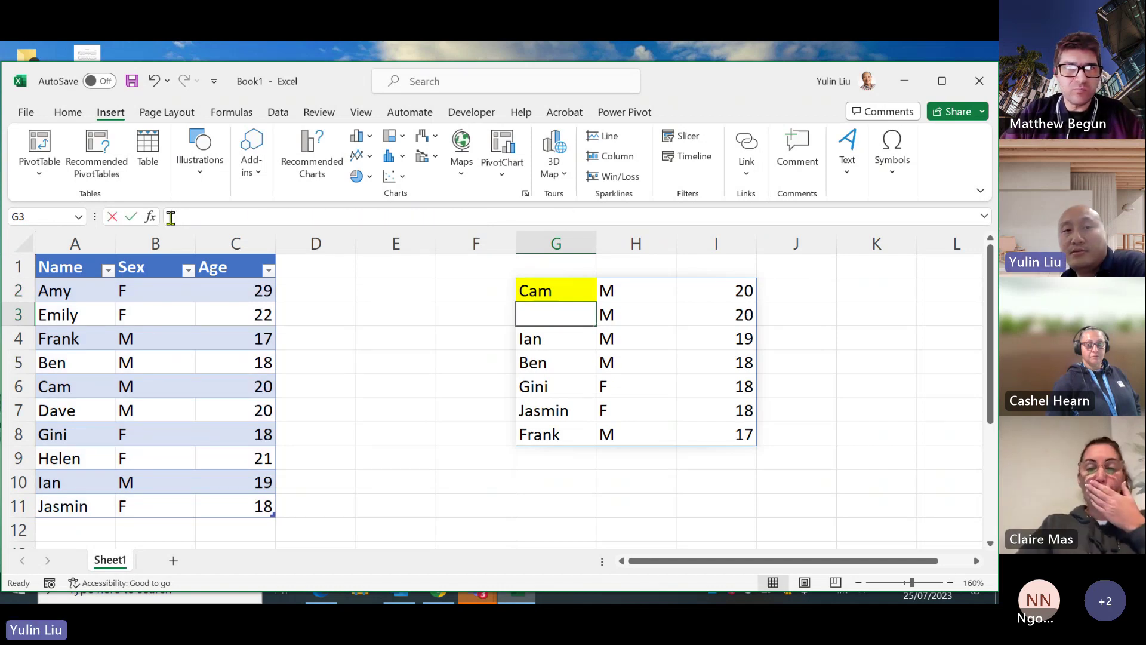
pyautogui.click(528, 292)
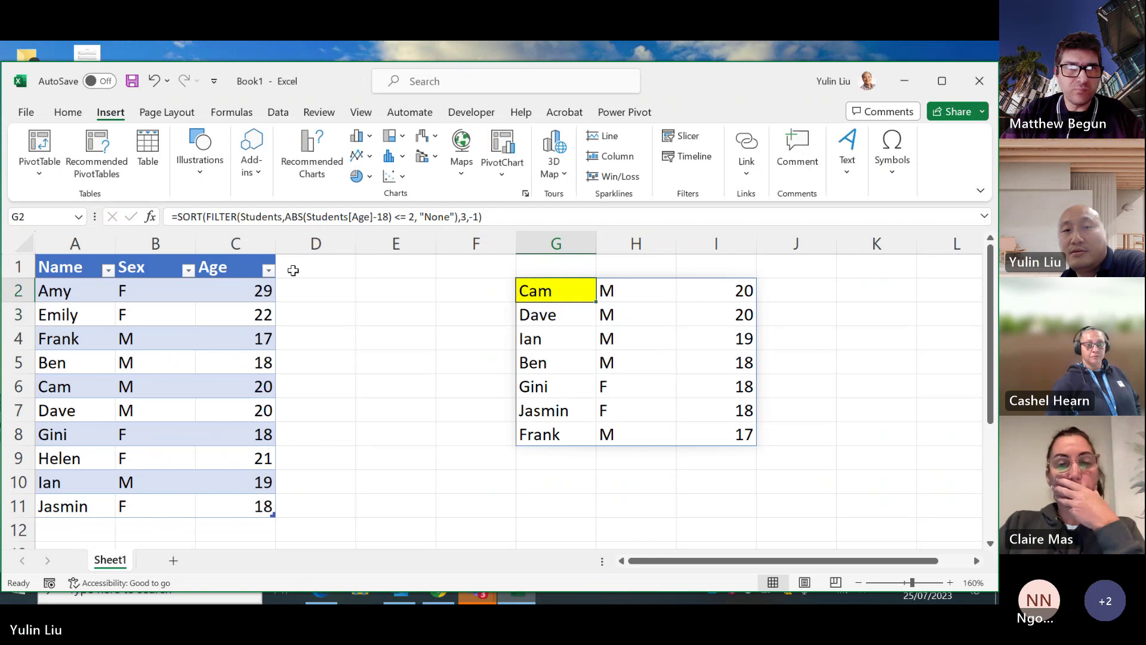
pyautogui.click(180, 216)
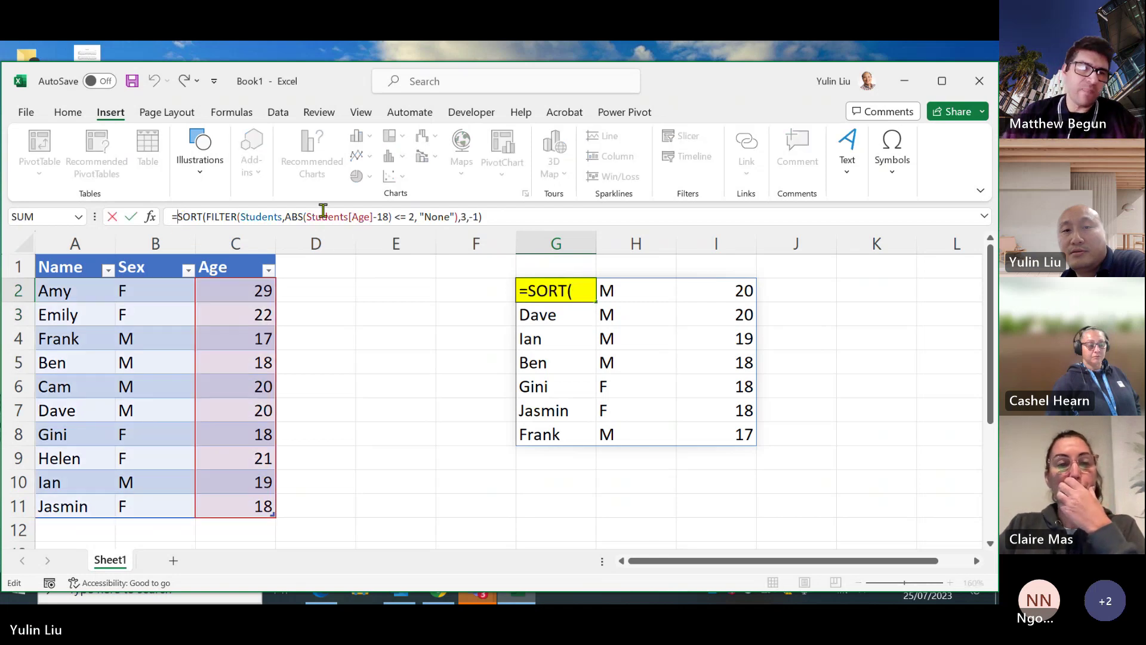
pyautogui.doubleClick(476, 217)
pyautogui.click(483, 217)
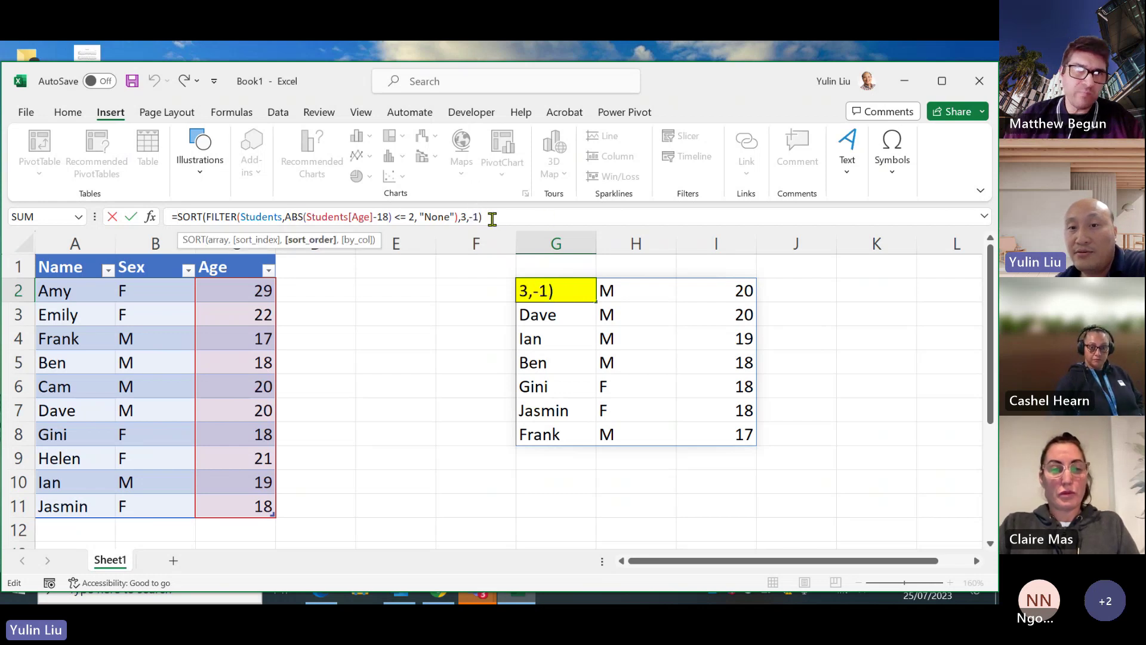